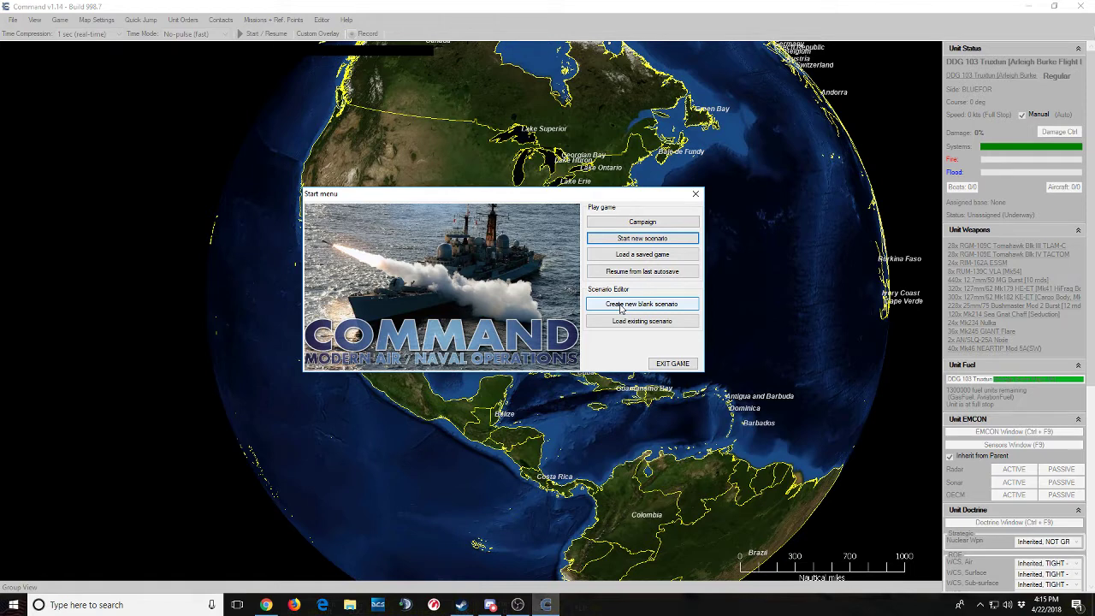
Create a new blank scenario in the scenario editor and look over the available editing options.
{"action": "left_click", "coordinate": [621, 309]}
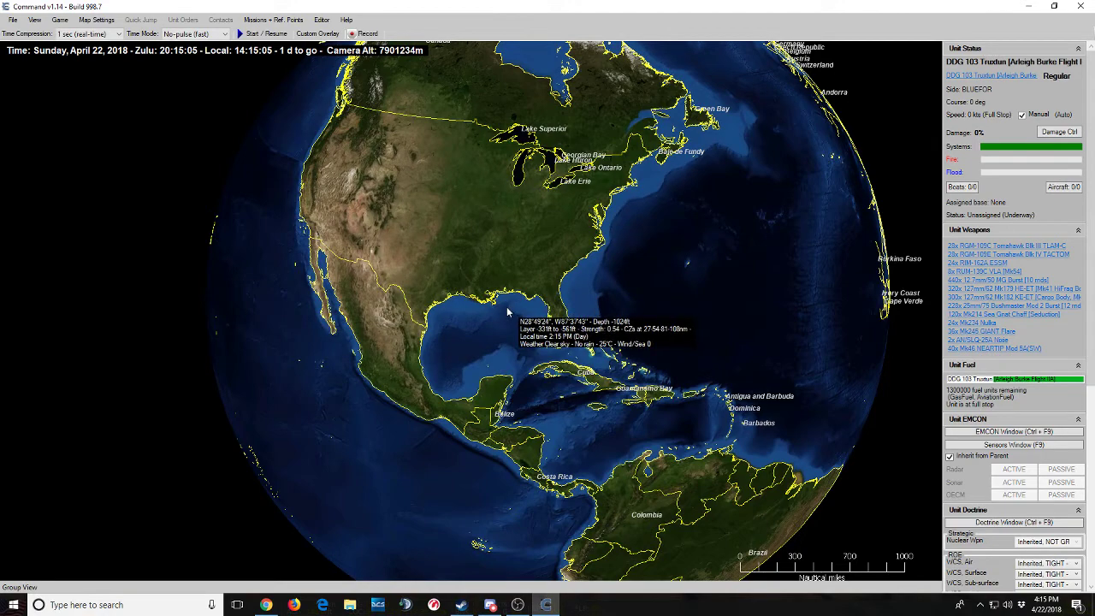
{"action": "scroll", "coordinate": [507, 312], "scroll_direction": "up", "scroll_amount": 6}
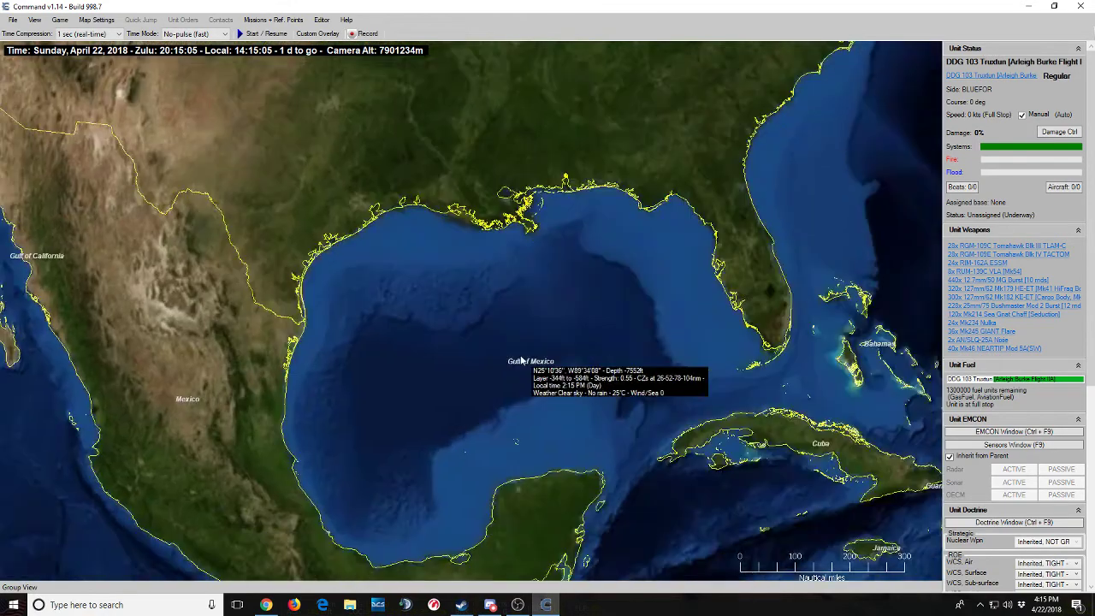
{"action": "left_click", "coordinate": [322, 19]}
{"action": "mouse_move", "coordinate": [346, 20]}
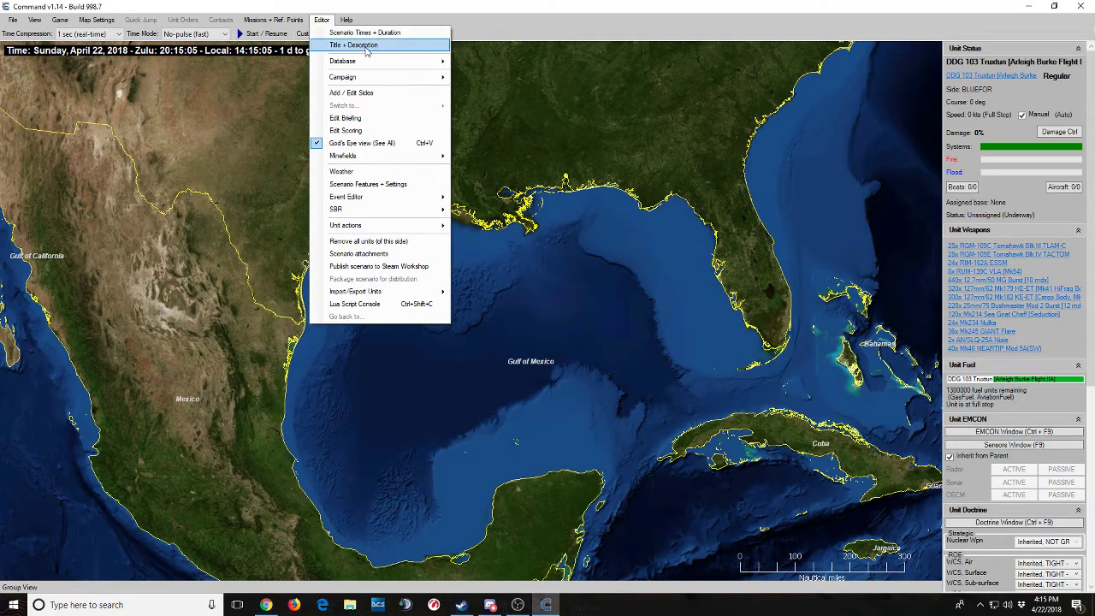
{"action": "left_click", "coordinate": [324, 20]}
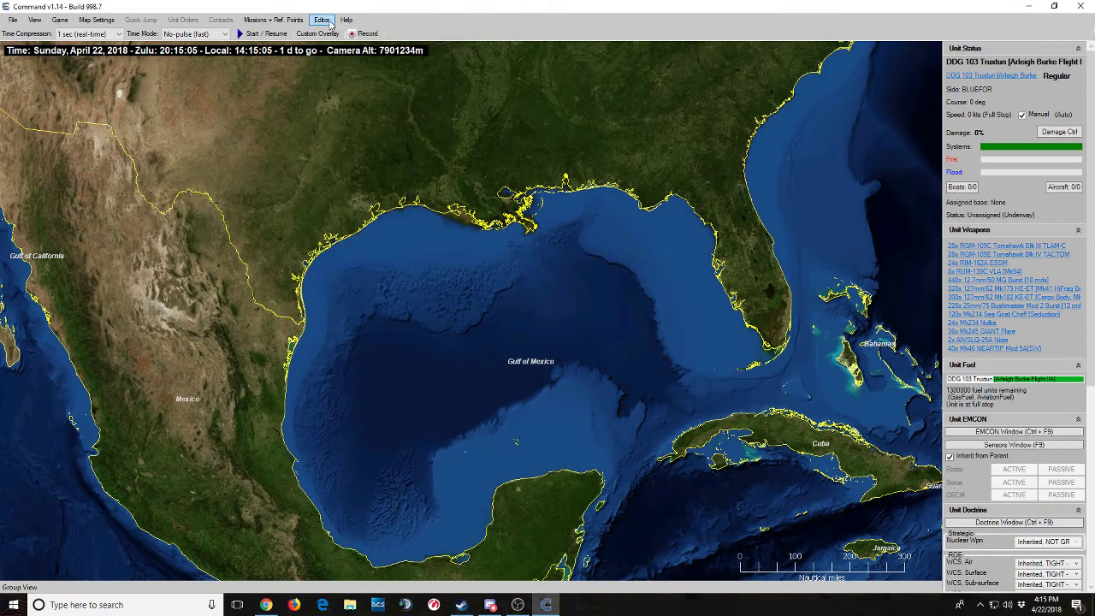
Load the existing Steam Workshop scenario LCS Patrol for editing and enter it as side USA.
{"action": "left_click", "coordinate": [13, 20]}
{"action": "left_click", "coordinate": [18, 33]}
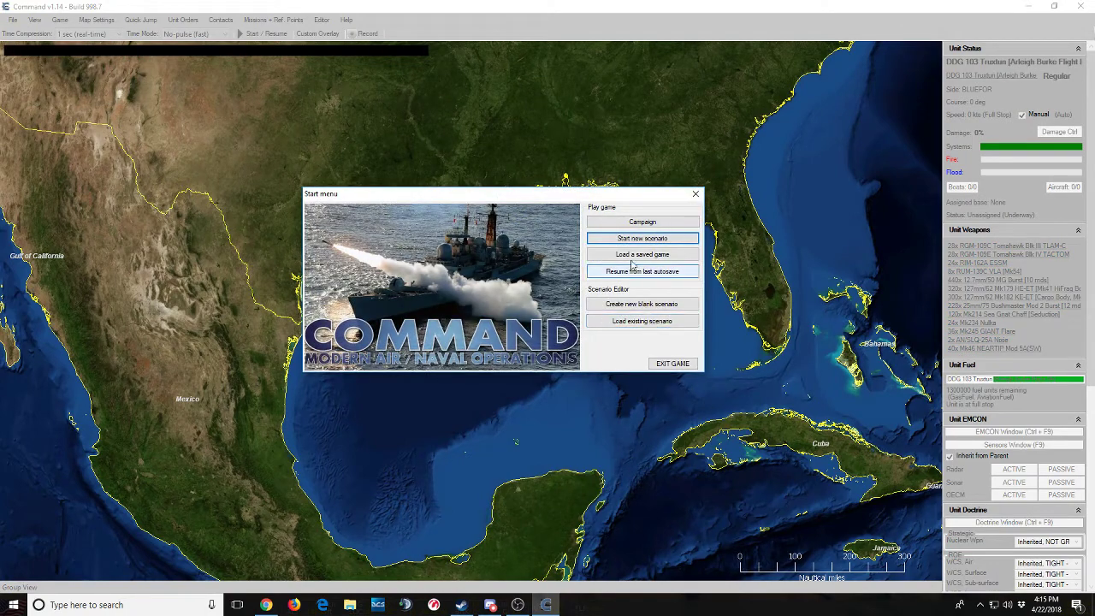
{"action": "left_click", "coordinate": [629, 322]}
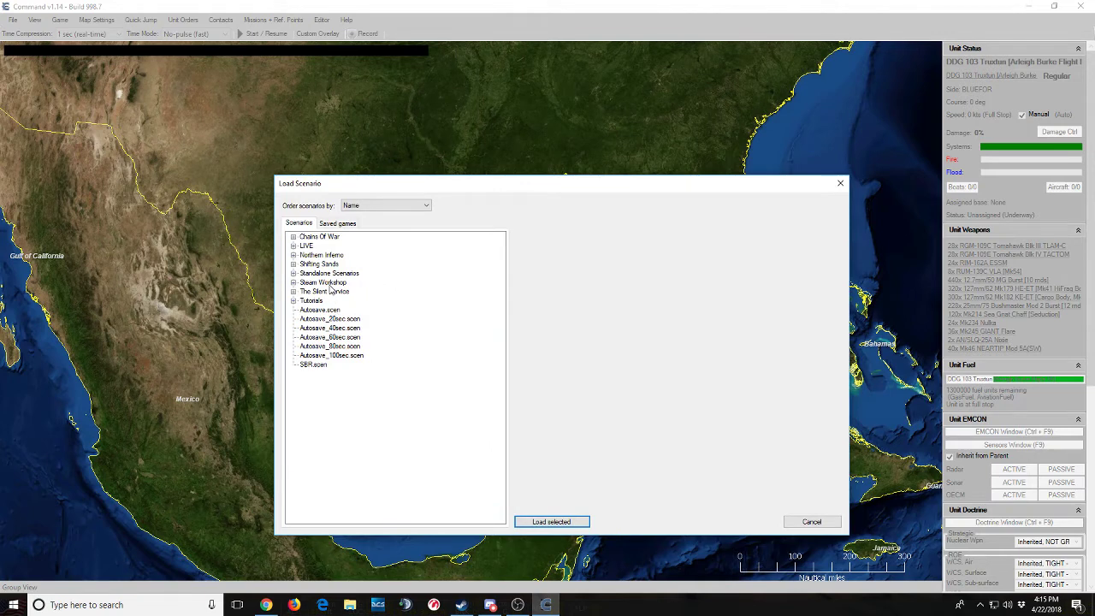
{"action": "double_click", "coordinate": [332, 283]}
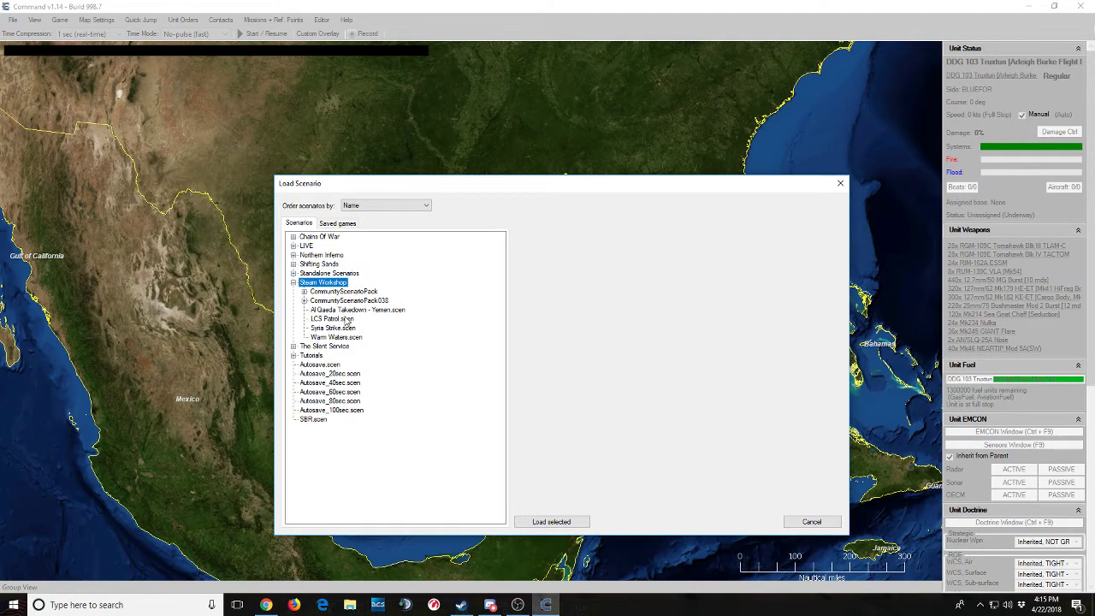
{"action": "left_click", "coordinate": [332, 318]}
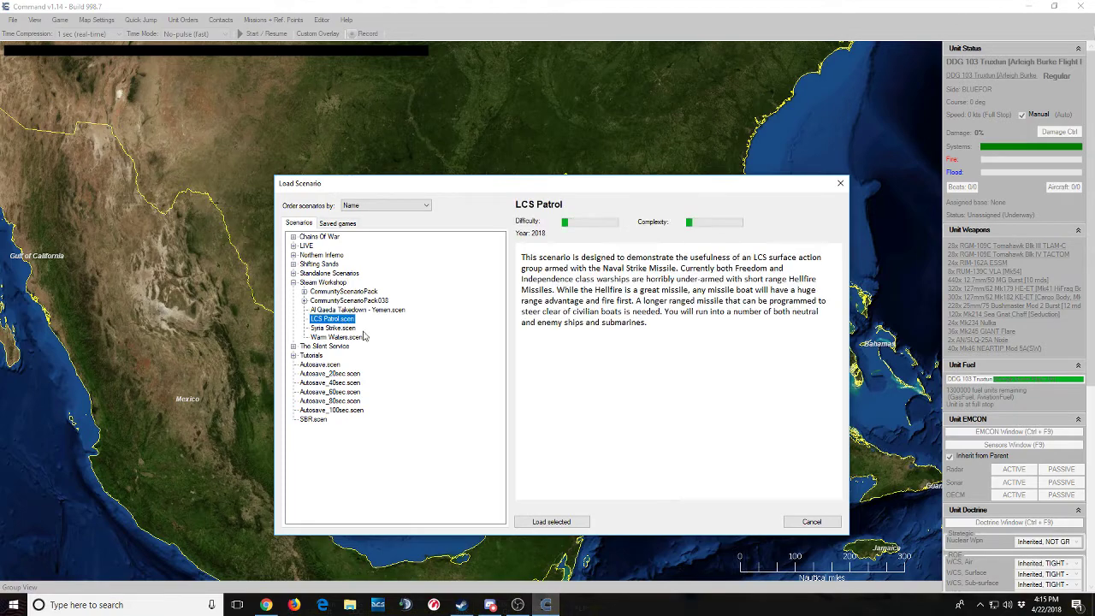
{"action": "left_click", "coordinate": [551, 522]}
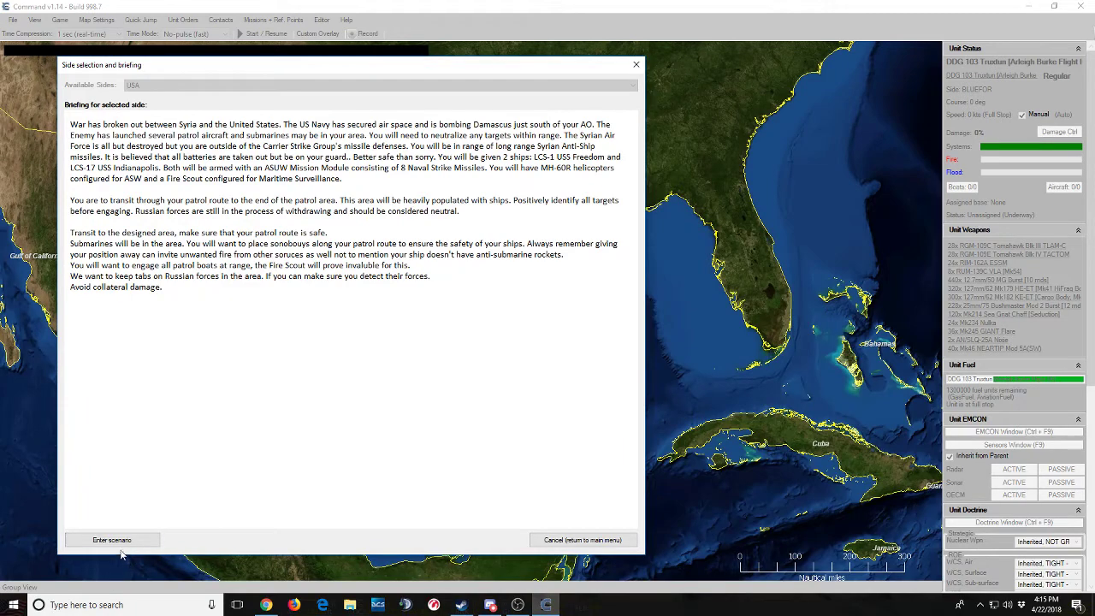
{"action": "left_click", "coordinate": [115, 541]}
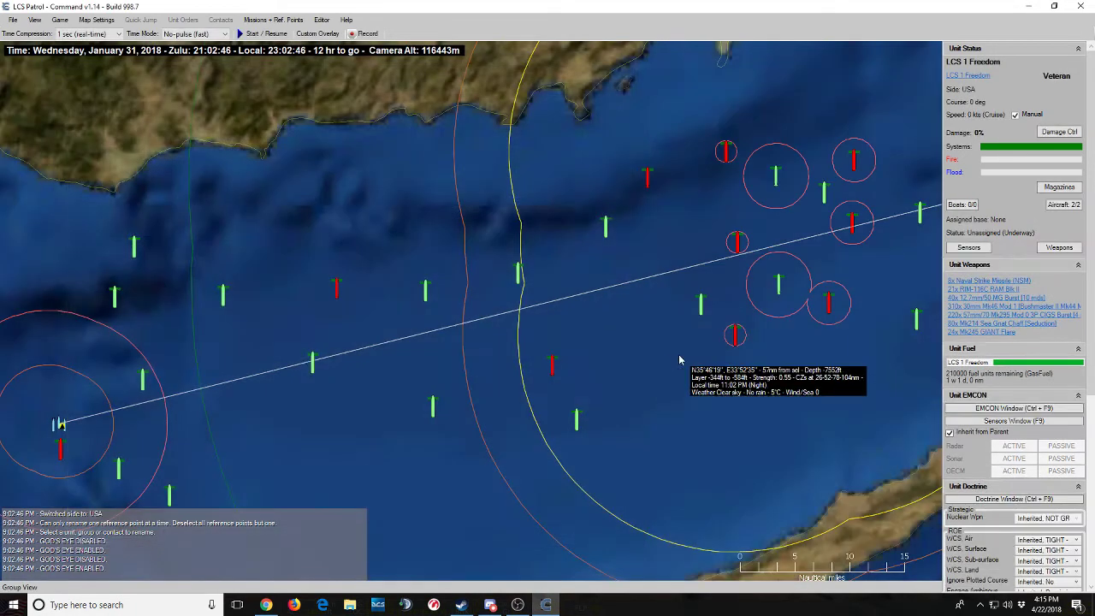
Switch the active side of the LCS Patrol scenario to Syria.
{"action": "scroll", "coordinate": [643, 366], "scroll_direction": "down", "scroll_amount": 1}
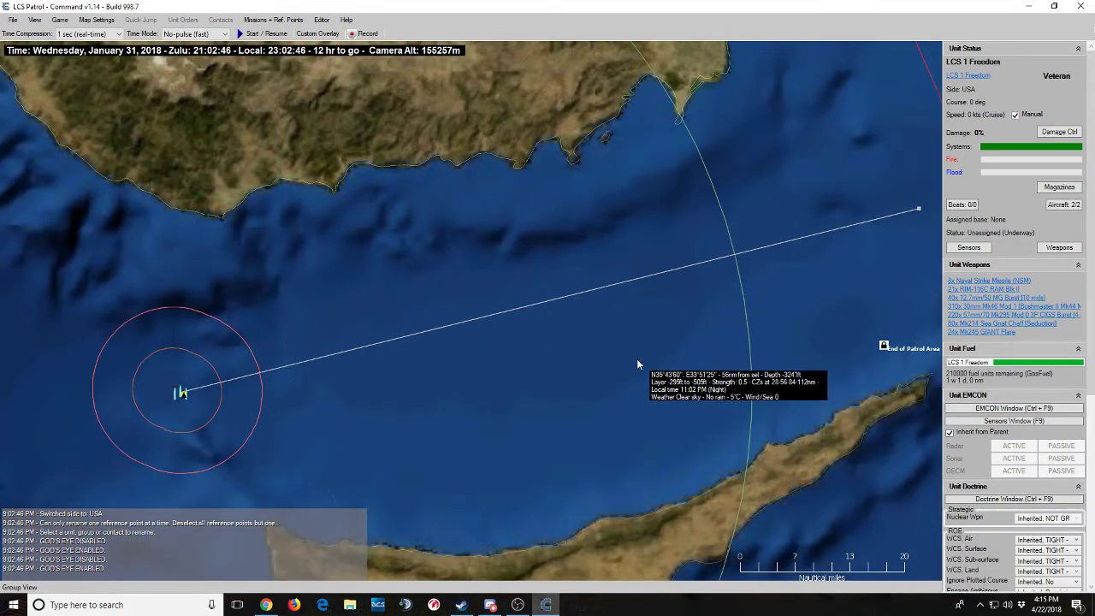
{"action": "scroll", "coordinate": [465, 349], "scroll_direction": "down", "scroll_amount": 2}
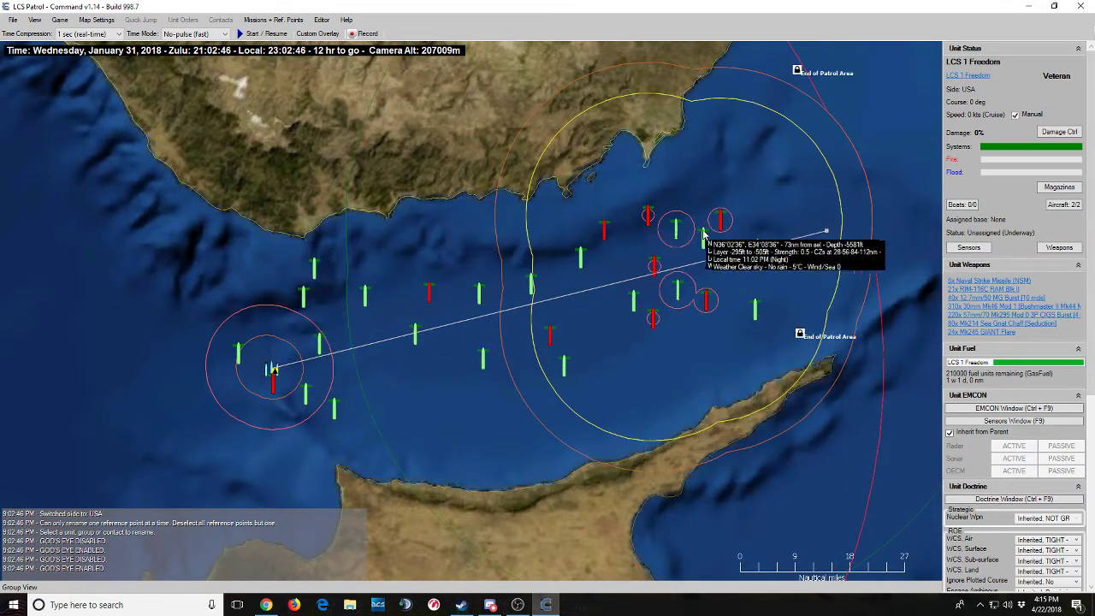
{"action": "left_click", "coordinate": [321, 19]}
{"action": "mouse_move", "coordinate": [359, 105]}
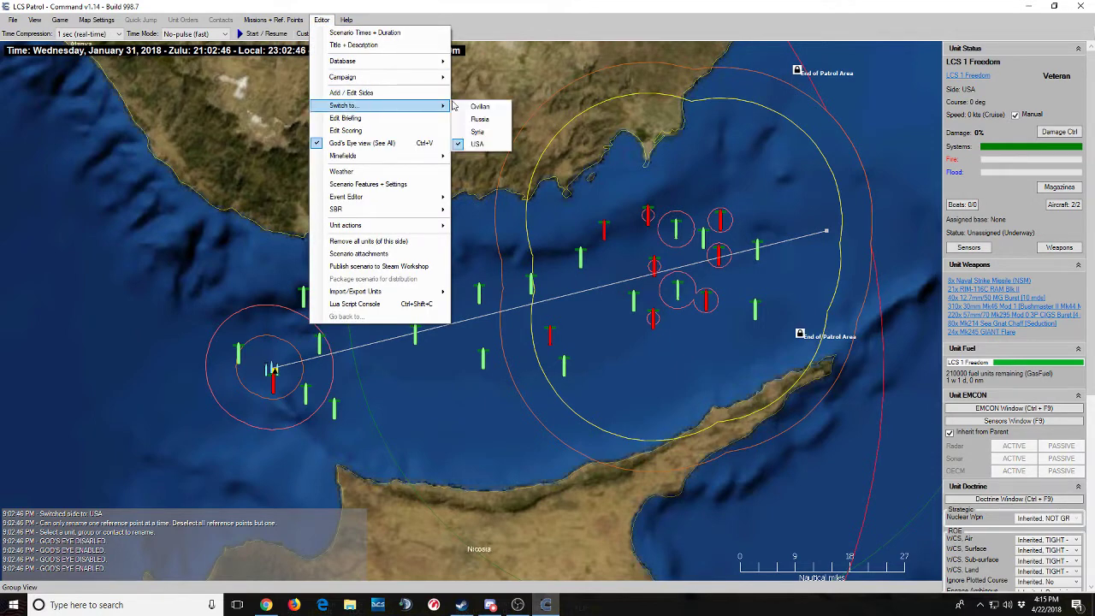
{"action": "left_click", "coordinate": [499, 133]}
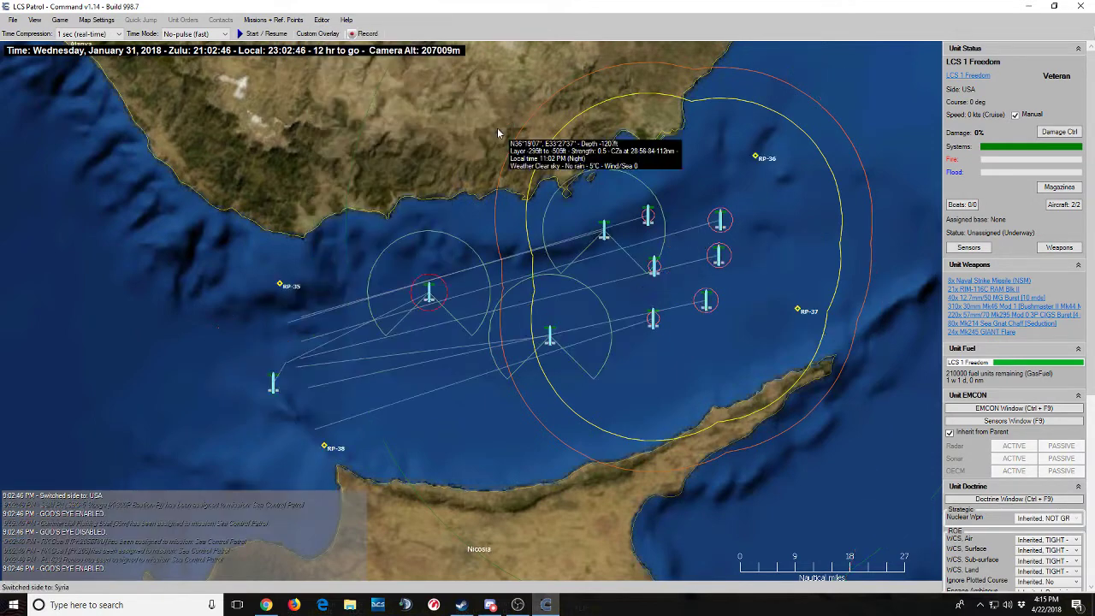
Open Syria's missions for editing and review the units assigned to the Sea Control Patrol mission.
{"action": "left_click", "coordinate": [270, 24]}
{"action": "left_click", "coordinate": [279, 36]}
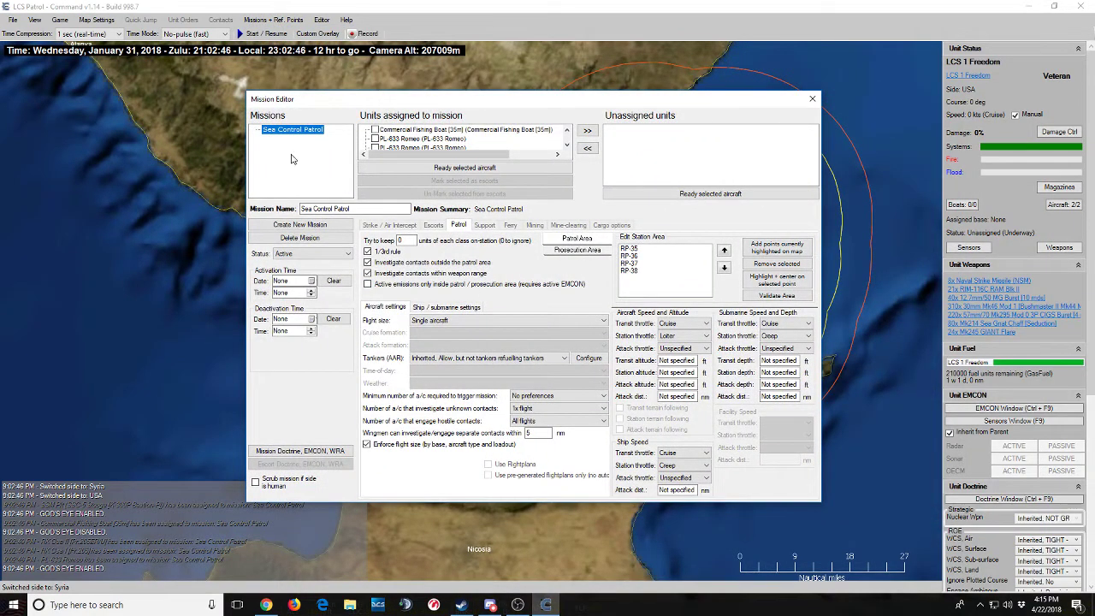
{"action": "scroll", "coordinate": [449, 140], "scroll_direction": "down", "scroll_amount": 3}
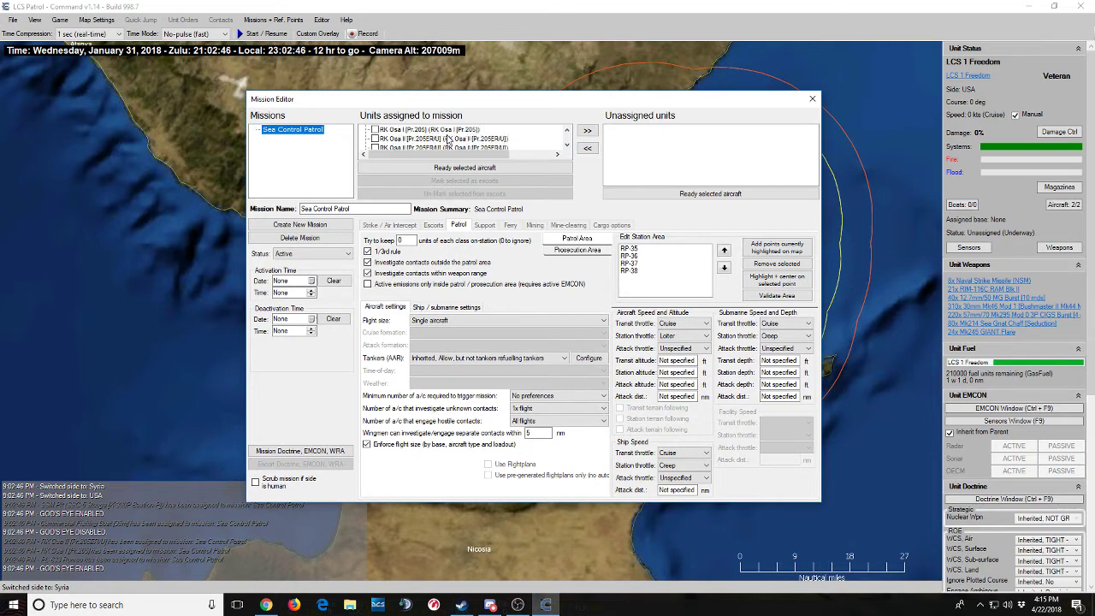
{"action": "scroll", "coordinate": [445, 142], "scroll_direction": "down", "scroll_amount": 1}
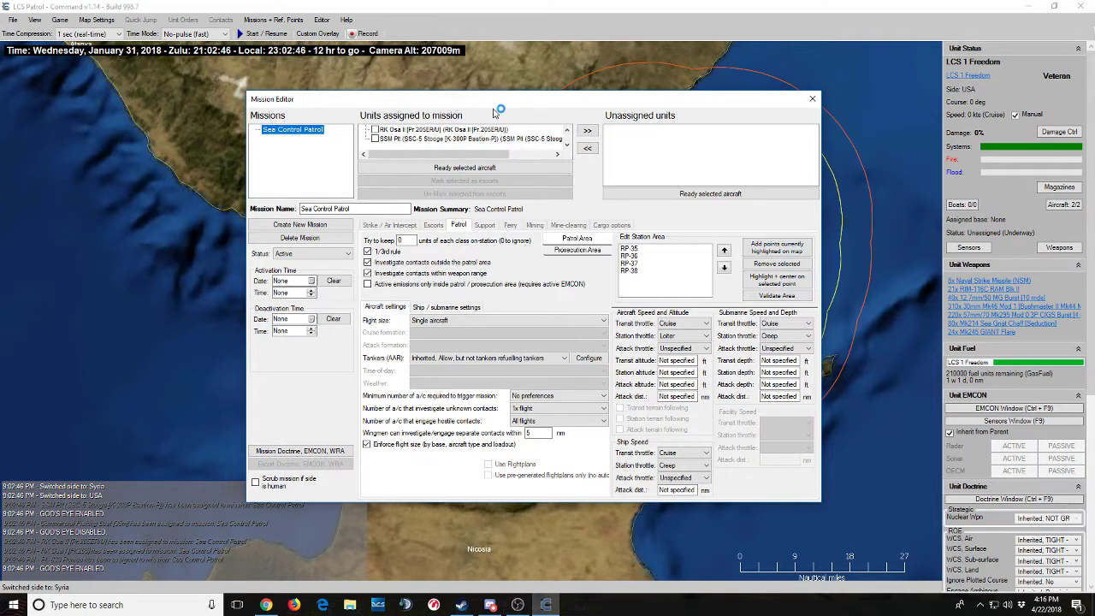
{"action": "scroll", "coordinate": [456, 150], "scroll_direction": "up", "scroll_amount": 1}
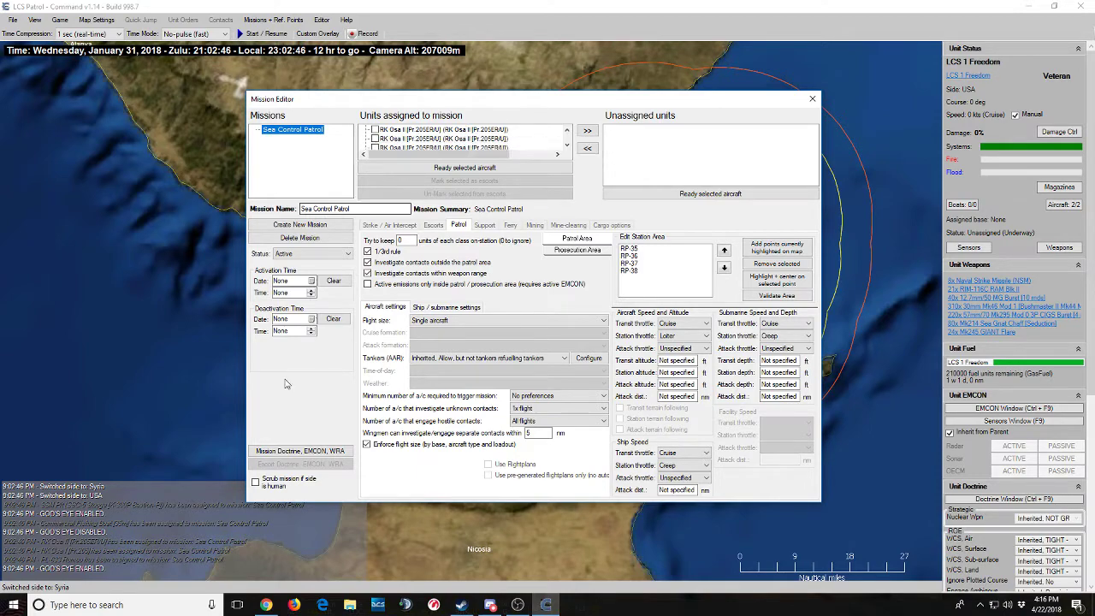
Examine the doctrine and EMCON settings of the Sea Control Patrol mission and close the mission editor.
{"action": "left_click", "coordinate": [300, 451]}
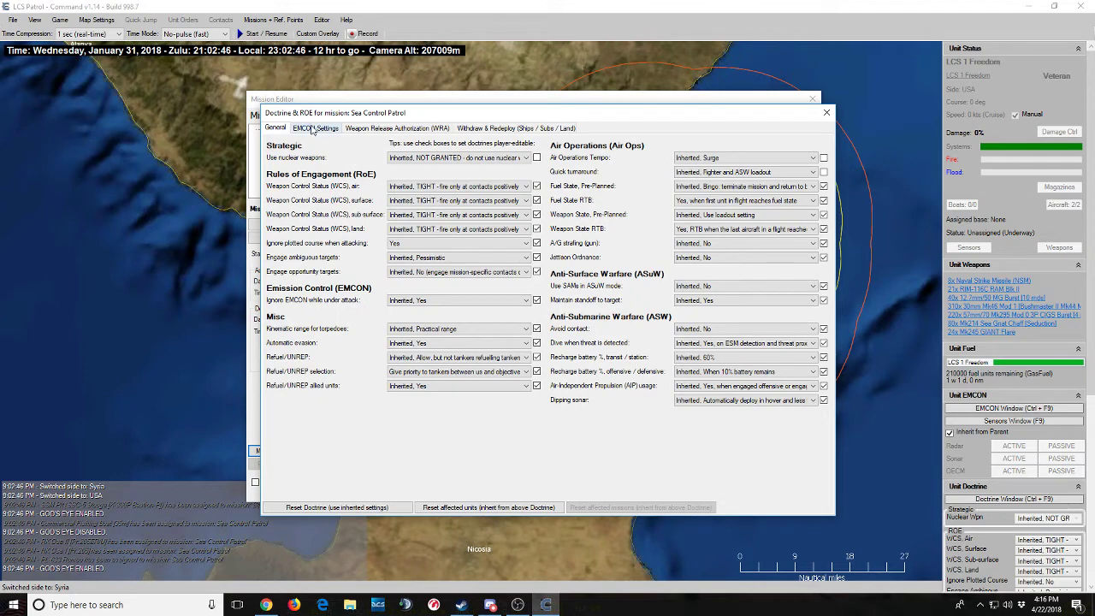
{"action": "left_click", "coordinate": [315, 128]}
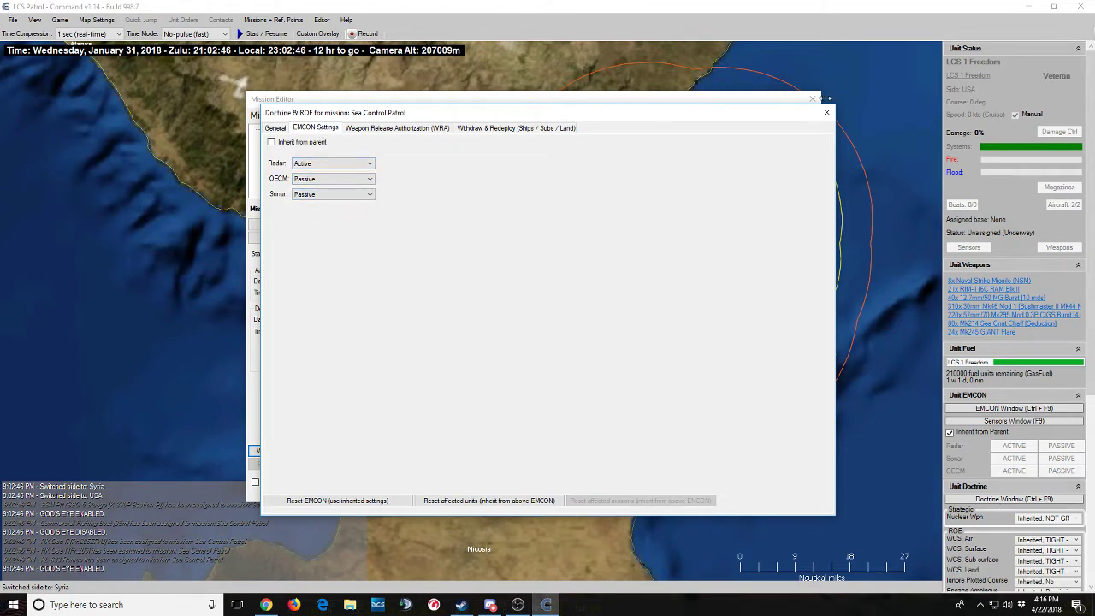
{"action": "left_click", "coordinate": [826, 112]}
{"action": "left_click", "coordinate": [812, 98]}
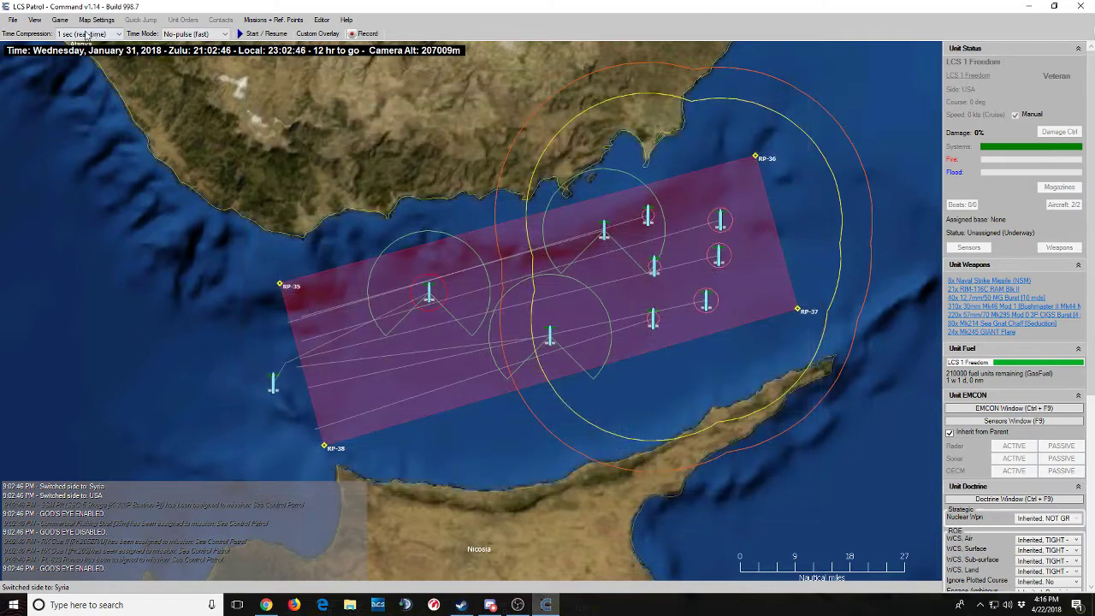
Leave the LCS Patrol scenario and create a new blank scenario, with the map centred on the Gulf of Mexico.
{"action": "left_click", "coordinate": [14, 24]}
{"action": "left_click", "coordinate": [34, 33]}
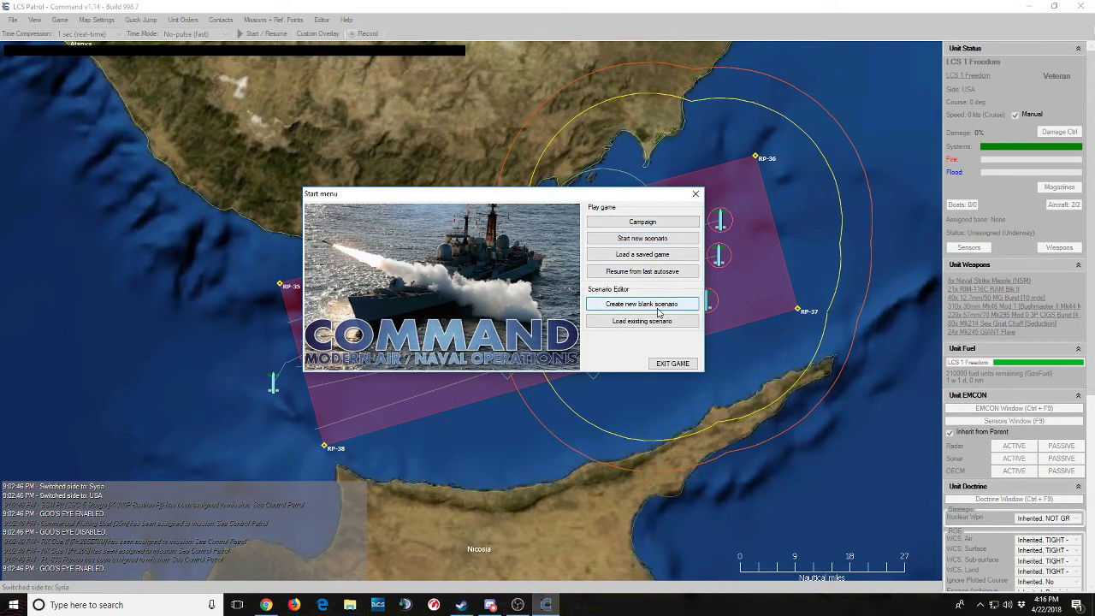
{"action": "left_click", "coordinate": [641, 304]}
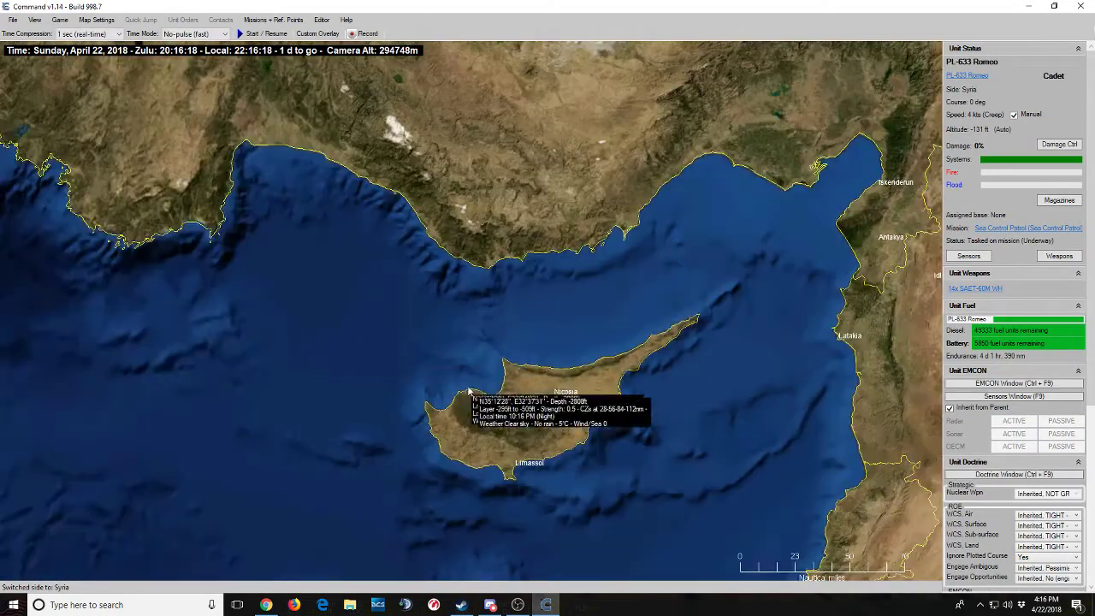
{"action": "scroll", "coordinate": [469, 393], "scroll_direction": "down", "scroll_amount": 3}
{"action": "key", "text": "Left"}
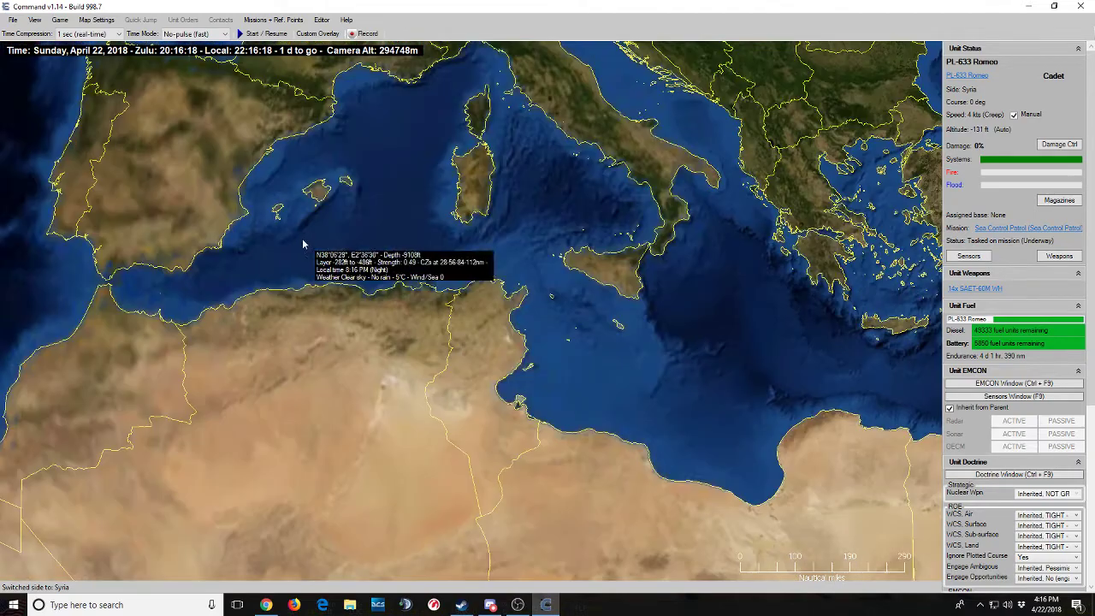
{"action": "key", "text": "Left"}
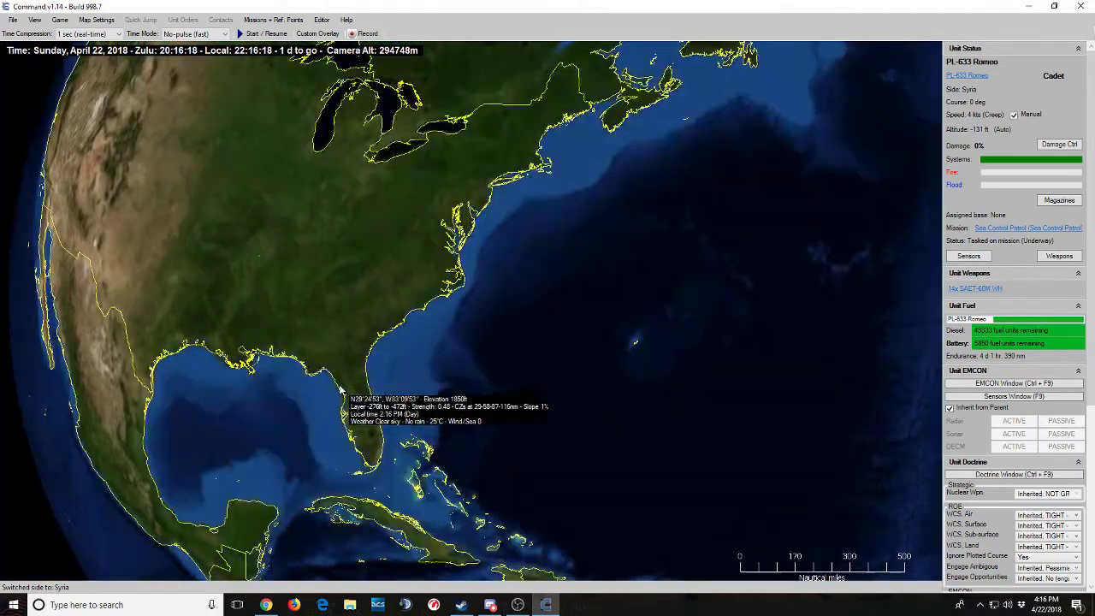
{"action": "scroll", "coordinate": [340, 394], "scroll_direction": "up", "scroll_amount": 5}
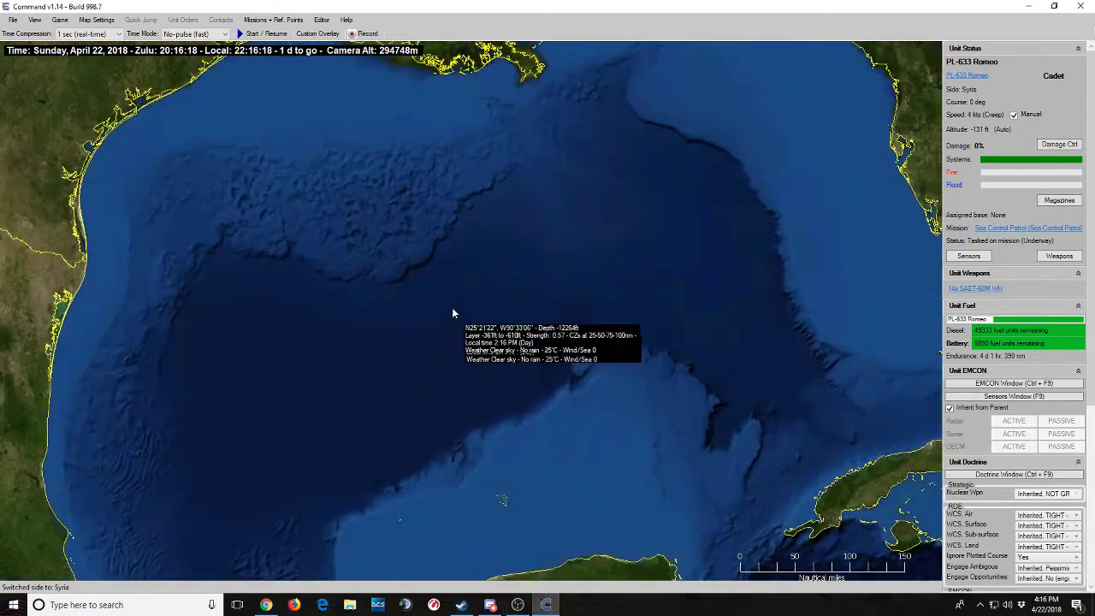
{"action": "scroll", "coordinate": [462, 251], "scroll_direction": "up", "scroll_amount": 2}
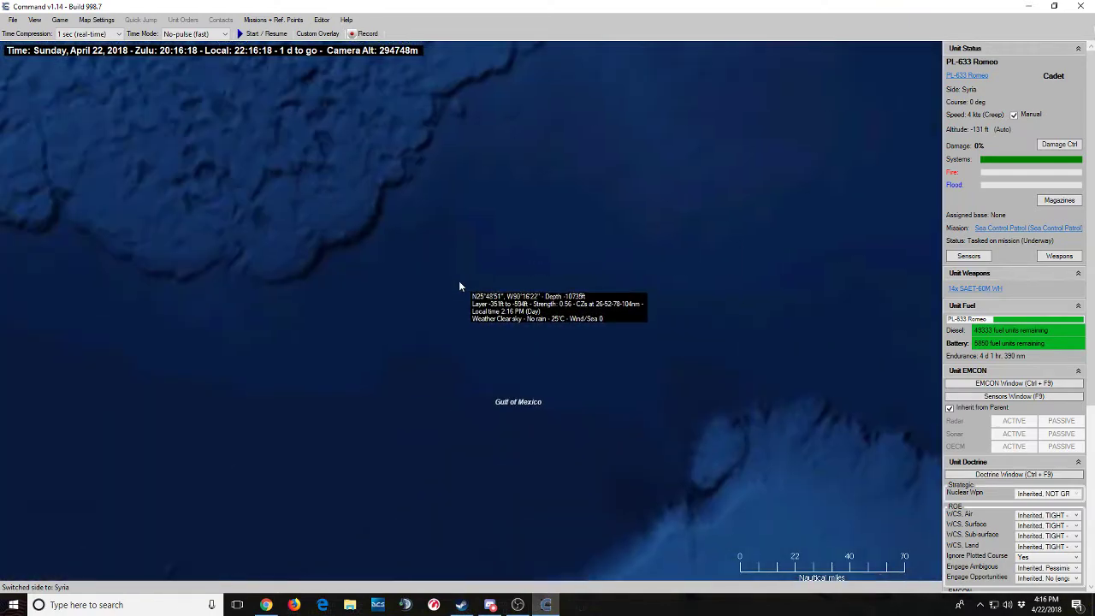
{"action": "scroll", "coordinate": [459, 287], "scroll_direction": "down", "scroll_amount": 1}
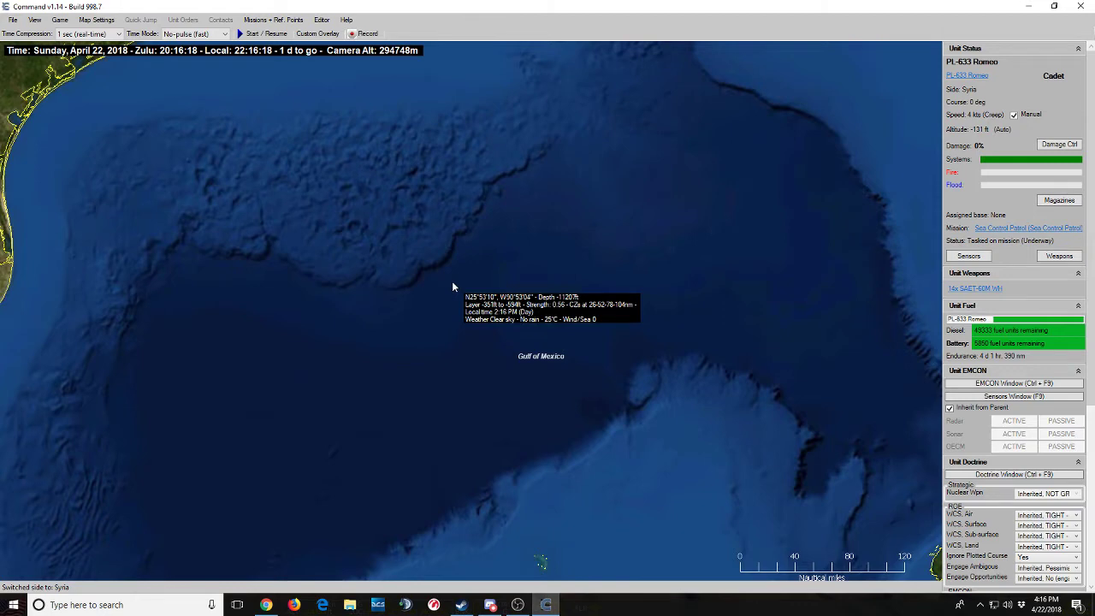
{"action": "scroll", "coordinate": [453, 286], "scroll_direction": "down", "scroll_amount": 1}
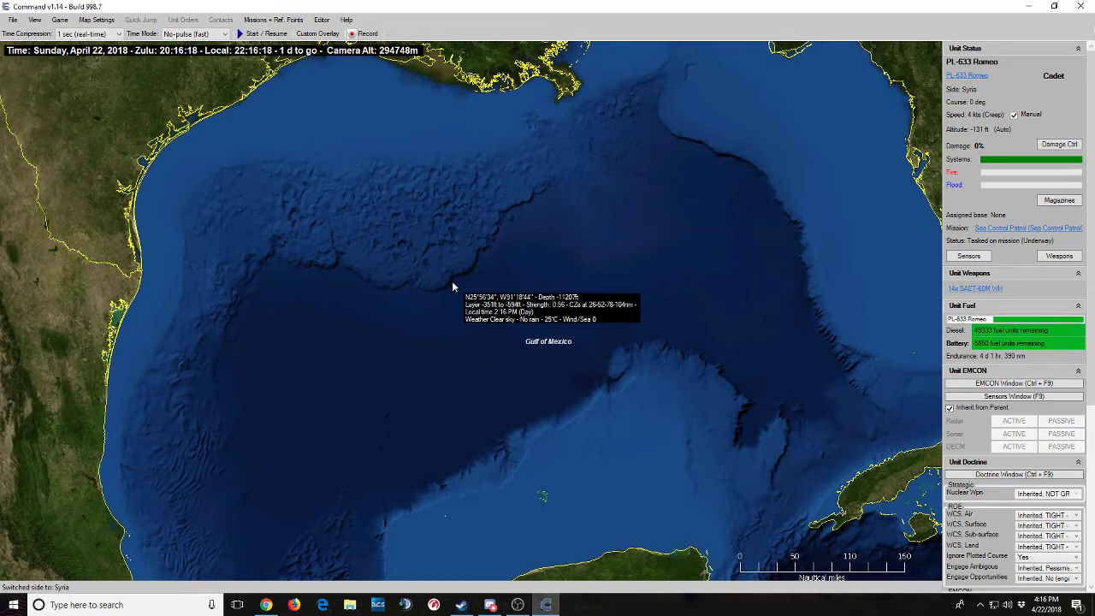
{"action": "scroll", "coordinate": [517, 239], "scroll_direction": "up", "scroll_amount": 1}
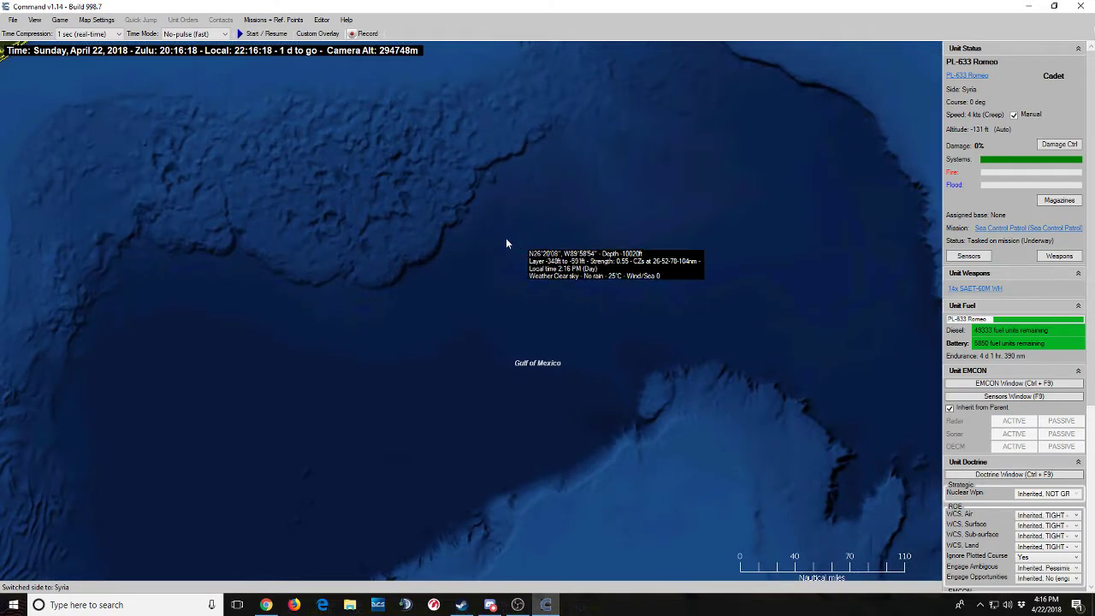
Add two sides named bluefor and opfor to the scenario.
{"action": "left_click", "coordinate": [322, 19]}
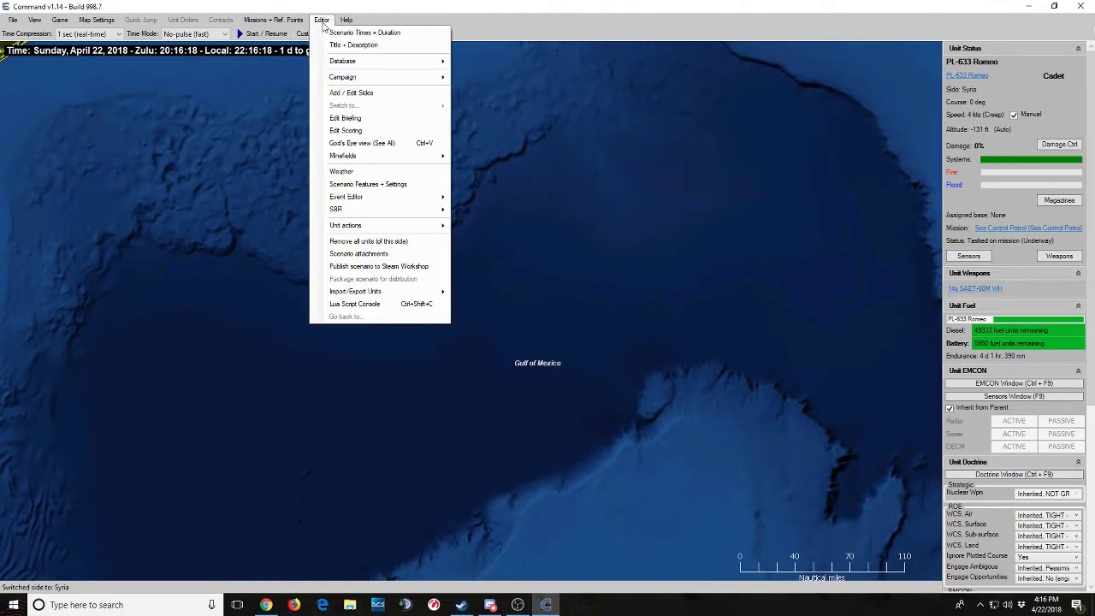
{"action": "left_click", "coordinate": [354, 92]}
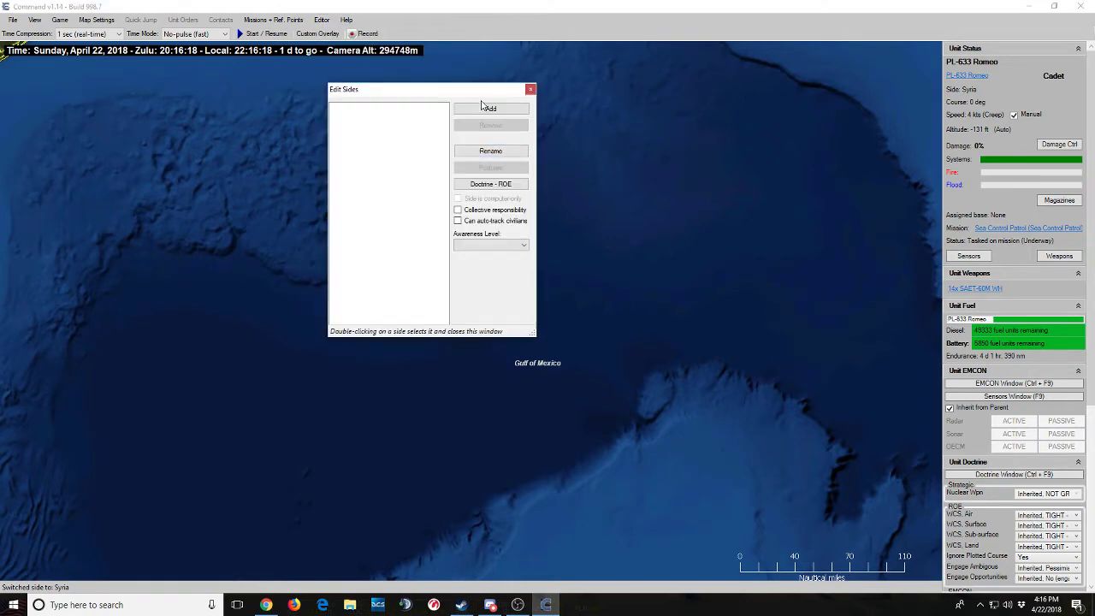
{"action": "left_click", "coordinate": [489, 109]}
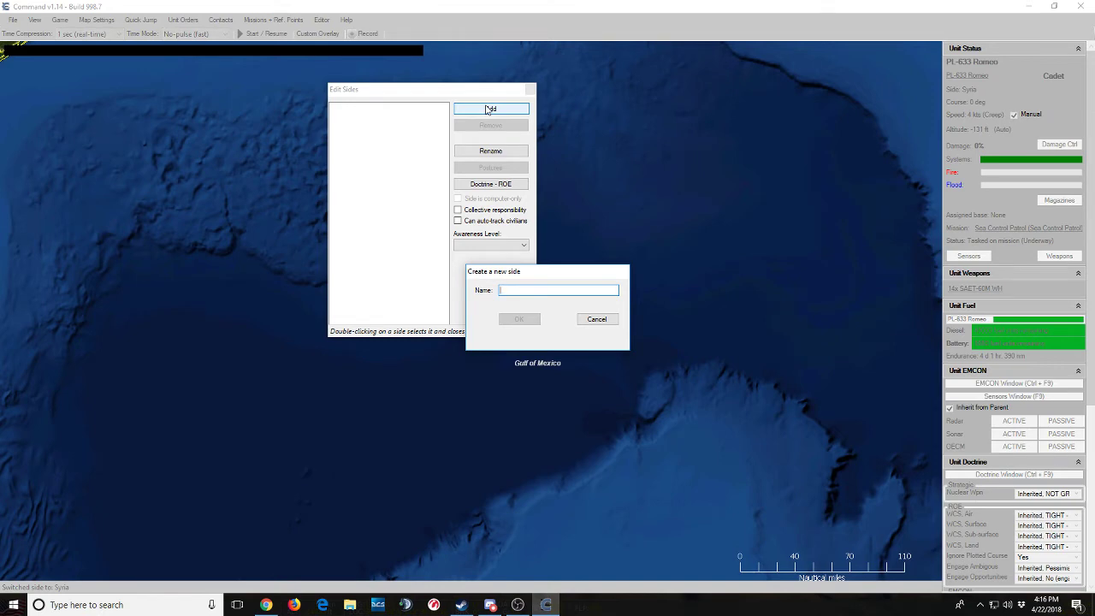
{"action": "type", "text": "blue"}
{"action": "key", "text": "Return"}
{"action": "key", "text": "Return"}
{"action": "type", "text": "opfor"}
{"action": "key", "text": "Return"}
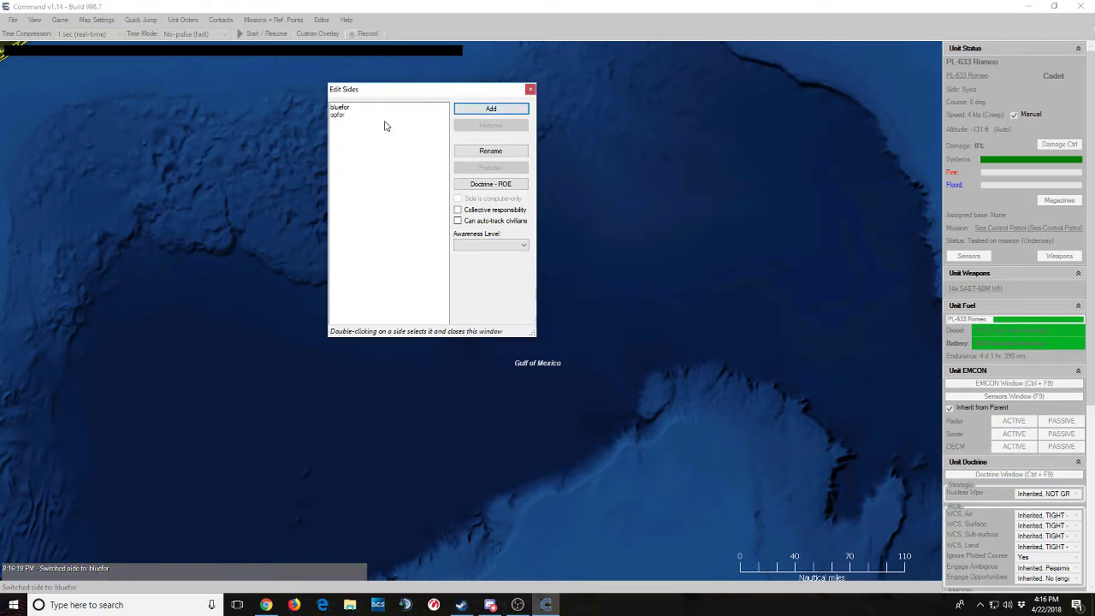
Configure the postures of opfor and bluefor toward each other, and close the side editor with bluefor chosen as the active side.
{"action": "left_click", "coordinate": [385, 114]}
{"action": "left_click", "coordinate": [490, 166]}
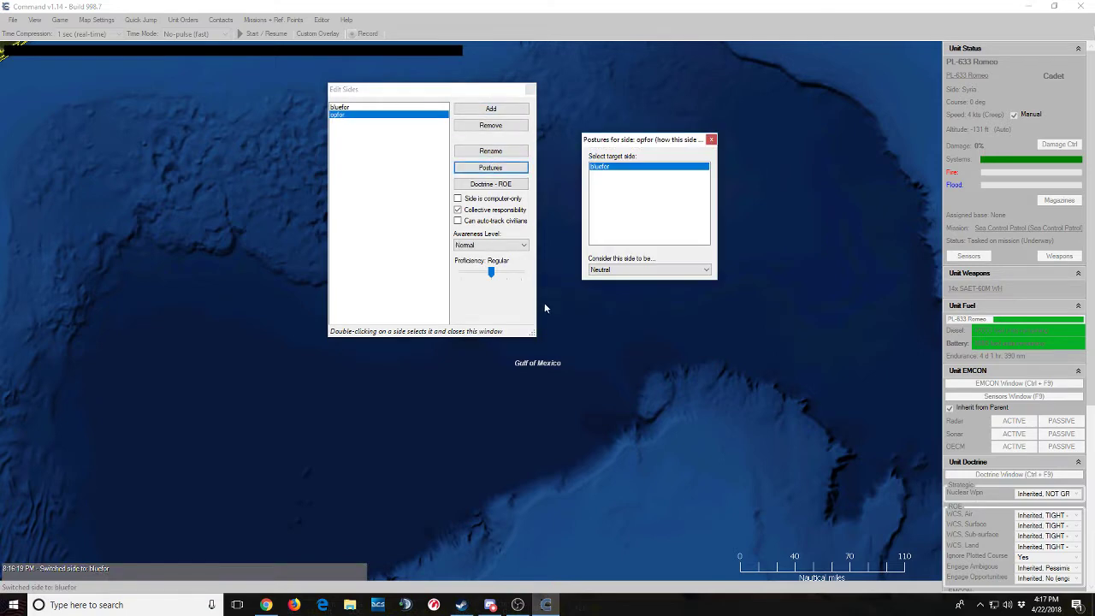
{"action": "left_click", "coordinate": [710, 139]}
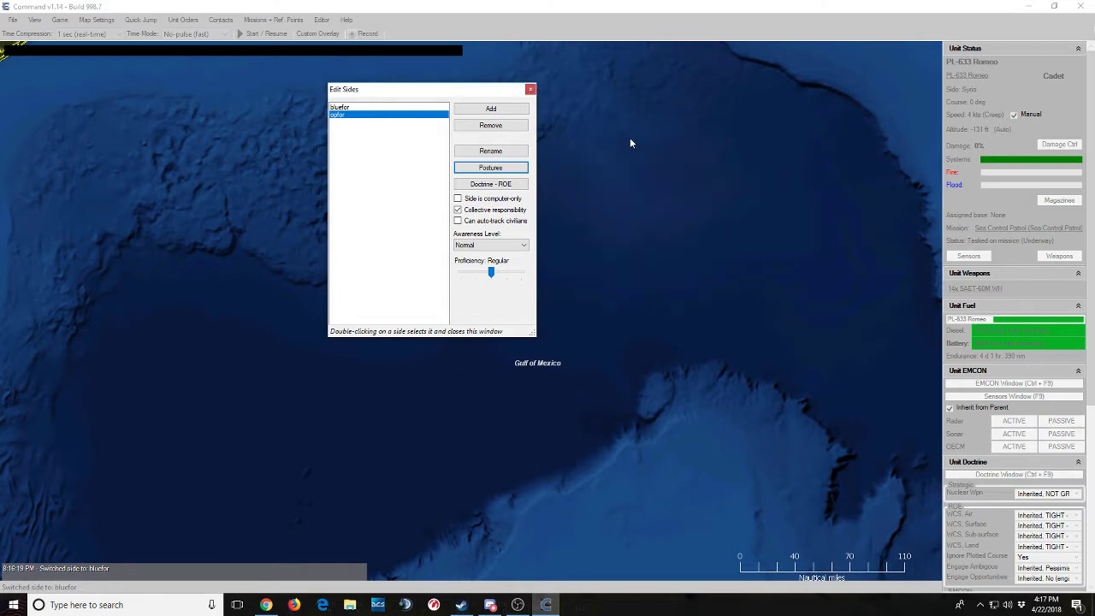
{"action": "left_click", "coordinate": [432, 108]}
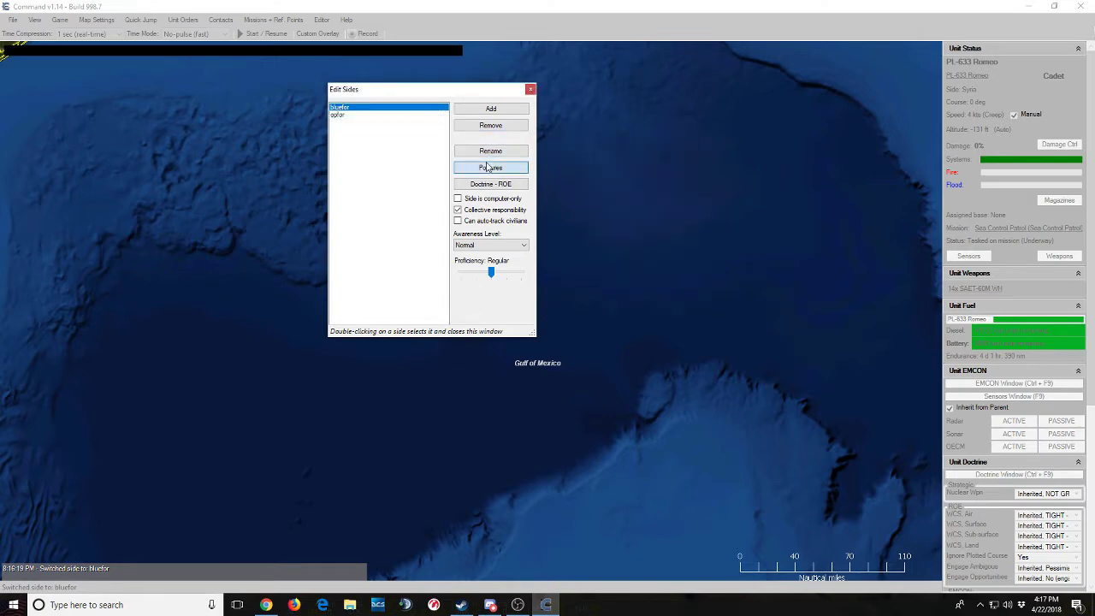
{"action": "left_click", "coordinate": [490, 166]}
{"action": "left_click", "coordinate": [710, 138]}
{"action": "double_click", "coordinate": [390, 110]}
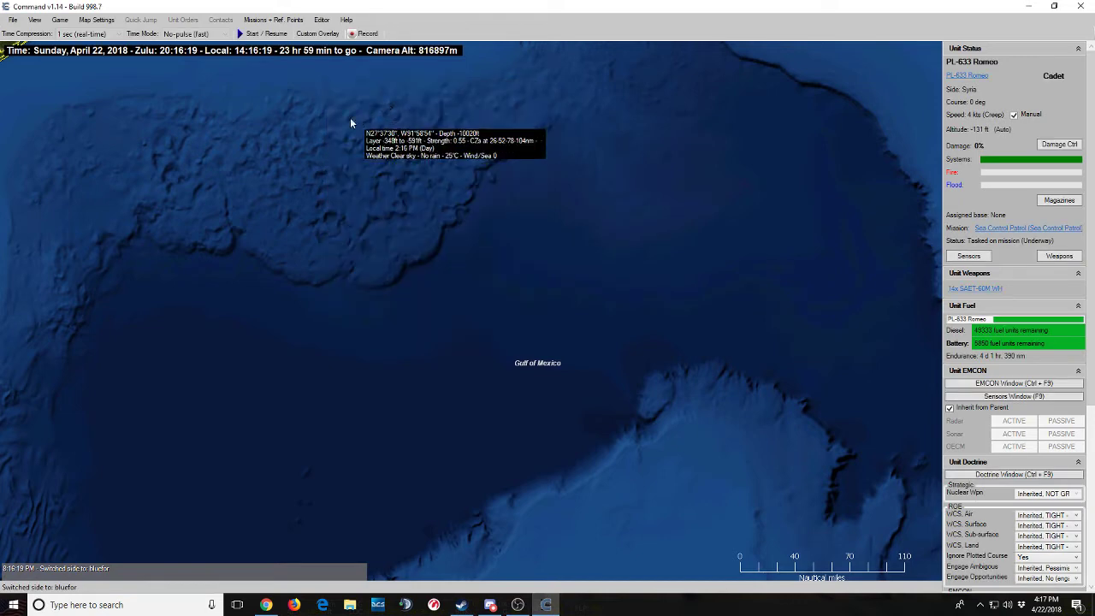
Review the scenario's current time, start time, duration, complexity and difficulty settings, and close them.
{"action": "left_click", "coordinate": [321, 20]}
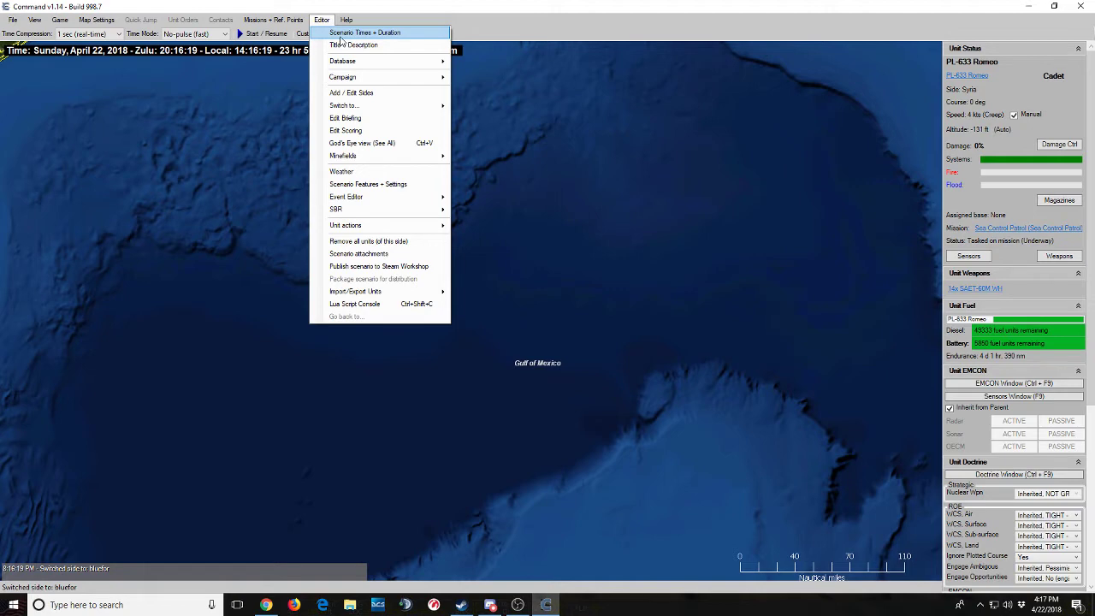
{"action": "left_click", "coordinate": [341, 34]}
{"action": "left_click_drag", "start_coordinate": [516, 202], "coordinate": [559, 136]}
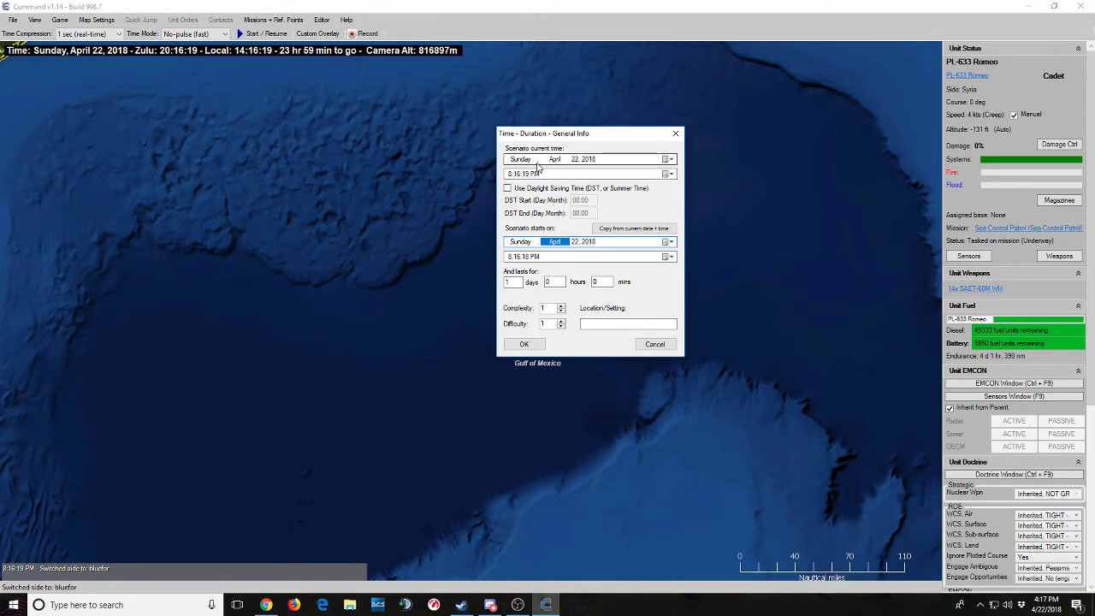
{"action": "left_click", "coordinate": [609, 159]}
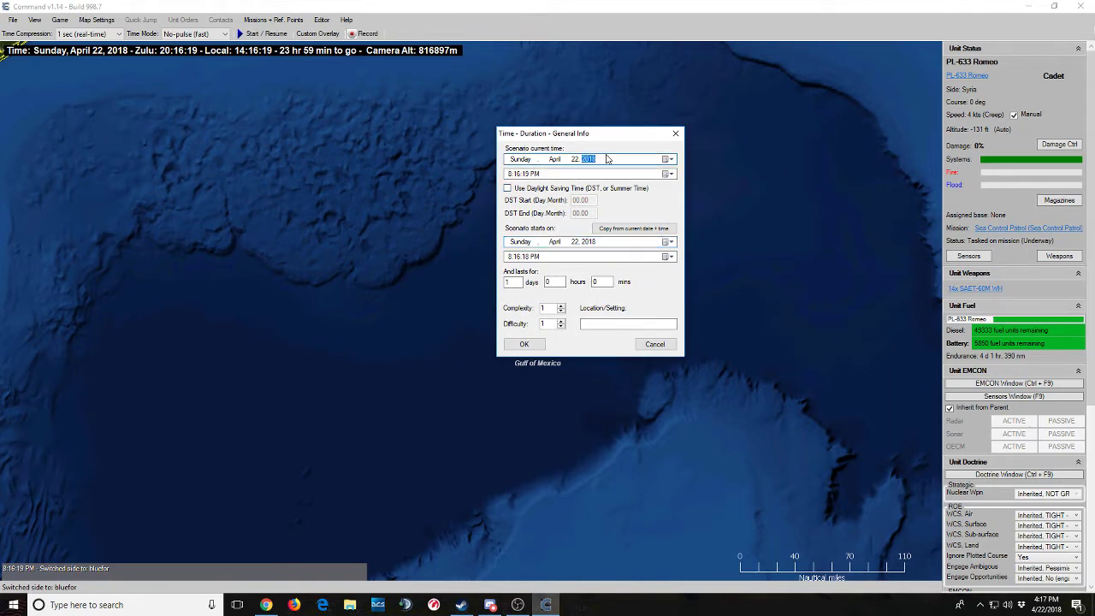
{"action": "left_click", "coordinate": [555, 242]}
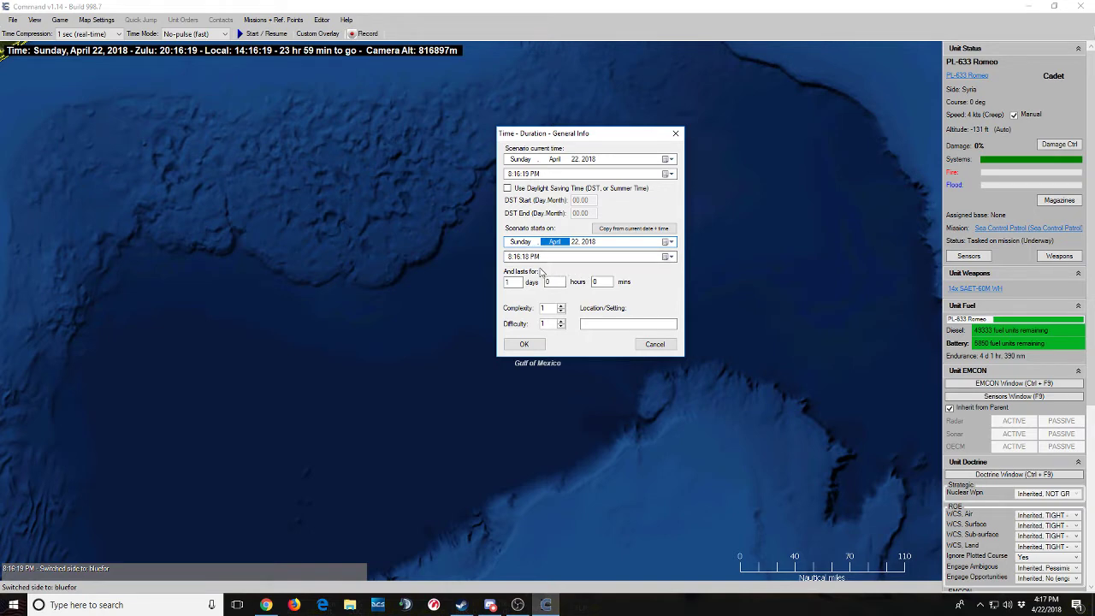
{"action": "double_click", "coordinate": [511, 282]}
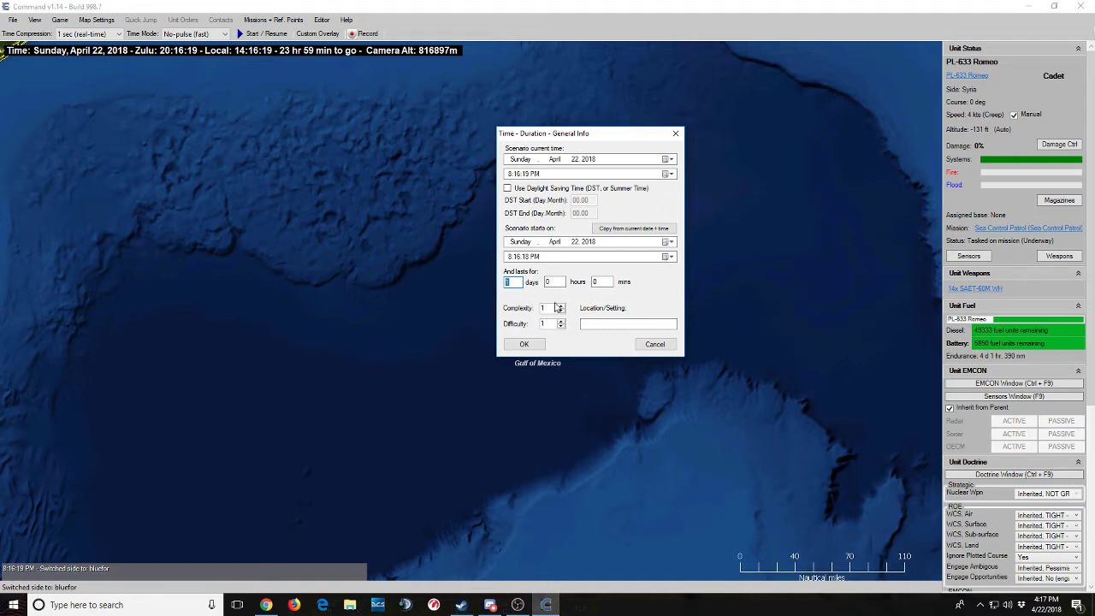
{"action": "left_click", "coordinate": [553, 308]}
{"action": "left_click", "coordinate": [545, 309]}
{"action": "left_click", "coordinate": [676, 132]}
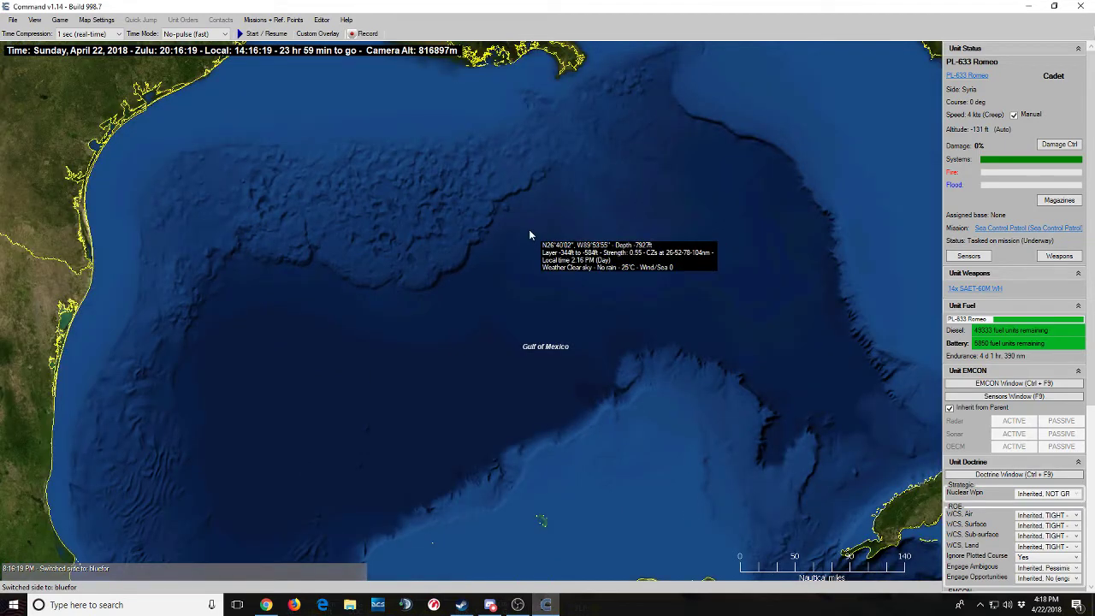
Switch the active side from bluefor to opfor.
{"action": "left_click", "coordinate": [322, 20]}
{"action": "mouse_move", "coordinate": [382, 114]}
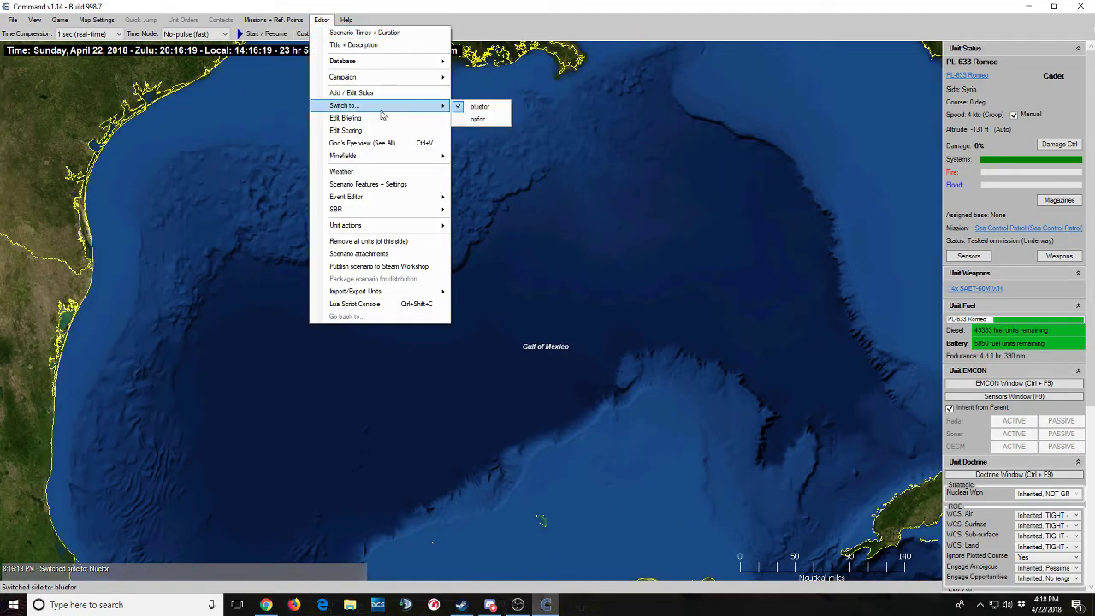
{"action": "left_click", "coordinate": [469, 110]}
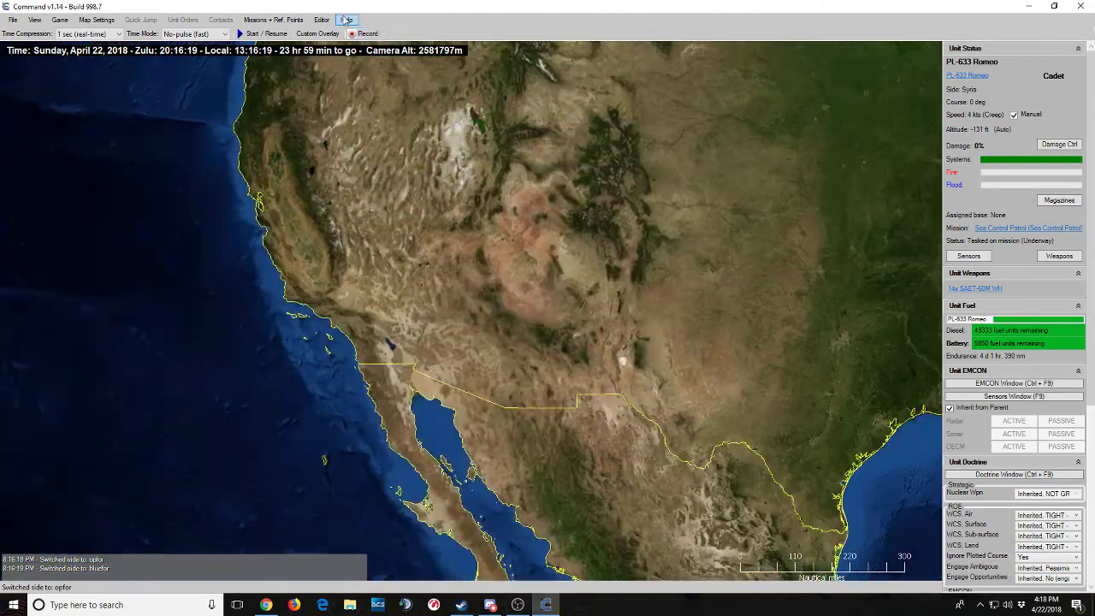
Import the Nellis AFB installation for opfor from the Nevada group of the US installations.
{"action": "left_click", "coordinate": [320, 20]}
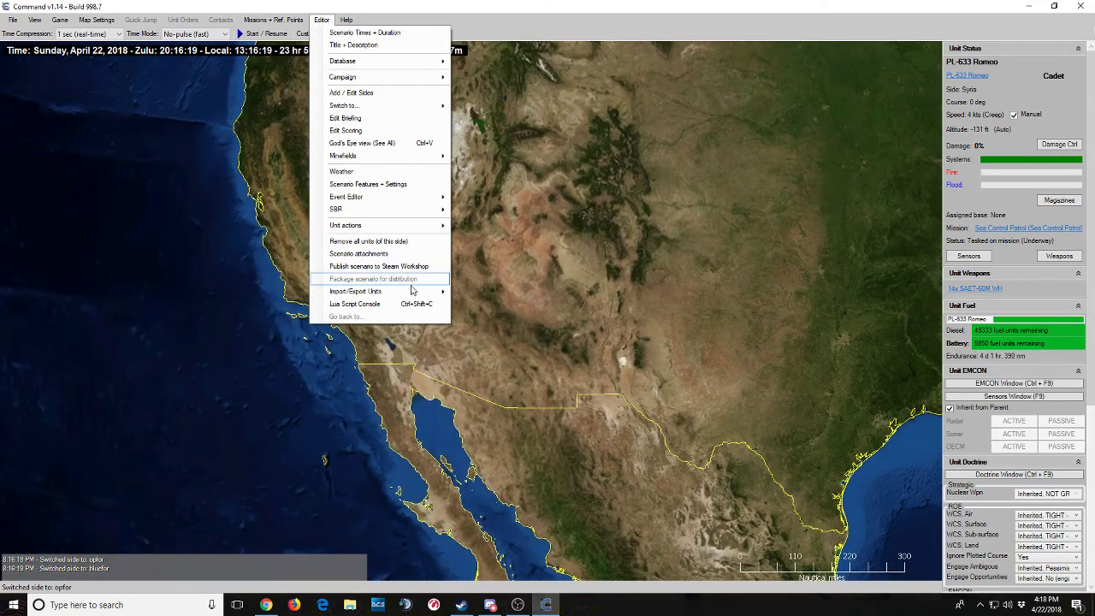
{"action": "mouse_move", "coordinate": [414, 293]}
{"action": "left_click", "coordinate": [483, 305]}
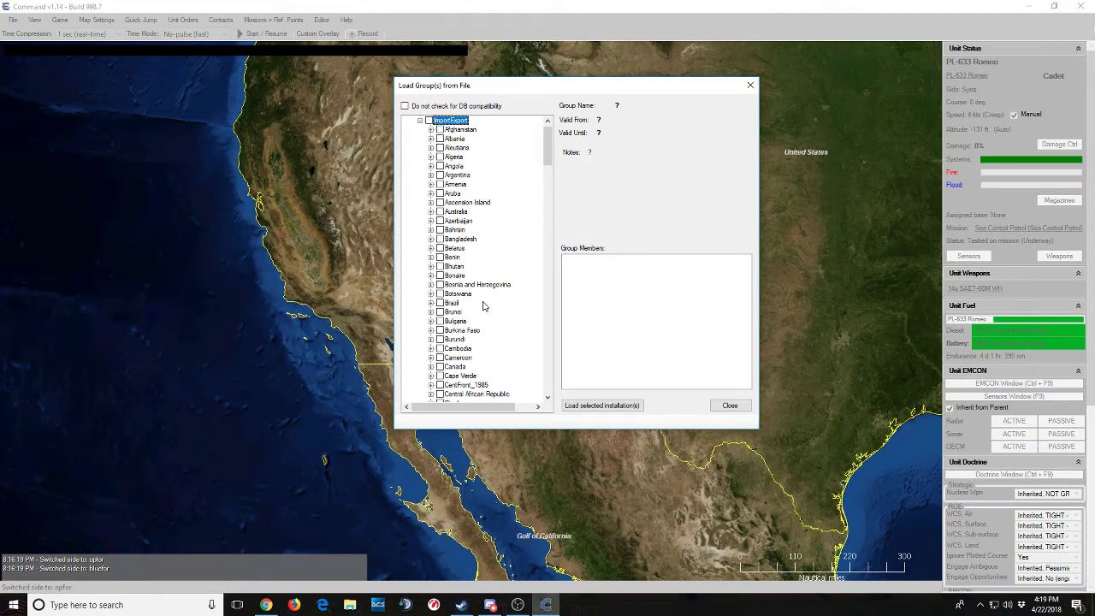
{"action": "type", "text": "us"}
{"action": "key", "text": "Right"}
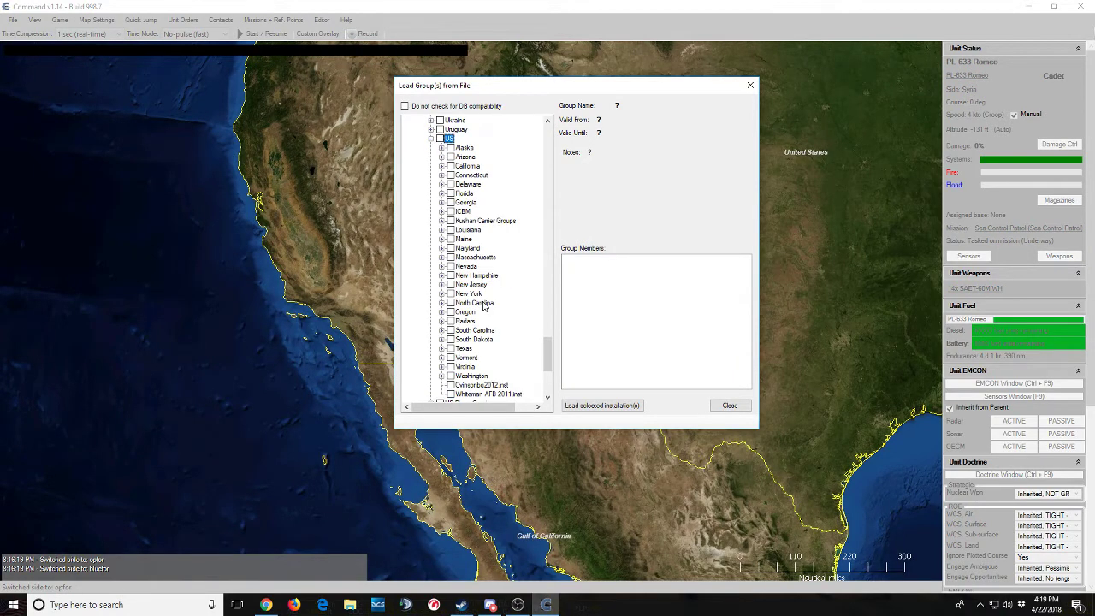
{"action": "type", "text": "n"}
{"action": "key", "text": "Right"}
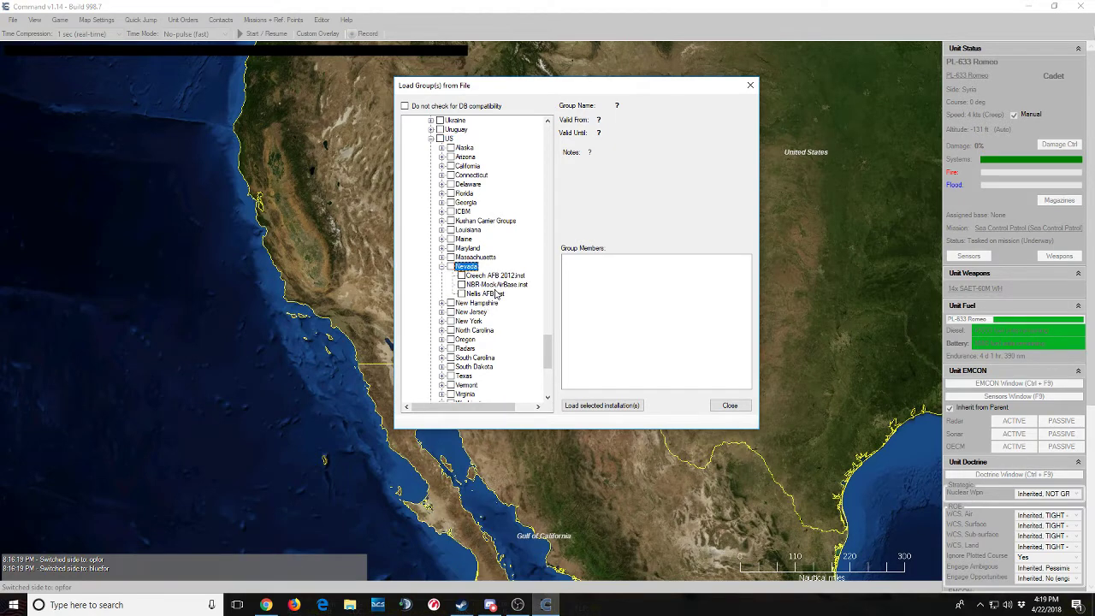
{"action": "left_click", "coordinate": [496, 293]}
{"action": "left_click", "coordinate": [462, 294]}
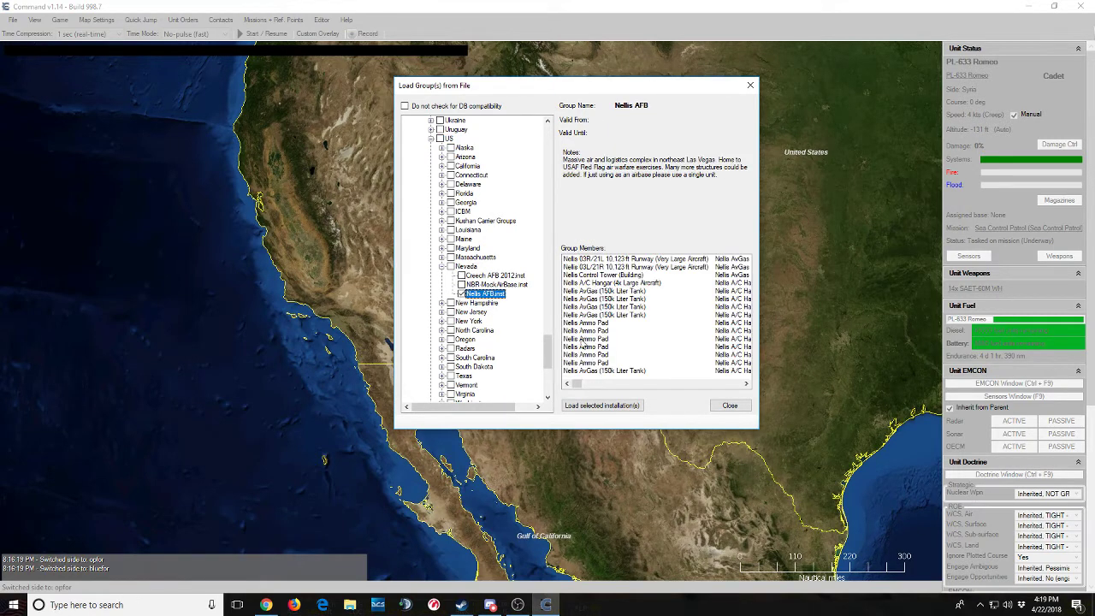
{"action": "left_click", "coordinate": [620, 405]}
{"action": "left_click", "coordinate": [729, 405]}
{"action": "scroll", "coordinate": [551, 367], "scroll_direction": "up", "scroll_amount": 3}
{"action": "scroll", "coordinate": [423, 304], "scroll_direction": "up", "scroll_amount": 5}
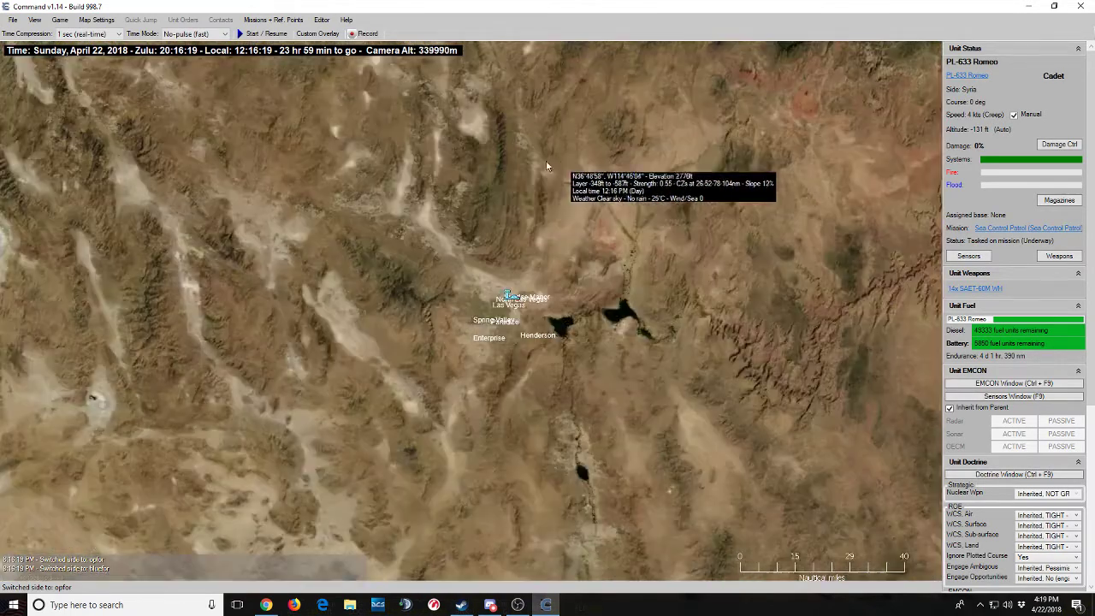
Switch the active side to bluefor, run the simulation briefly and inspect the Nellis AFB contact.
{"action": "left_click", "coordinate": [322, 20]}
{"action": "mouse_move", "coordinate": [375, 107]}
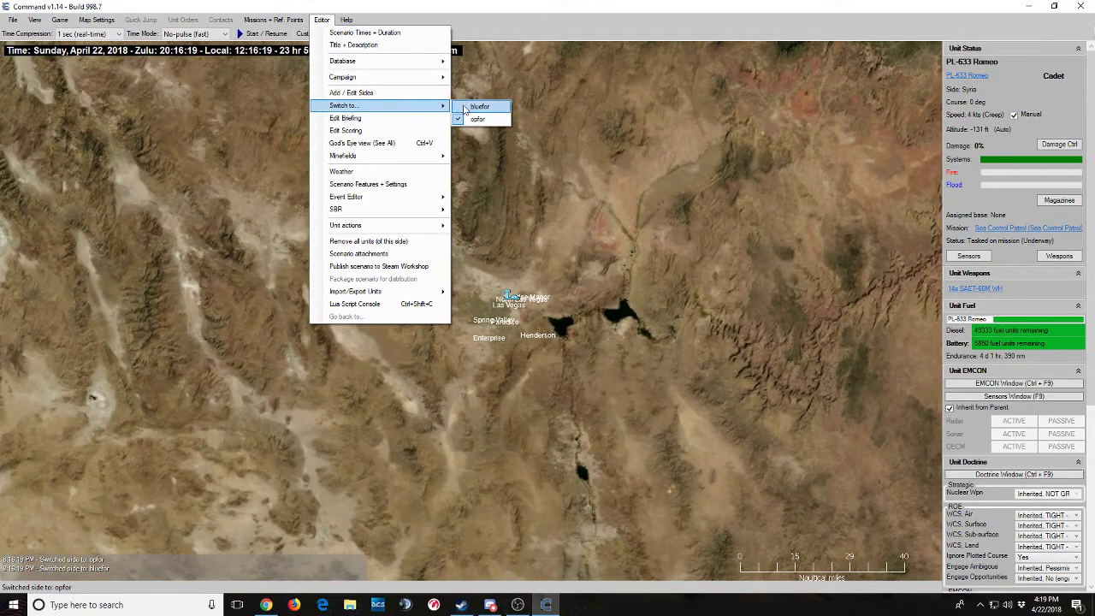
{"action": "left_click", "coordinate": [466, 108]}
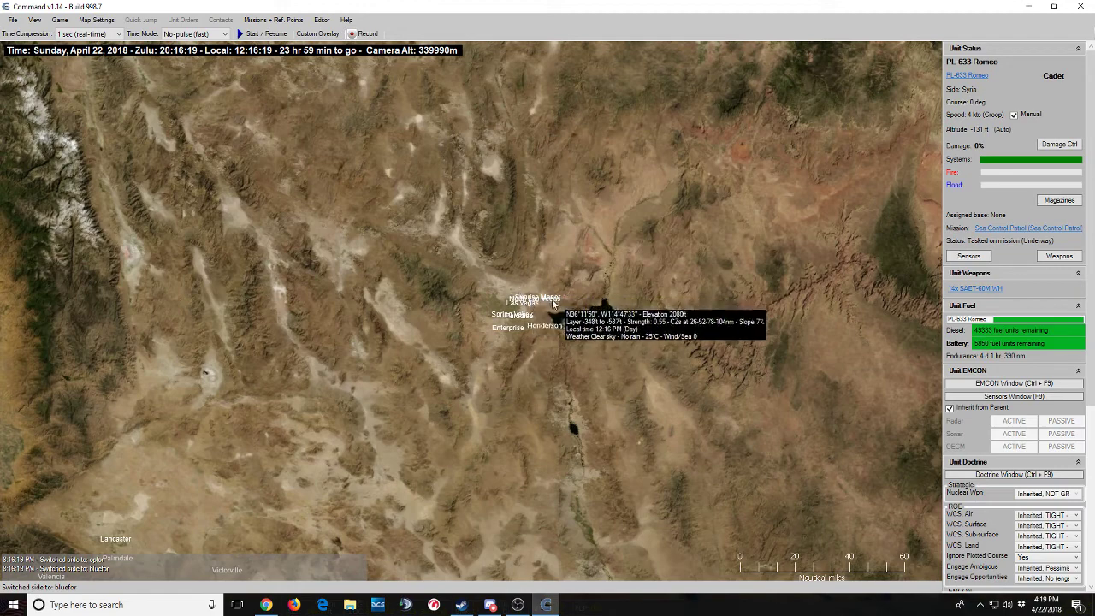
{"action": "key", "text": "space"}
{"action": "key", "text": "space"}
{"action": "left_click", "coordinate": [520, 297]}
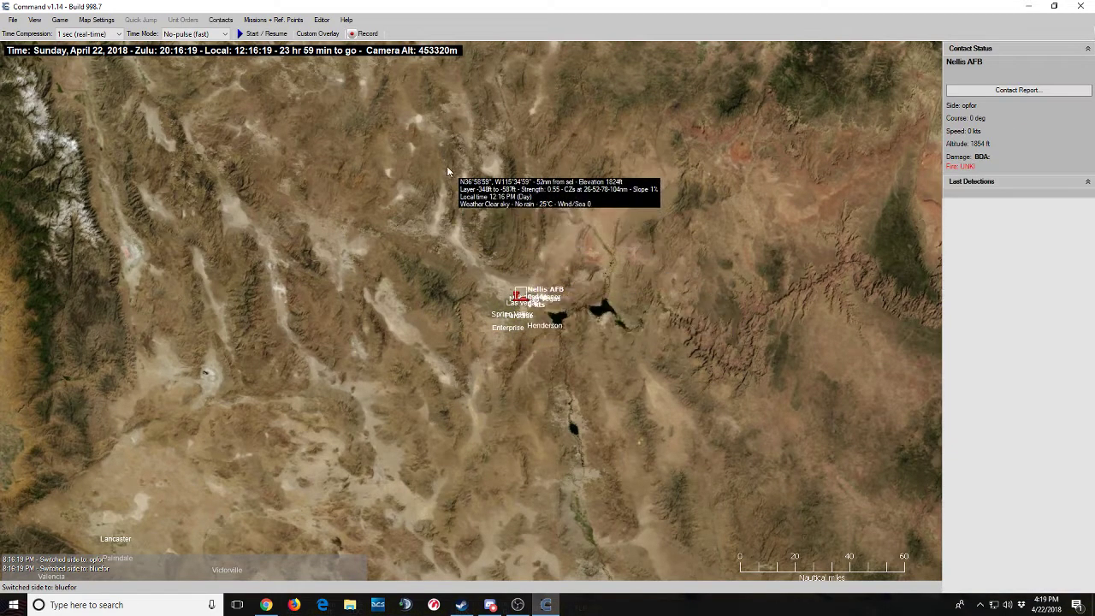
Switch the active side back to opfor to continue placing its units around Nellis AFB.
{"action": "left_click", "coordinate": [321, 19]}
{"action": "mouse_move", "coordinate": [363, 105]}
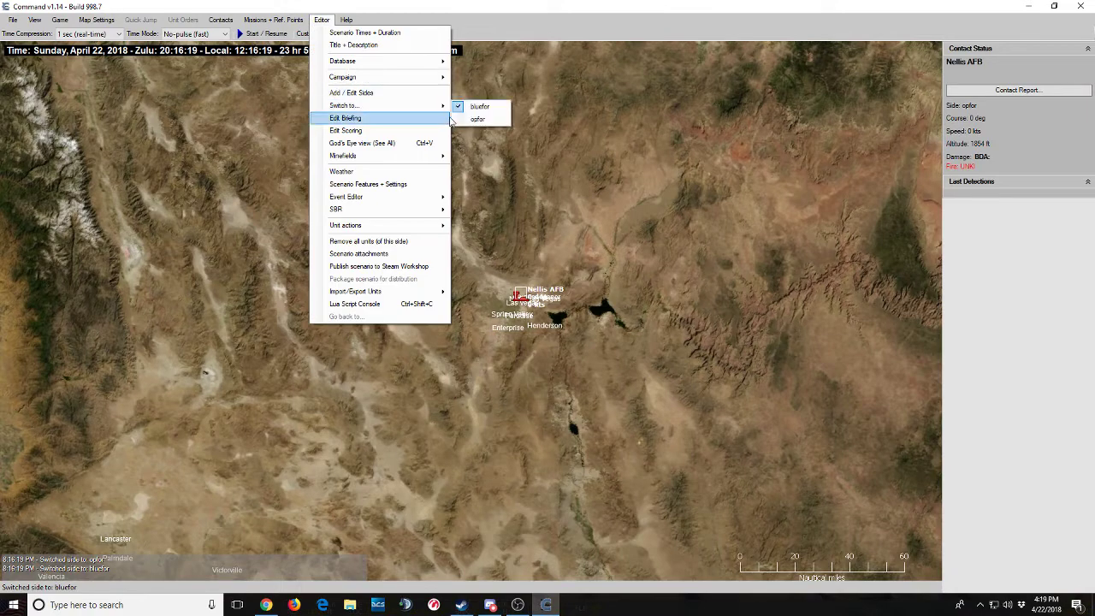
{"action": "left_click", "coordinate": [475, 105]}
{"action": "scroll", "coordinate": [580, 331], "scroll_direction": "up", "scroll_amount": 5}
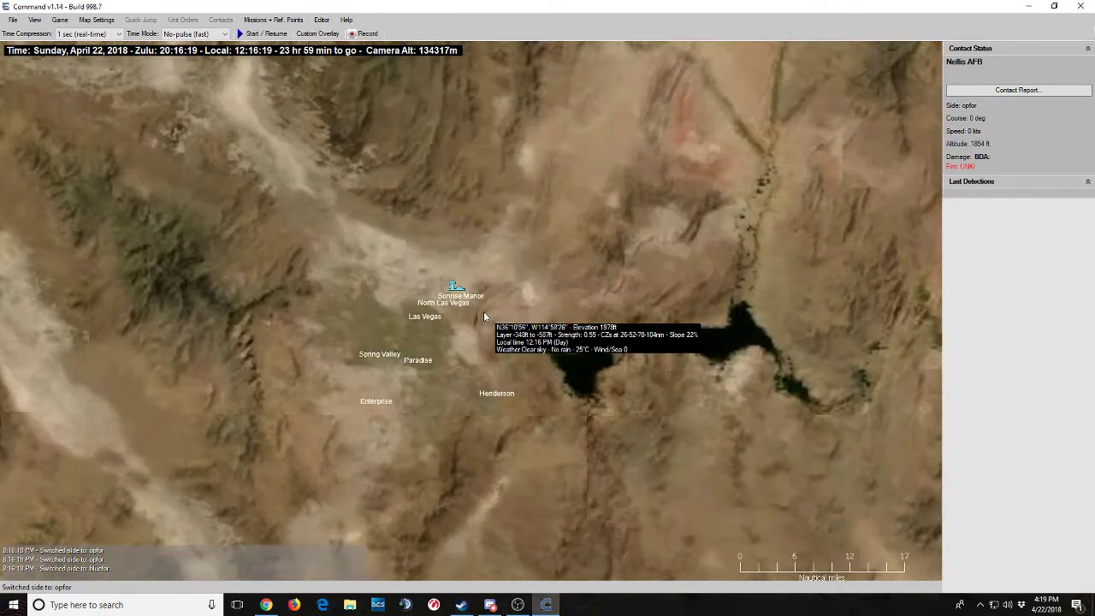
Add an opfor facility at Nellis AFB: the 2016 United States SAM Bty (Patriot [PAC-2 GEM+, PAC-3 ERINT/MSE]).
{"action": "right_click", "coordinate": [489, 310]}
{"action": "left_click", "coordinate": [506, 315]}
{"action": "left_click", "coordinate": [457, 282]}
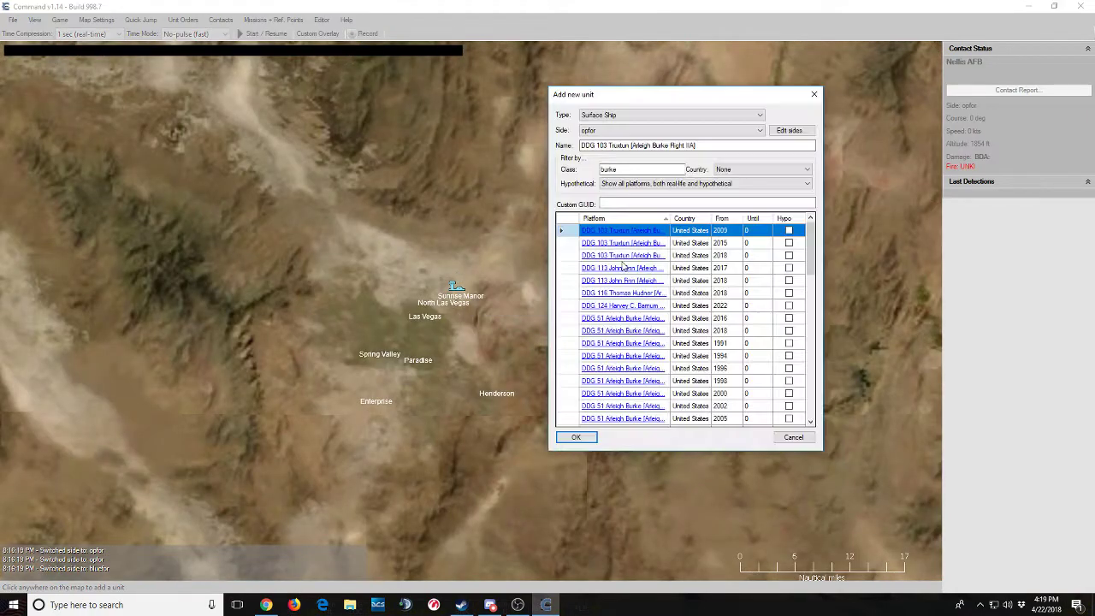
{"action": "left_click", "coordinate": [611, 116]}
{"action": "scroll", "coordinate": [611, 116], "scroll_direction": "up", "scroll_amount": 4}
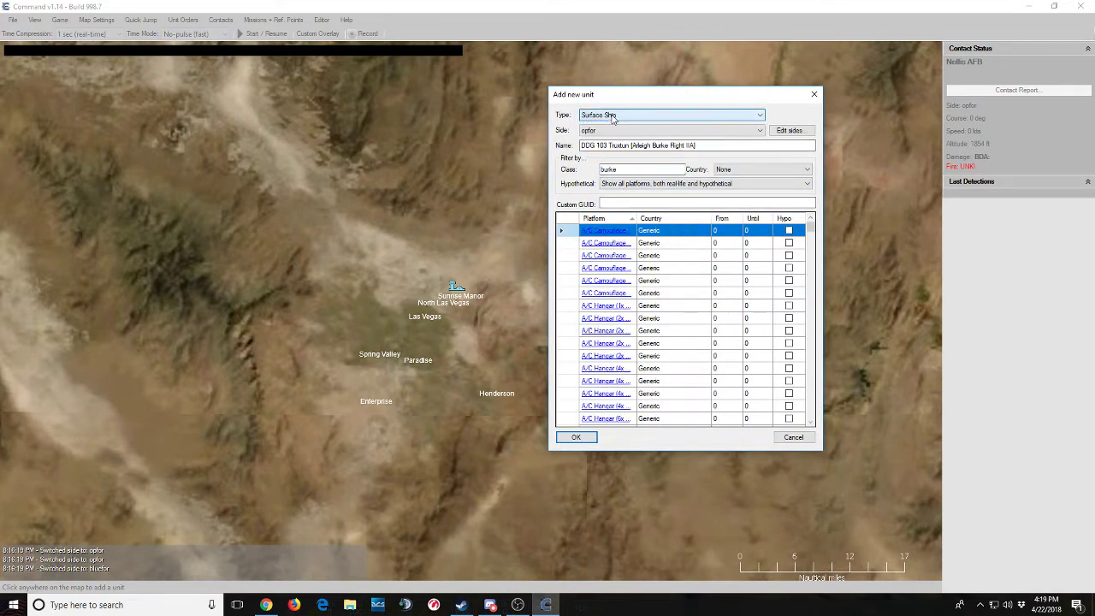
{"action": "left_click", "coordinate": [616, 168]}
{"action": "type", "text": "patriot"}
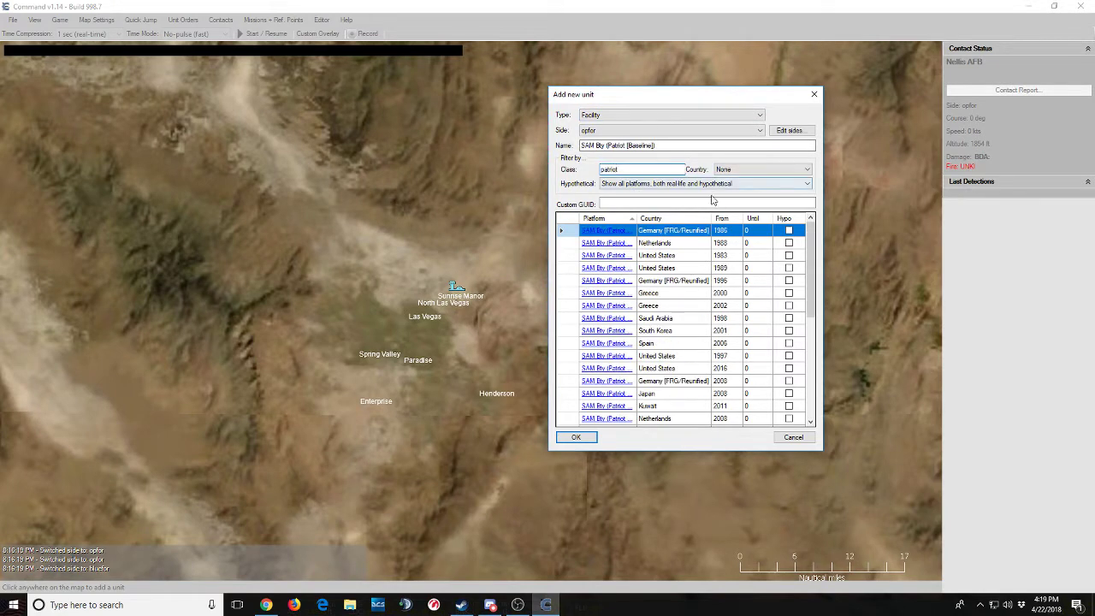
{"action": "left_click", "coordinate": [722, 218]}
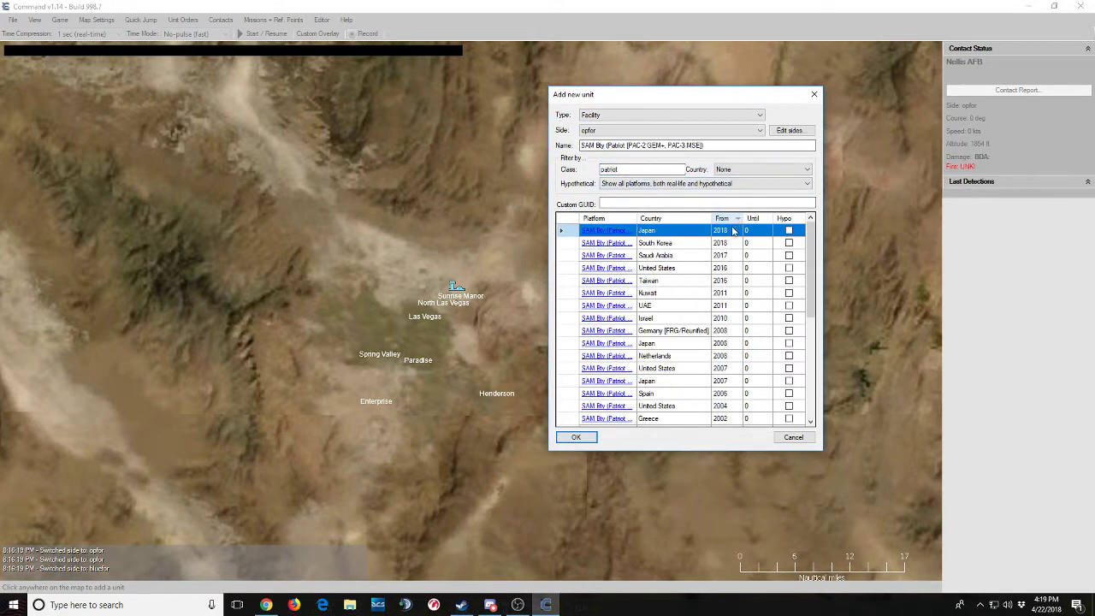
{"action": "left_click", "coordinate": [664, 271]}
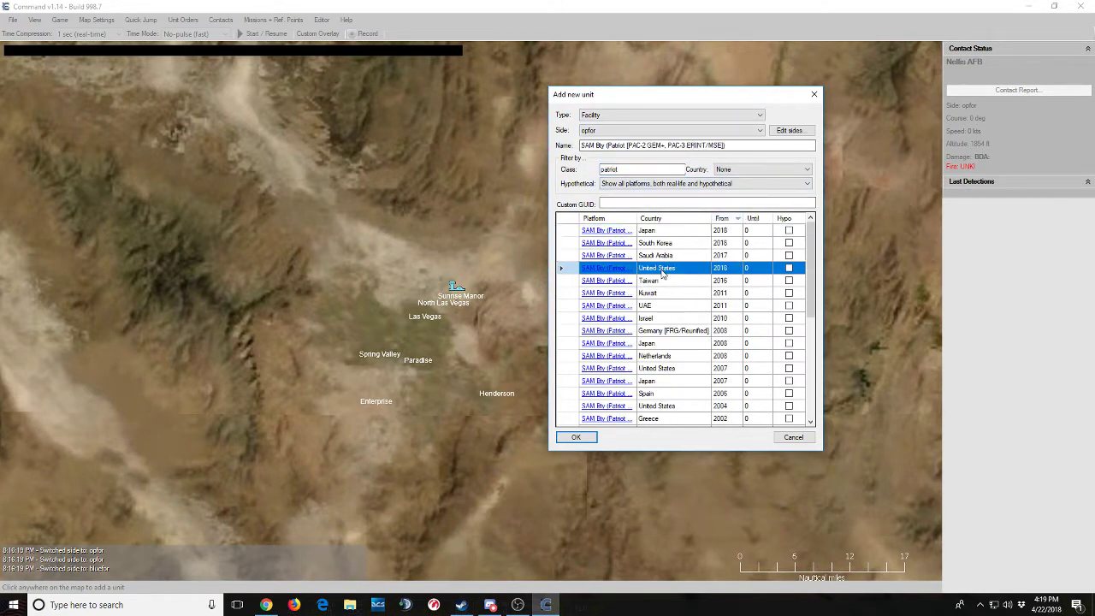
{"action": "left_click", "coordinate": [580, 438]}
Switch the active side to bluefor and check which opfor units it detects around Nellis AFB.
{"action": "left_click", "coordinate": [303, 20]}
{"action": "mouse_move", "coordinate": [322, 19]}
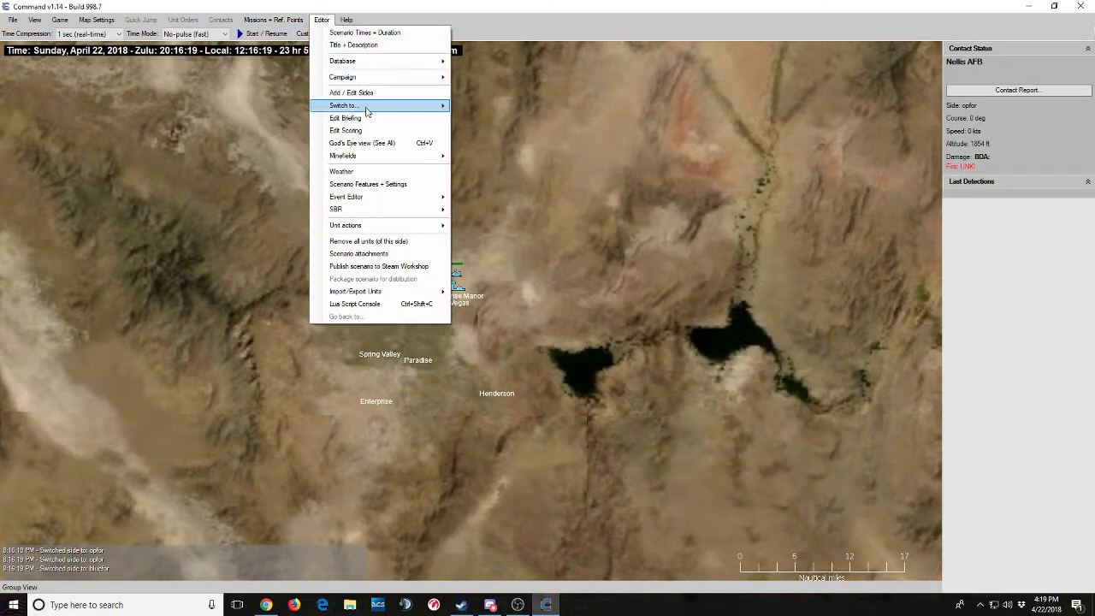
{"action": "mouse_move", "coordinate": [437, 110]}
{"action": "left_click", "coordinate": [477, 106]}
{"action": "scroll", "coordinate": [525, 264], "scroll_direction": "up", "scroll_amount": 1}
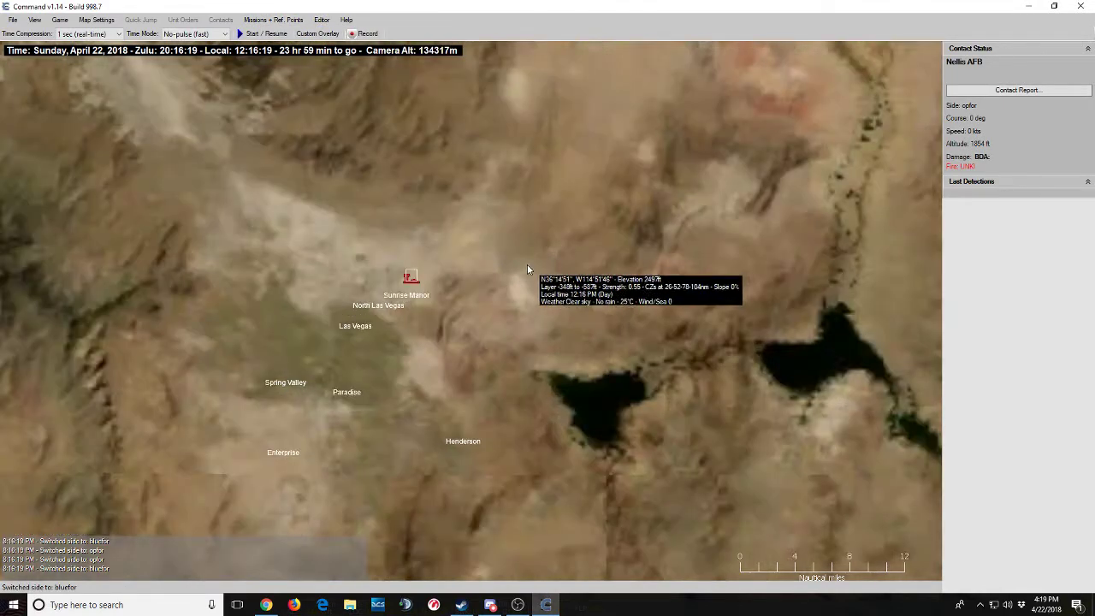
{"action": "scroll", "coordinate": [502, 270], "scroll_direction": "up", "scroll_amount": 1}
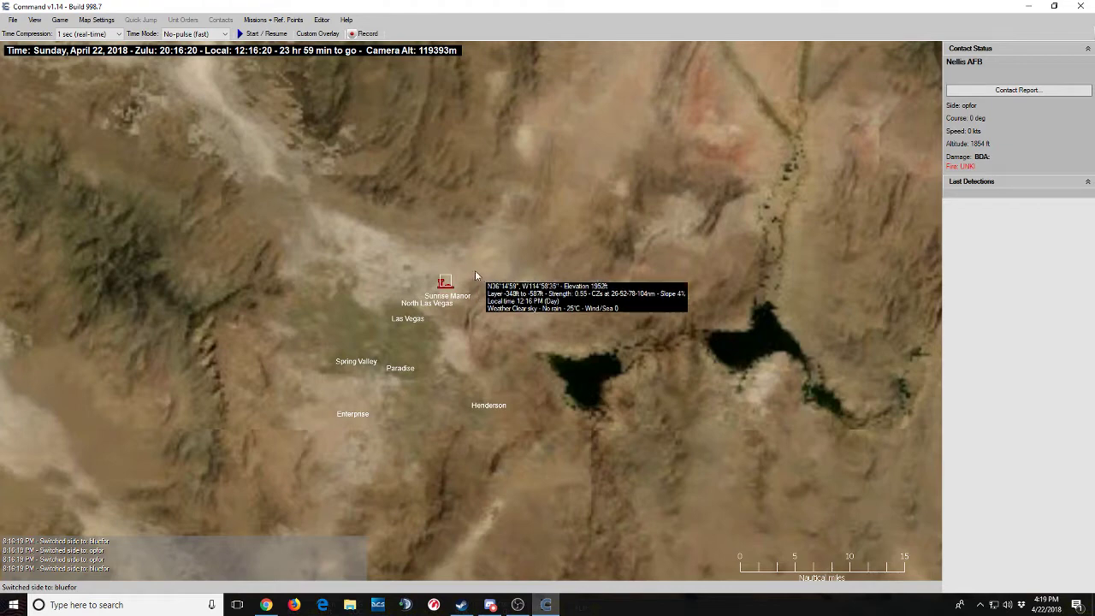
Enable God's Eye view and select the opfor Patriot battery at Nellis AFB to examine its range.
{"action": "left_click", "coordinate": [321, 19]}
{"action": "mouse_move", "coordinate": [350, 19]}
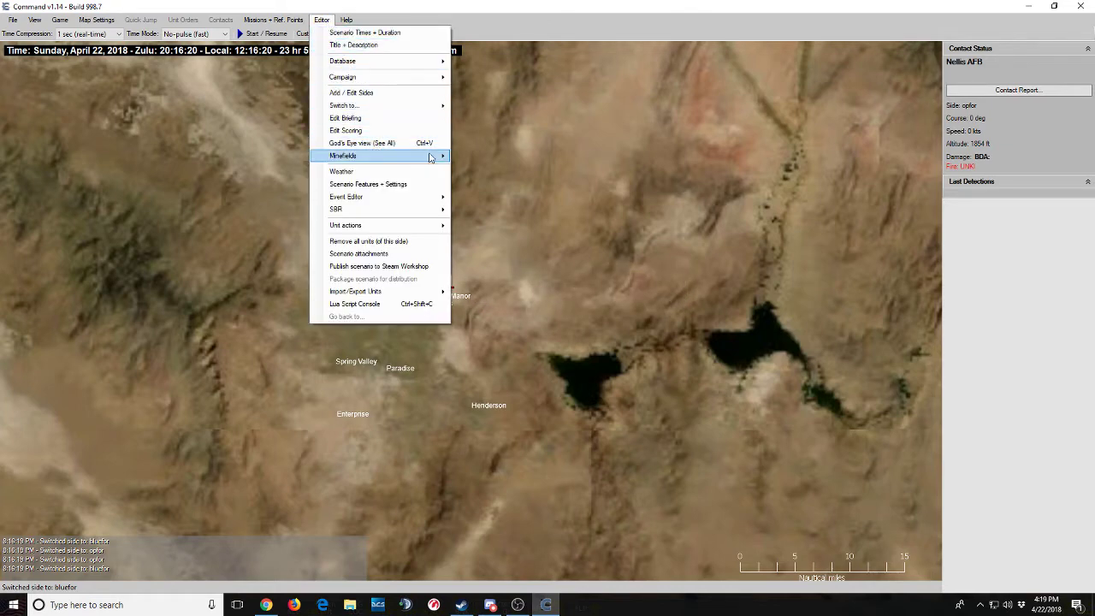
{"action": "left_click", "coordinate": [539, 161]}
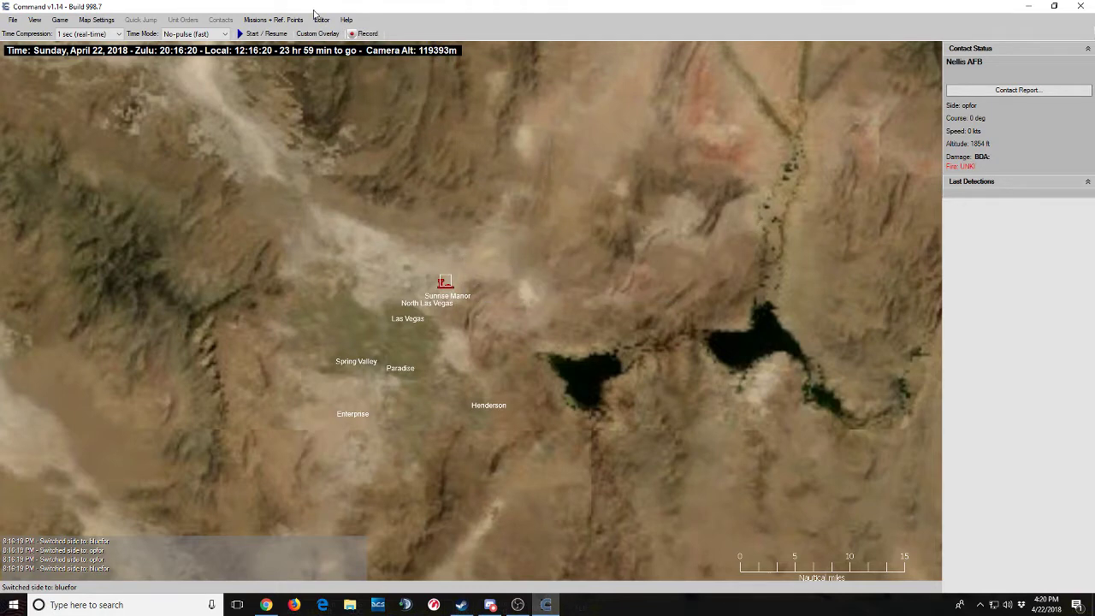
{"action": "left_click", "coordinate": [445, 272]}
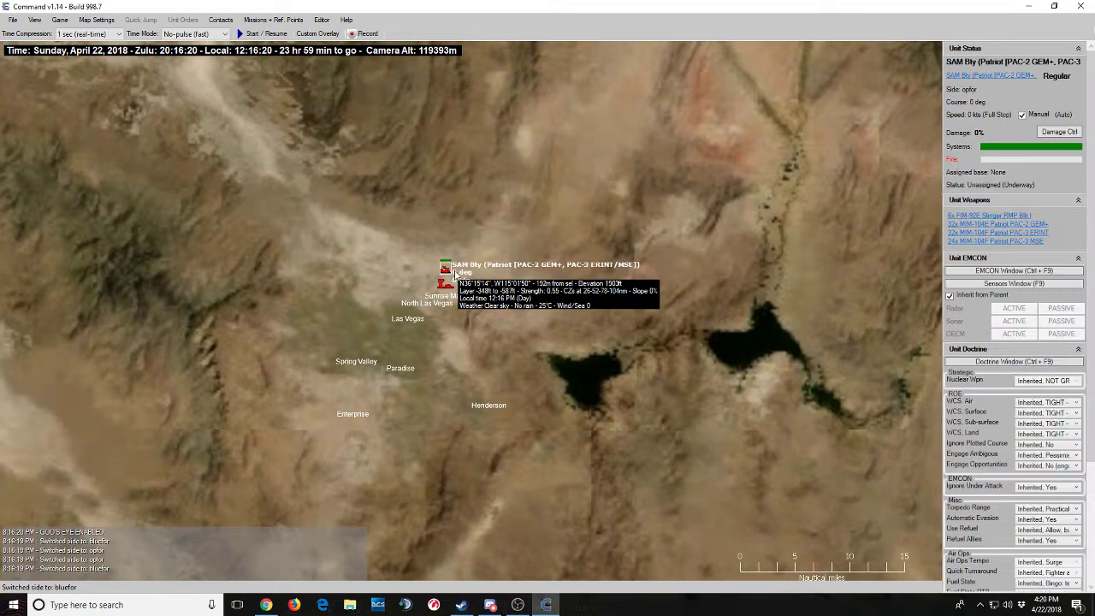
{"action": "scroll", "coordinate": [501, 242], "scroll_direction": "down", "scroll_amount": 3}
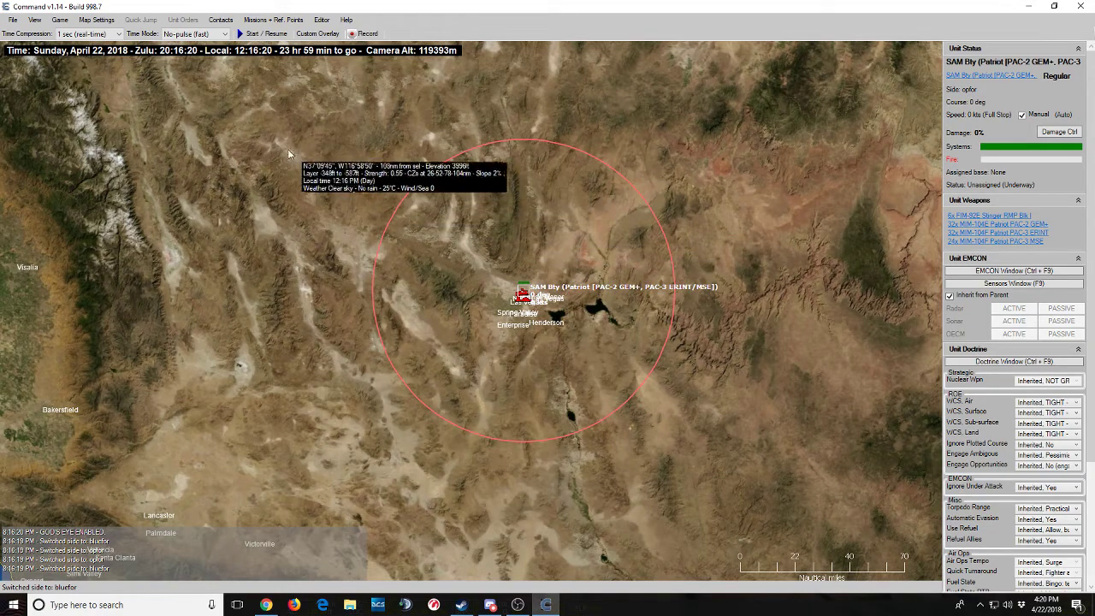
Switch the active side to opfor and back to bluefor to compare how the units at Nellis AFB are shown.
{"action": "left_click_drag", "start_coordinate": [246, 119], "coordinate": [352, 220]}
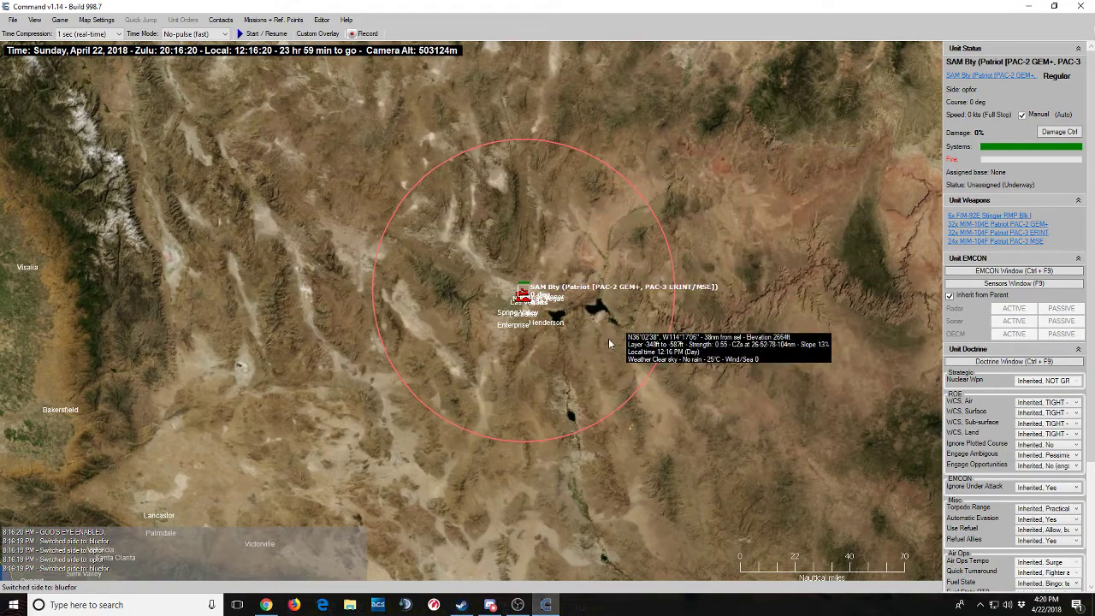
{"action": "left_click", "coordinate": [327, 25]}
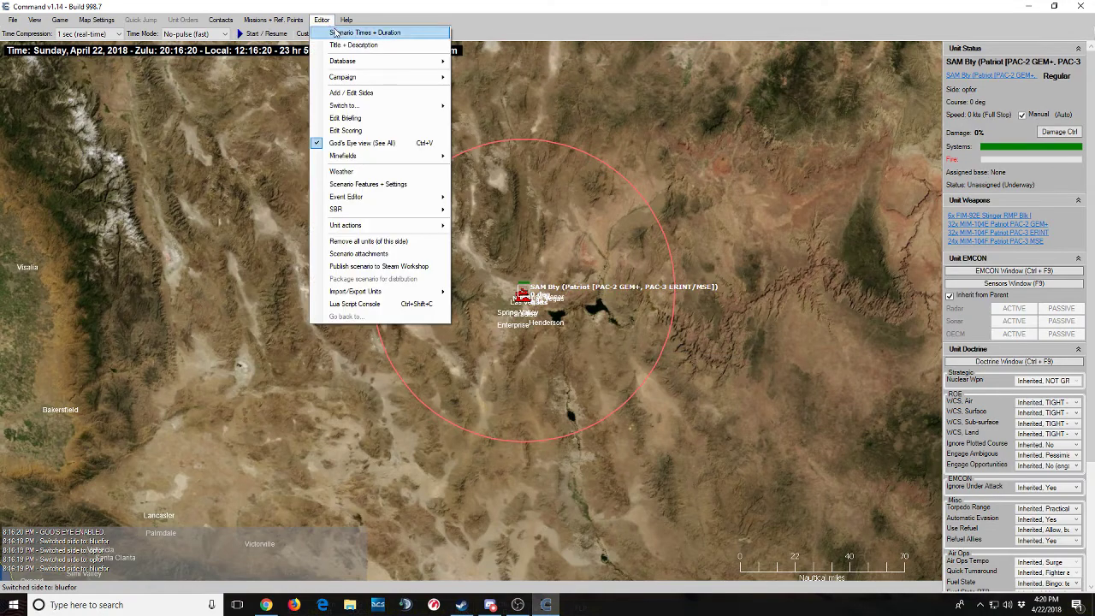
{"action": "mouse_move", "coordinate": [373, 108]}
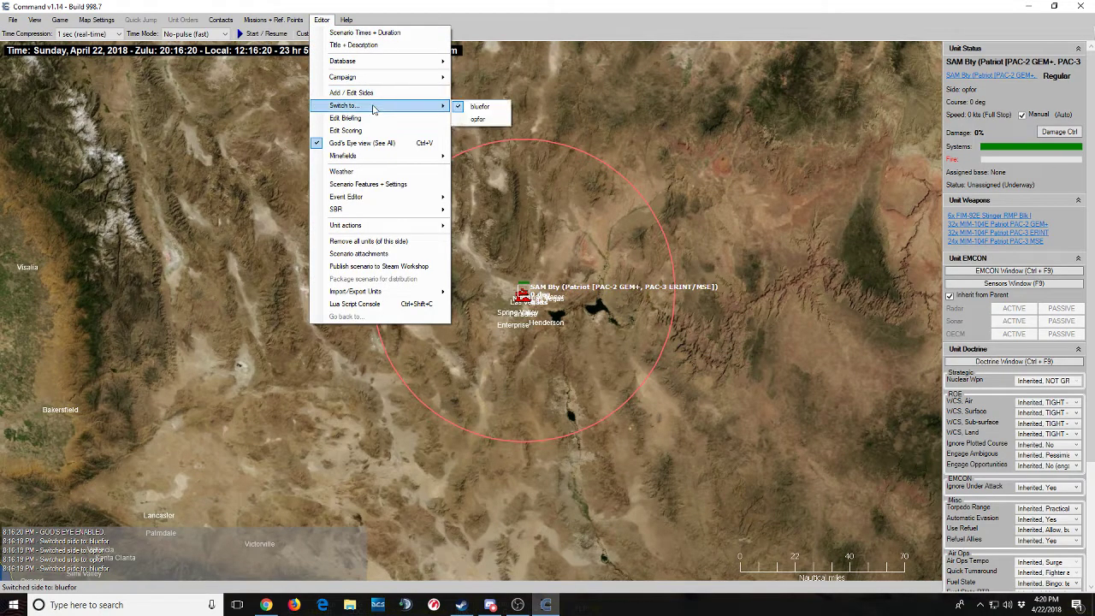
{"action": "left_click", "coordinate": [478, 120]}
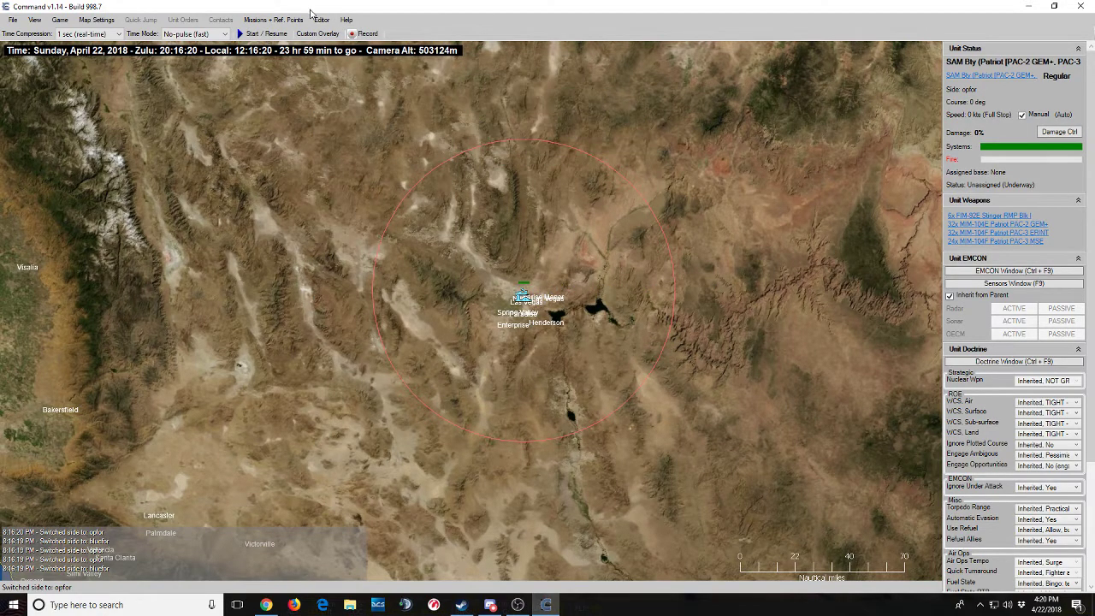
{"action": "left_click", "coordinate": [322, 19]}
{"action": "mouse_move", "coordinate": [383, 106]}
{"action": "left_click", "coordinate": [476, 107]}
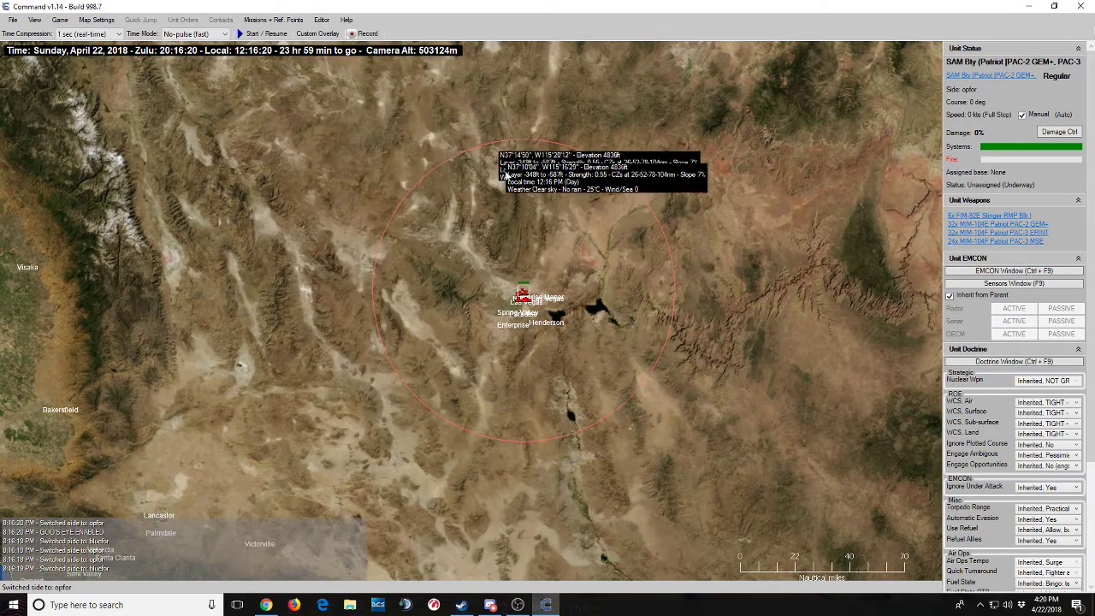
Open the bluefor side's briefing editor to look at it, then close it without entering any text.
{"action": "left_click", "coordinate": [323, 20]}
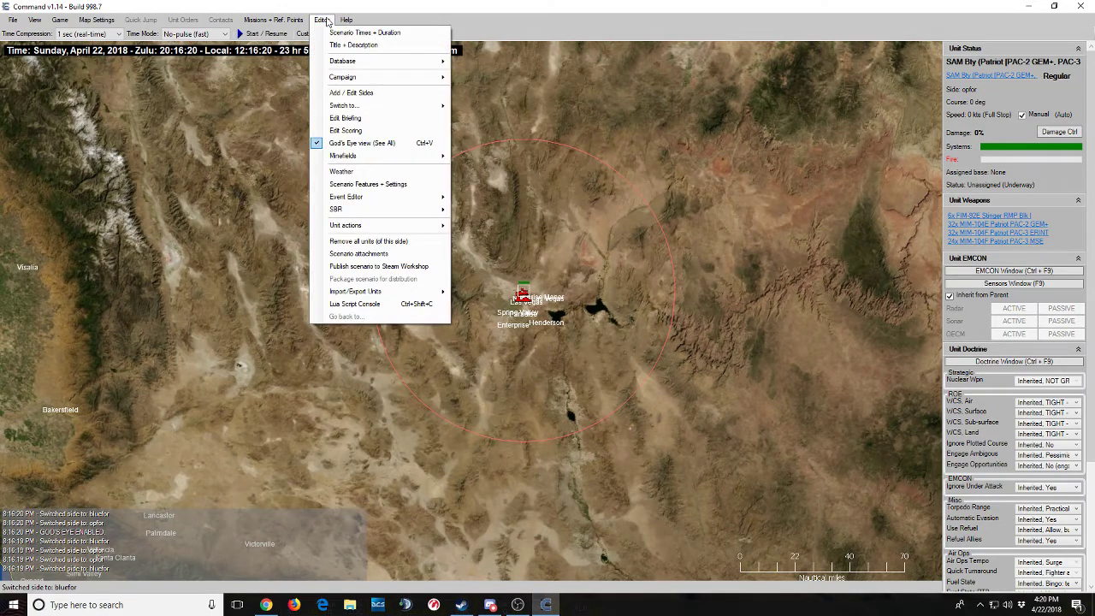
{"action": "left_click", "coordinate": [384, 119]}
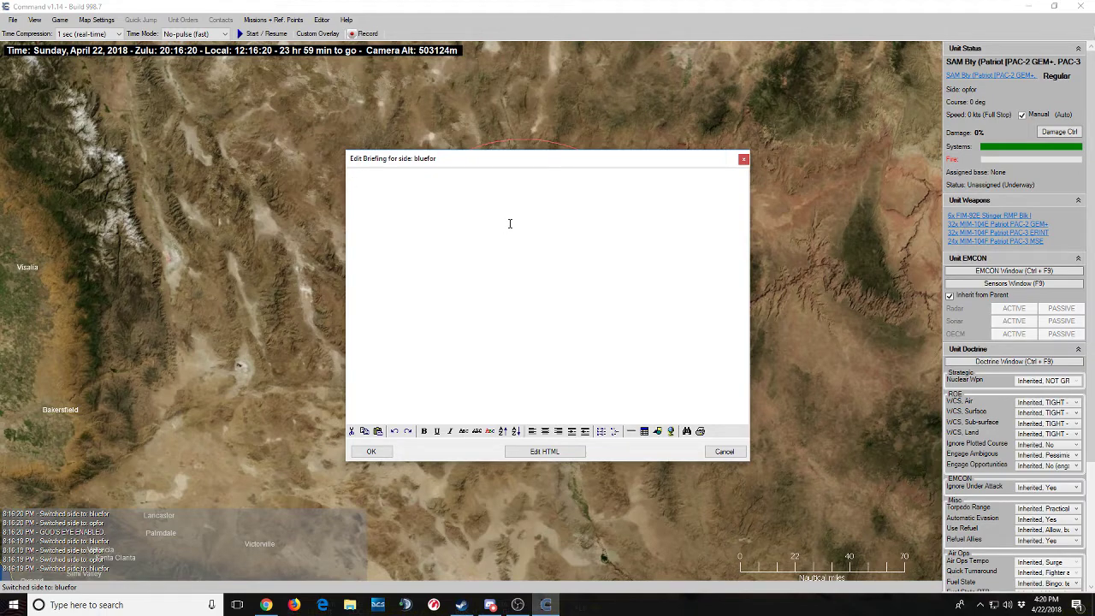
{"action": "left_click", "coordinate": [513, 217]}
{"action": "left_click", "coordinate": [743, 161]}
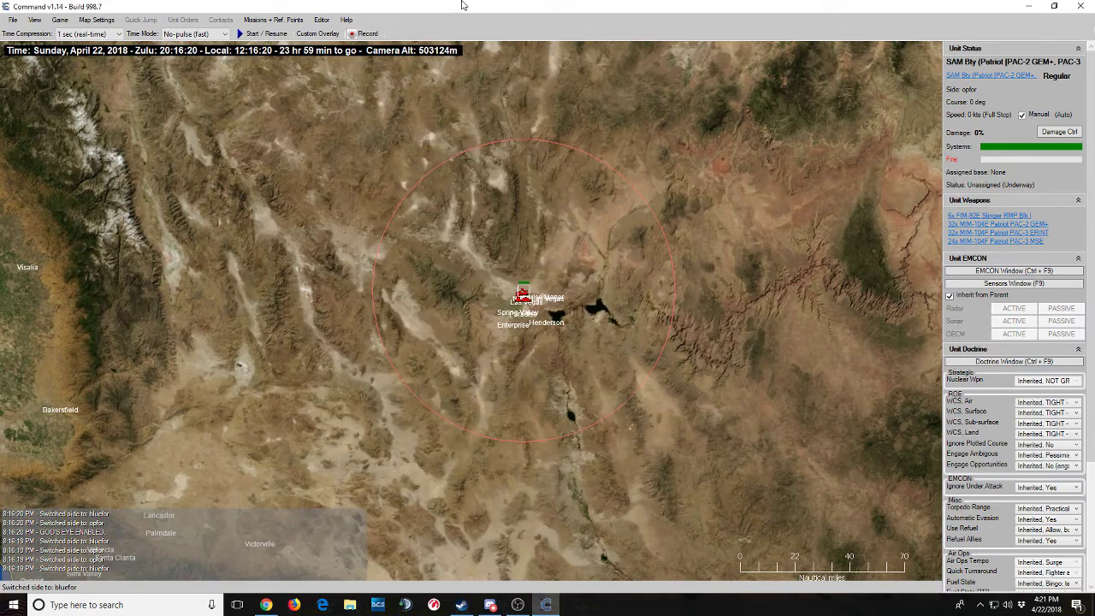
Review the bluefor scoring thresholds and the scenario's weather settings without changing them.
{"action": "left_click", "coordinate": [332, 26]}
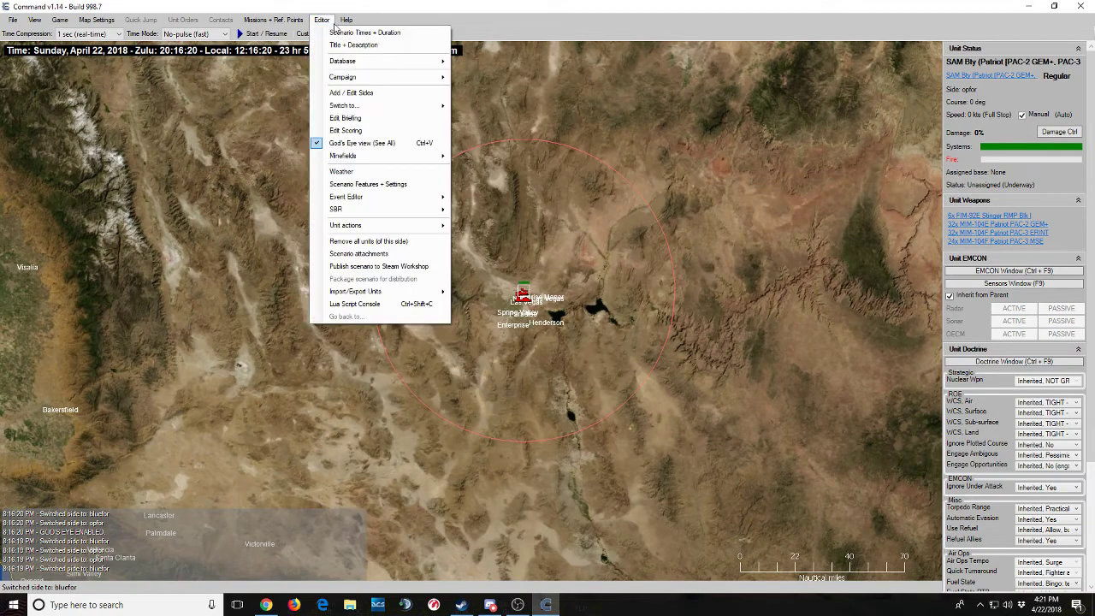
{"action": "left_click", "coordinate": [386, 131]}
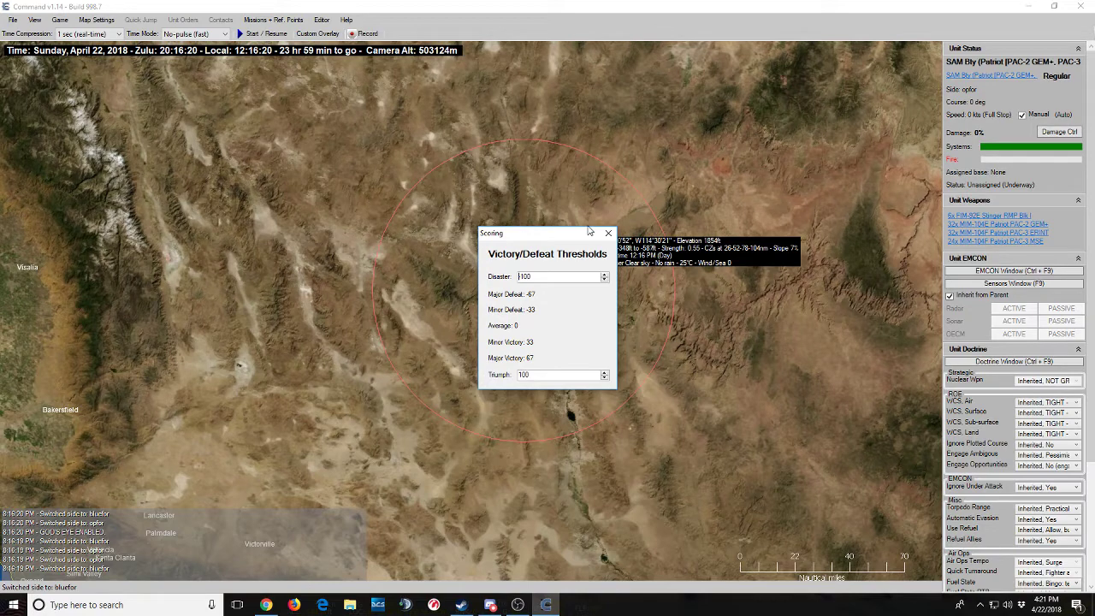
{"action": "left_click", "coordinate": [608, 234]}
{"action": "left_click", "coordinate": [321, 19]}
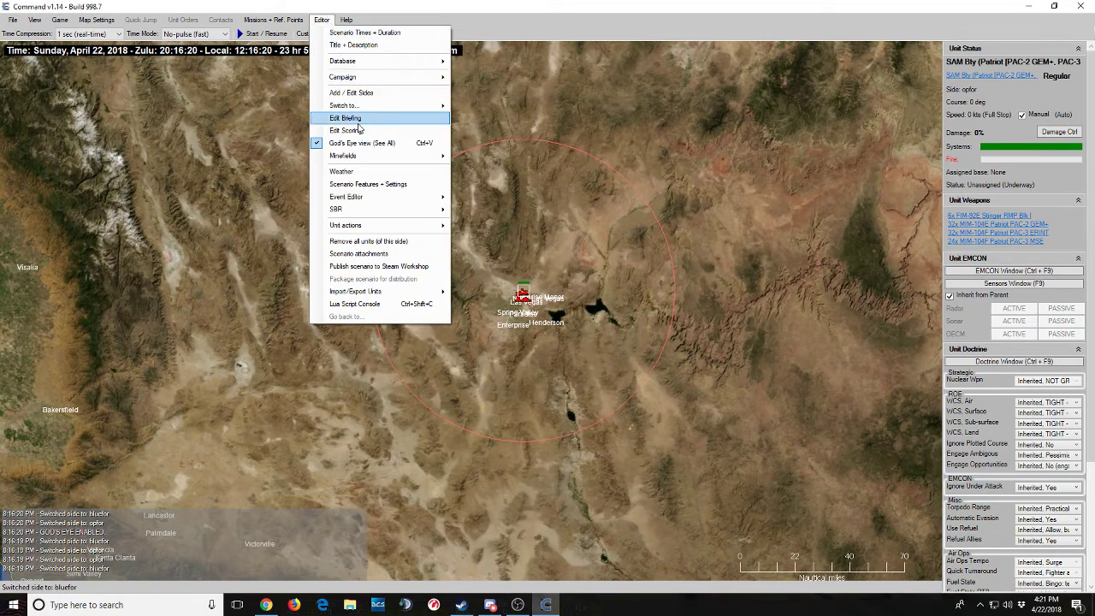
{"action": "left_click", "coordinate": [373, 172]}
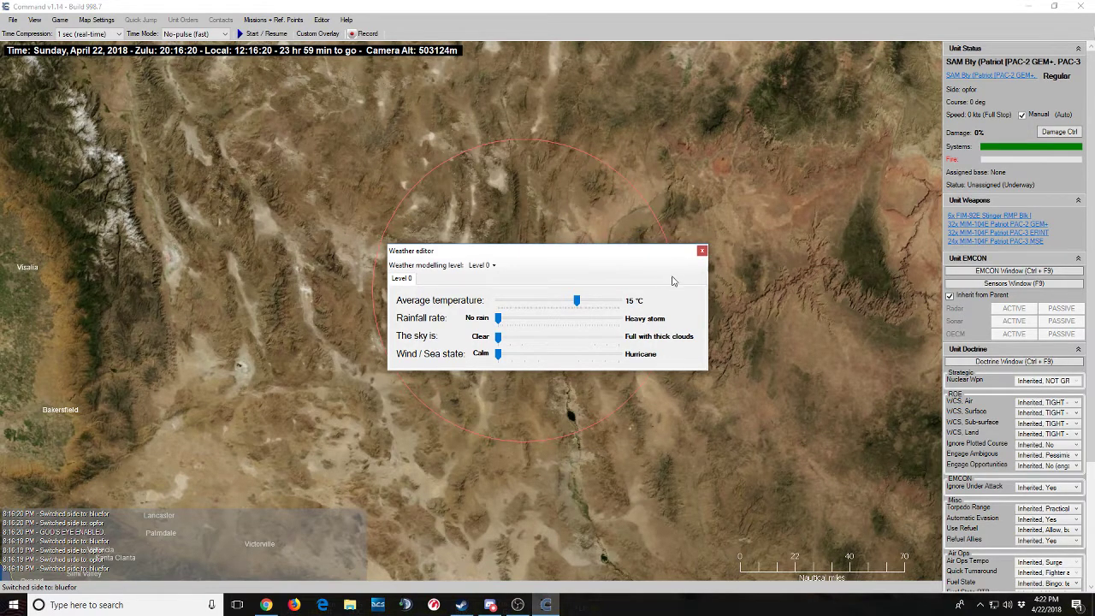
{"action": "left_click", "coordinate": [701, 249]}
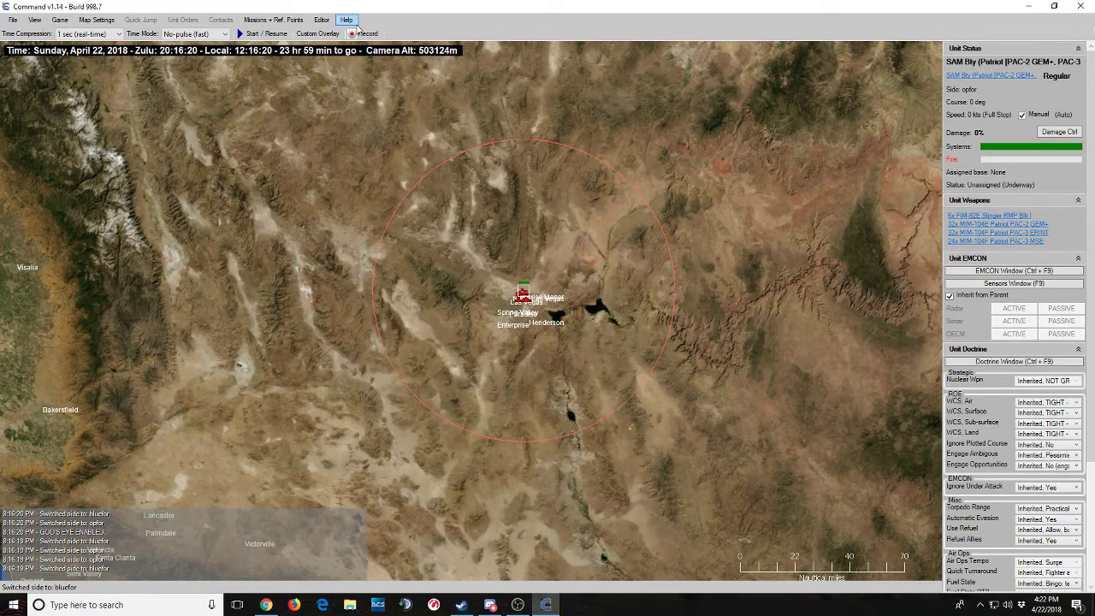
Switch the active side to opfor and select the Nellis AFB group.
{"action": "left_click", "coordinate": [322, 19]}
{"action": "left_click", "coordinate": [490, 316]}
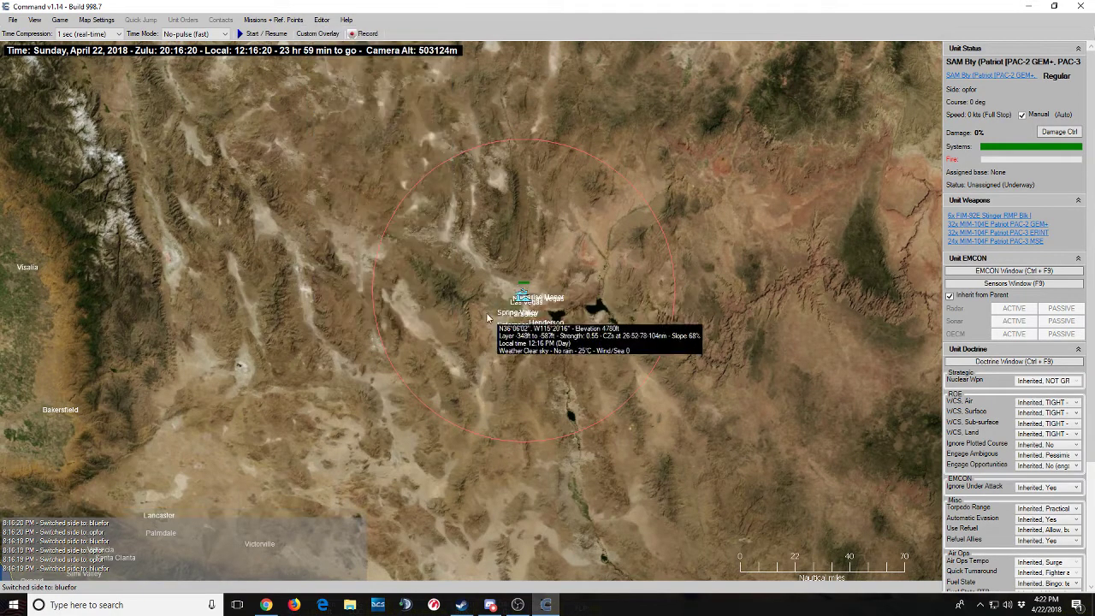
{"action": "left_click", "coordinate": [522, 296]}
Add four A-10C Thunderbolt II aircraft, United States (Air Force), 2015, to the inventory of Nellis AFB.
{"action": "left_click", "coordinate": [321, 20]}
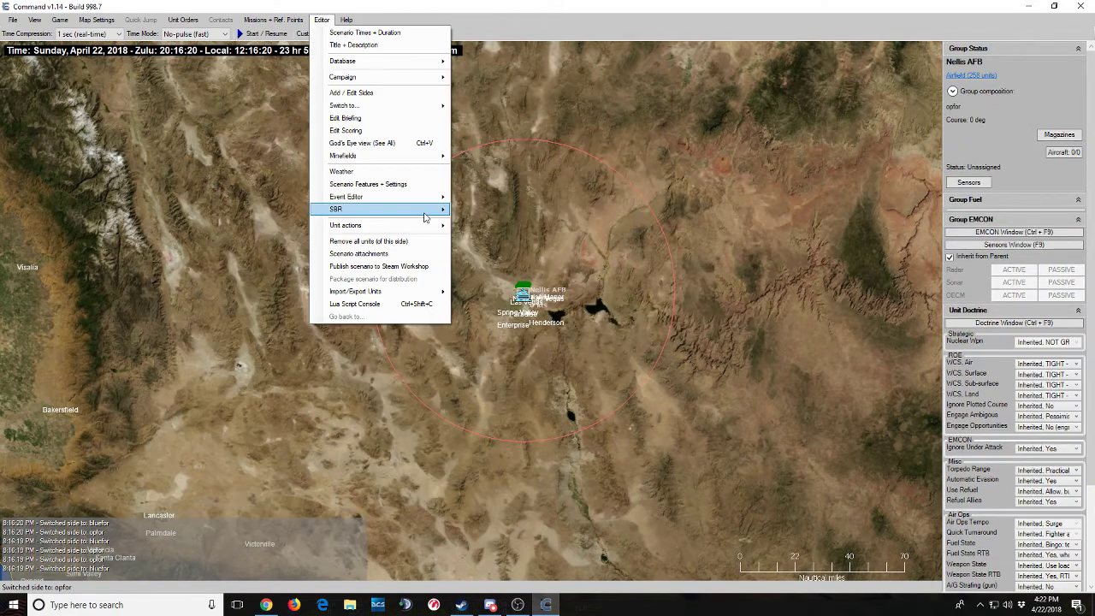
{"action": "mouse_move", "coordinate": [422, 226]}
{"action": "left_click", "coordinate": [466, 251]}
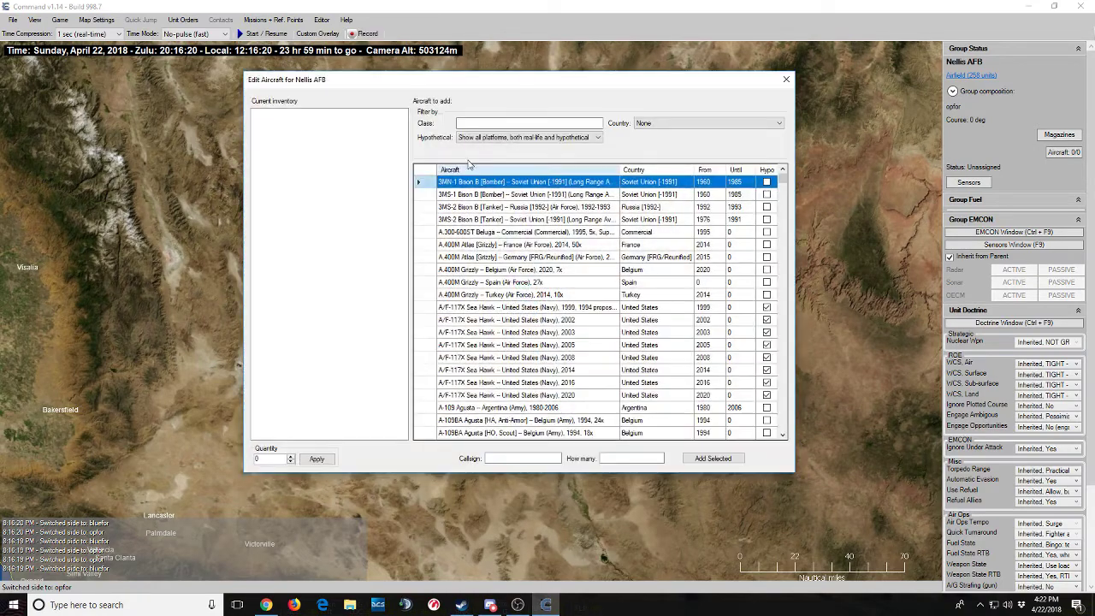
{"action": "left_click", "coordinate": [490, 124]}
{"action": "type", "text": "a-10c"}
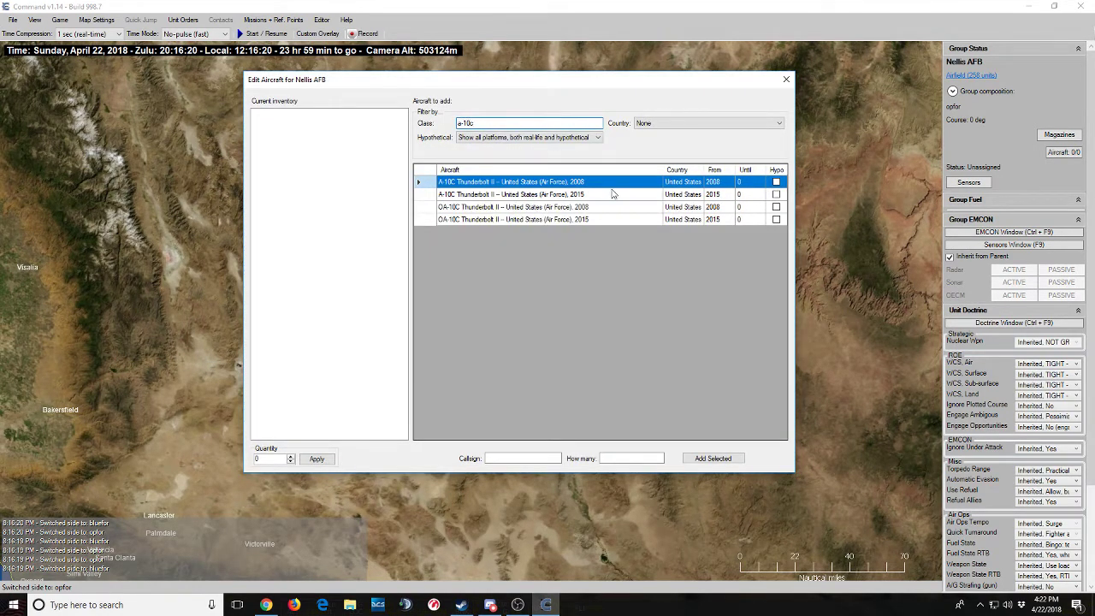
{"action": "left_click", "coordinate": [612, 194]}
{"action": "left_click", "coordinate": [604, 457]}
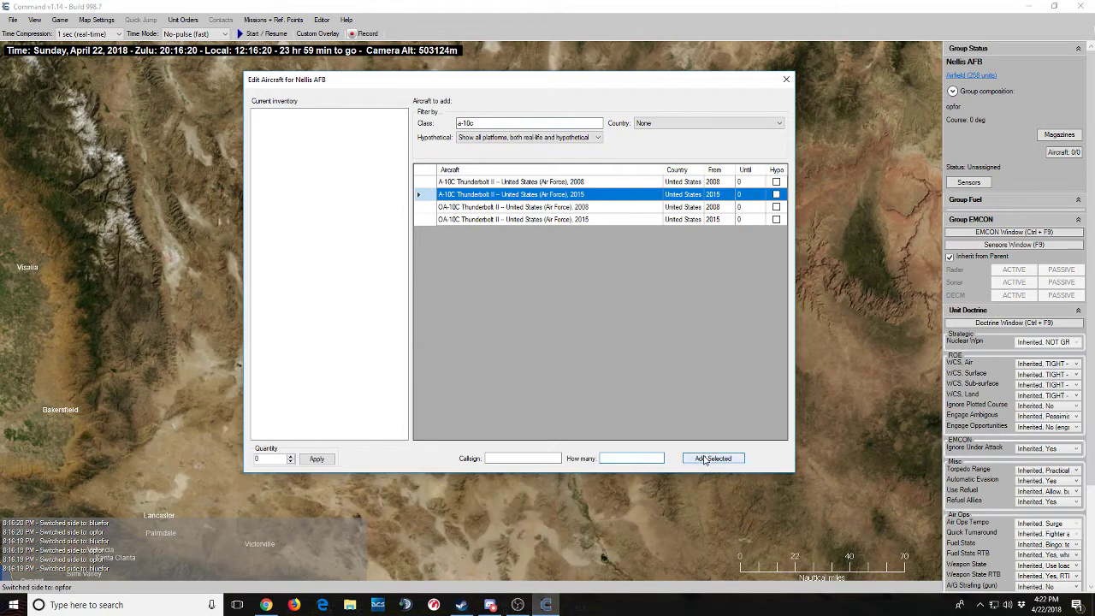
{"action": "left_click", "coordinate": [703, 458]}
{"action": "left_click", "coordinate": [785, 79]}
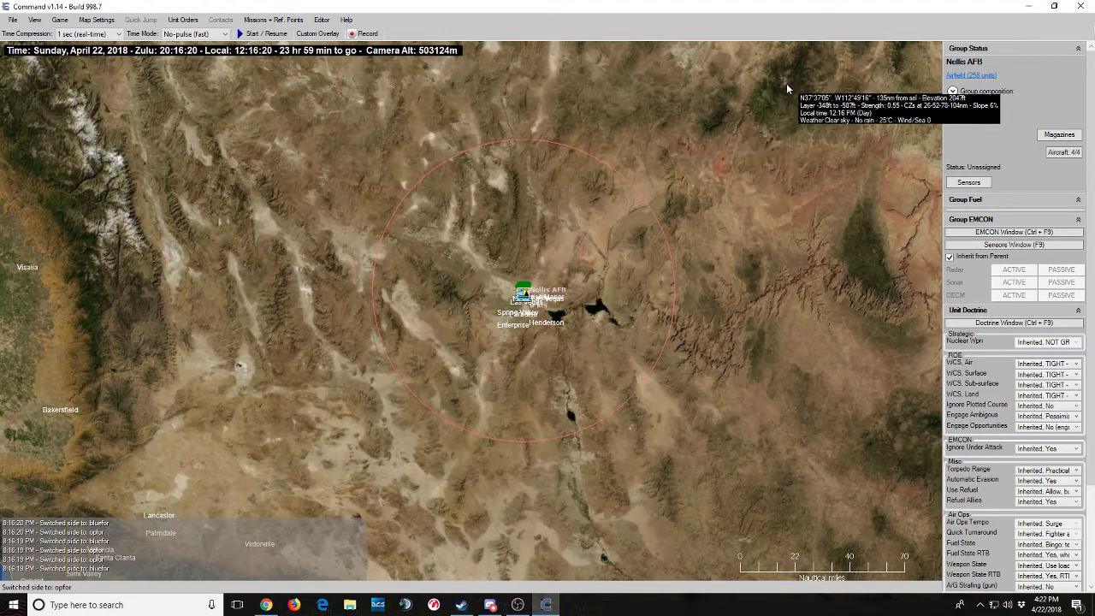
Open the air operations of Nellis AFB and bring up the ready/arm loadout list for the first A-10C.
{"action": "key", "text": "F6"}
{"action": "left_click", "coordinate": [346, 98]}
{"action": "right_click", "coordinate": [345, 99]}
{"action": "left_click", "coordinate": [387, 132]}
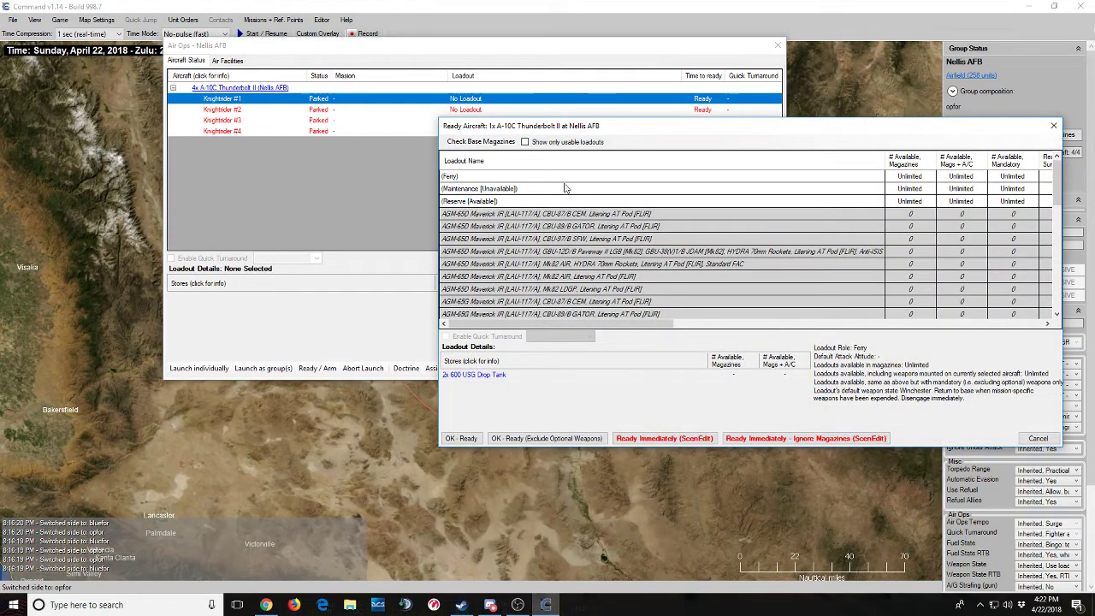
Examine the ready times, quick turnaround, time of day and weather of the A-10C loadouts, widening the time-of-day and weather columns.
{"action": "left_click", "coordinate": [558, 213]}
{"action": "left_click_drag", "start_coordinate": [614, 325], "coordinate": [754, 330]}
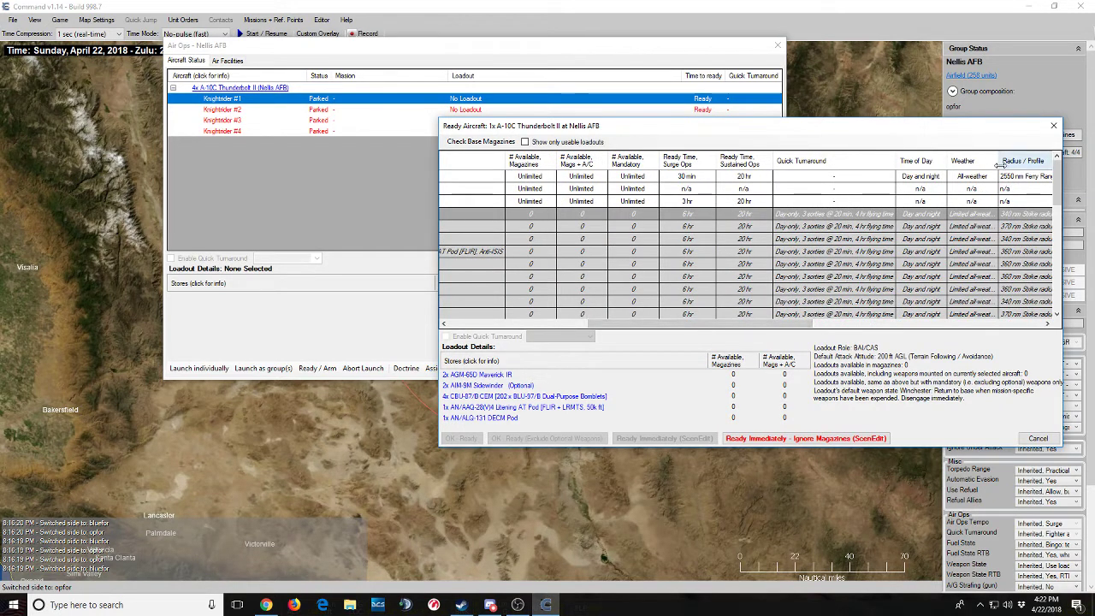
{"action": "left_click_drag", "start_coordinate": [999, 163], "coordinate": [1023, 162]}
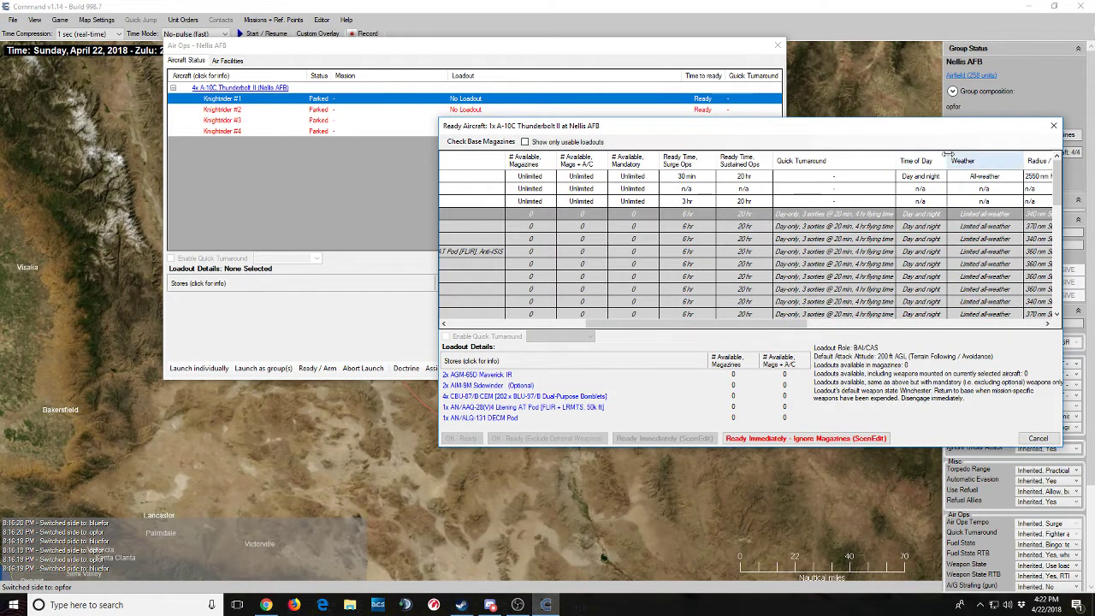
{"action": "left_click_drag", "start_coordinate": [947, 155], "coordinate": [955, 155]}
{"action": "scroll", "coordinate": [851, 239], "scroll_direction": "down", "scroll_amount": 1}
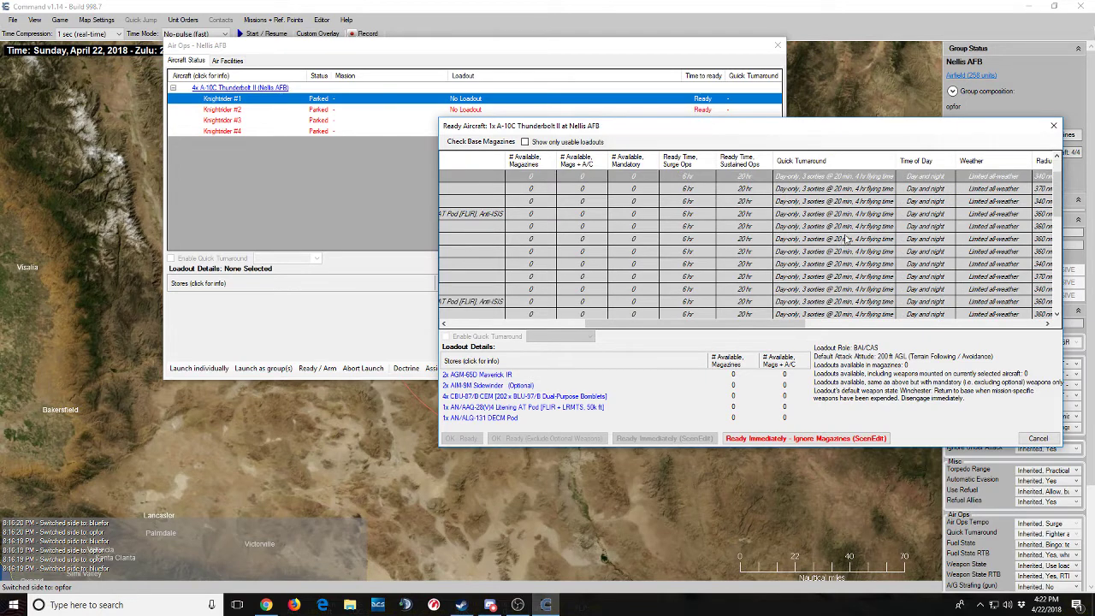
{"action": "scroll", "coordinate": [851, 238], "scroll_direction": "down", "scroll_amount": 3}
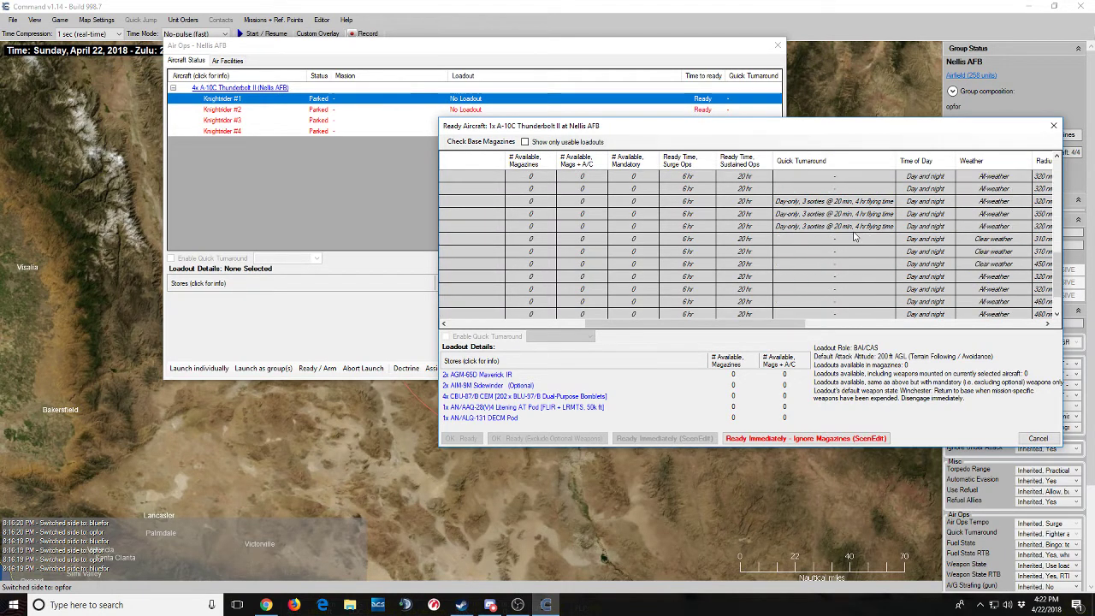
{"action": "scroll", "coordinate": [853, 238], "scroll_direction": "up", "scroll_amount": 1}
Compare the stores of the CBU-103 WCMD, CBU-105 WCMD, AGM-65K Maverick with Mk82 LDGP and GBU-54 LJDAM loadouts.
{"action": "left_click", "coordinate": [893, 253]}
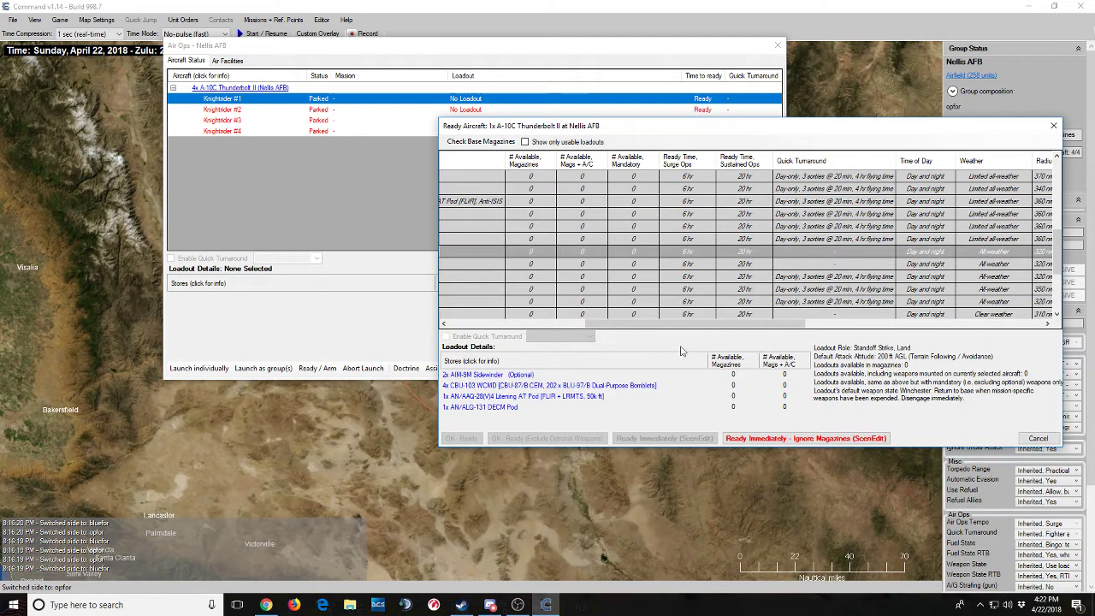
{"action": "left_click", "coordinate": [523, 323]}
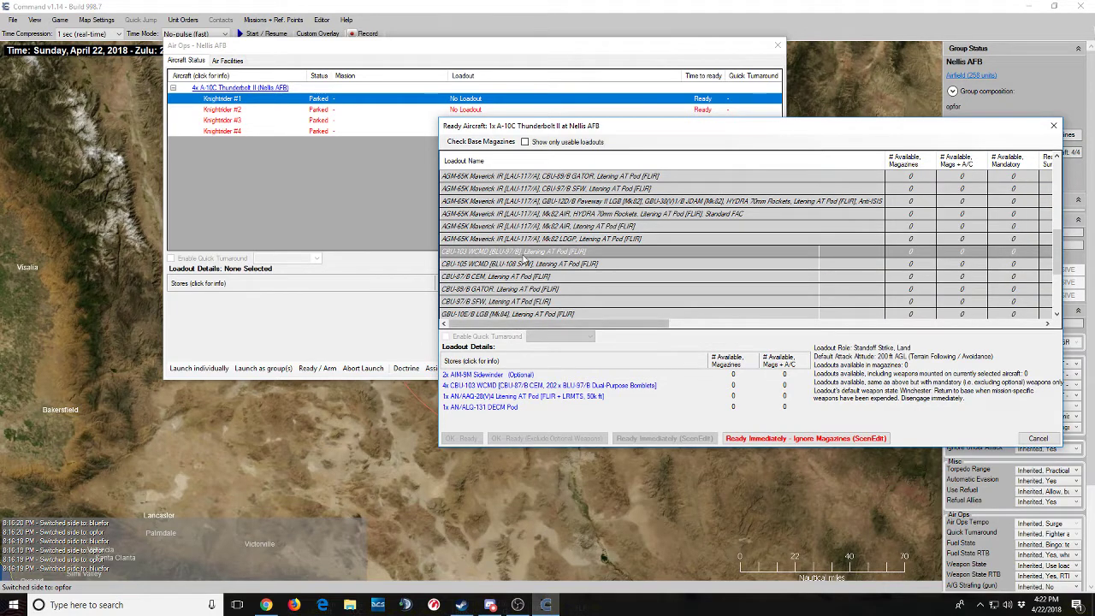
{"action": "left_click", "coordinate": [558, 264]}
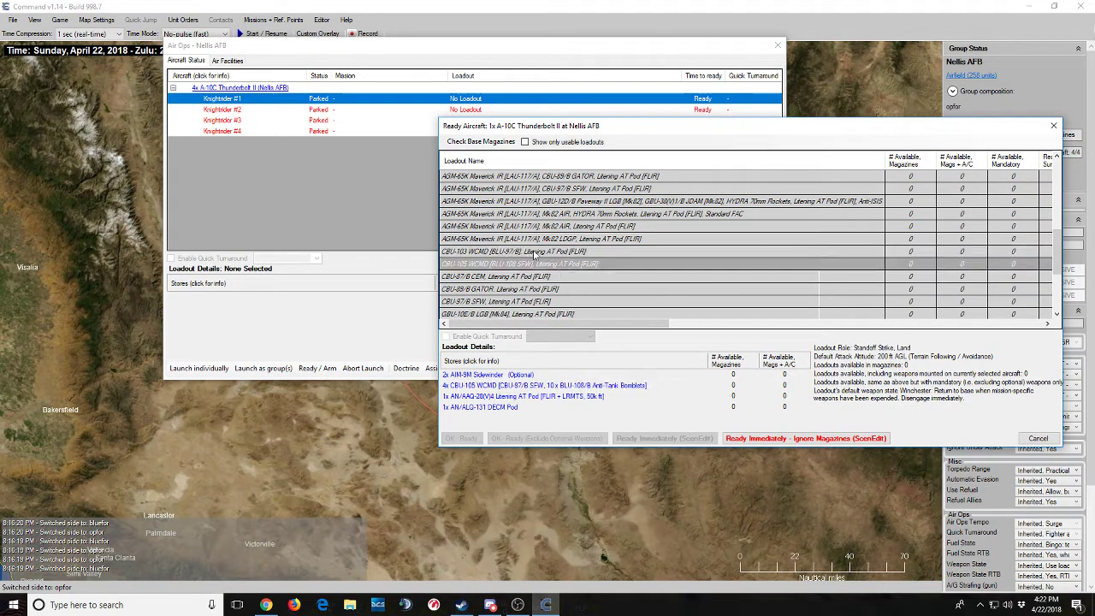
{"action": "left_click", "coordinate": [583, 240]}
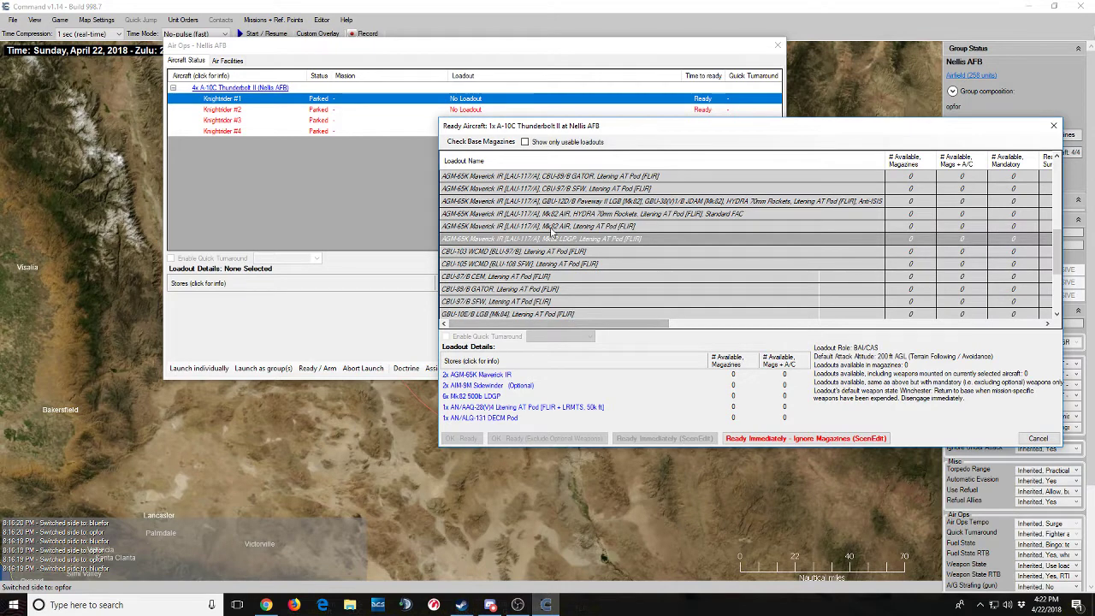
{"action": "scroll", "coordinate": [565, 269], "scroll_direction": "down", "scroll_amount": 3}
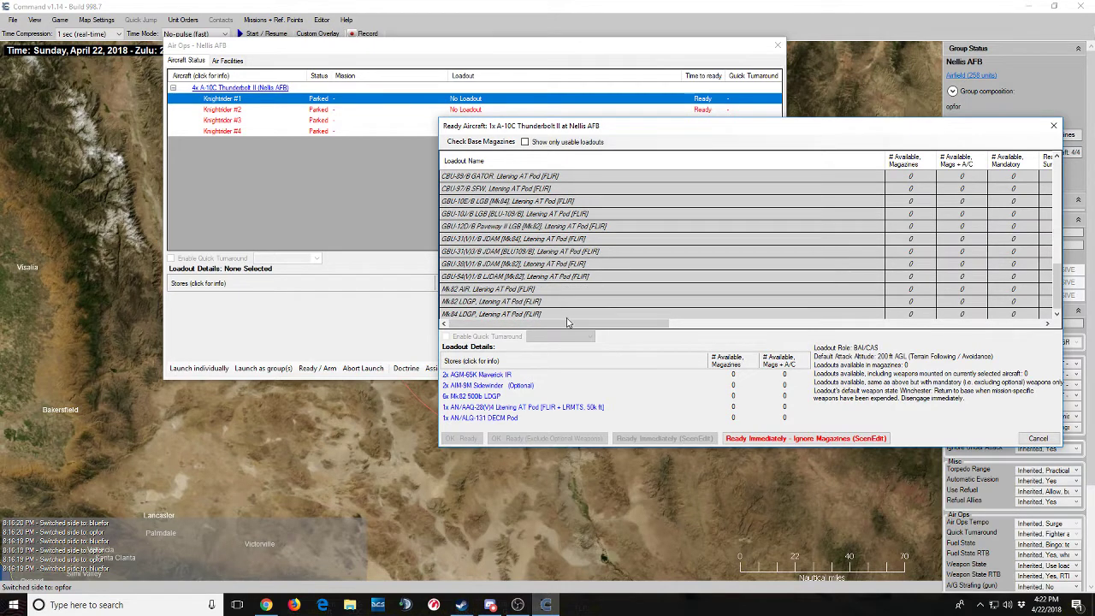
{"action": "left_click", "coordinate": [537, 276]}
Compare turnaround, weather and strike profile for loadouts including CBU-97/B SFW, GBU-10E/B LGB and AGM-65K Maverick with Mk82 LDGP.
{"action": "left_click_drag", "start_coordinate": [577, 325], "coordinate": [708, 329]}
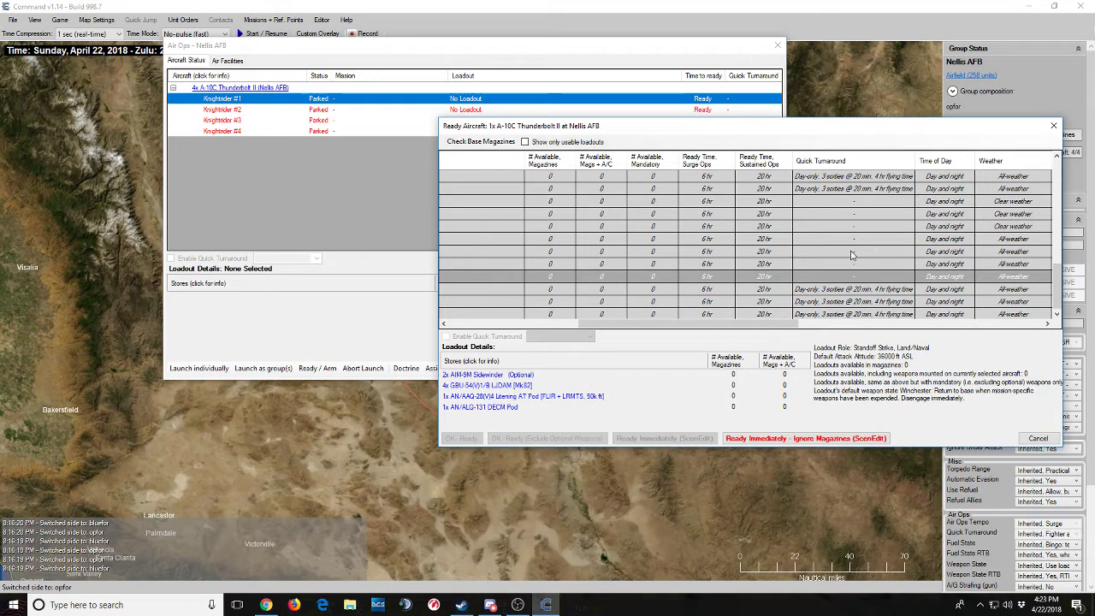
{"action": "left_click", "coordinate": [869, 190]}
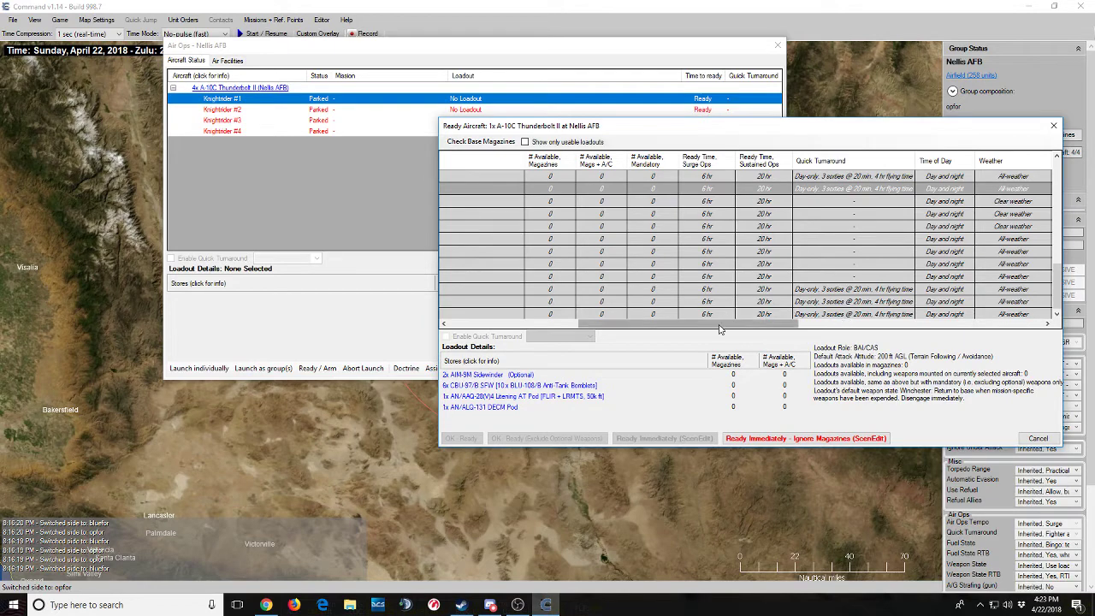
{"action": "left_click_drag", "start_coordinate": [728, 326], "coordinate": [557, 341]}
{"action": "key", "text": "Down"}
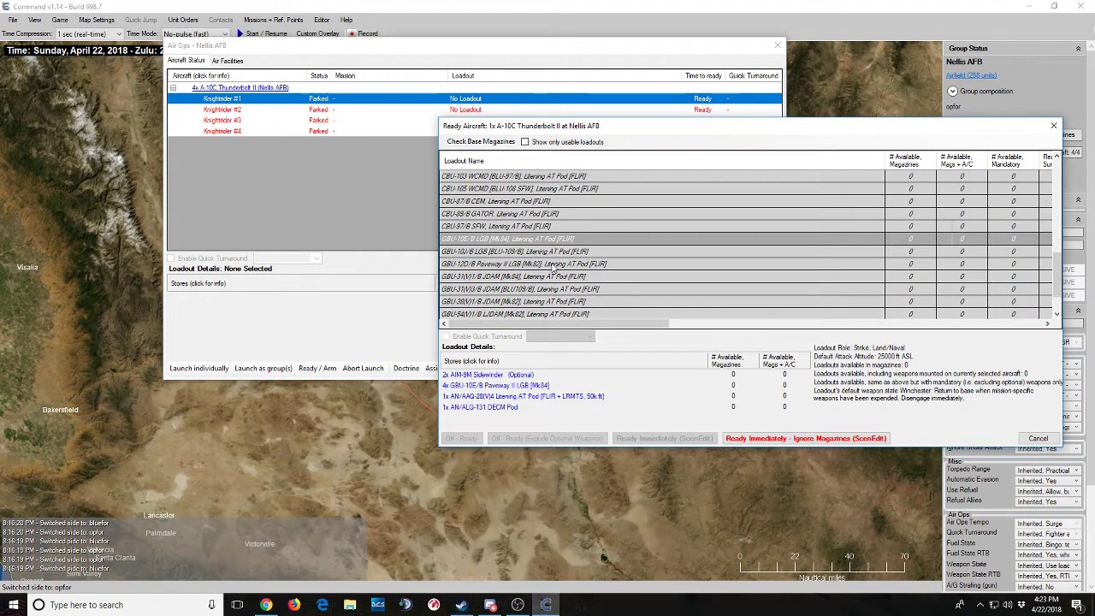
{"action": "left_click_drag", "start_coordinate": [521, 323], "coordinate": [761, 332]}
{"action": "scroll", "coordinate": [780, 229], "scroll_direction": "up", "scroll_amount": 1}
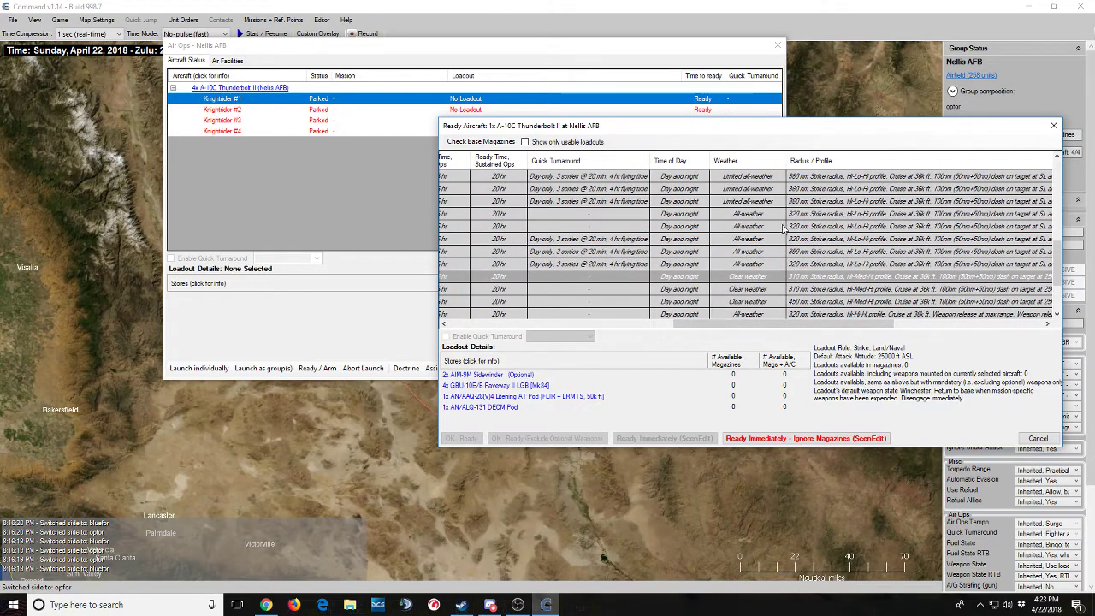
{"action": "left_click", "coordinate": [741, 202]}
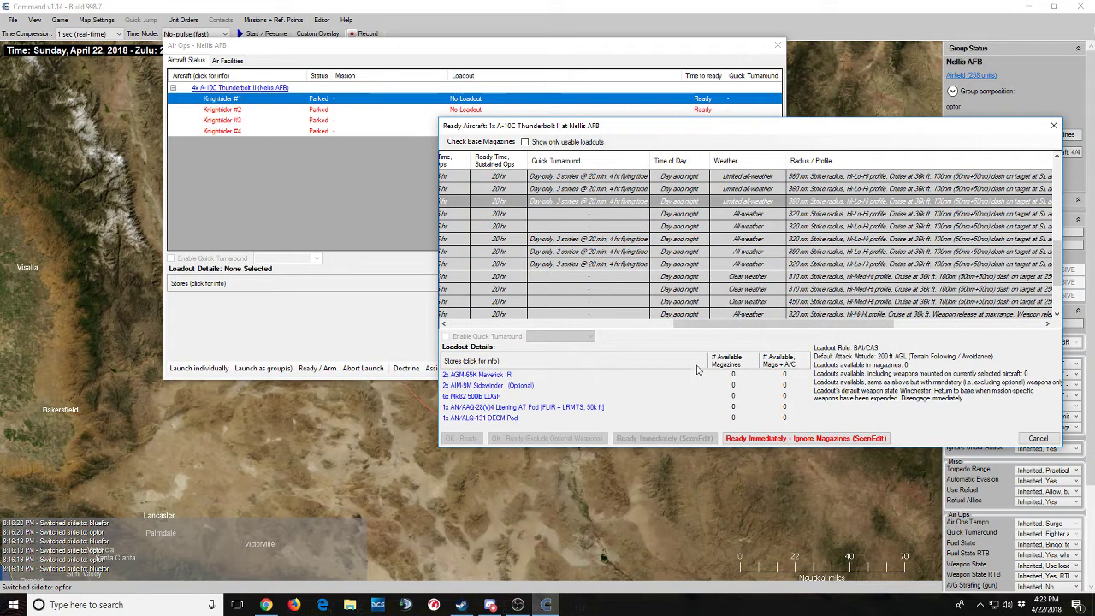
{"action": "left_click_drag", "start_coordinate": [708, 324], "coordinate": [470, 323]}
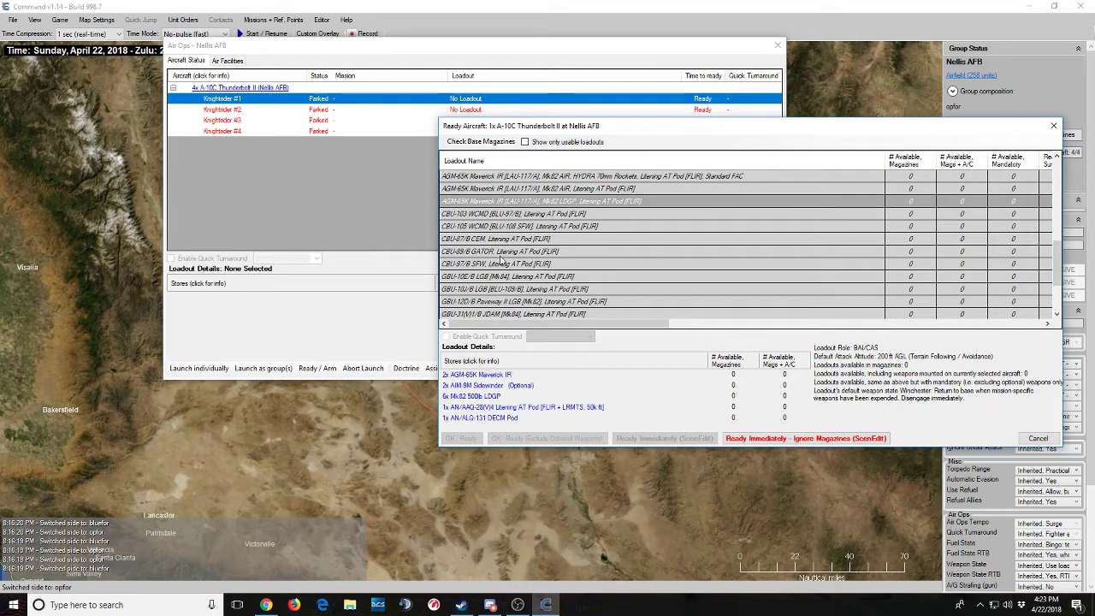
Compare the stores of the AGM-65D, AGM-65G and AGM-65K Maverick loadouts paired with CBU-87/B CEM.
{"action": "scroll", "coordinate": [577, 241], "scroll_direction": "up", "scroll_amount": 2}
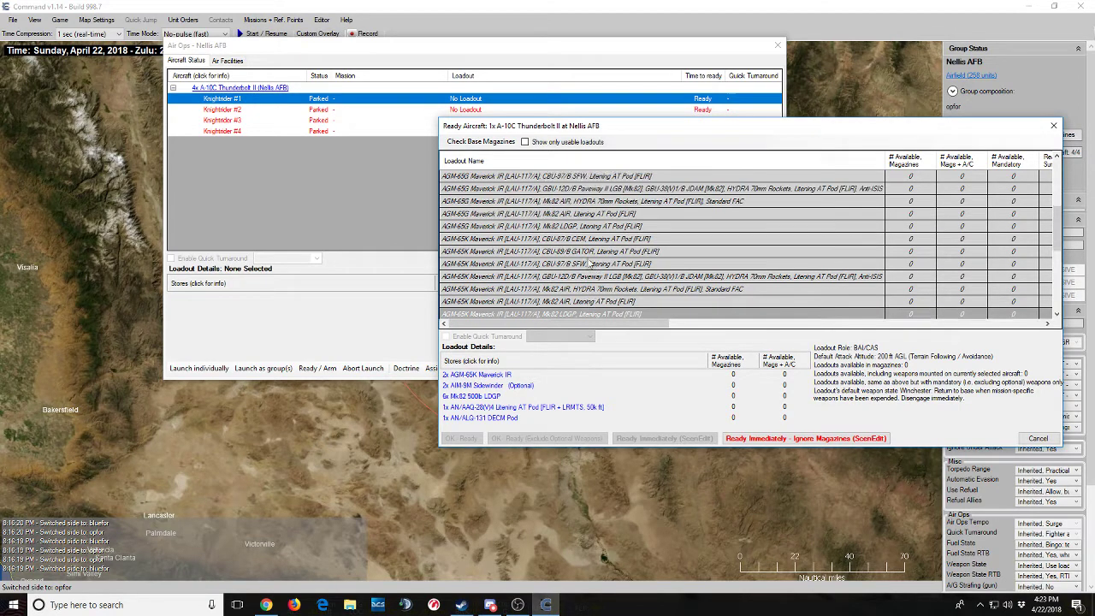
{"action": "scroll", "coordinate": [602, 257], "scroll_direction": "up", "scroll_amount": 3}
{"action": "left_click", "coordinate": [598, 214]}
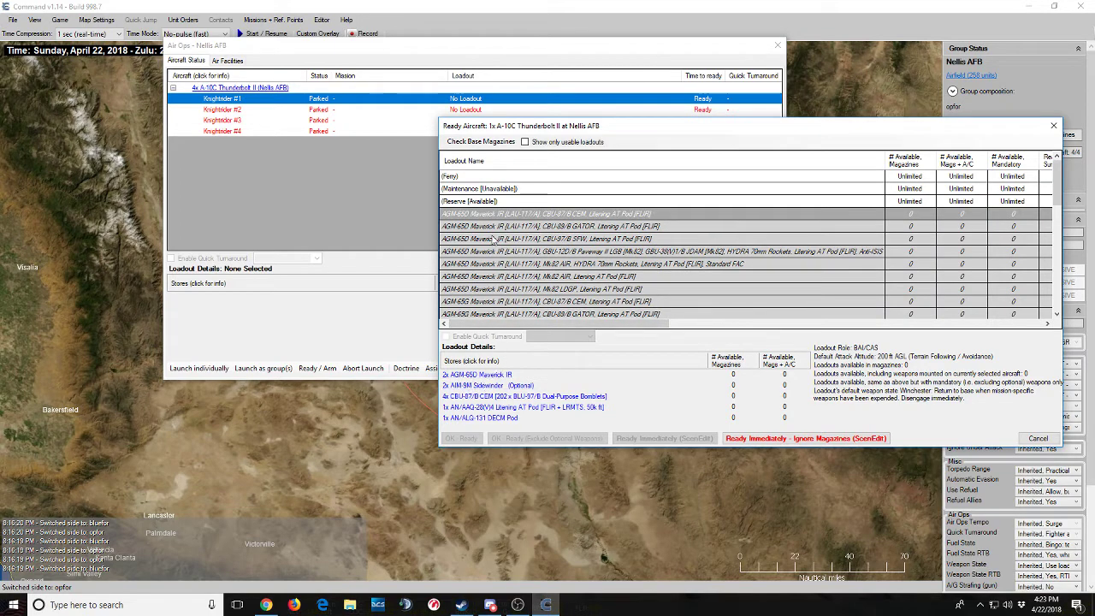
{"action": "left_click", "coordinate": [482, 301]}
{"action": "scroll", "coordinate": [483, 301], "scroll_direction": "down", "scroll_amount": 3}
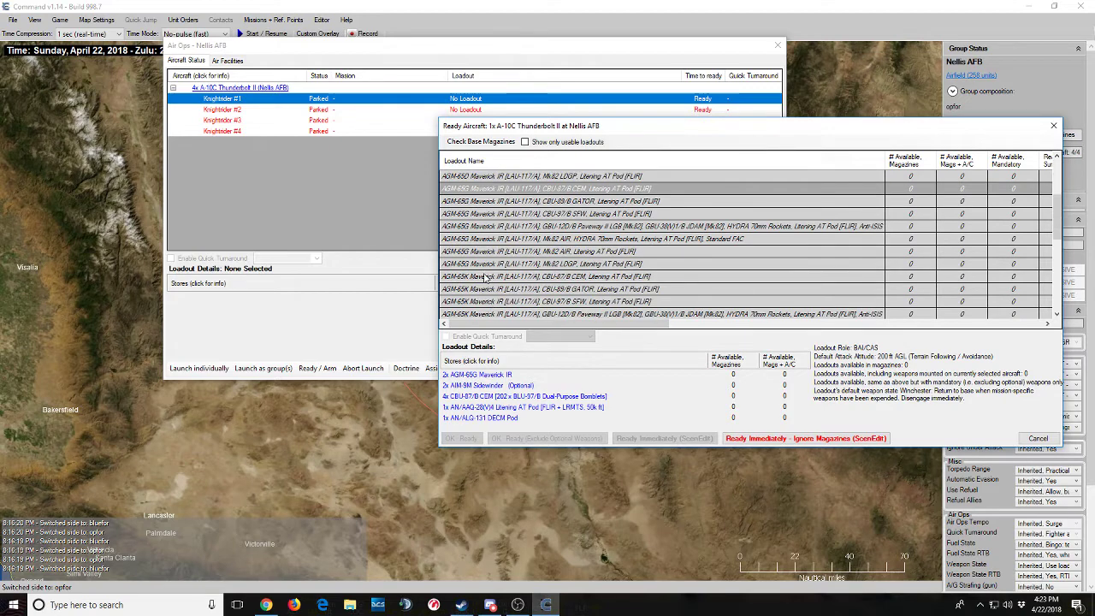
{"action": "left_click", "coordinate": [485, 278]}
{"action": "scroll", "coordinate": [500, 299], "scroll_direction": "down", "scroll_amount": 3}
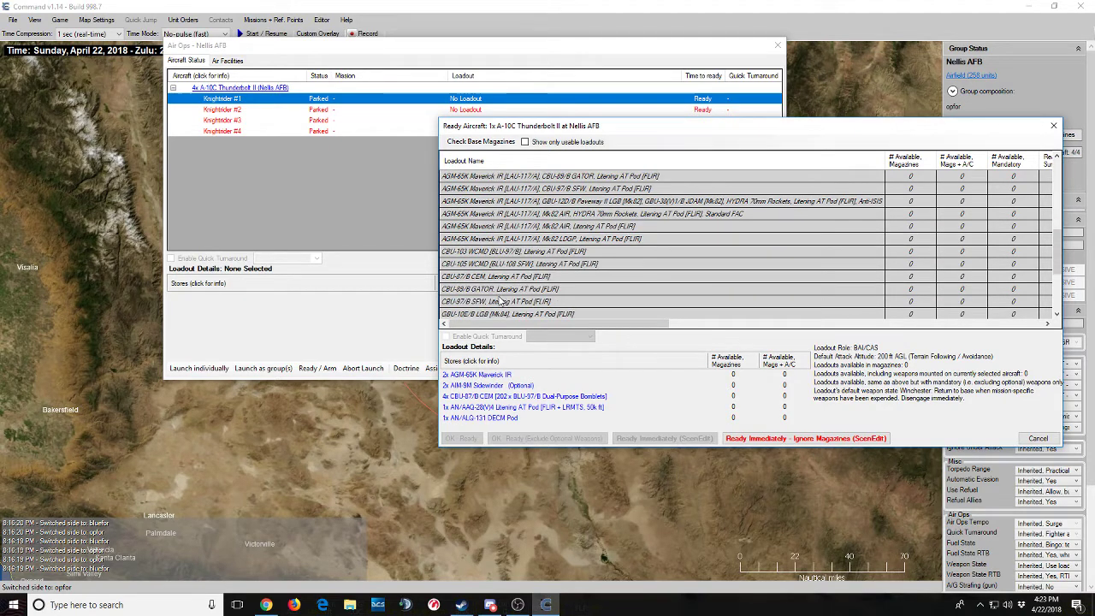
{"action": "scroll", "coordinate": [501, 244], "scroll_direction": "up", "scroll_amount": 4}
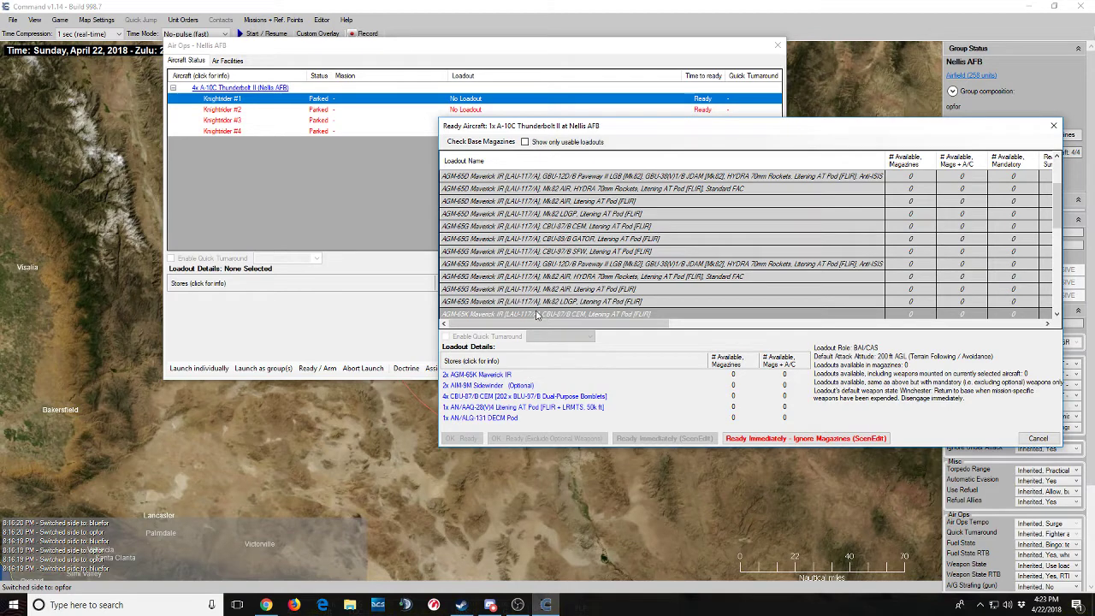
Read the AGM-65K Maverick IR's seeker abilities in the database viewer, leaving the loadout and air operations windows closed.
{"action": "left_click", "coordinate": [477, 376]}
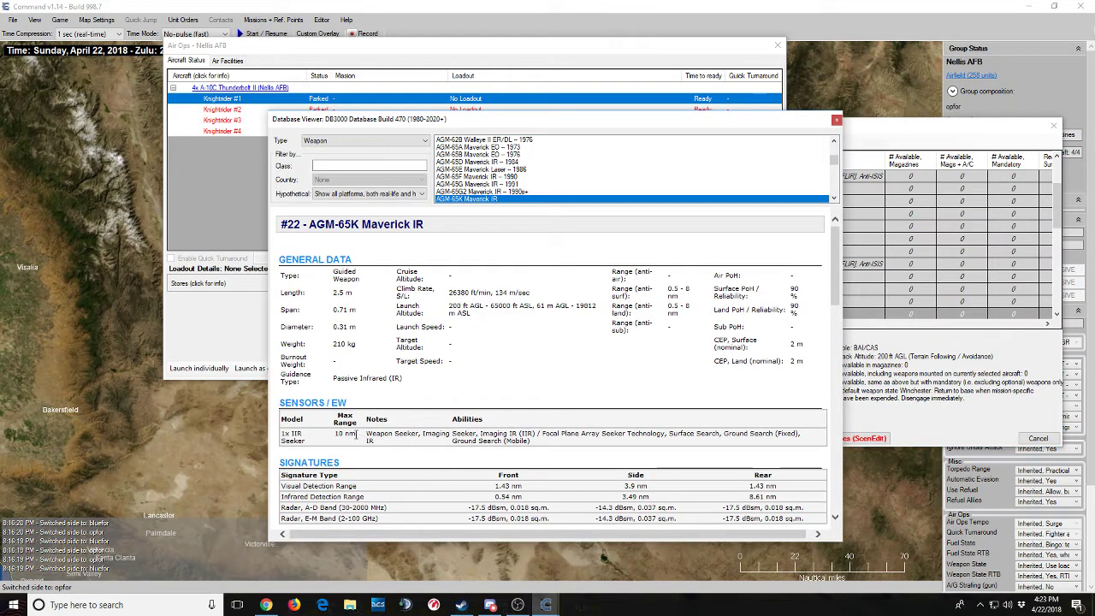
{"action": "left_click_drag", "start_coordinate": [356, 435], "coordinate": [637, 452]}
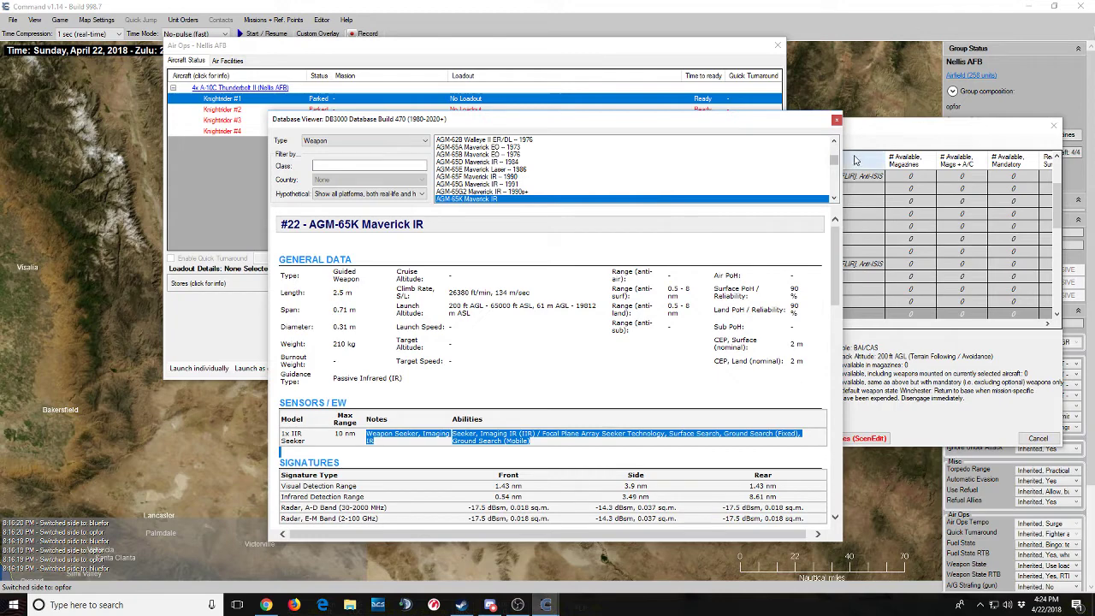
{"action": "left_click", "coordinate": [836, 119]}
{"action": "left_click", "coordinate": [1052, 126]}
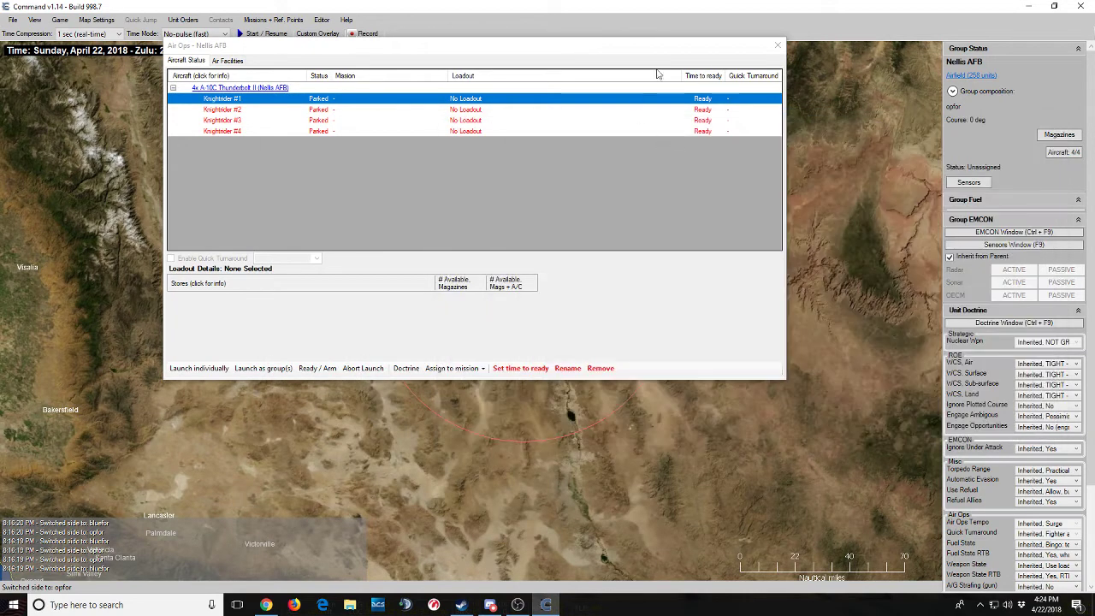
{"action": "left_click", "coordinate": [777, 45]}
Enable detailed gun fire-control, unlimited magazines at air/naval bases and aircraft damage in the scenario features, toggling Railguns + HVPs as well.
{"action": "left_click", "coordinate": [322, 20]}
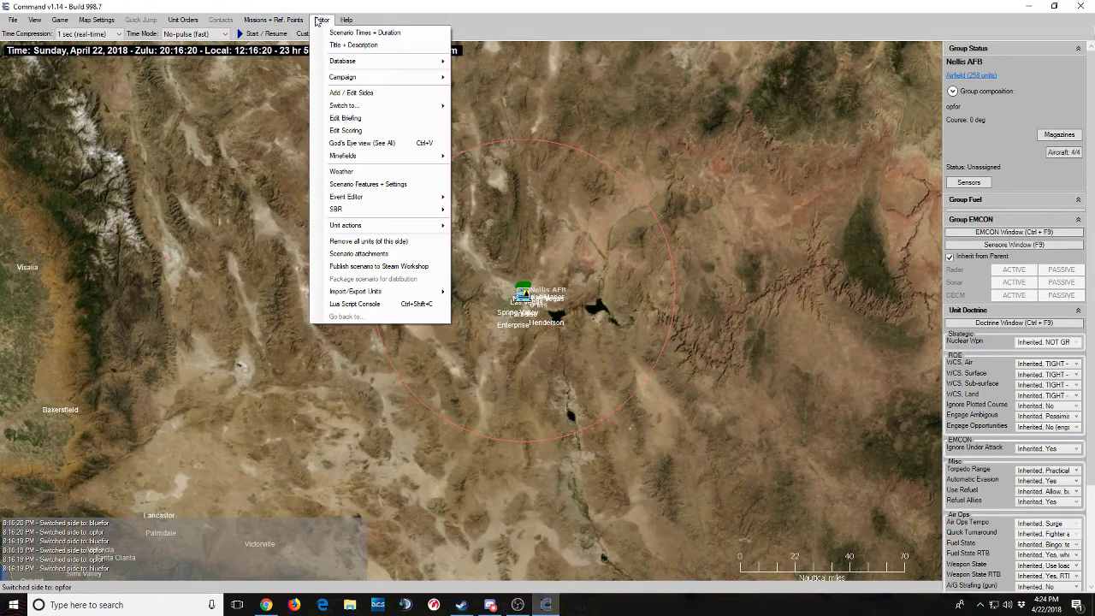
{"action": "left_click", "coordinate": [383, 185]}
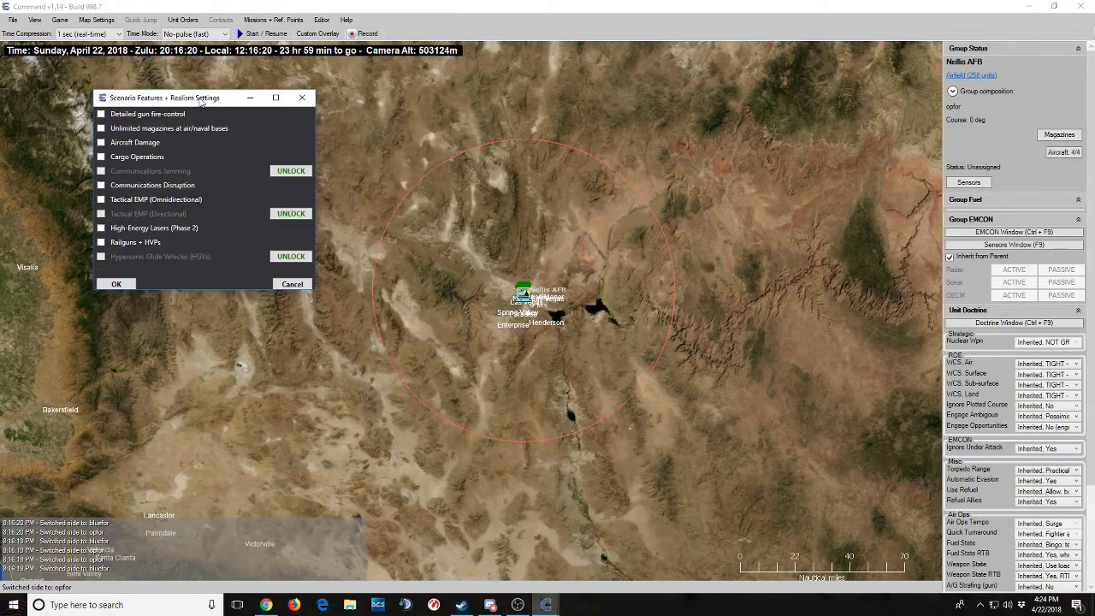
{"action": "left_click_drag", "start_coordinate": [200, 101], "coordinate": [707, 129]}
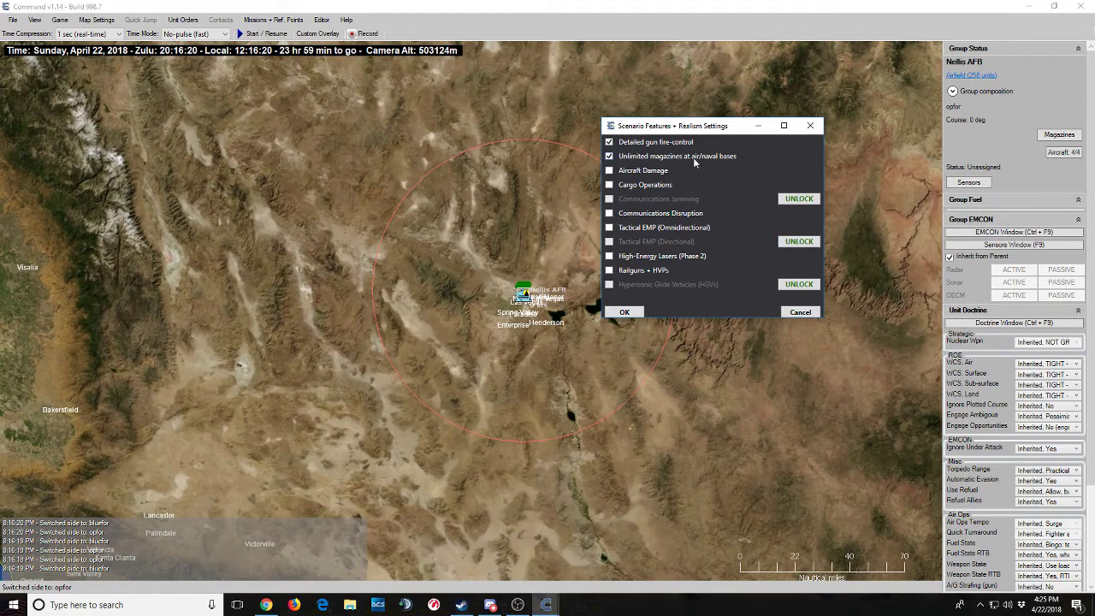
{"action": "left_click", "coordinate": [633, 169]}
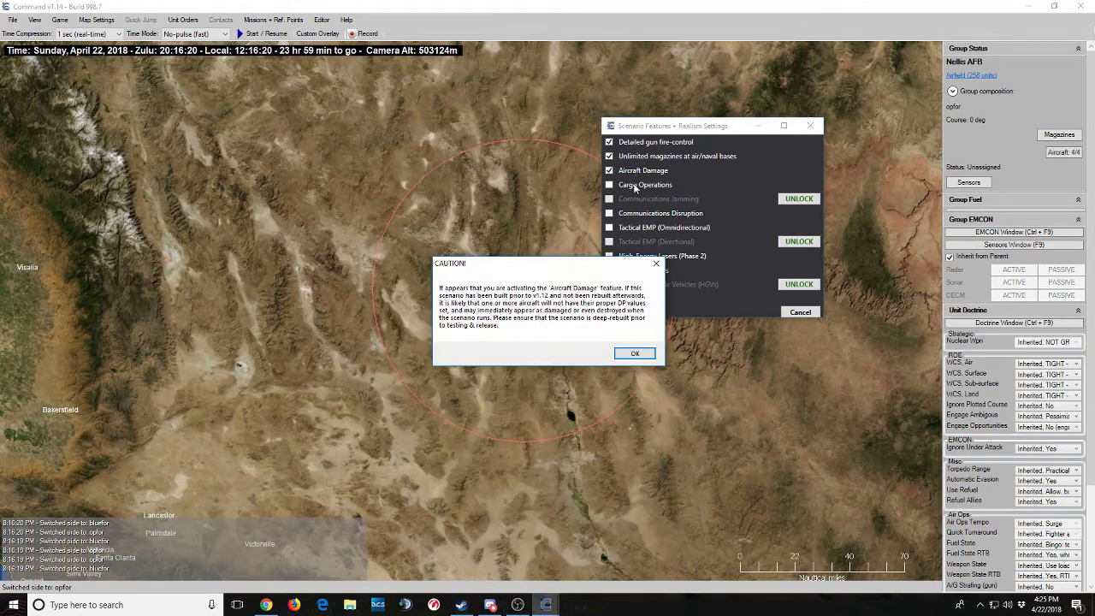
{"action": "left_click", "coordinate": [633, 354]}
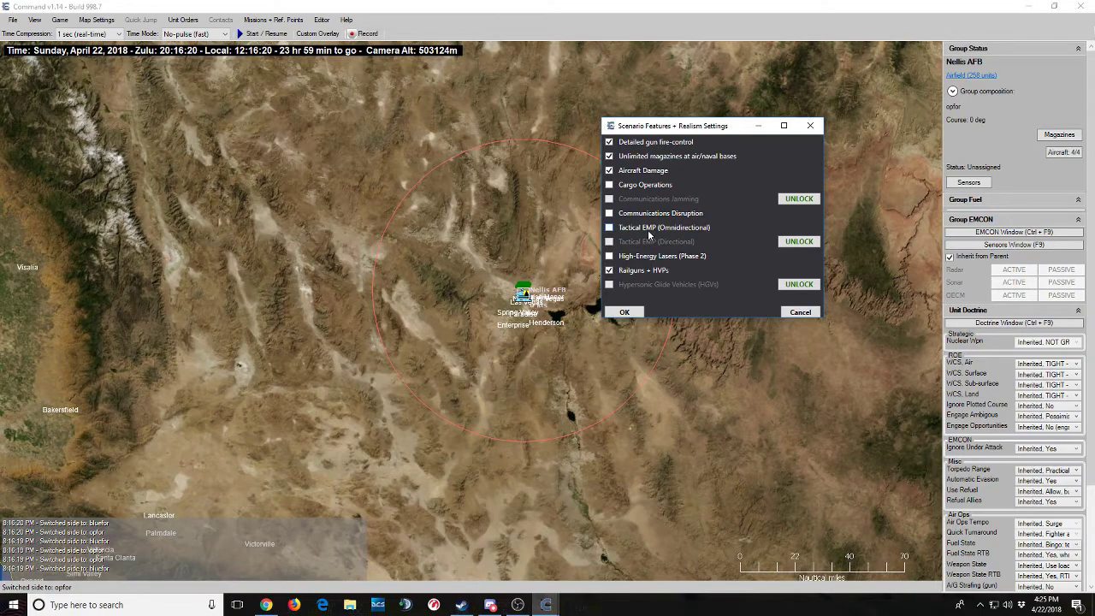
{"action": "left_click", "coordinate": [641, 275]}
{"action": "left_click", "coordinate": [637, 311]}
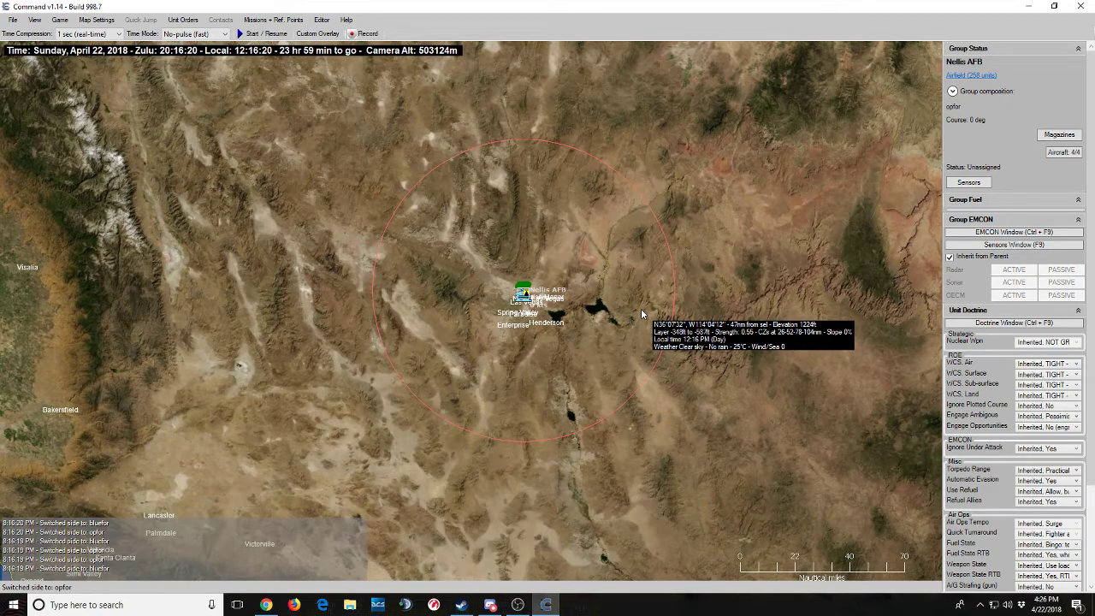
{"action": "scroll", "coordinate": [641, 313], "scroll_direction": "down", "scroll_amount": 1}
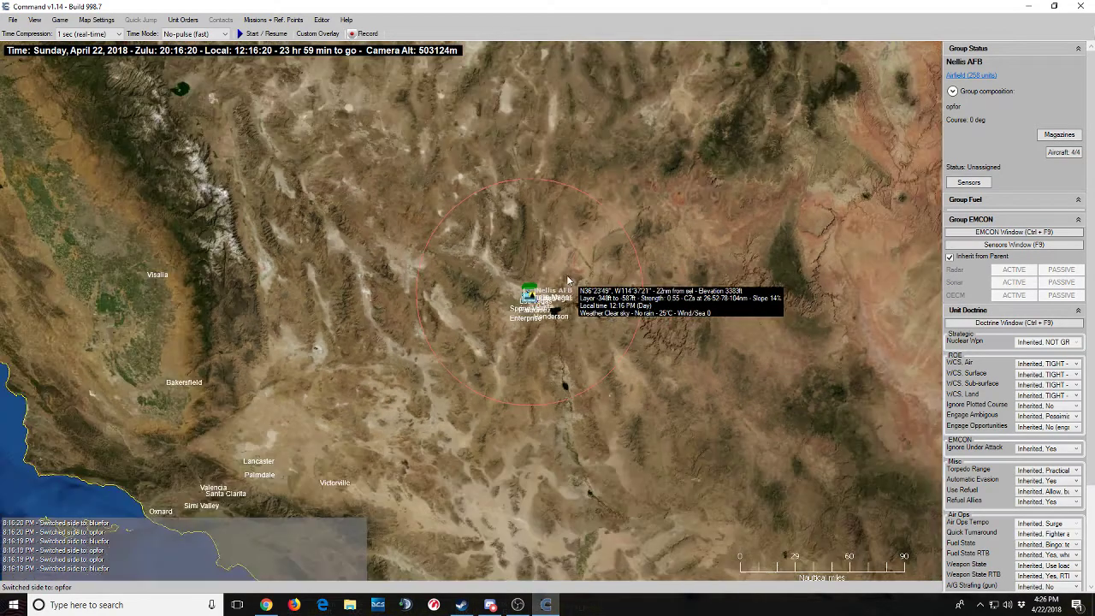
{"action": "left_click", "coordinate": [322, 20]}
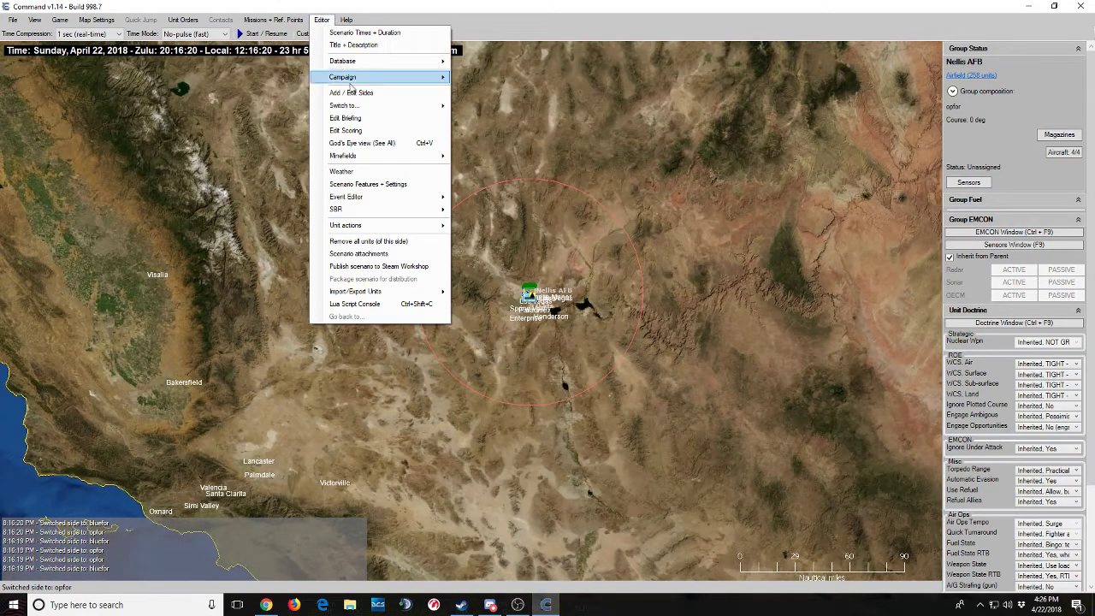
{"action": "mouse_move", "coordinate": [384, 227]}
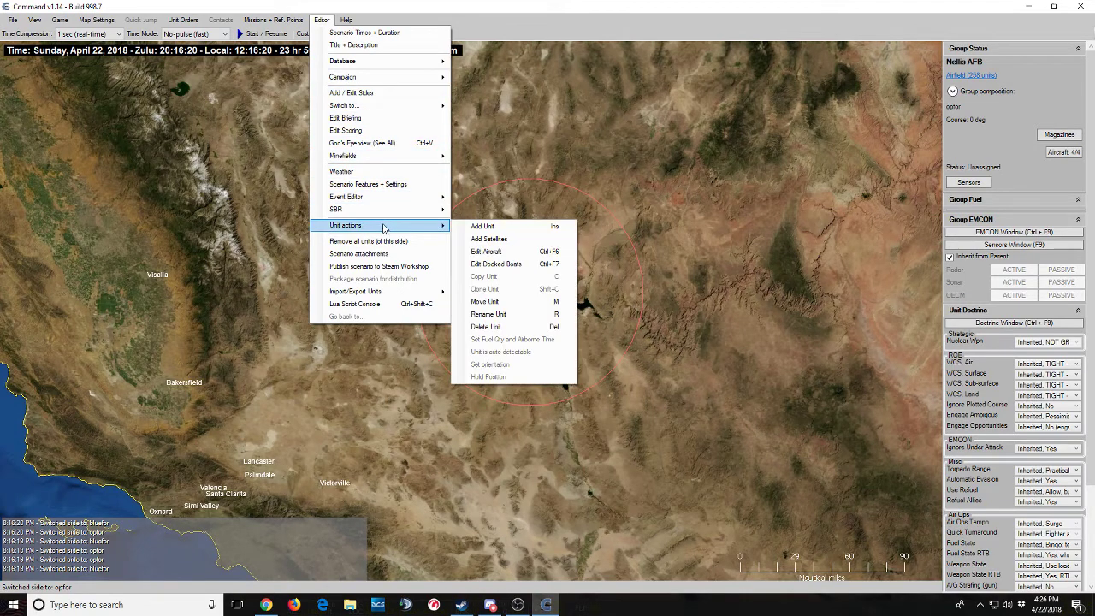
{"action": "left_click", "coordinate": [506, 178]}
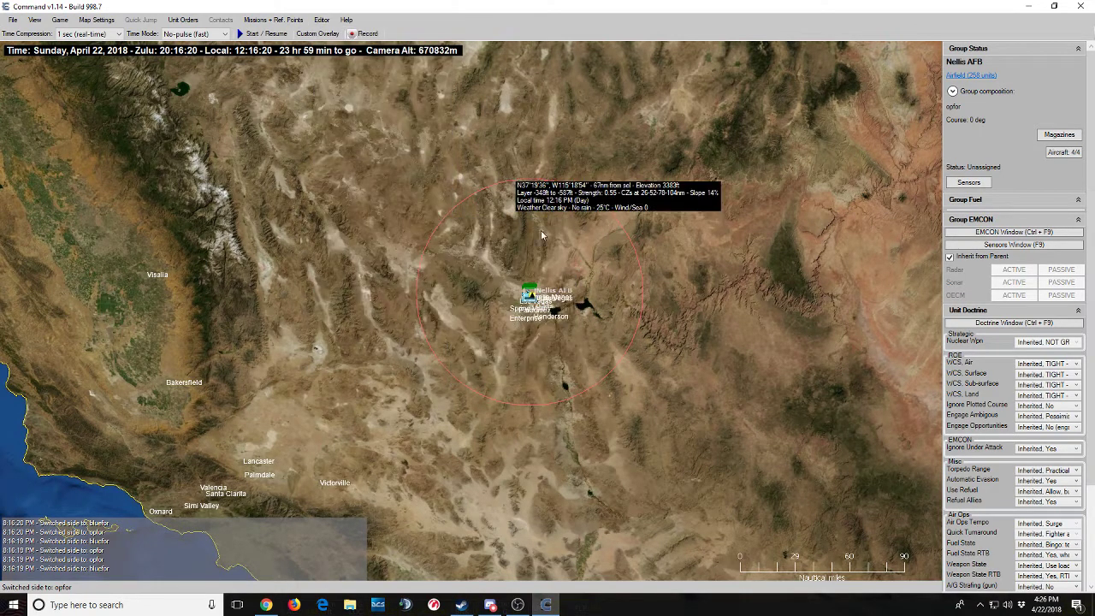
{"action": "scroll", "coordinate": [573, 282], "scroll_direction": "up", "scroll_amount": 1}
{"action": "scroll", "coordinate": [573, 283], "scroll_direction": "up", "scroll_amount": 2}
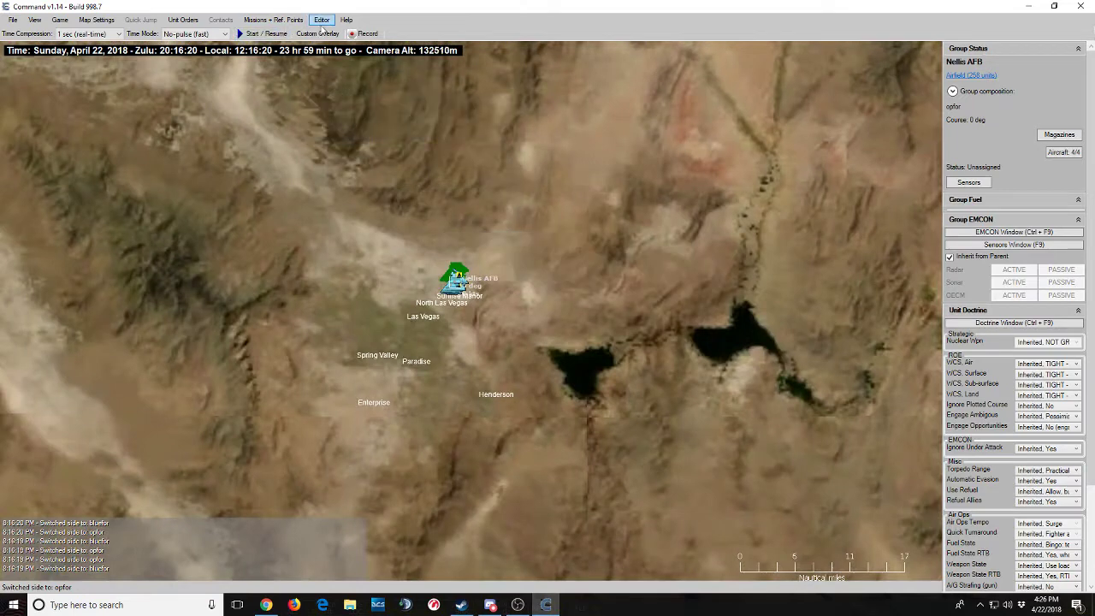
{"action": "left_click", "coordinate": [321, 20]}
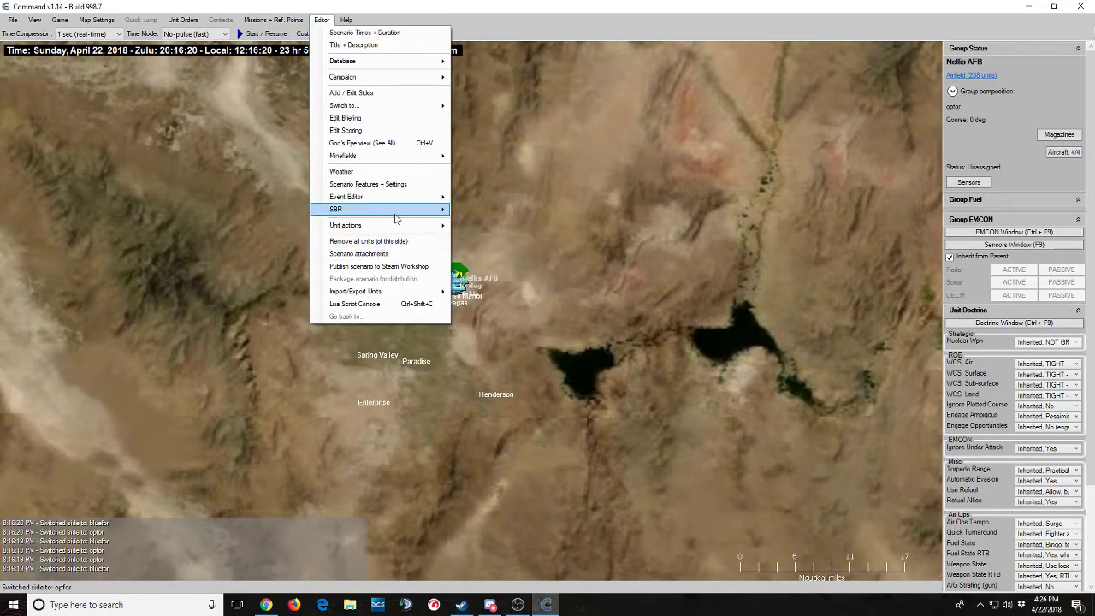
{"action": "mouse_move", "coordinate": [394, 208]}
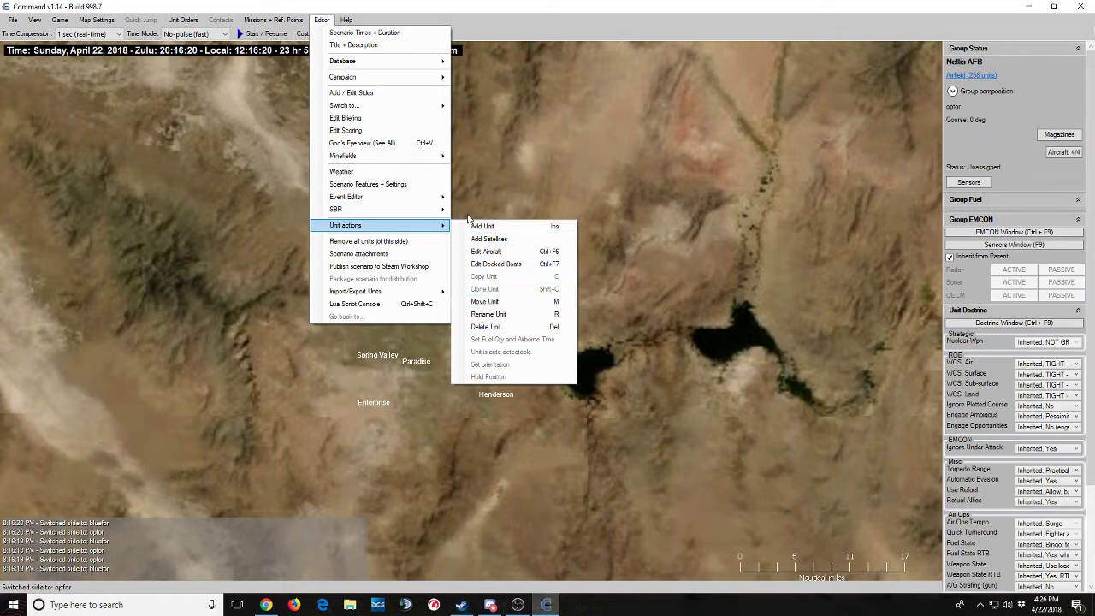
{"action": "mouse_move", "coordinate": [368, 297]}
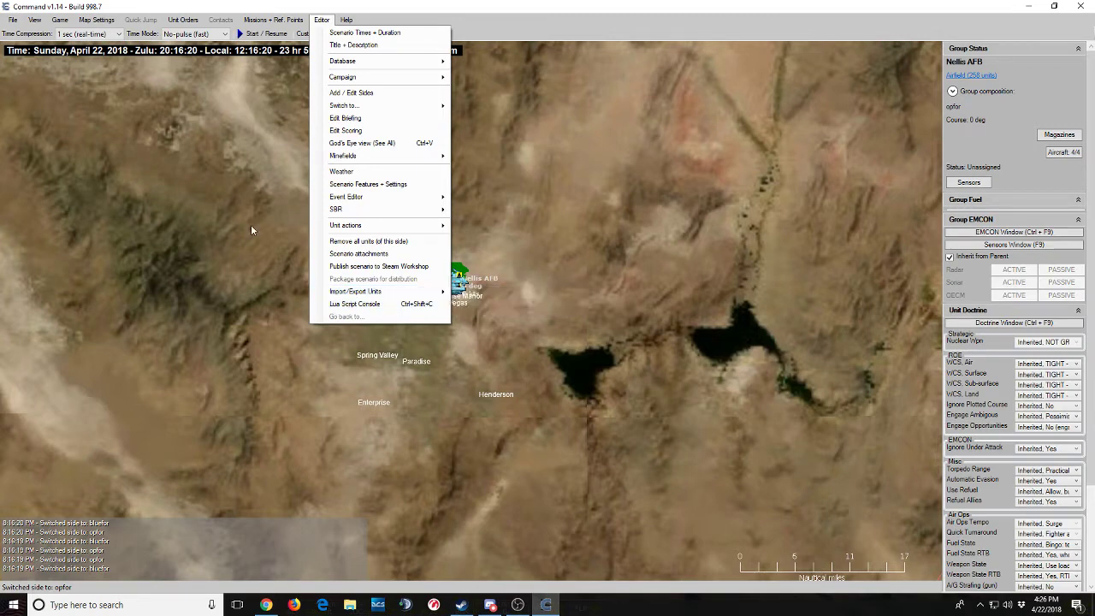
{"action": "key", "text": "Escape"}
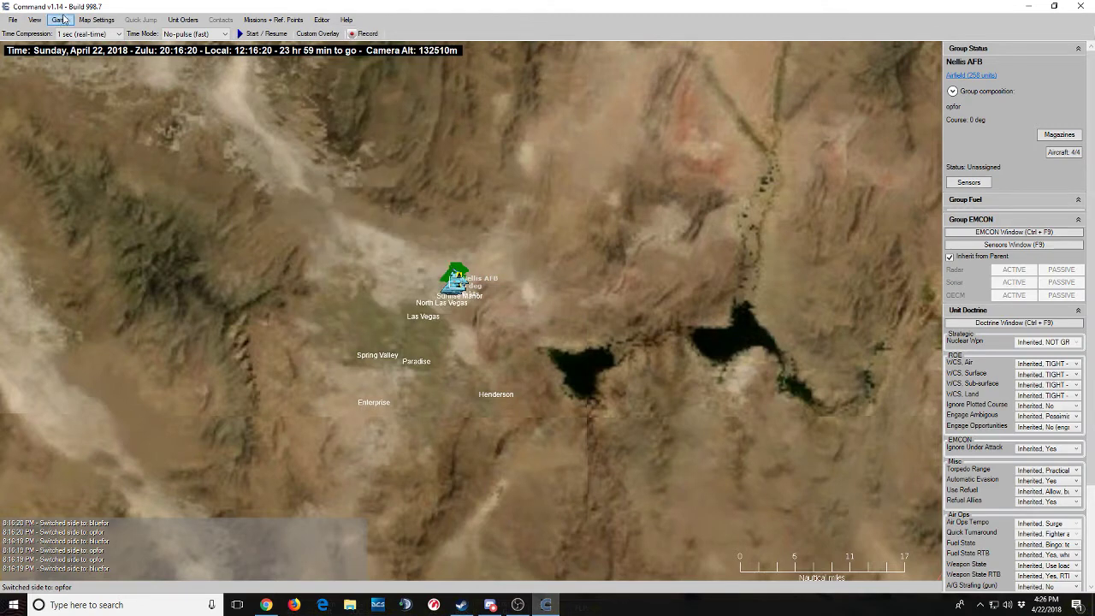
Select all units around Nellis AFB on the map and delete them.
{"action": "scroll", "coordinate": [553, 225], "scroll_direction": "down", "scroll_amount": 2}
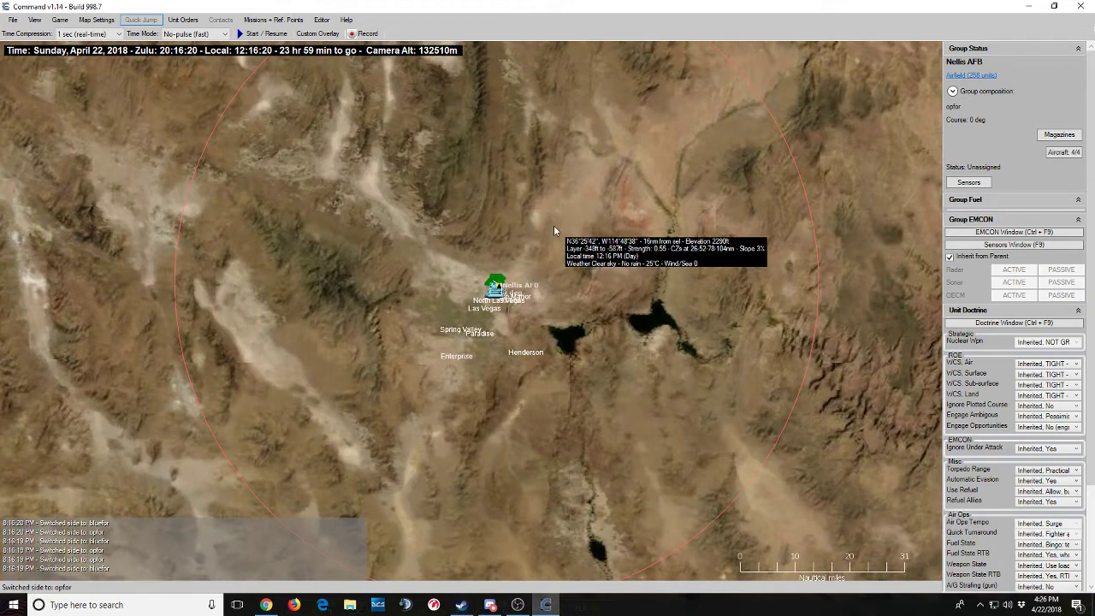
{"action": "scroll", "coordinate": [531, 260], "scroll_direction": "down", "scroll_amount": 1}
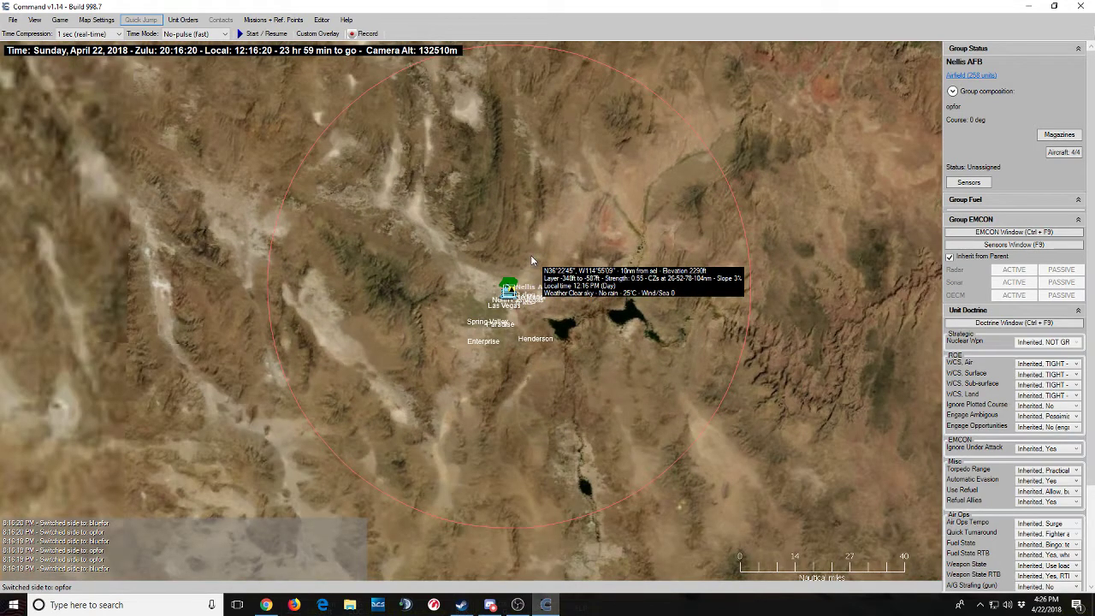
{"action": "scroll", "coordinate": [517, 244], "scroll_direction": "up", "scroll_amount": 1}
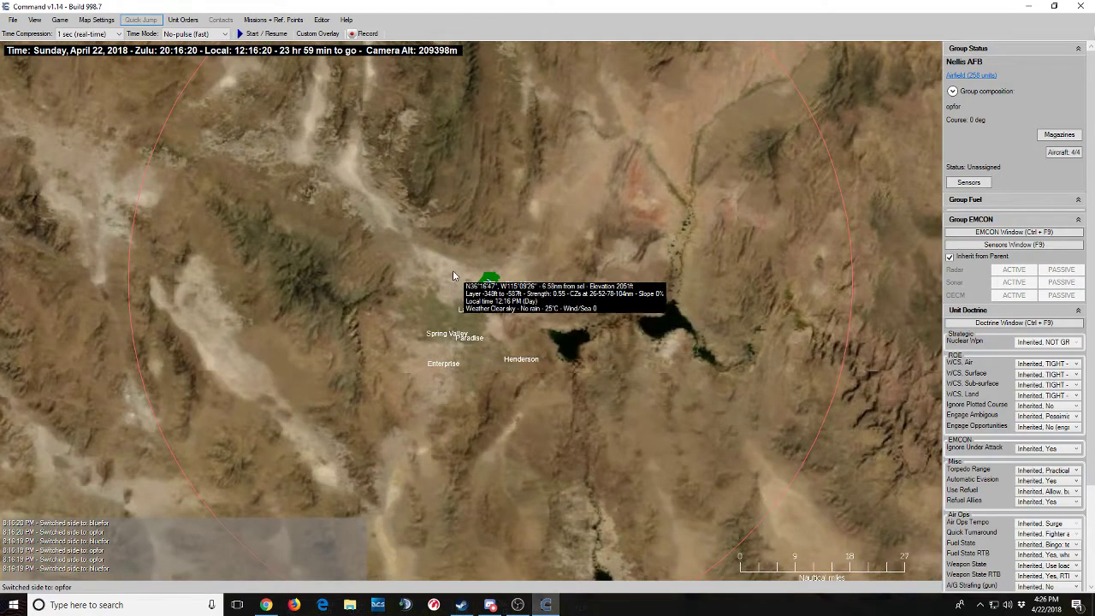
{"action": "left_click_drag", "start_coordinate": [415, 237], "coordinate": [525, 311]}
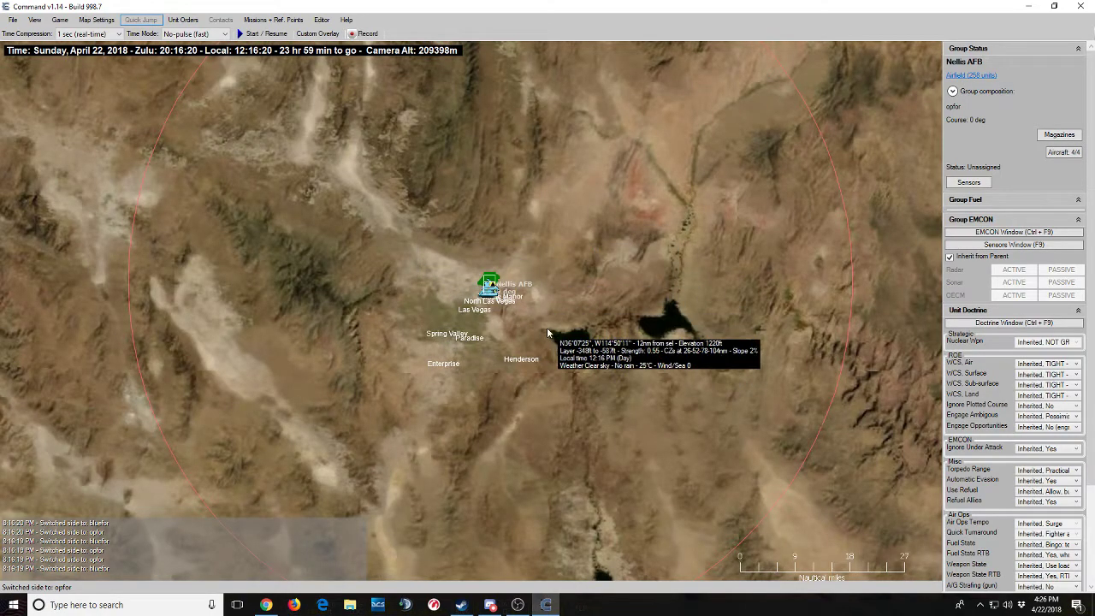
{"action": "scroll", "coordinate": [589, 337], "scroll_direction": "down", "scroll_amount": 1}
{"action": "left_click_drag", "start_coordinate": [462, 272], "coordinate": [604, 339]}
{"action": "key", "text": "Delete"}
{"action": "left_click", "coordinate": [520, 333]}
{"action": "left_click_drag", "start_coordinate": [447, 310], "coordinate": [716, 200]}
{"action": "key", "text": "Delete"}
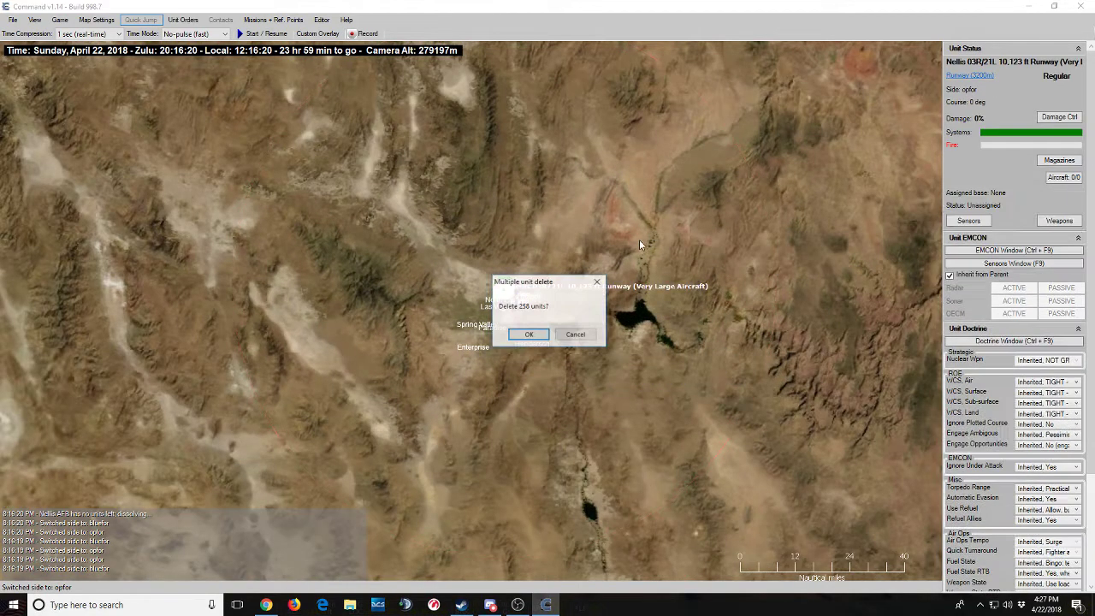
{"action": "key", "text": "Return"}
Create a new blank scenario.
{"action": "scroll", "coordinate": [639, 229], "scroll_direction": "down", "scroll_amount": 3}
{"action": "left_click", "coordinate": [12, 20]}
{"action": "left_click", "coordinate": [34, 32]}
{"action": "left_click", "coordinate": [596, 306]}
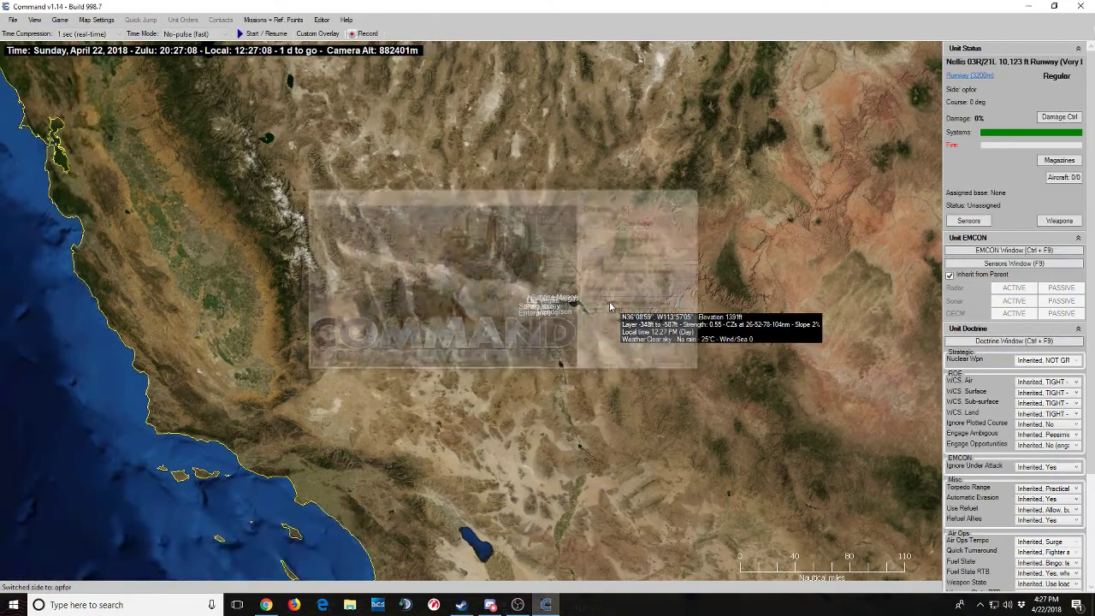
Centre the map on Syria, add a side named "Syria" to the scenario, and make it the active side.
{"action": "scroll", "coordinate": [760, 264], "scroll_direction": "down", "scroll_amount": 2}
{"action": "scroll", "coordinate": [759, 266], "scroll_direction": "down", "scroll_amount": 5}
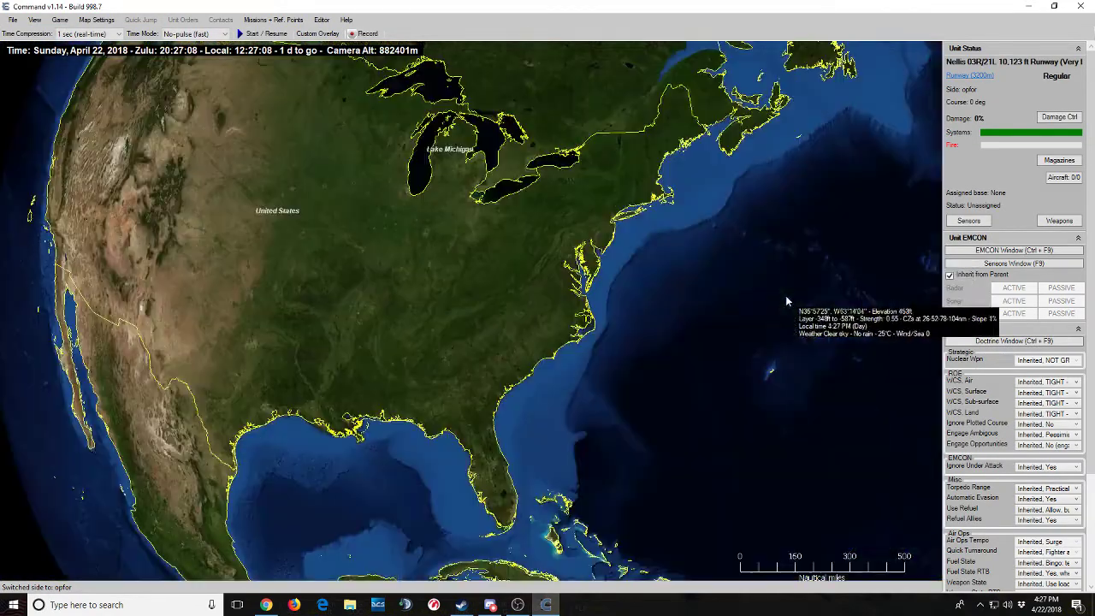
{"action": "scroll", "coordinate": [776, 286], "scroll_direction": "up", "scroll_amount": 4}
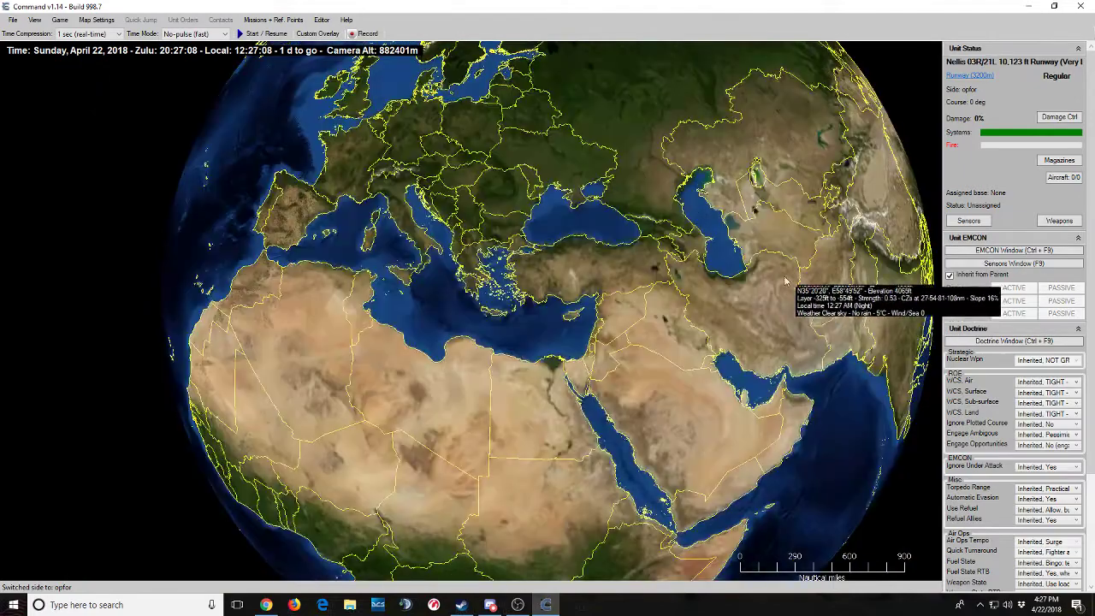
{"action": "scroll", "coordinate": [682, 345], "scroll_direction": "up", "scroll_amount": 4}
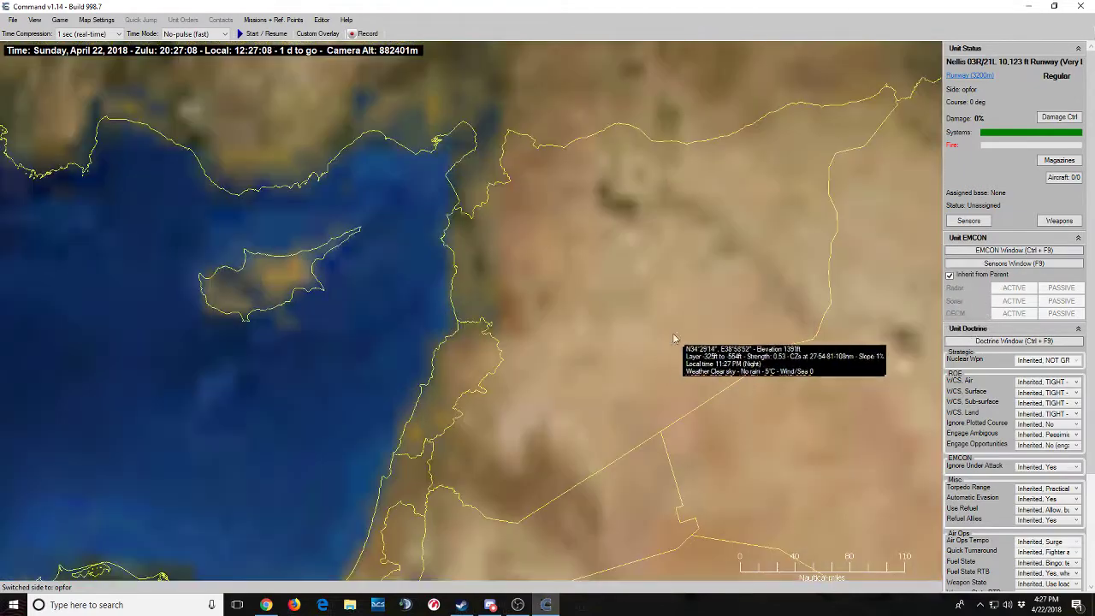
{"action": "left_click", "coordinate": [322, 20]}
{"action": "left_click", "coordinate": [340, 93]}
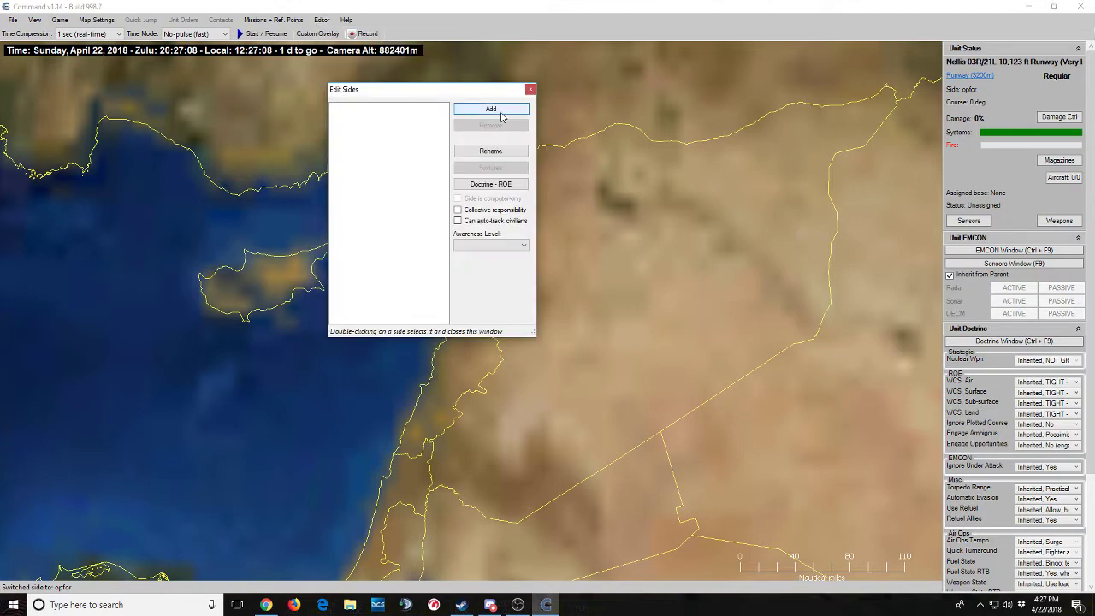
{"action": "left_click", "coordinate": [497, 111]}
{"action": "type", "text": "Sy"}
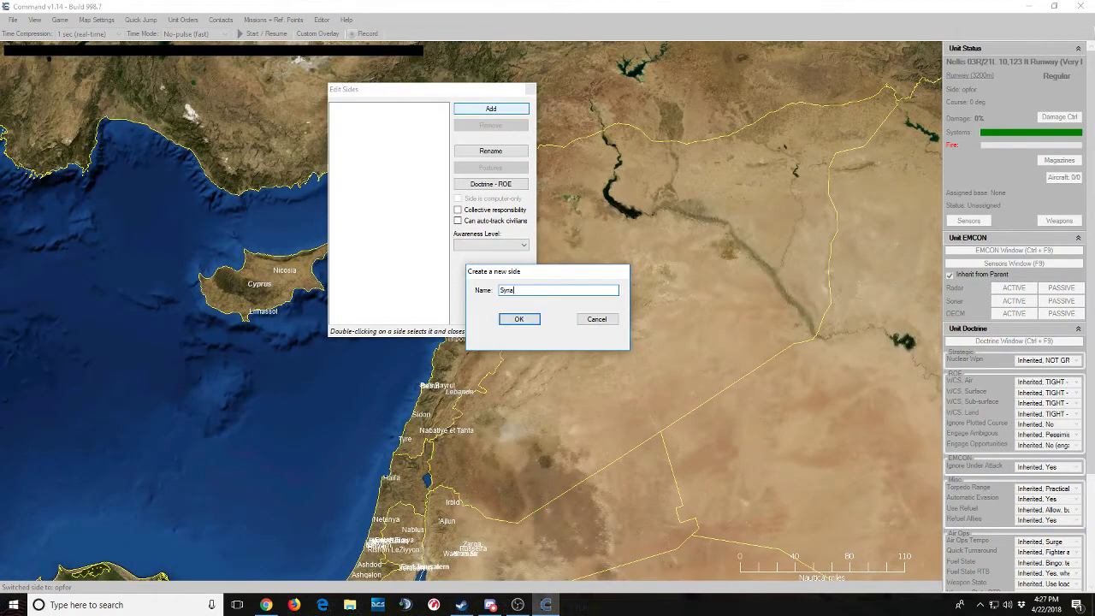
{"action": "type", "text": "ria"}
{"action": "key", "text": "Return"}
{"action": "left_click", "coordinate": [373, 108]}
{"action": "double_click", "coordinate": [373, 108]}
Load all the Syrian installation files, from Abu ad Duhur AB 2012 through Tiyas AB 2012, into the scenario for the Syria side.
{"action": "left_click", "coordinate": [321, 18]}
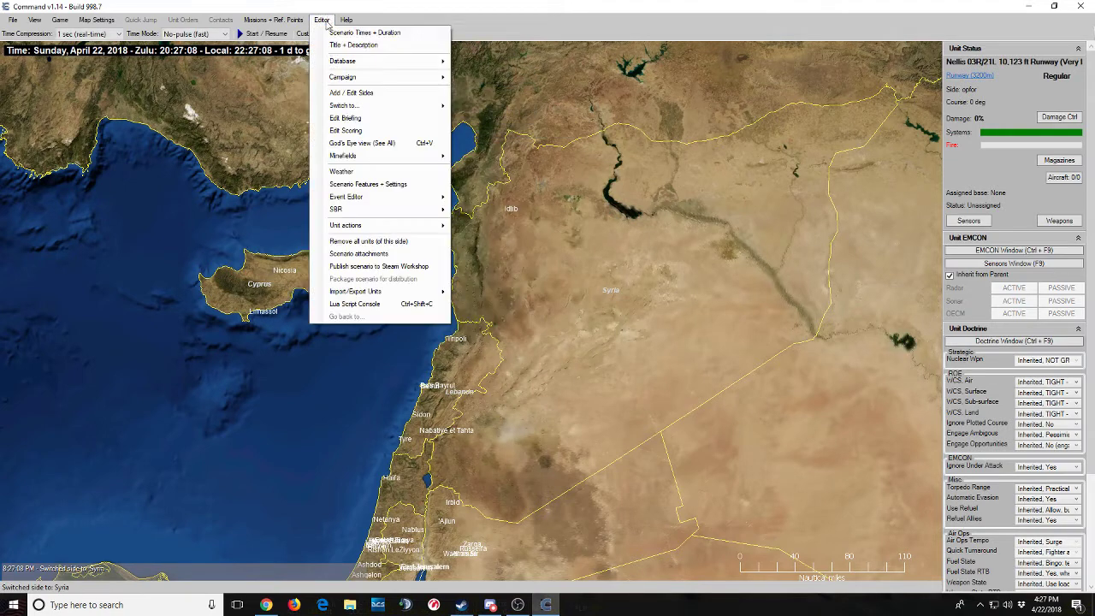
{"action": "left_click", "coordinate": [513, 304]}
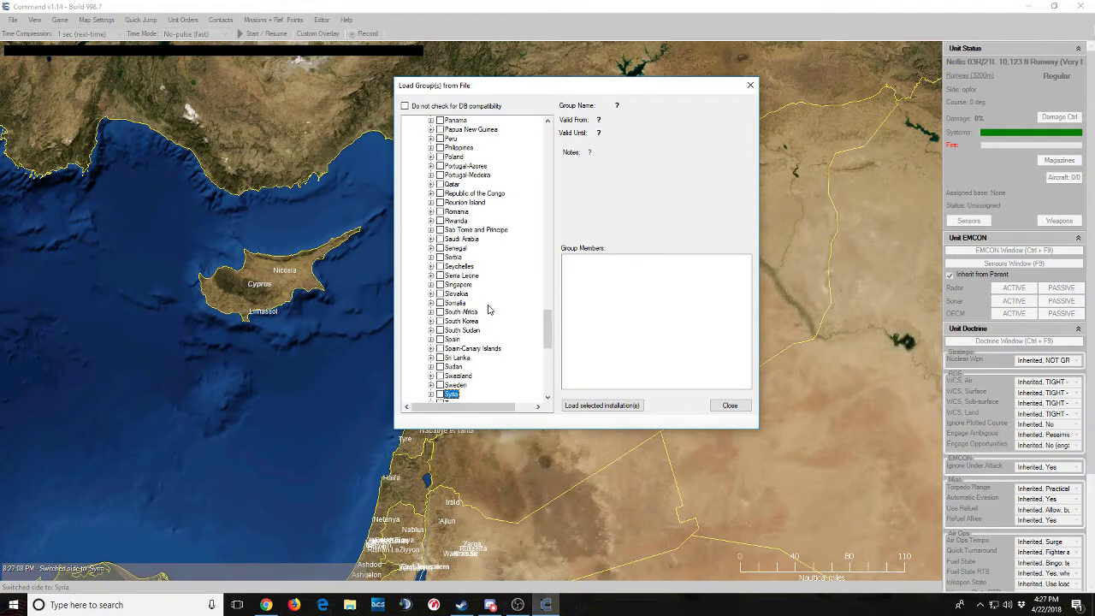
{"action": "scroll", "coordinate": [489, 309], "scroll_direction": "down", "scroll_amount": 2}
{"action": "left_click", "coordinate": [471, 340]}
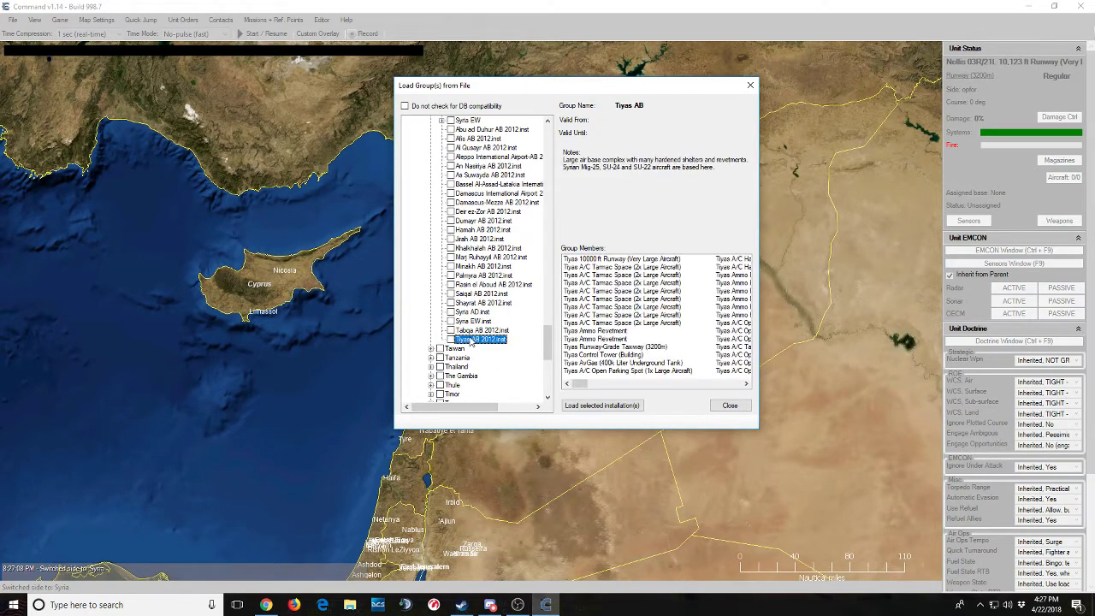
{"action": "key", "text": "space"}
{"action": "key", "text": "Up"}
{"action": "key", "text": "space"}
{"action": "key", "text": "Up"}
{"action": "key", "text": "space"}
{"action": "key", "text": "Up"}
{"action": "key", "text": "space"}
{"action": "key", "text": "Up"}
{"action": "key", "text": "space"}
{"action": "key", "text": "Up"}
{"action": "key", "text": "space"}
{"action": "key", "text": "Up"}
{"action": "key", "text": "space"}
{"action": "key", "text": "Up"}
{"action": "key", "text": "space"}
{"action": "key", "text": "Up"}
{"action": "key", "text": "space"}
{"action": "key", "text": "Up"}
{"action": "key", "text": "space"}
{"action": "key", "text": "Up"}
{"action": "key", "text": "space"}
{"action": "key", "text": "Up"}
{"action": "key", "text": "space"}
{"action": "key", "text": "Up"}
{"action": "key", "text": "space"}
{"action": "key", "text": "Up"}
{"action": "key", "text": "space"}
{"action": "key", "text": "Up"}
{"action": "key", "text": "space"}
{"action": "key", "text": "Up"}
{"action": "key", "text": "space"}
{"action": "key", "text": "Up"}
{"action": "key", "text": "space"}
{"action": "key", "text": "Up"}
{"action": "key", "text": "space"}
{"action": "key", "text": "Up"}
{"action": "key", "text": "space"}
{"action": "key", "text": "Up"}
{"action": "key", "text": "space"}
{"action": "key", "text": "Up"}
{"action": "key", "text": "space"}
{"action": "key", "text": "Up"}
{"action": "key", "text": "space"}
{"action": "key", "text": "Up"}
{"action": "key", "text": "space"}
{"action": "key", "text": "Up"}
{"action": "key", "text": "Down"}
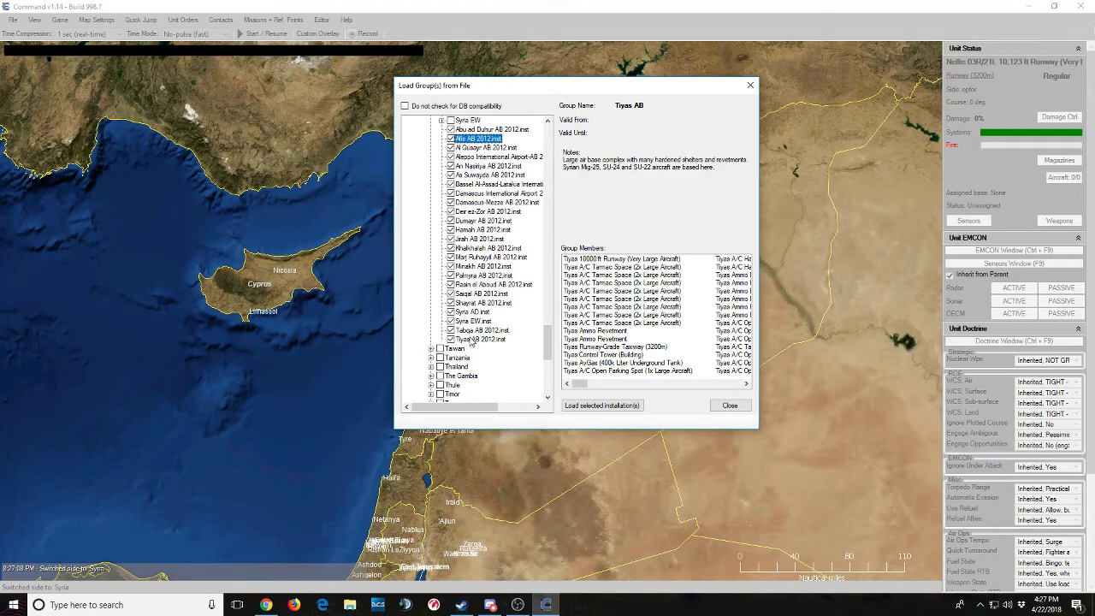
{"action": "left_click", "coordinate": [601, 405]}
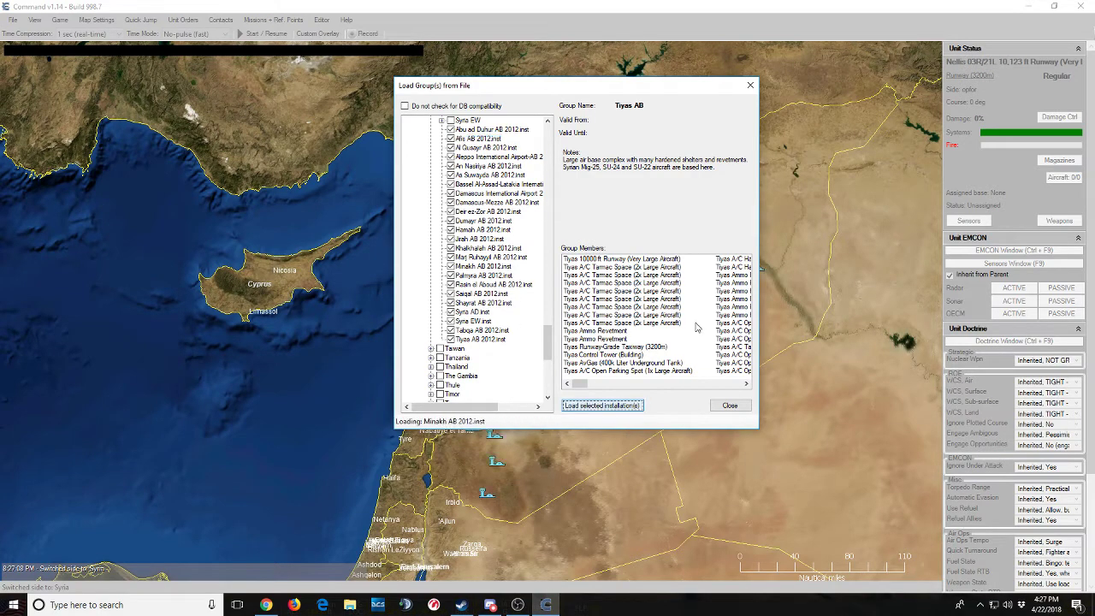
{"action": "left_click", "coordinate": [729, 407]}
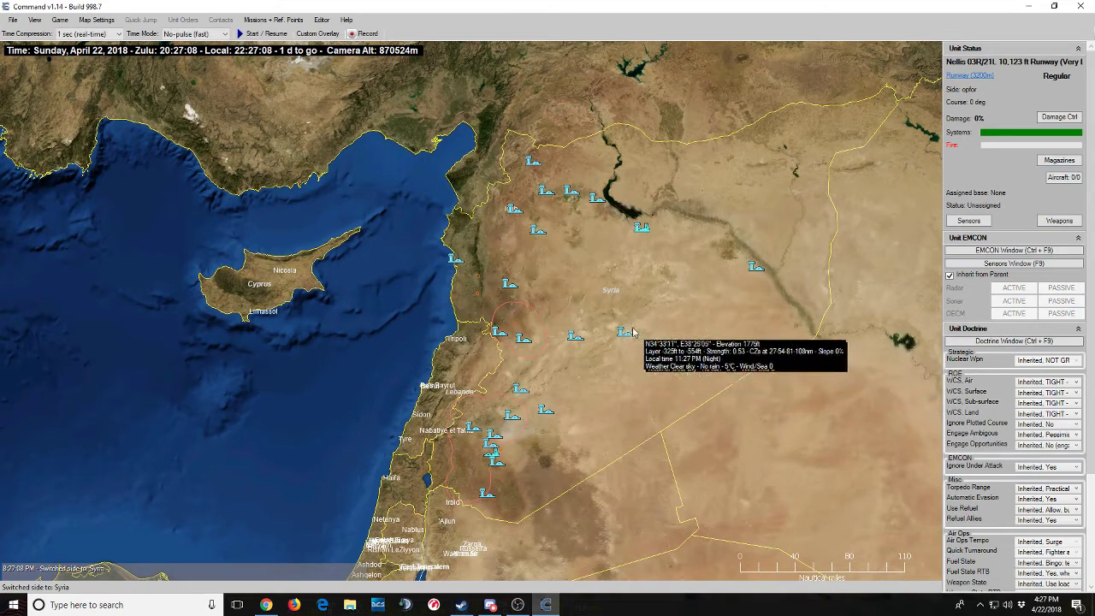
Review Syria's side doctrine, examining the options for air weapon control status, ignoring plotted course, ambiguous targets and opportunity targets.
{"action": "scroll", "coordinate": [619, 325], "scroll_direction": "down", "scroll_amount": 1}
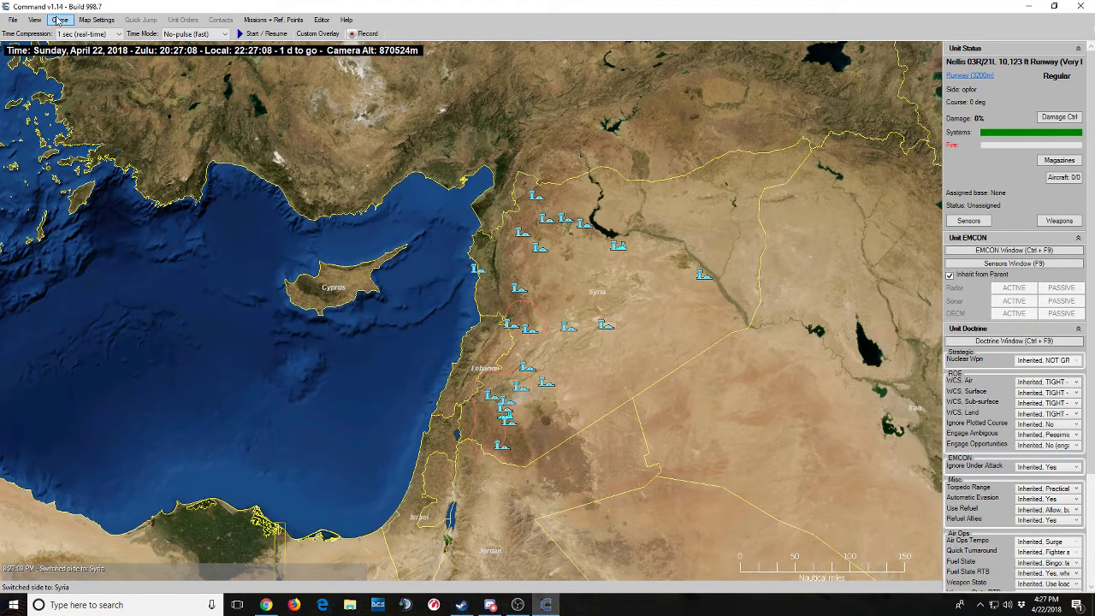
{"action": "left_click", "coordinate": [59, 20]}
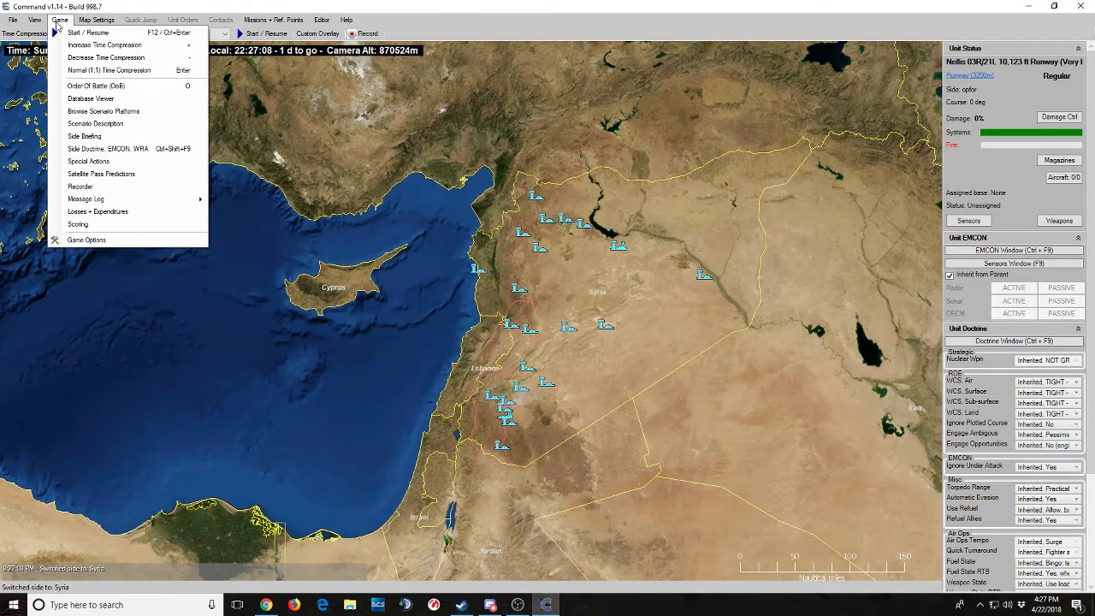
{"action": "left_click", "coordinate": [92, 149]}
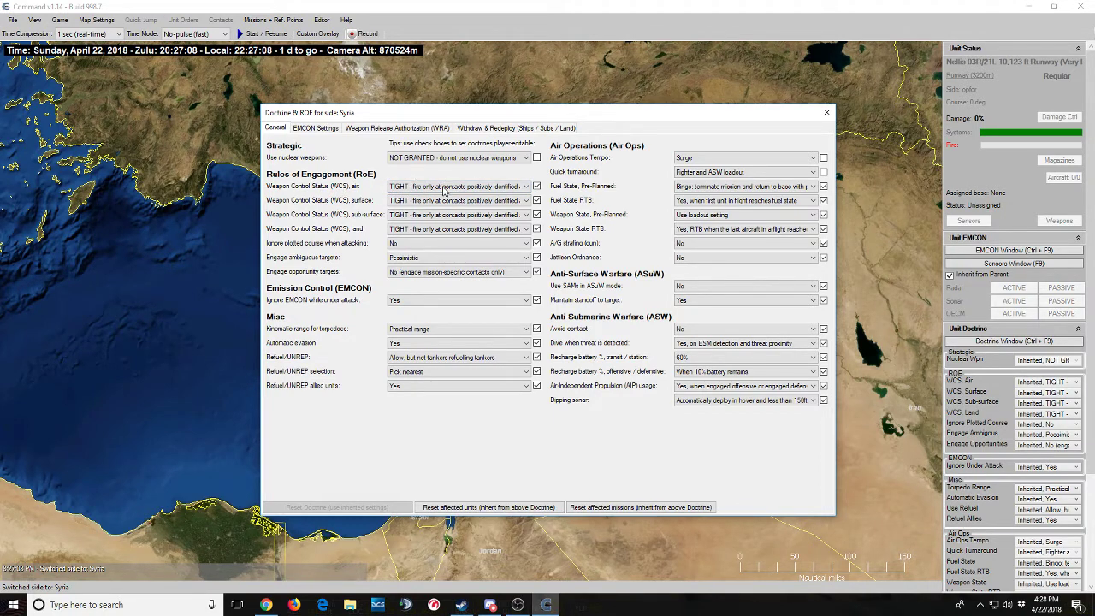
{"action": "left_click", "coordinate": [480, 186]}
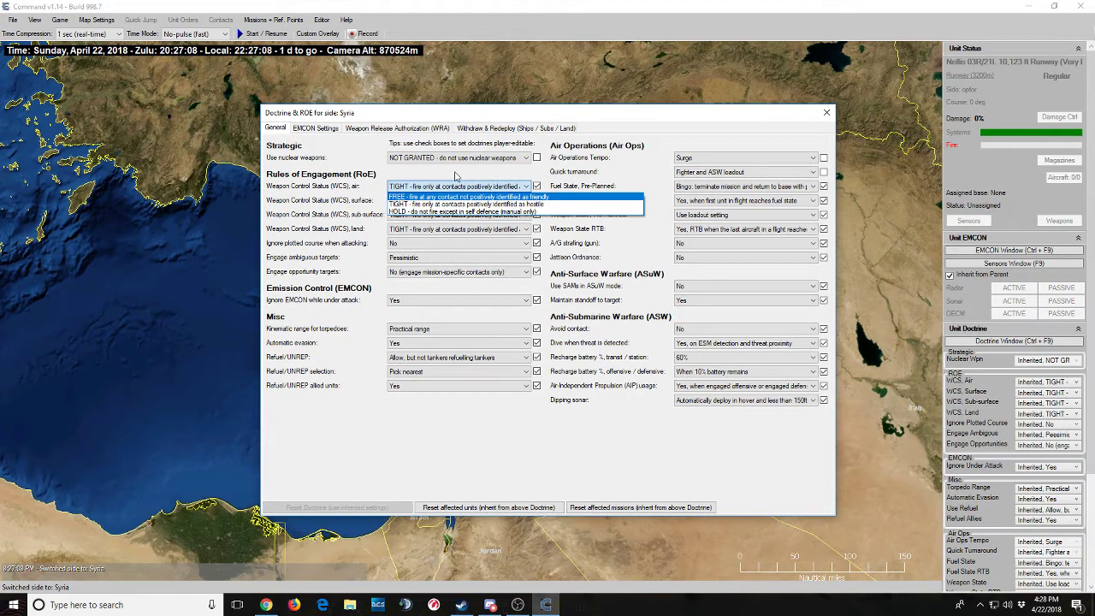
{"action": "left_click", "coordinate": [335, 173]}
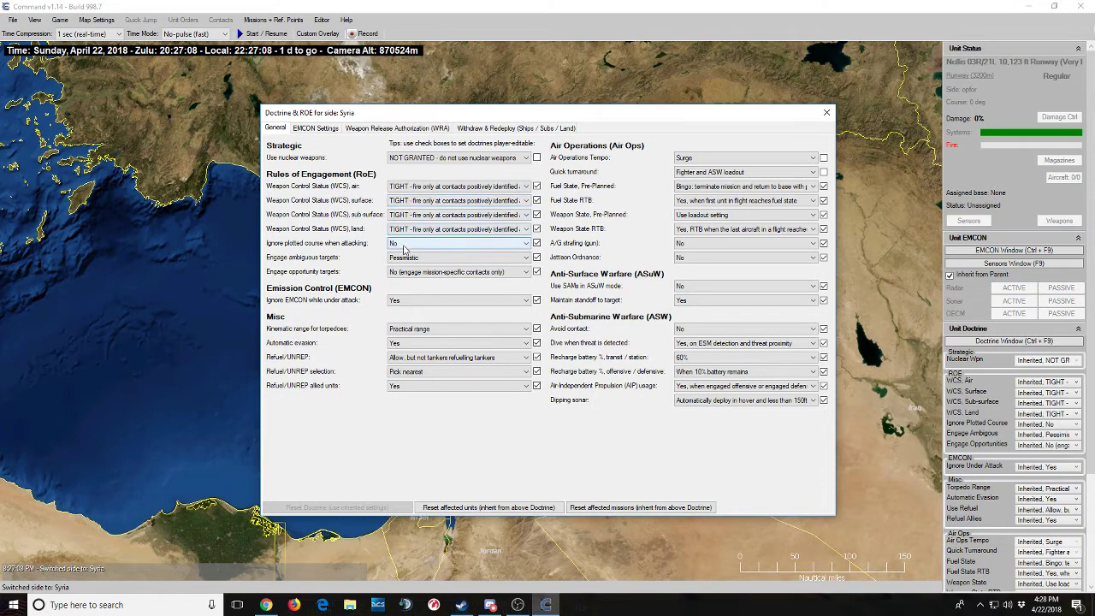
{"action": "left_click", "coordinate": [406, 245]}
{"action": "left_click", "coordinate": [361, 248]}
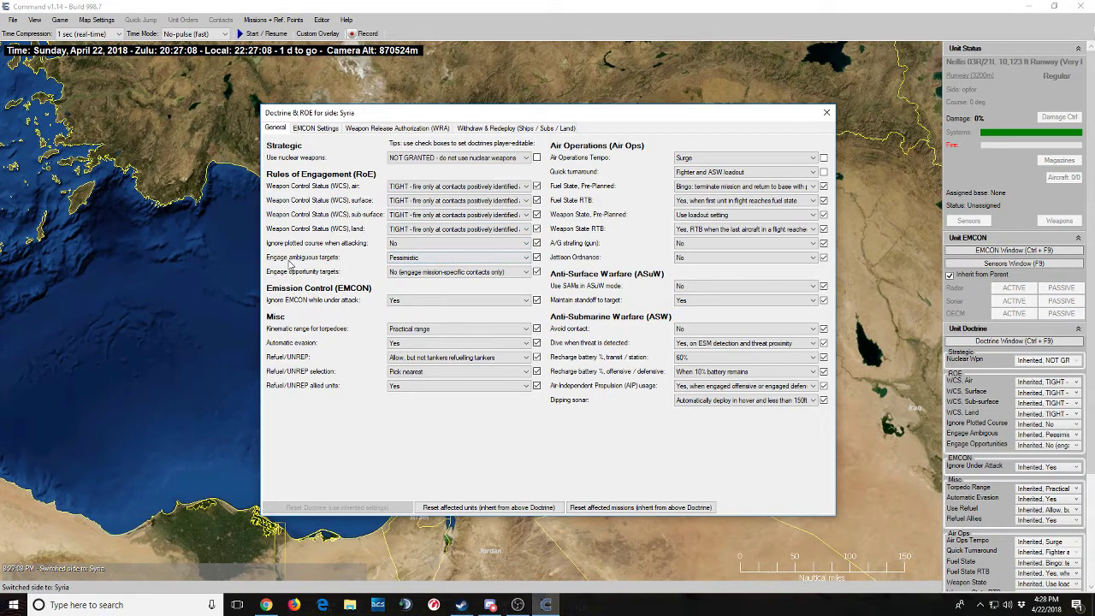
{"action": "left_click", "coordinate": [392, 259]}
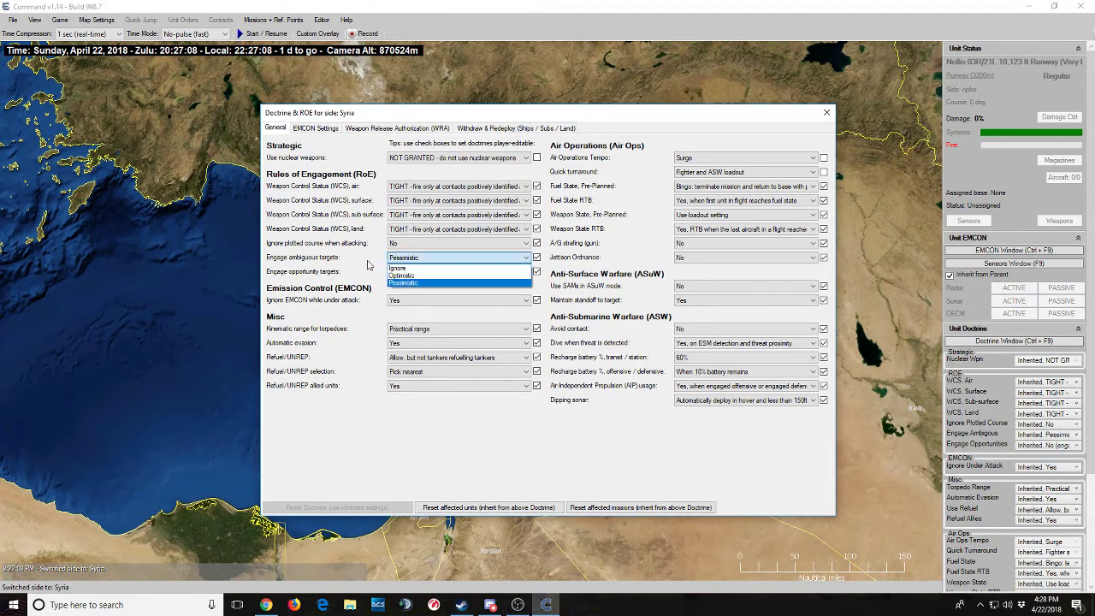
{"action": "left_click", "coordinate": [370, 263]}
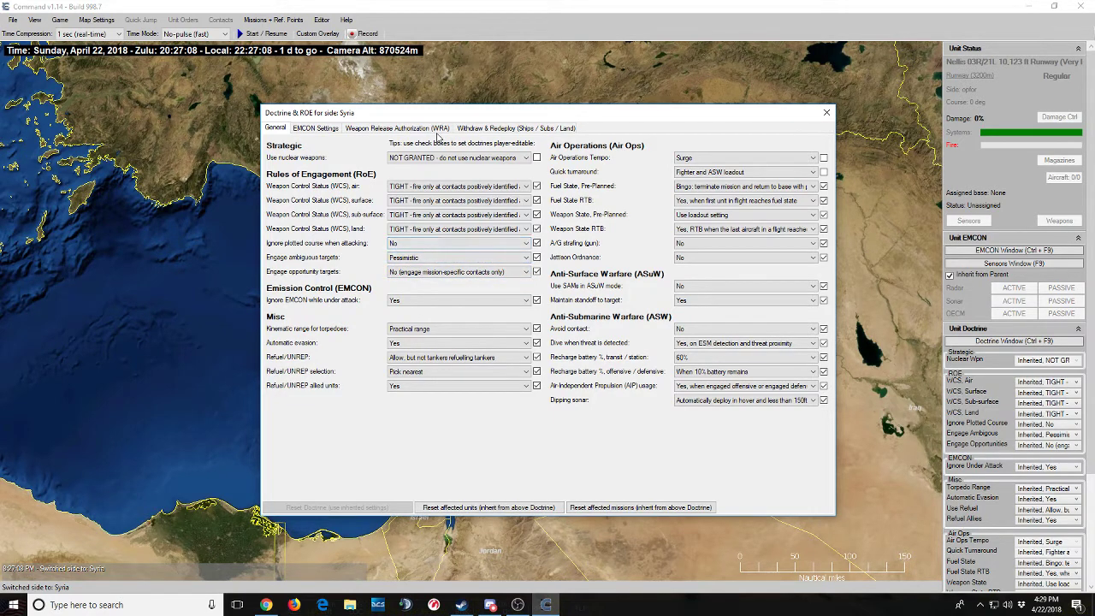
{"action": "left_click", "coordinate": [407, 272]}
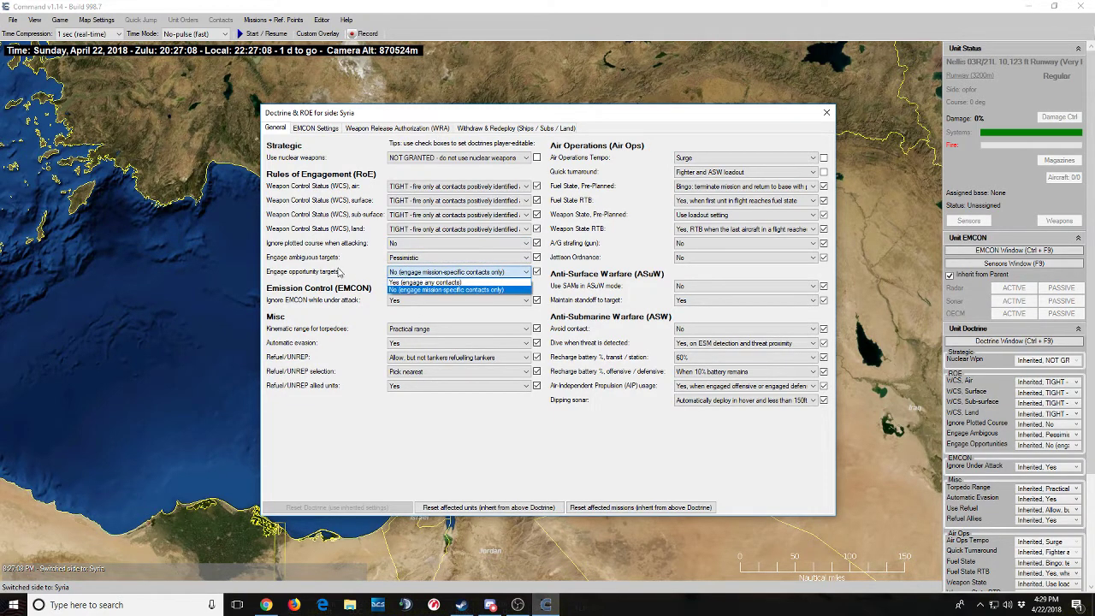
{"action": "left_click", "coordinate": [346, 271]}
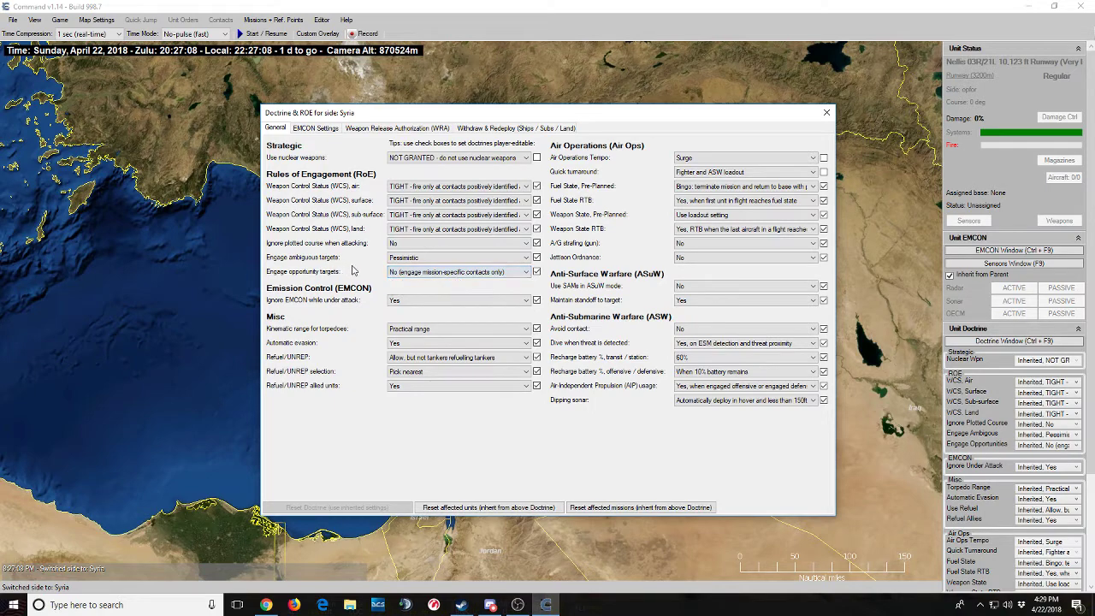
{"action": "left_click", "coordinate": [826, 112]}
Add a second side named "USA" to the scenario and make it the active side.
{"action": "scroll", "coordinate": [567, 280], "scroll_direction": "up", "scroll_amount": 2}
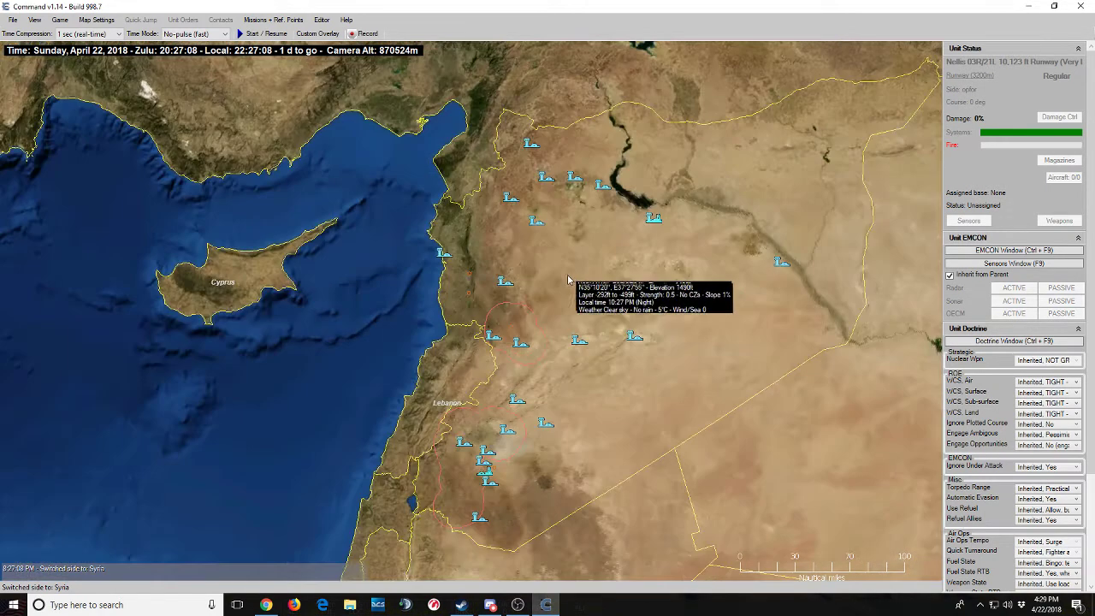
{"action": "left_click", "coordinate": [322, 20]}
{"action": "left_click", "coordinate": [425, 94]}
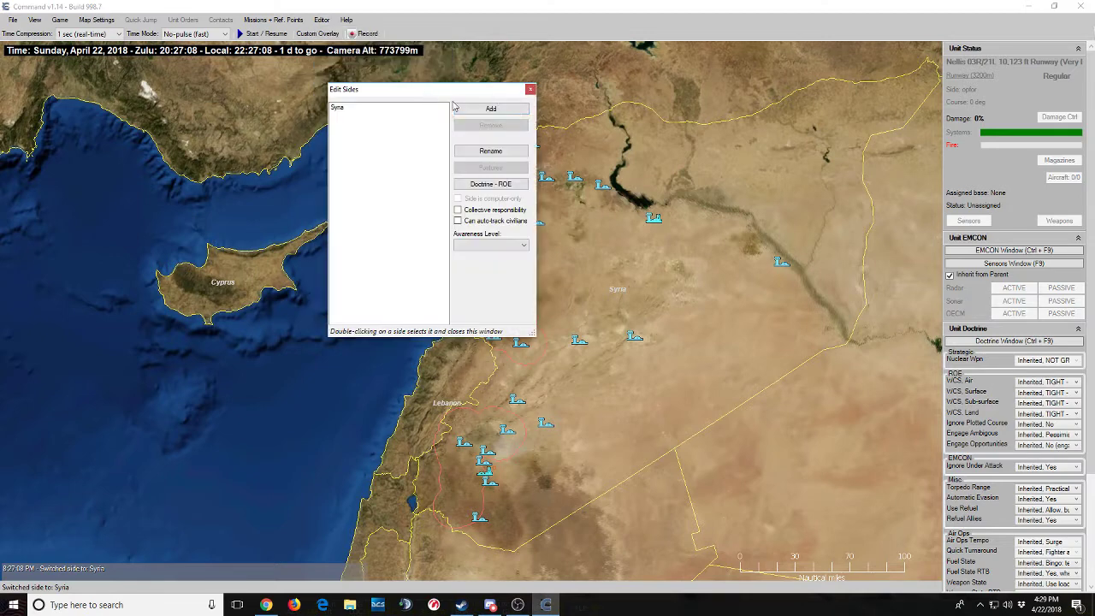
{"action": "left_click", "coordinate": [484, 110]}
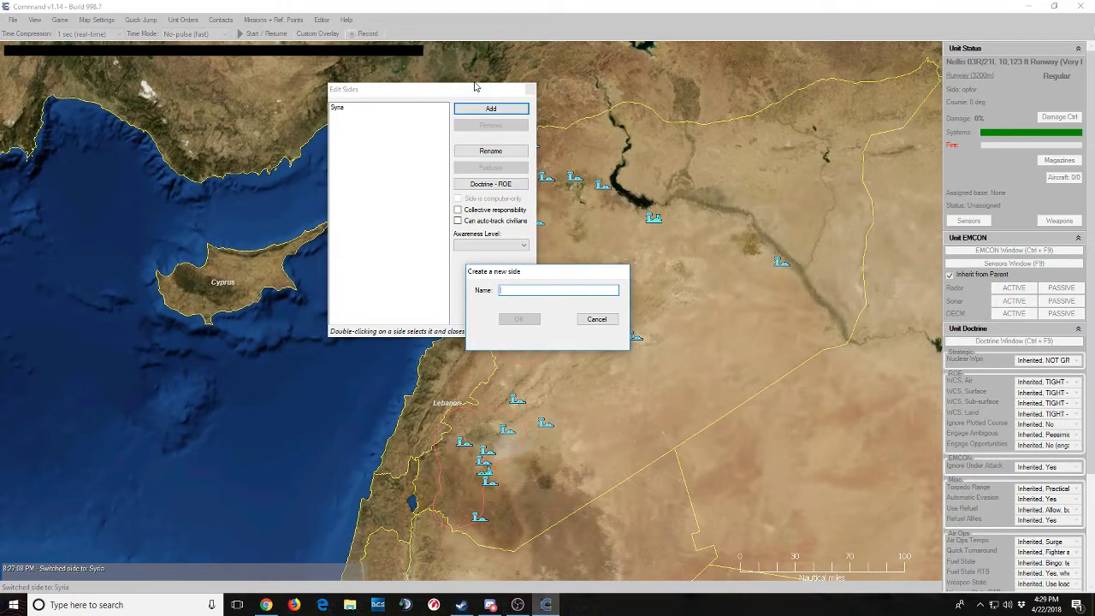
{"action": "type", "text": "USA"}
{"action": "key", "text": "Return"}
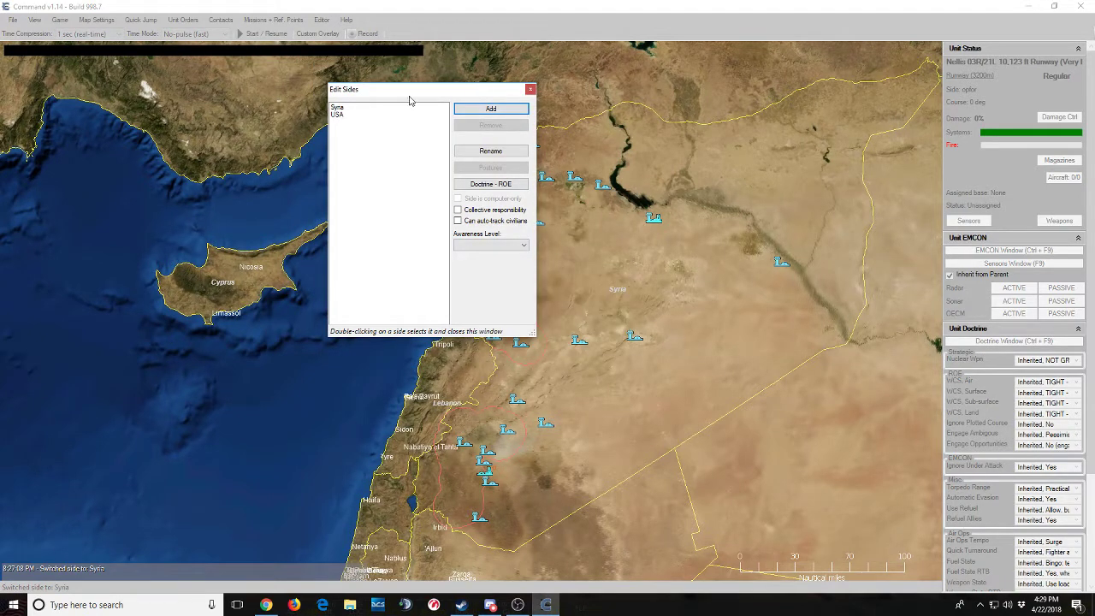
{"action": "double_click", "coordinate": [375, 115]}
Place the 2016 version of the SSGN 726 Ohio [DDS] submarine south of Cyprus for the USA side, and run the simulation briefly.
{"action": "scroll", "coordinate": [438, 264], "scroll_direction": "down", "scroll_amount": 2}
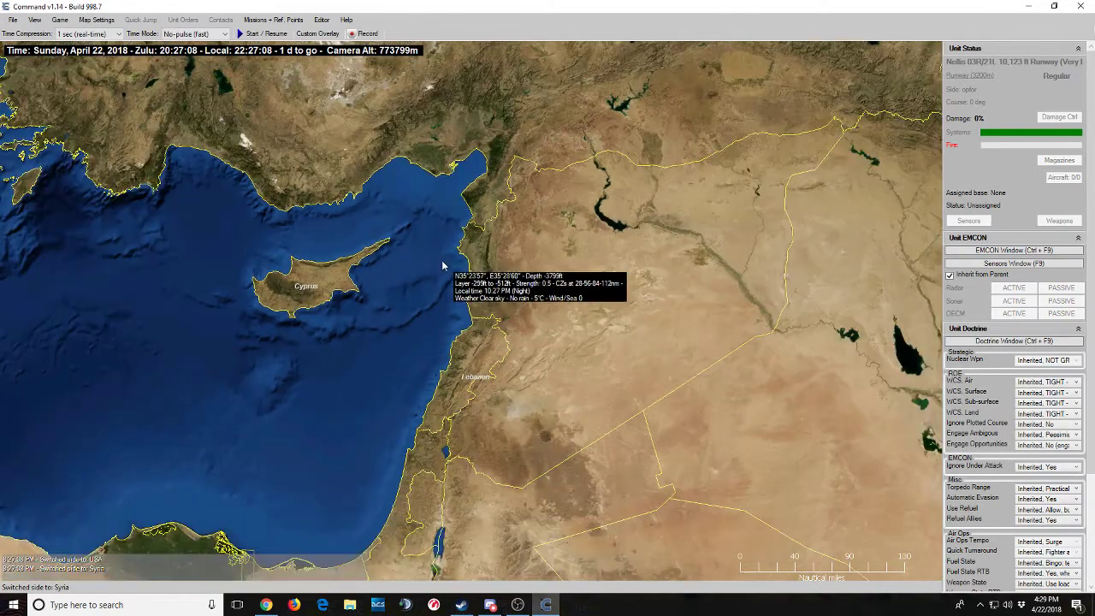
{"action": "key", "text": "Insert"}
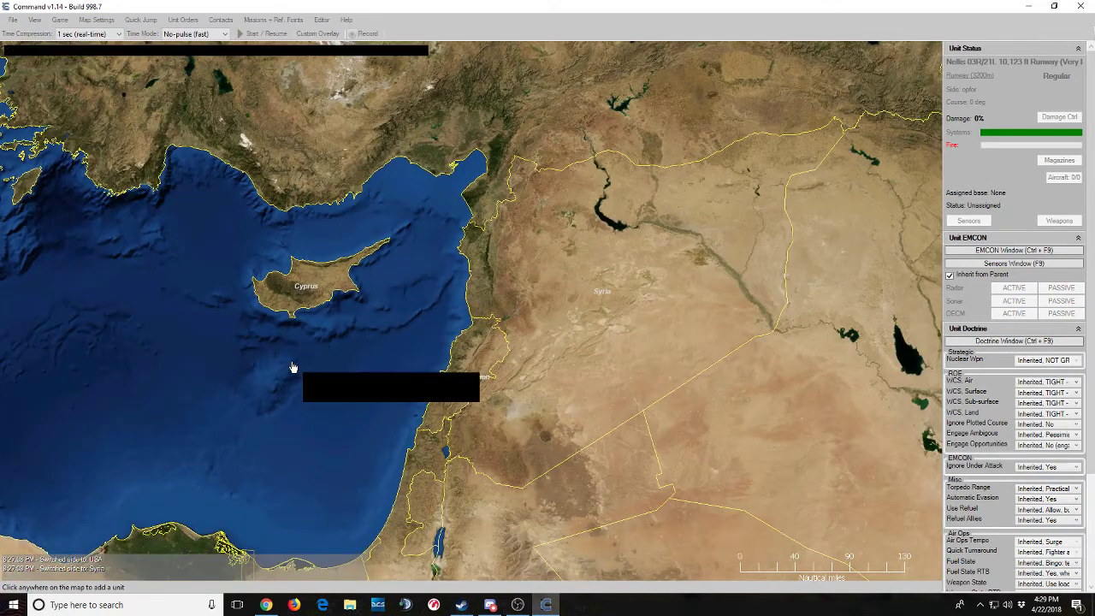
{"action": "left_click", "coordinate": [292, 367]}
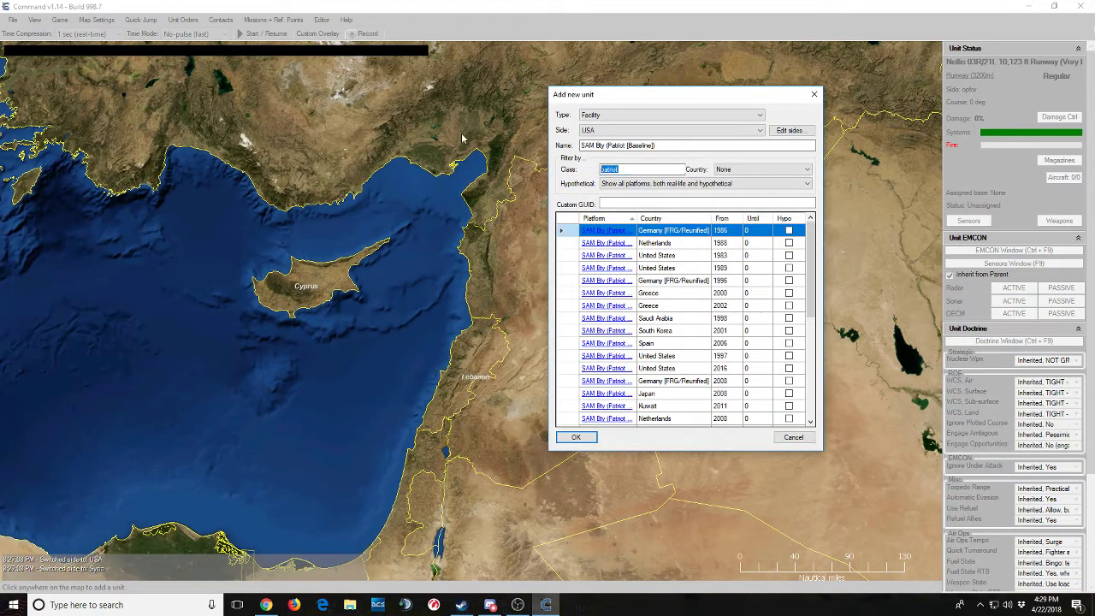
{"action": "type", "text": "burke"}
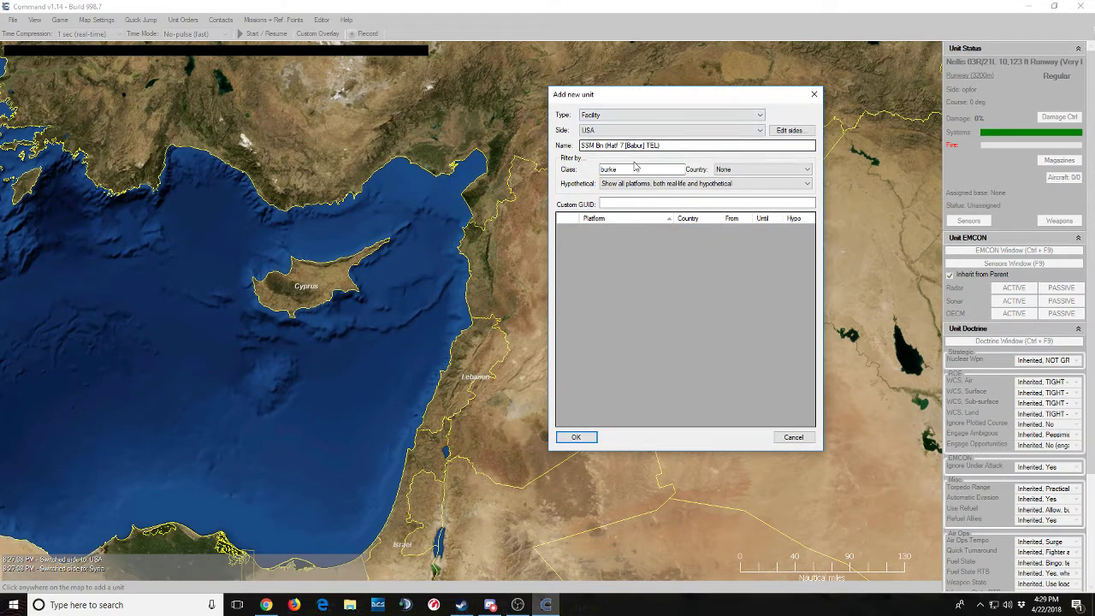
{"action": "scroll", "coordinate": [621, 120], "scroll_direction": "down", "scroll_amount": 1}
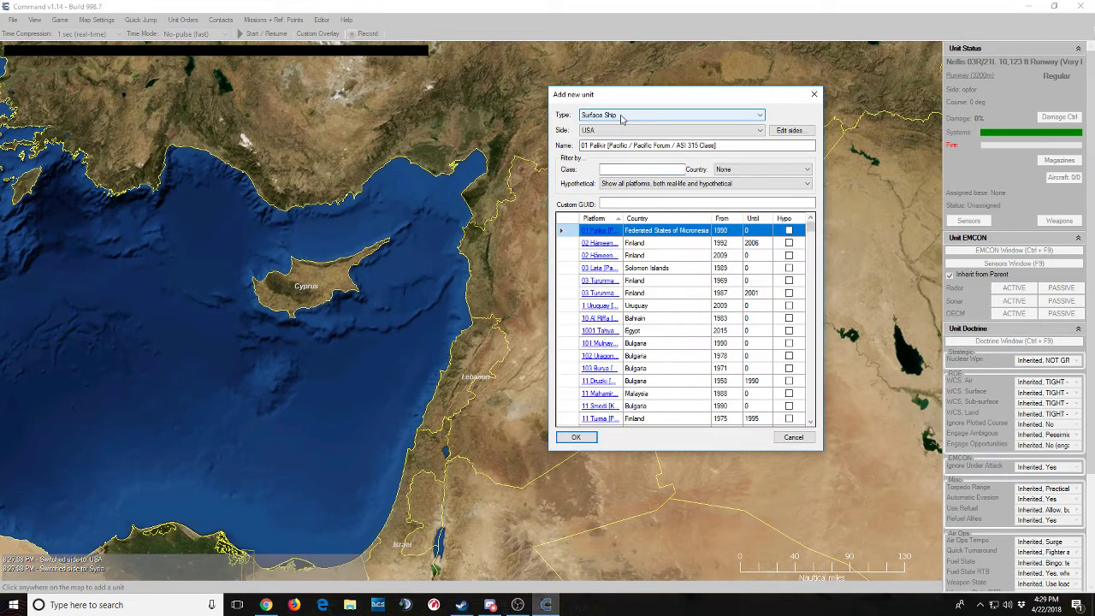
{"action": "scroll", "coordinate": [621, 120], "scroll_direction": "down", "scroll_amount": 1}
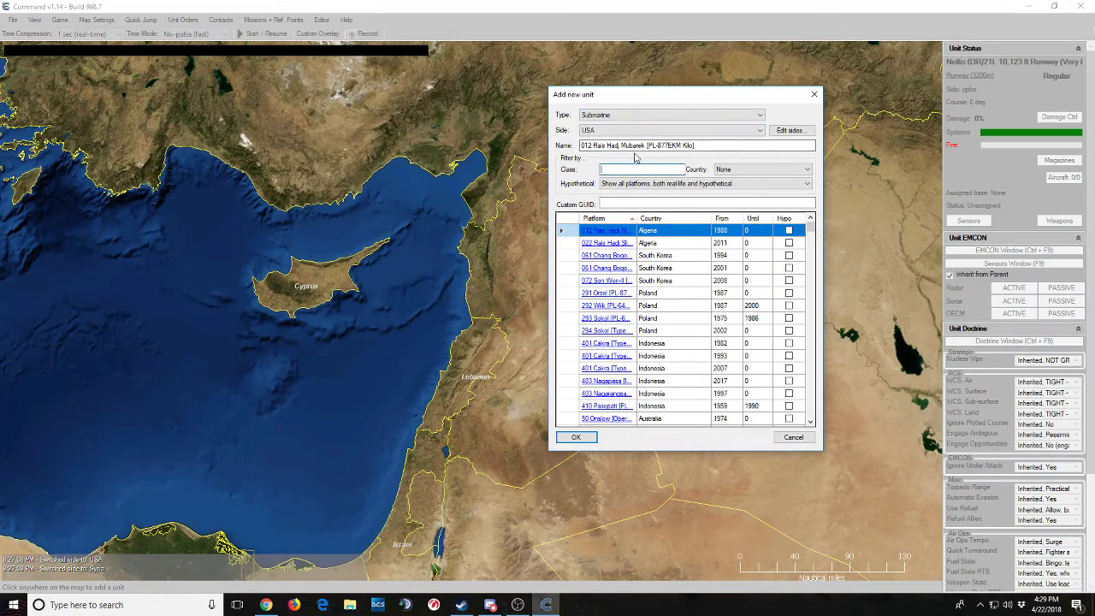
{"action": "type", "text": "ohi"}
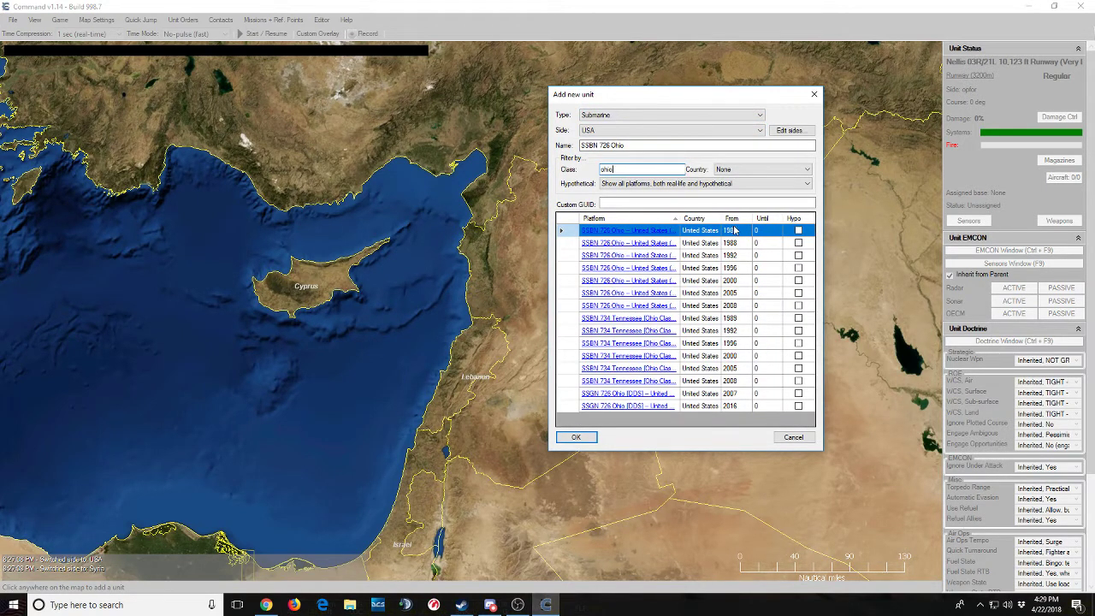
{"action": "type", "text": "o"}
{"action": "left_click", "coordinate": [734, 225]}
{"action": "left_click", "coordinate": [688, 406]}
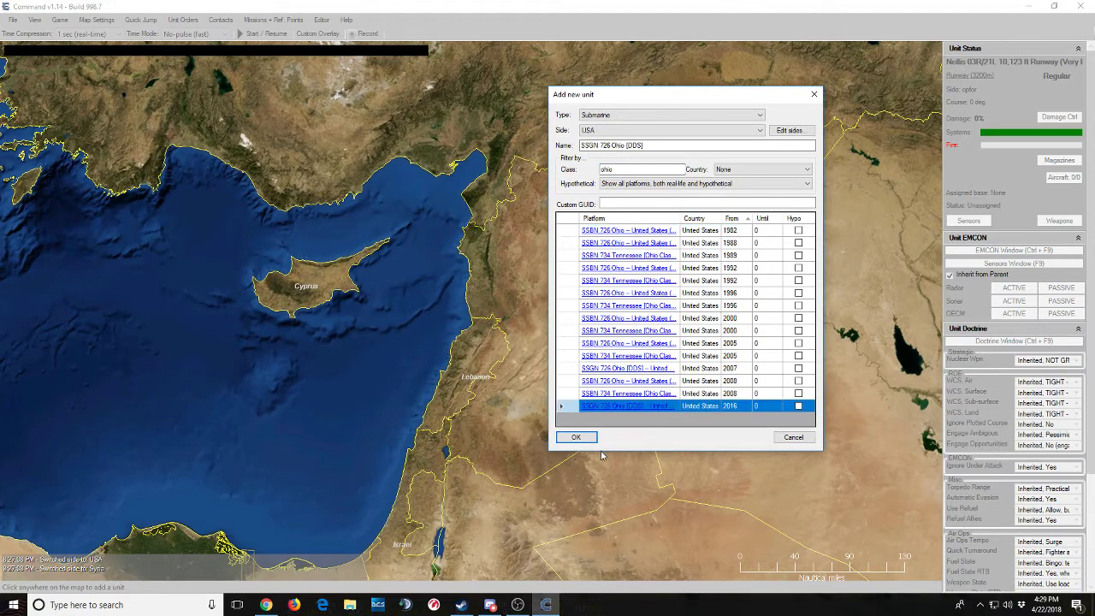
{"action": "left_click", "coordinate": [575, 437]}
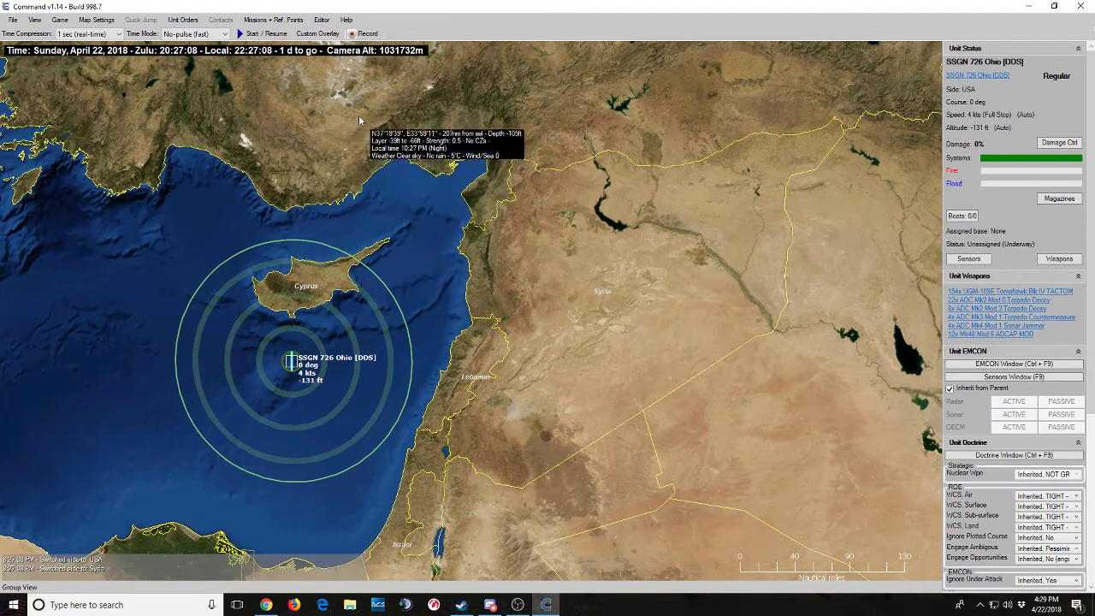
{"action": "key", "text": "space"}
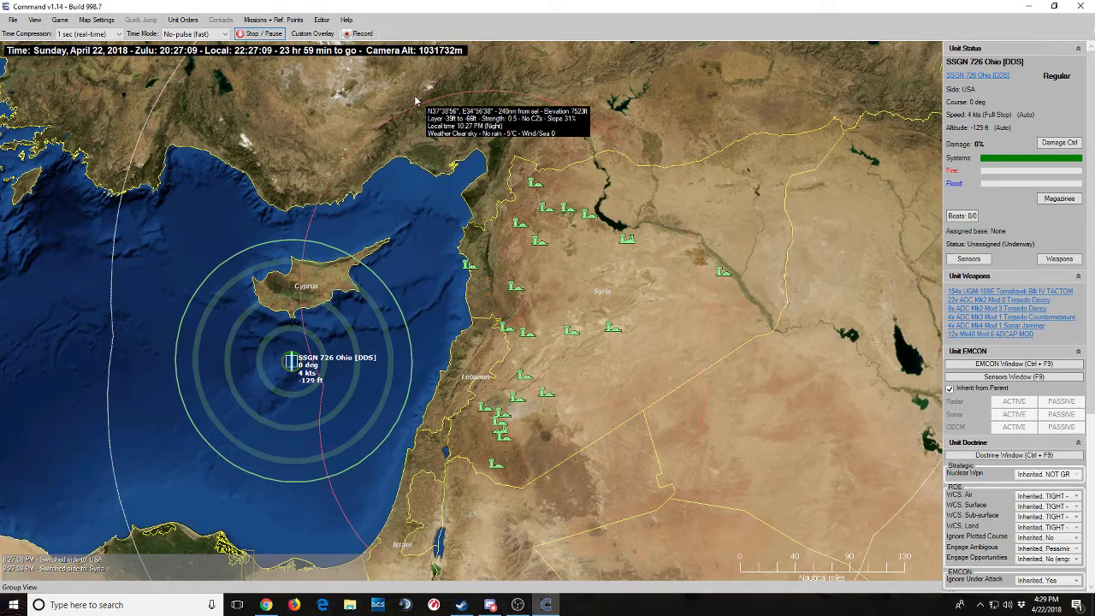
Set Syria's posture toward the USA side to Hostile.
{"action": "left_click", "coordinate": [322, 19]}
{"action": "left_click", "coordinate": [346, 92]}
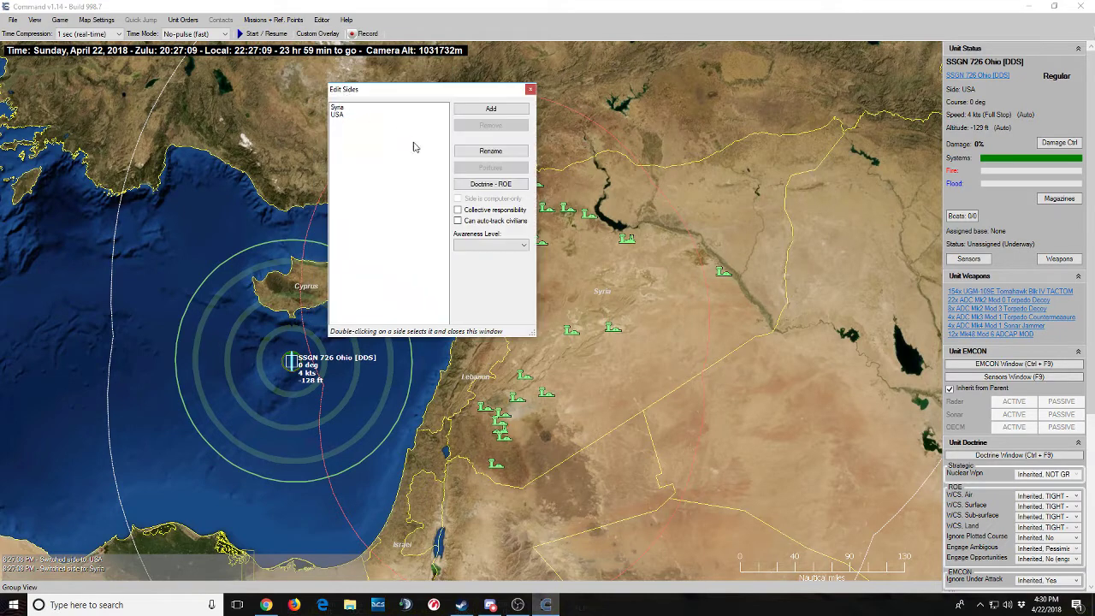
{"action": "left_click", "coordinate": [360, 109]}
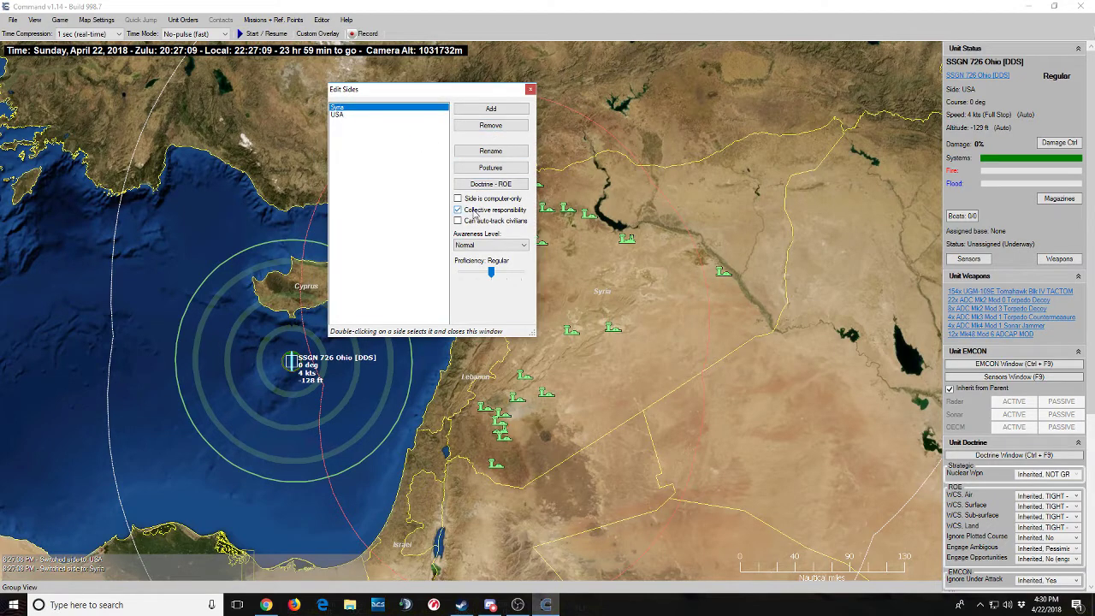
{"action": "left_click", "coordinate": [480, 169]}
{"action": "scroll", "coordinate": [622, 272], "scroll_direction": "down", "scroll_amount": 2}
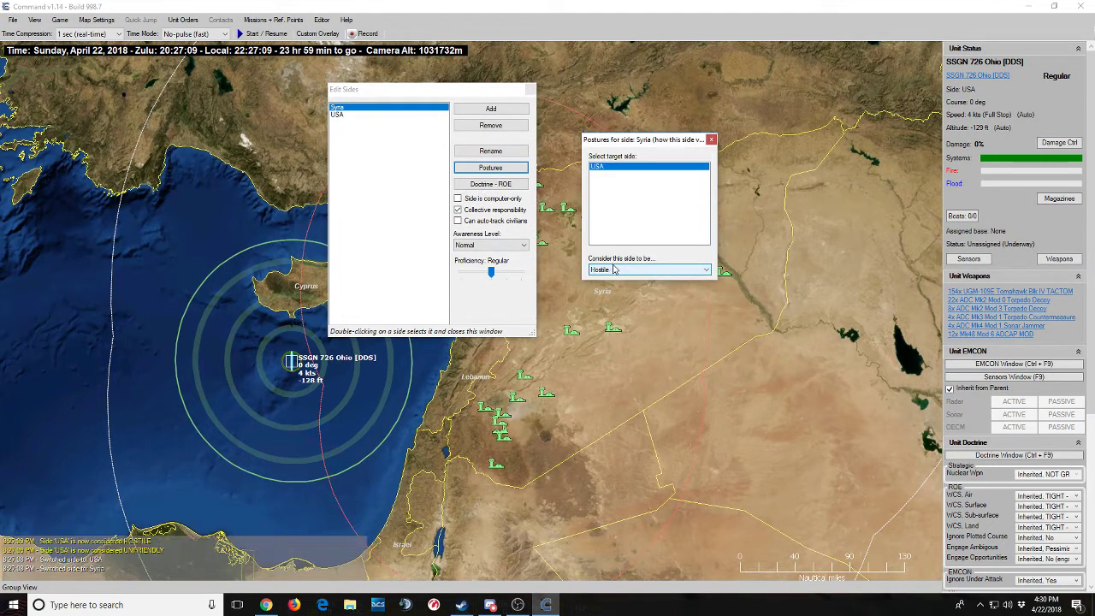
{"action": "left_click", "coordinate": [713, 140]}
Set the USA side's posture toward Syria to Hostile.
{"action": "left_click", "coordinate": [362, 114]}
{"action": "left_click", "coordinate": [490, 168]}
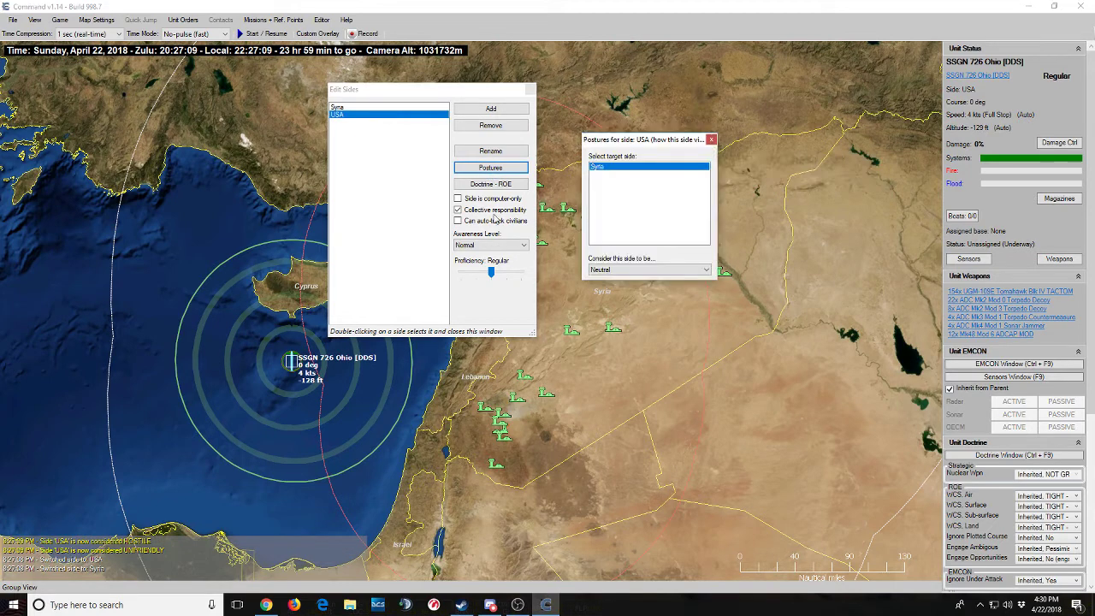
{"action": "scroll", "coordinate": [610, 271], "scroll_direction": "down", "scroll_amount": 2}
{"action": "left_click", "coordinate": [711, 139]}
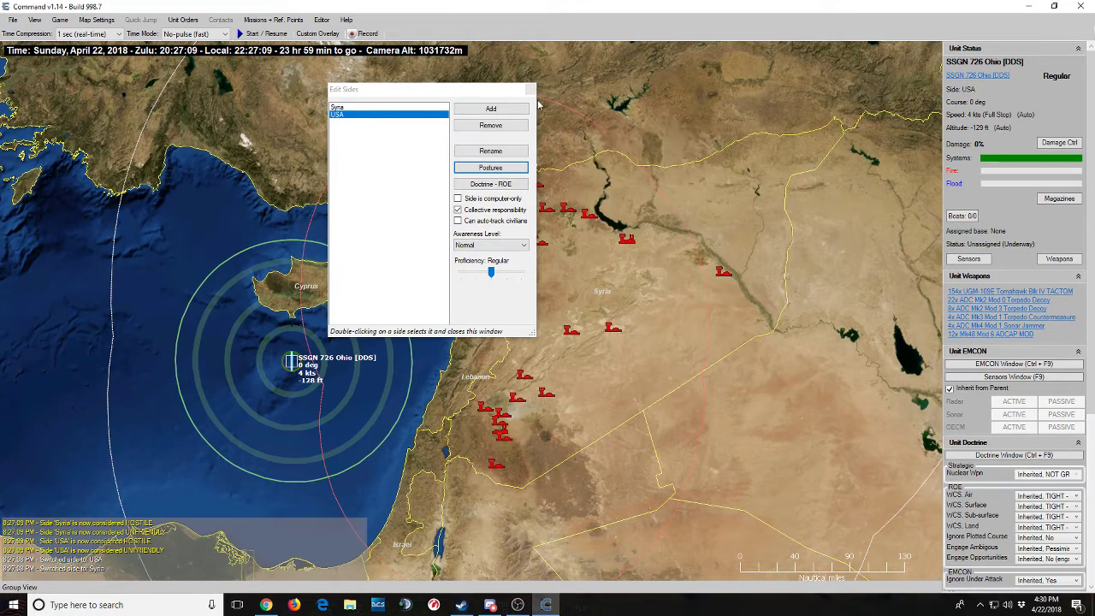
Resume the simulation and set the USA side's doctrine to engage opportunity targets (Yes).
{"action": "left_click", "coordinate": [530, 90]}
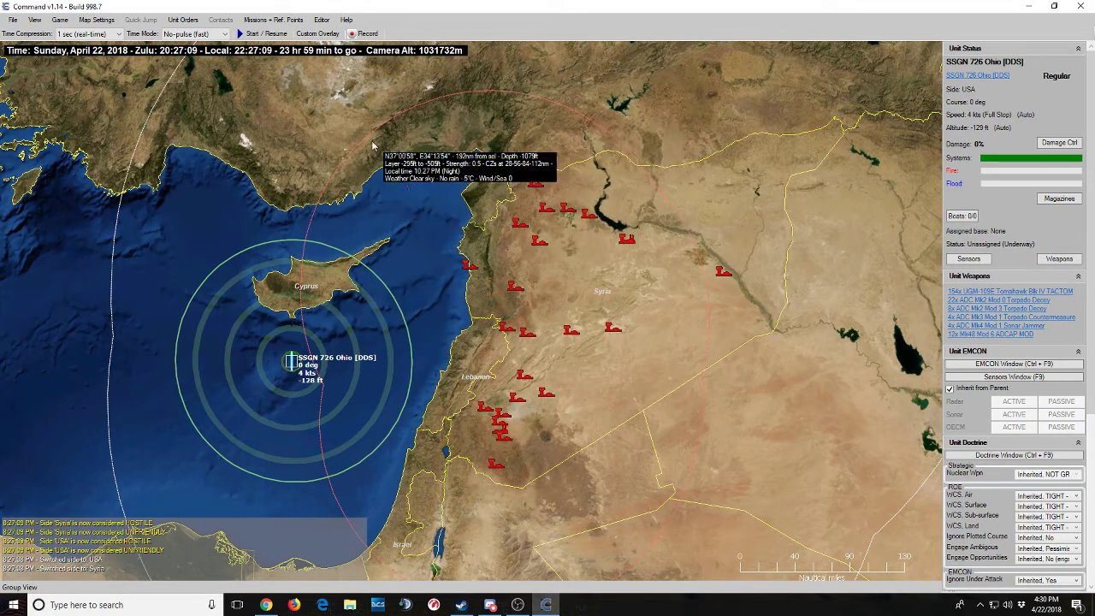
{"action": "key", "text": "space"}
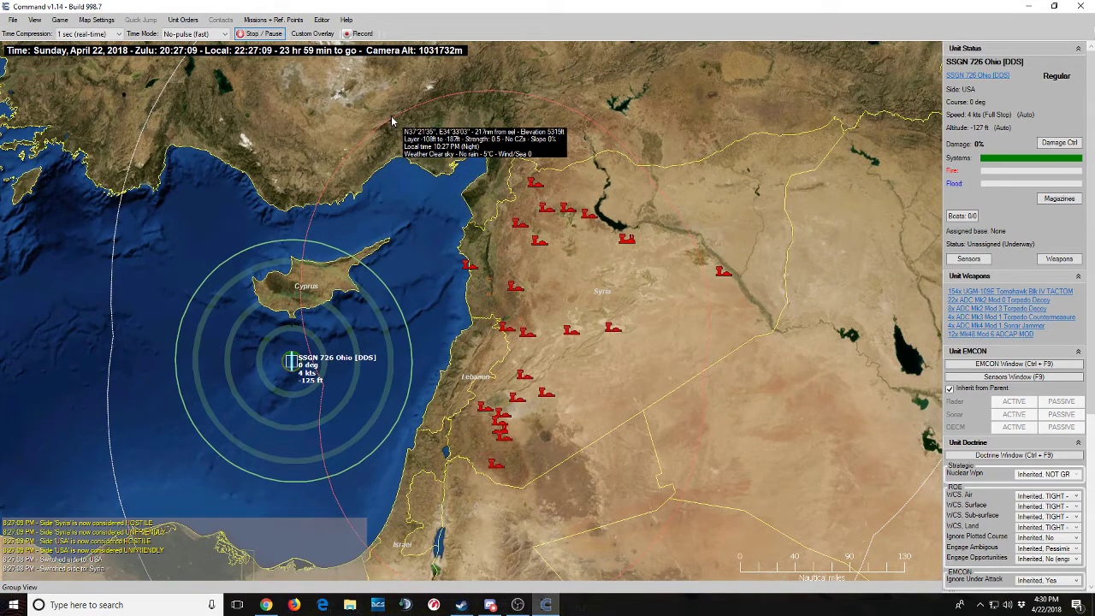
{"action": "left_click", "coordinate": [60, 19]}
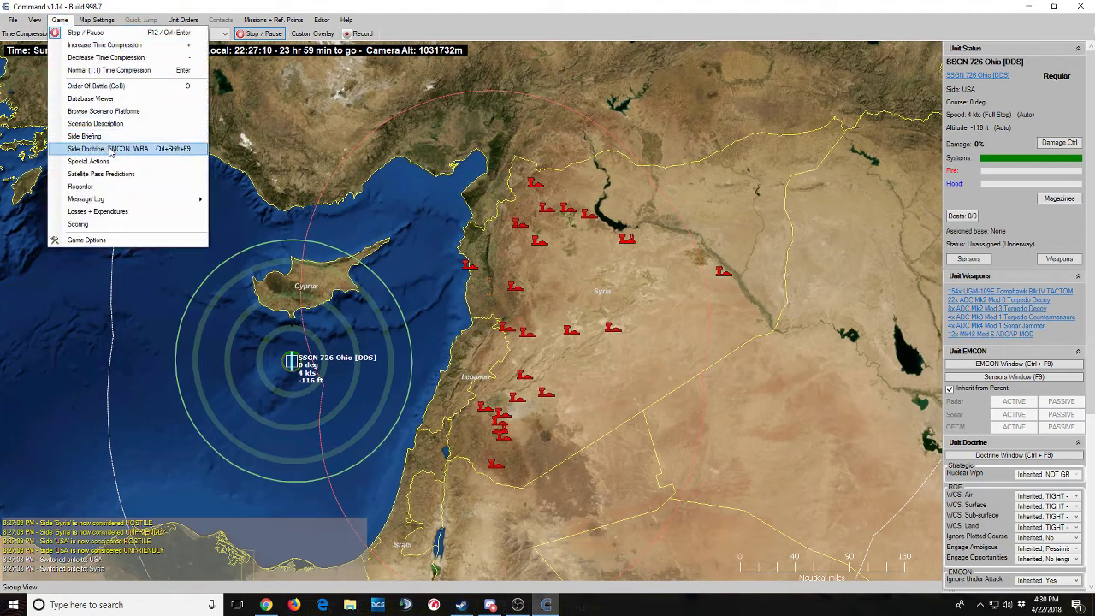
{"action": "left_click", "coordinate": [109, 148]}
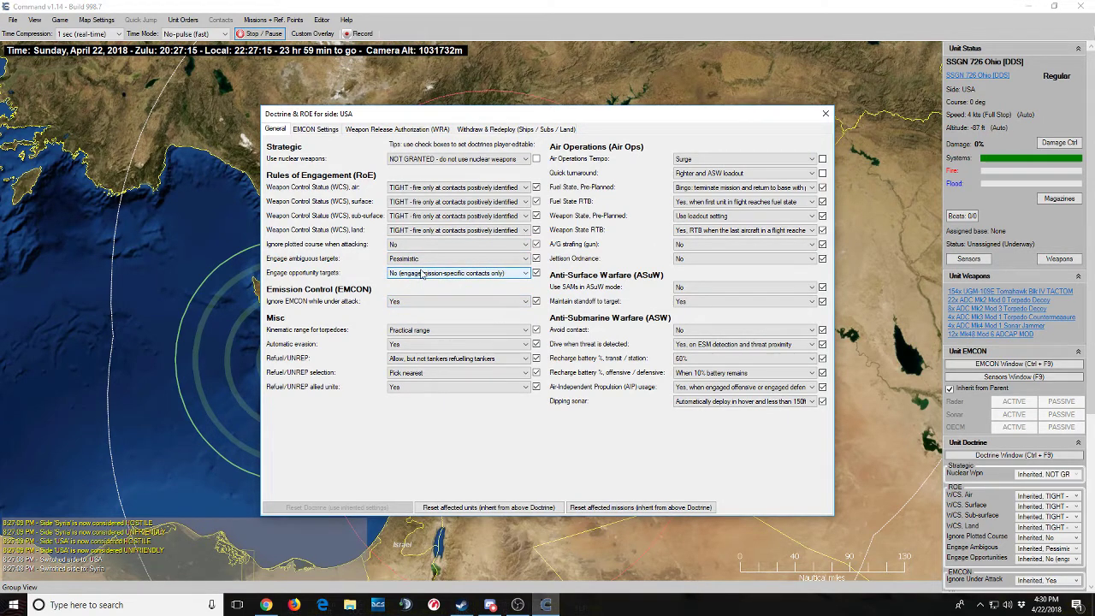
{"action": "scroll", "coordinate": [414, 278], "scroll_direction": "up", "scroll_amount": 1}
{"action": "left_click", "coordinate": [826, 113]}
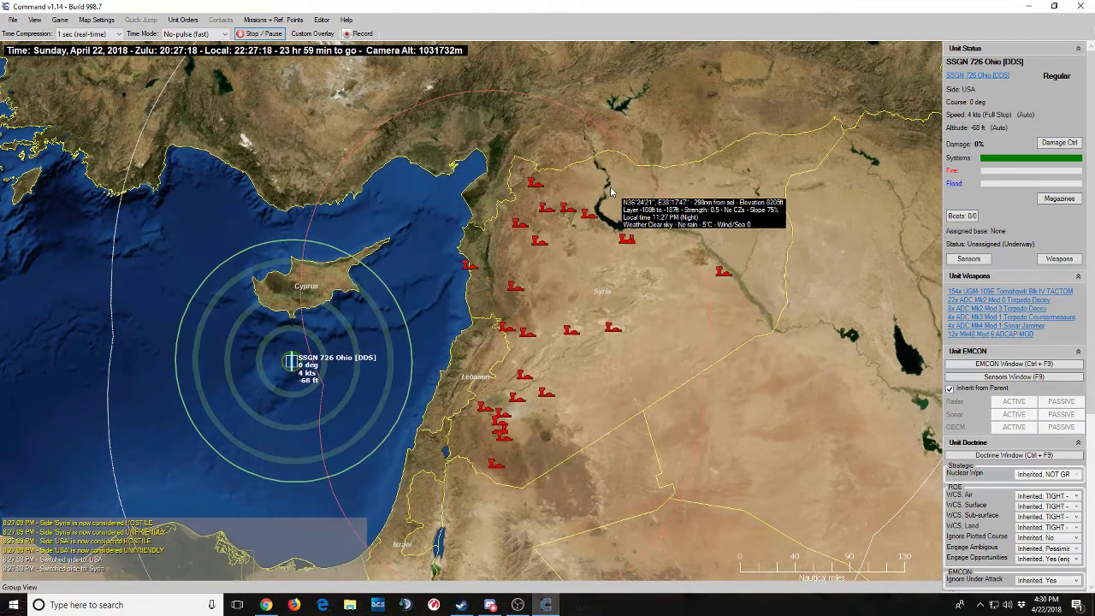
Raise time compression to 30 mins (1800x) and watch the Ohio launch its Tomahawks toward Syria.
{"action": "key", "text": "plus"}
{"action": "key", "text": "plus"}
{"action": "key", "text": "plus"}
{"action": "key", "text": "plus"}
{"action": "scroll", "coordinate": [547, 293], "scroll_direction": "up", "scroll_amount": 1}
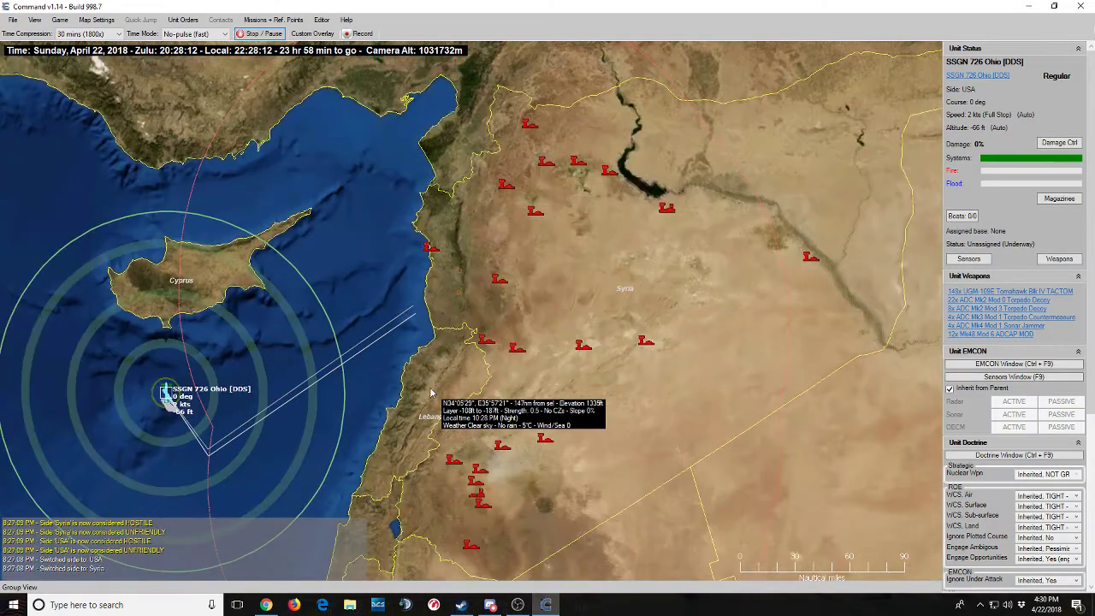
{"action": "scroll", "coordinate": [469, 387], "scroll_direction": "up", "scroll_amount": 1}
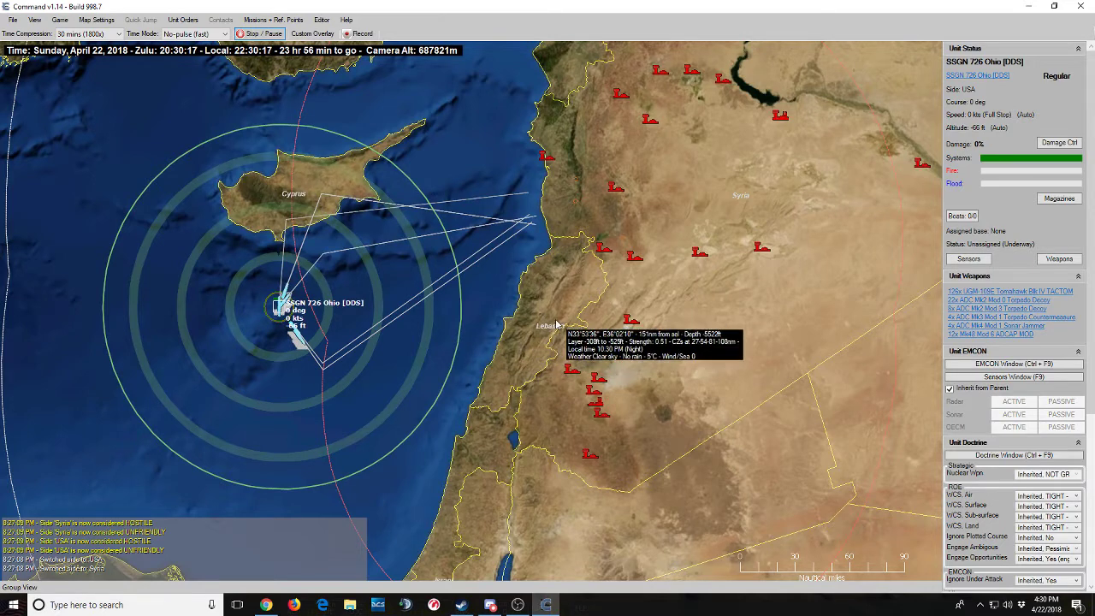
Switch the map to unit view and follow the Tomahawk salvo toward the Syrian coast and Damascus.
{"action": "key", "text": "ctrl+g"}
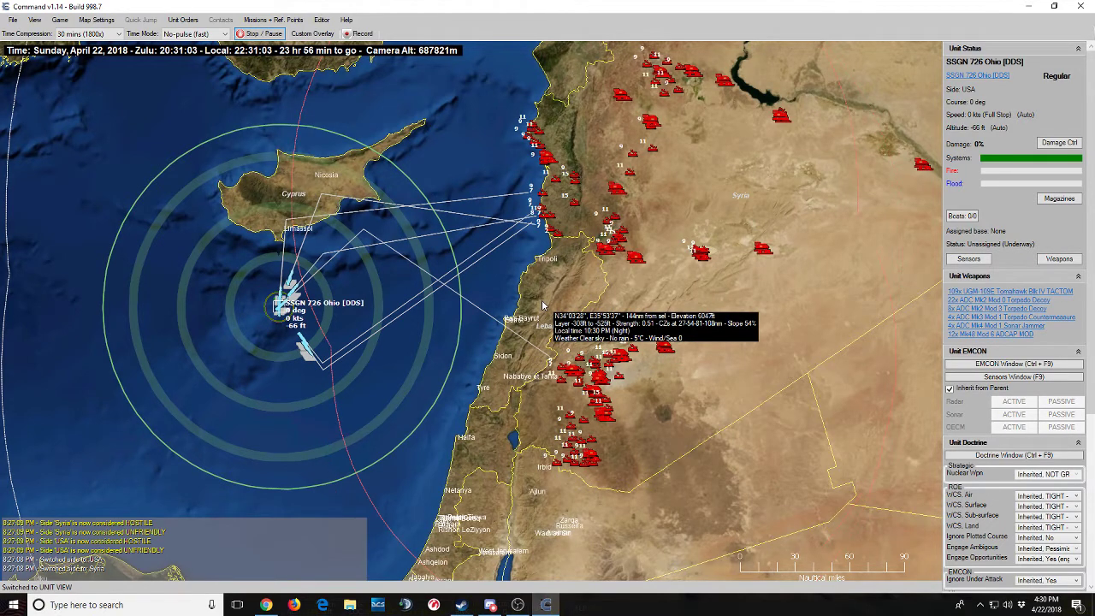
{"action": "scroll", "coordinate": [552, 300], "scroll_direction": "up", "scroll_amount": 2}
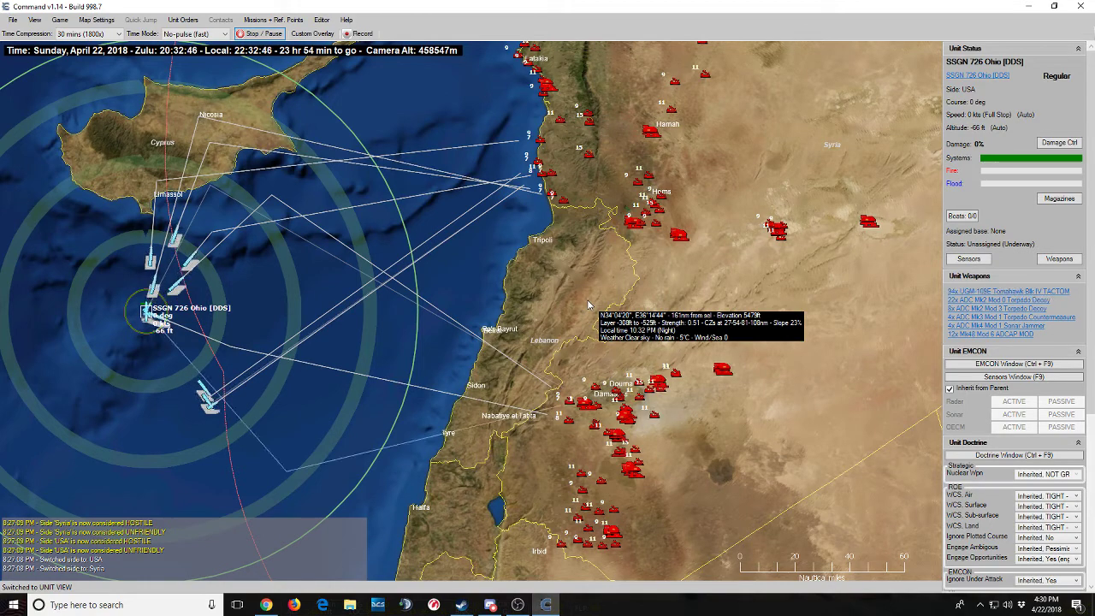
{"action": "scroll", "coordinate": [568, 297], "scroll_direction": "up", "scroll_amount": 2}
{"action": "scroll", "coordinate": [567, 295], "scroll_direction": "down", "scroll_amount": 1}
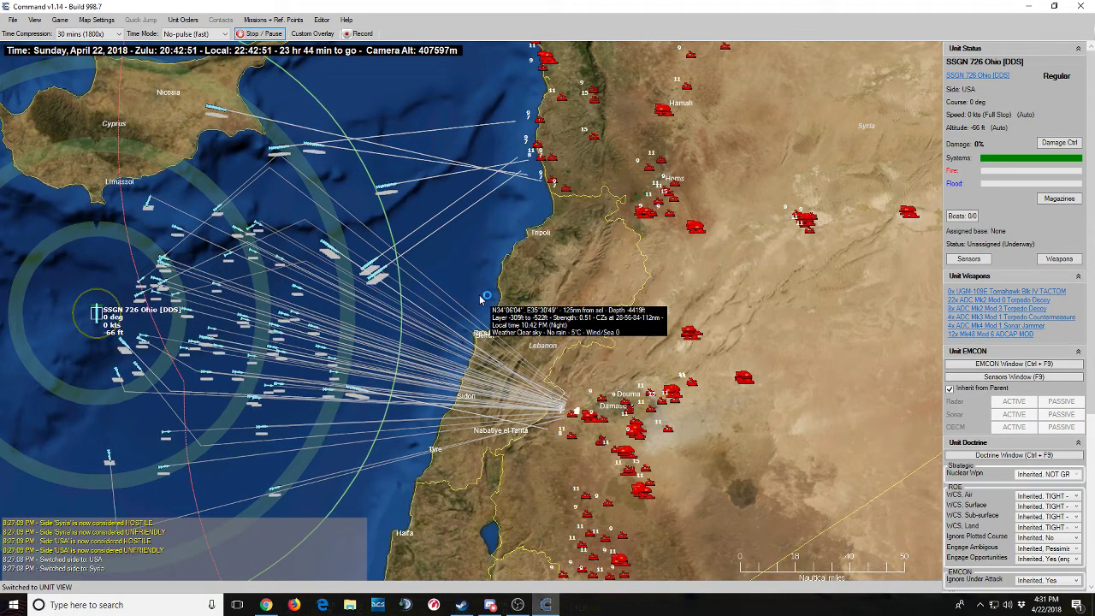
{"action": "scroll", "coordinate": [480, 299], "scroll_direction": "down", "scroll_amount": 1}
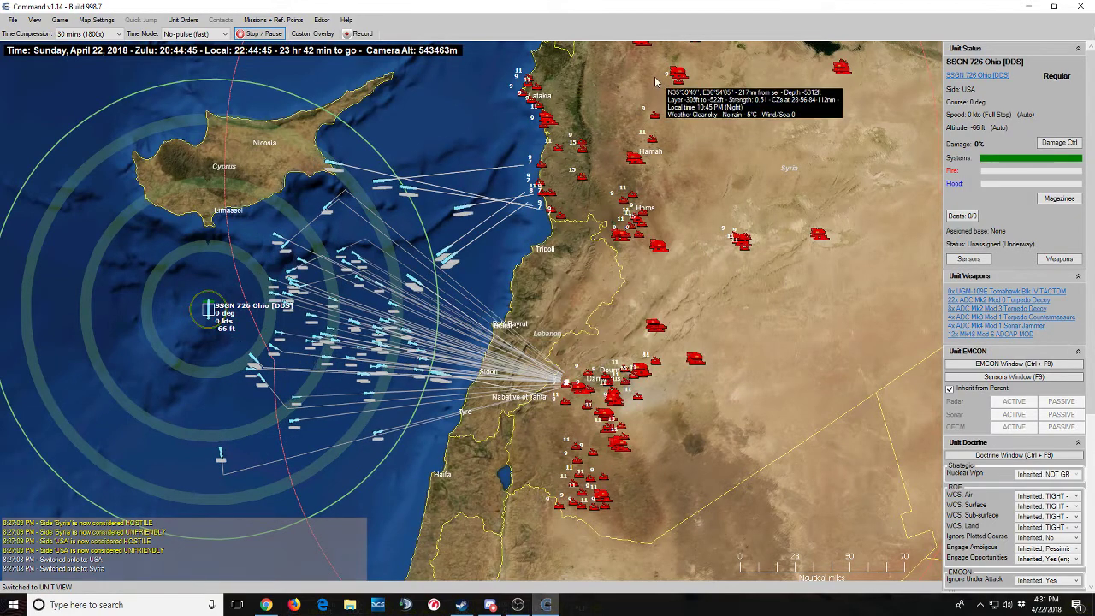
Turn on God's Eye view, inspect a Tomahawk and the strikes on the Syrian coast, and turn God's Eye view off.
{"action": "key", "text": "ctrl+shift+F1"}
{"action": "scroll", "coordinate": [569, 275], "scroll_direction": "up", "scroll_amount": 1}
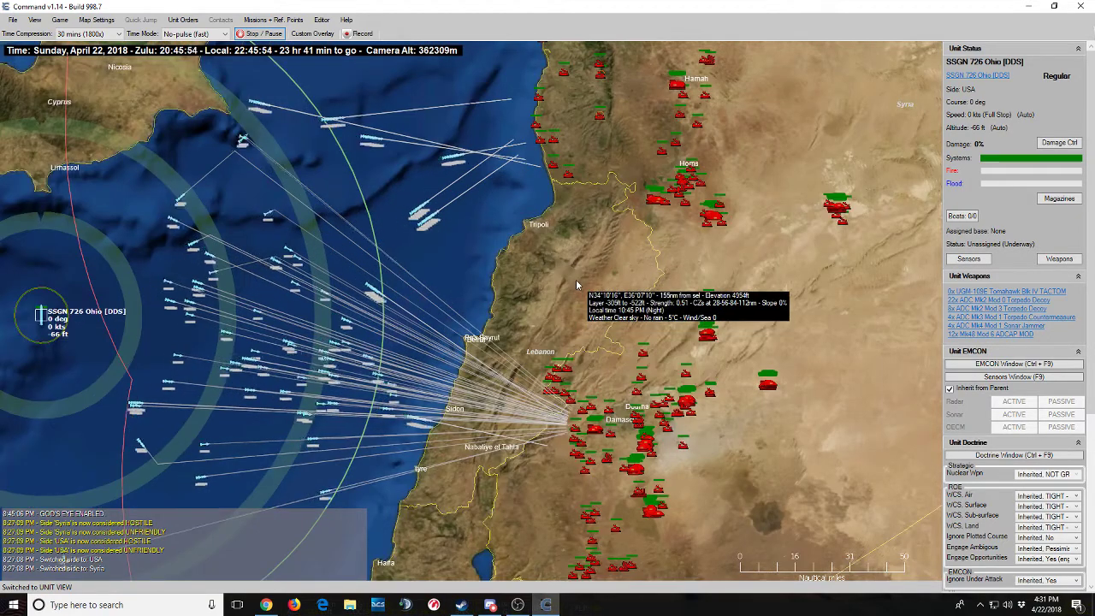
{"action": "scroll", "coordinate": [589, 270], "scroll_direction": "up", "scroll_amount": 1}
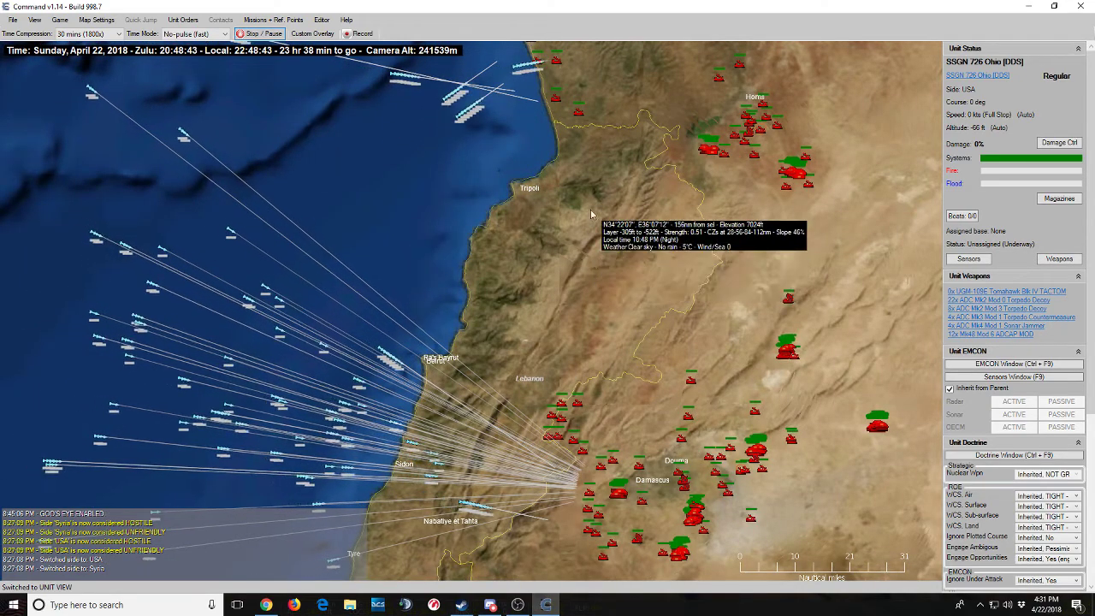
{"action": "key", "text": "Up"}
{"action": "key", "text": "Right"}
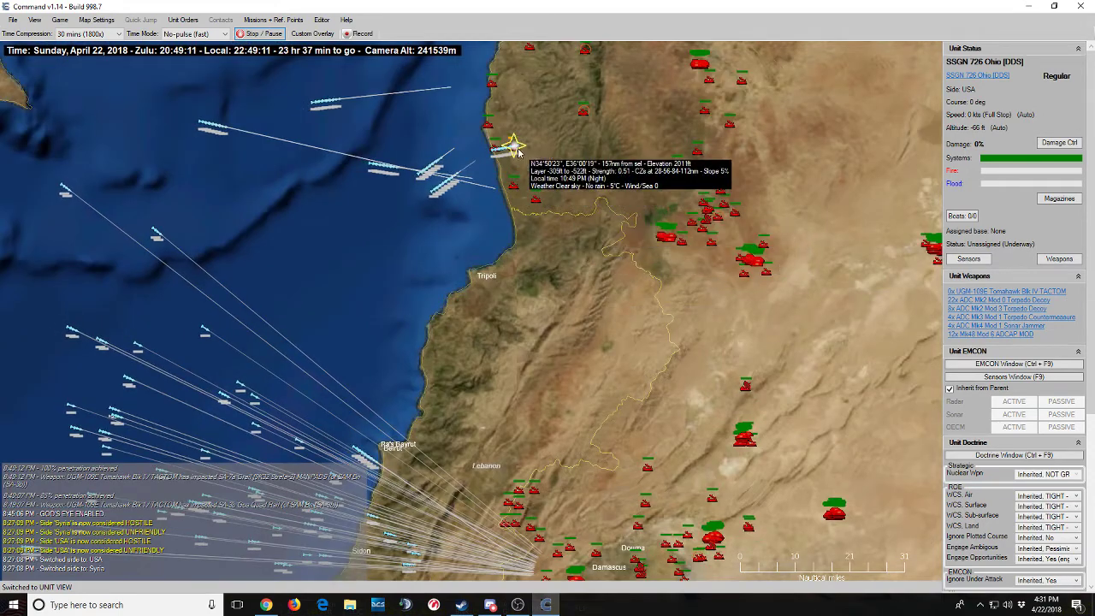
{"action": "left_click", "coordinate": [516, 152]}
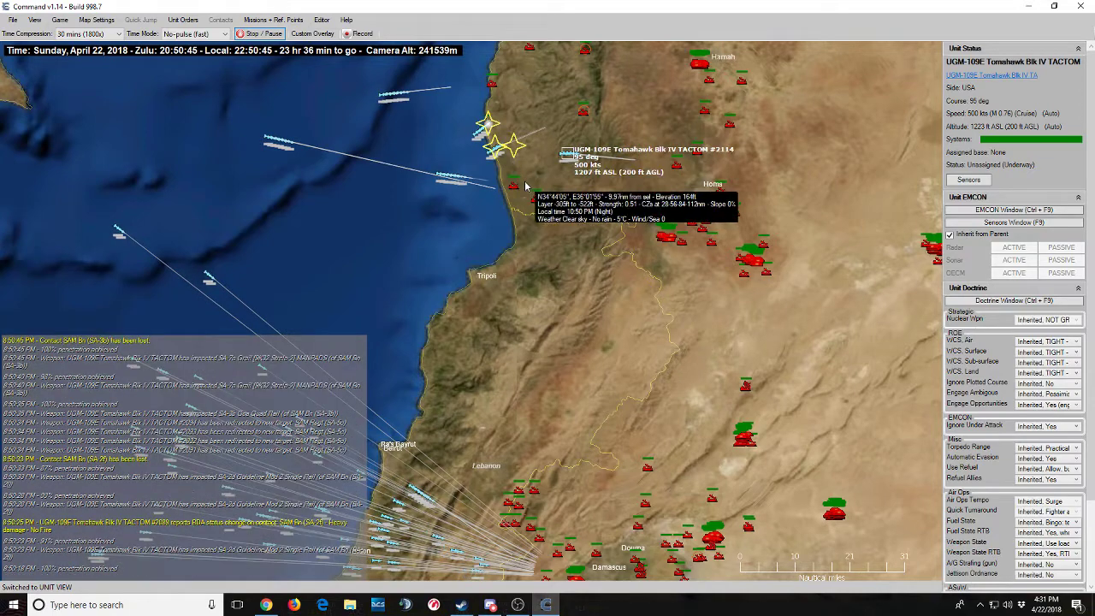
{"action": "scroll", "coordinate": [531, 186], "scroll_direction": "down", "scroll_amount": 3}
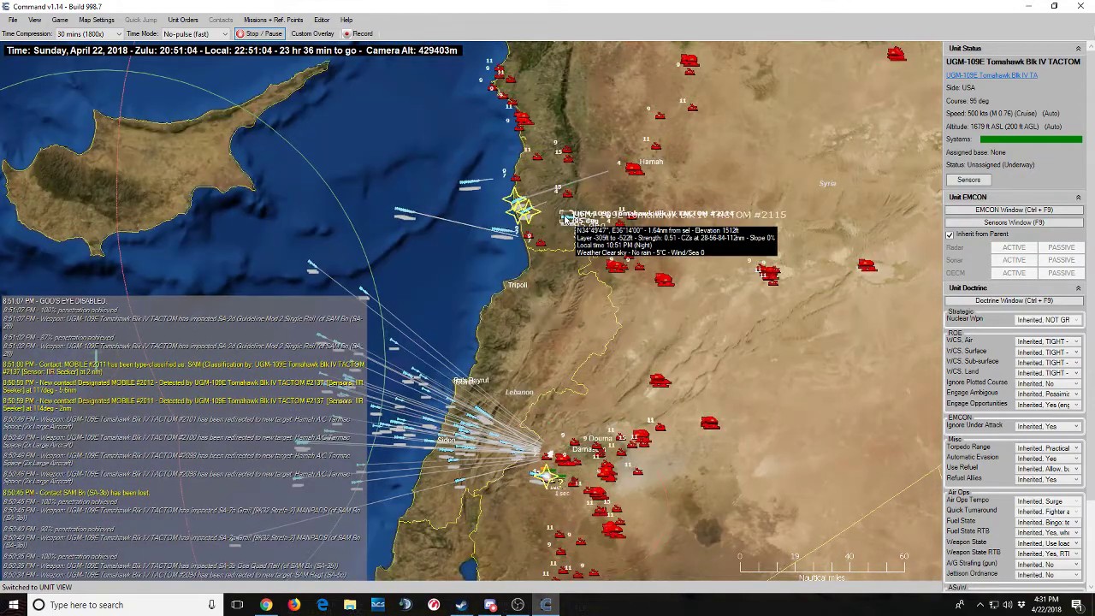
{"action": "scroll", "coordinate": [564, 216], "scroll_direction": "down", "scroll_amount": 1}
{"action": "scroll", "coordinate": [606, 212], "scroll_direction": "down", "scroll_amount": 1}
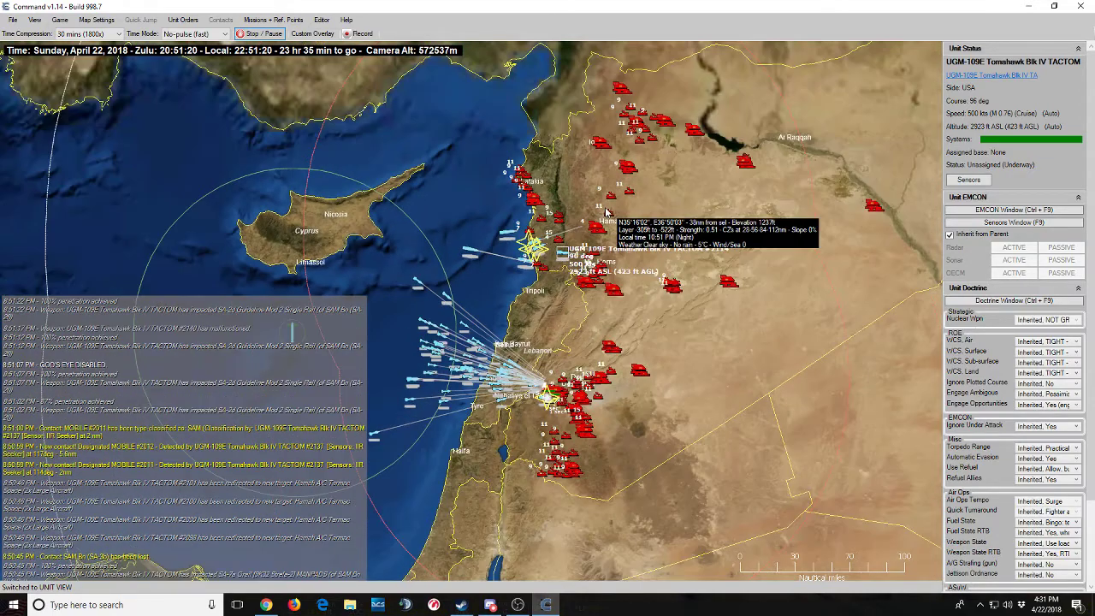
{"action": "scroll", "coordinate": [599, 227], "scroll_direction": "up", "scroll_amount": 1}
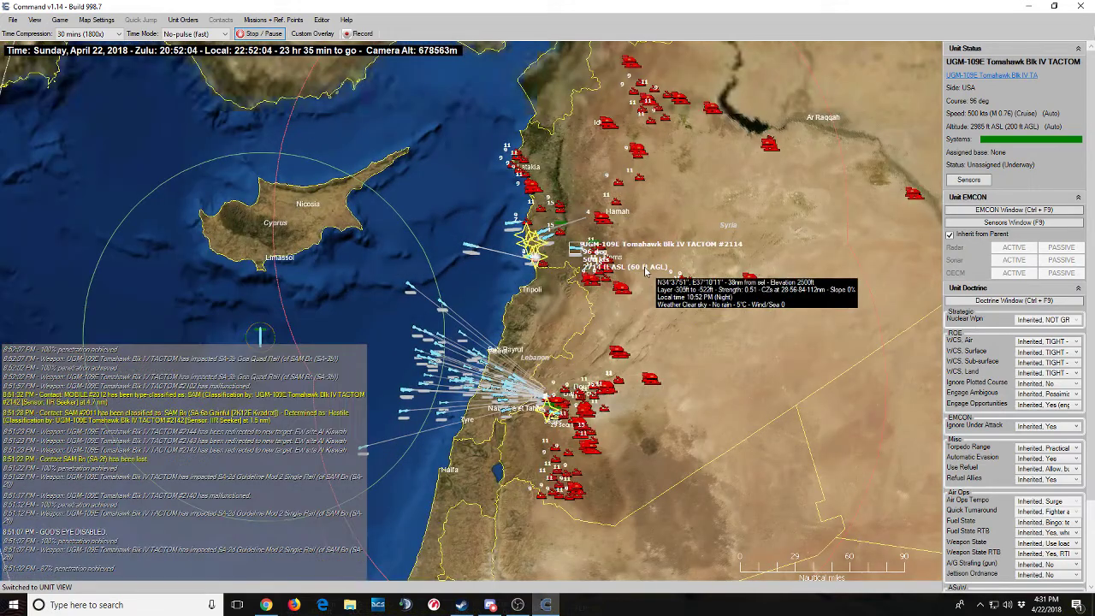
Return time compression to 1 sec (real-time), switch the active side to Syria, and resume the simulation after the contact message.
{"action": "key", "text": "Return"}
{"action": "left_click", "coordinate": [322, 19]}
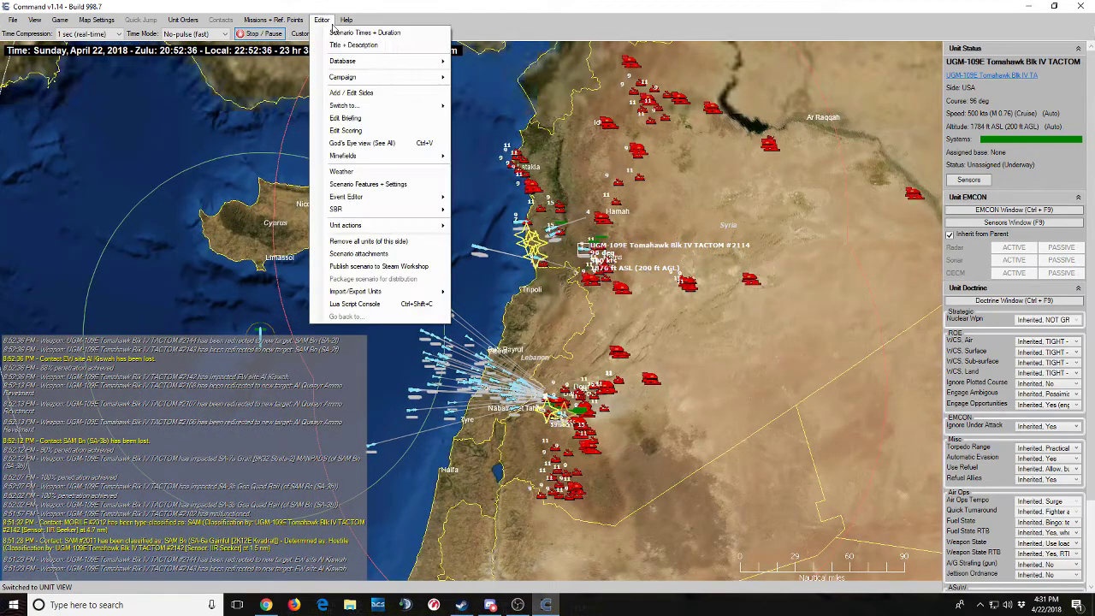
{"action": "mouse_move", "coordinate": [419, 106]}
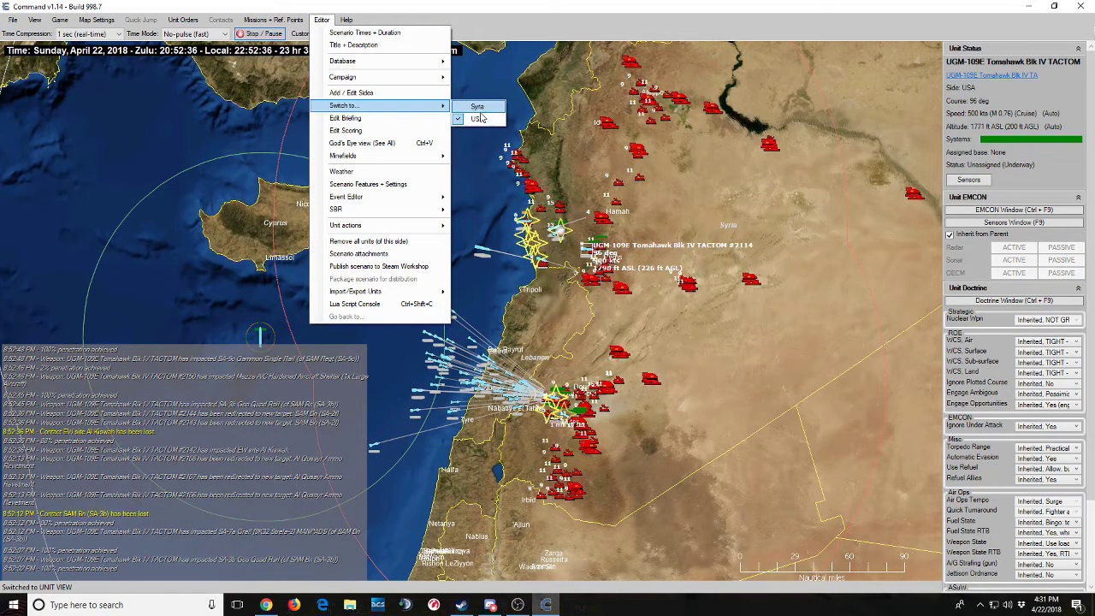
{"action": "left_click", "coordinate": [477, 107]}
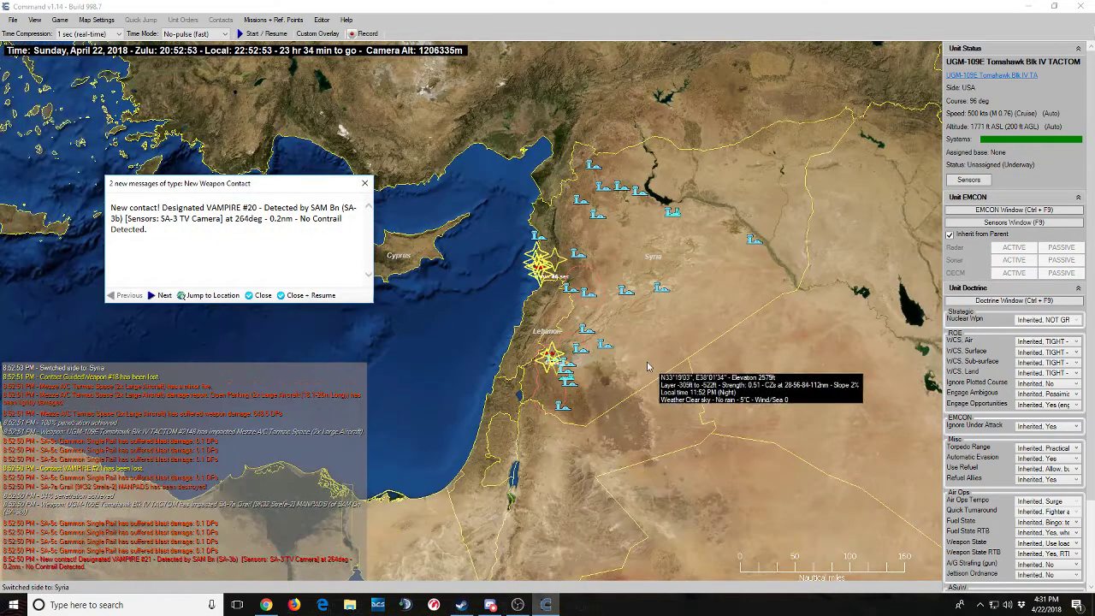
{"action": "key", "text": "space"}
Inspect the Tabqa AB and Syria EW groups, and examine the strike areas in western Syria.
{"action": "left_click", "coordinate": [672, 211]}
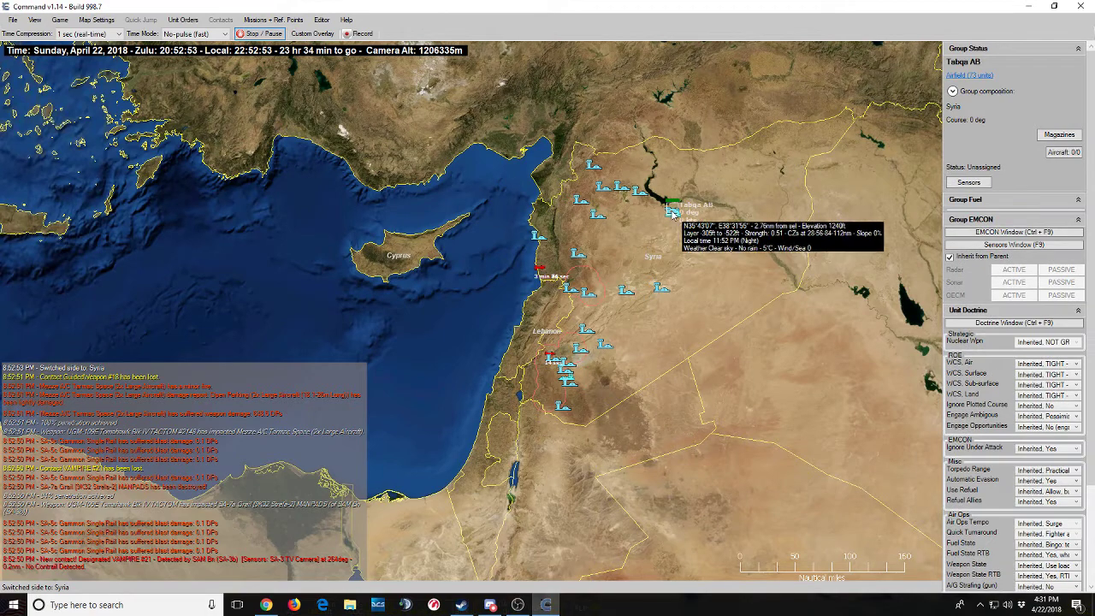
{"action": "left_click", "coordinate": [673, 214]}
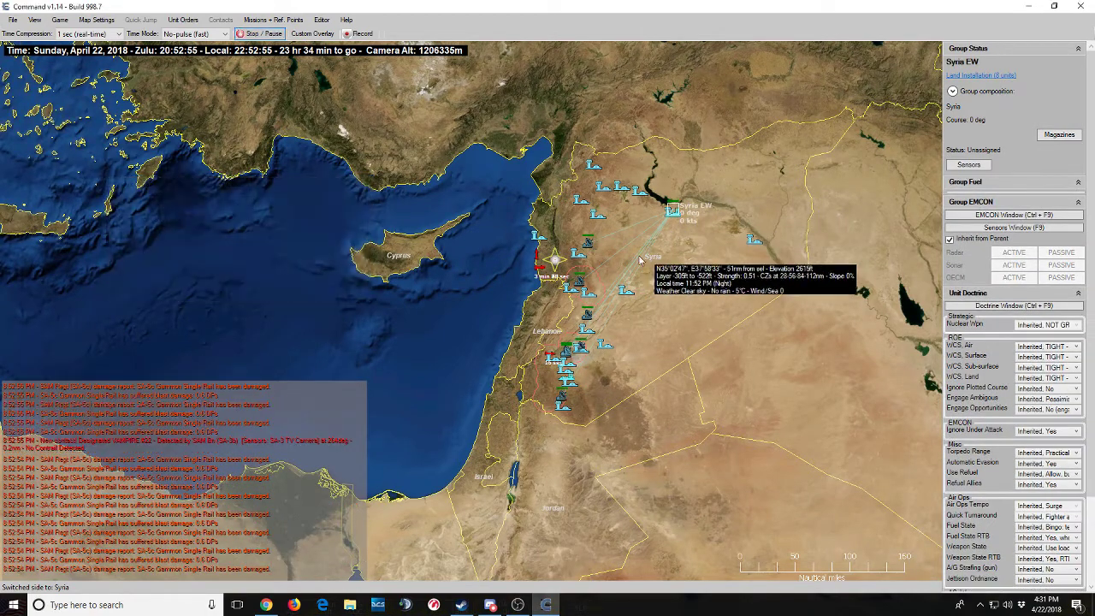
{"action": "scroll", "coordinate": [635, 267], "scroll_direction": "up", "scroll_amount": 2}
{"action": "scroll", "coordinate": [627, 267], "scroll_direction": "up", "scroll_amount": 2}
{"action": "key", "text": "space"}
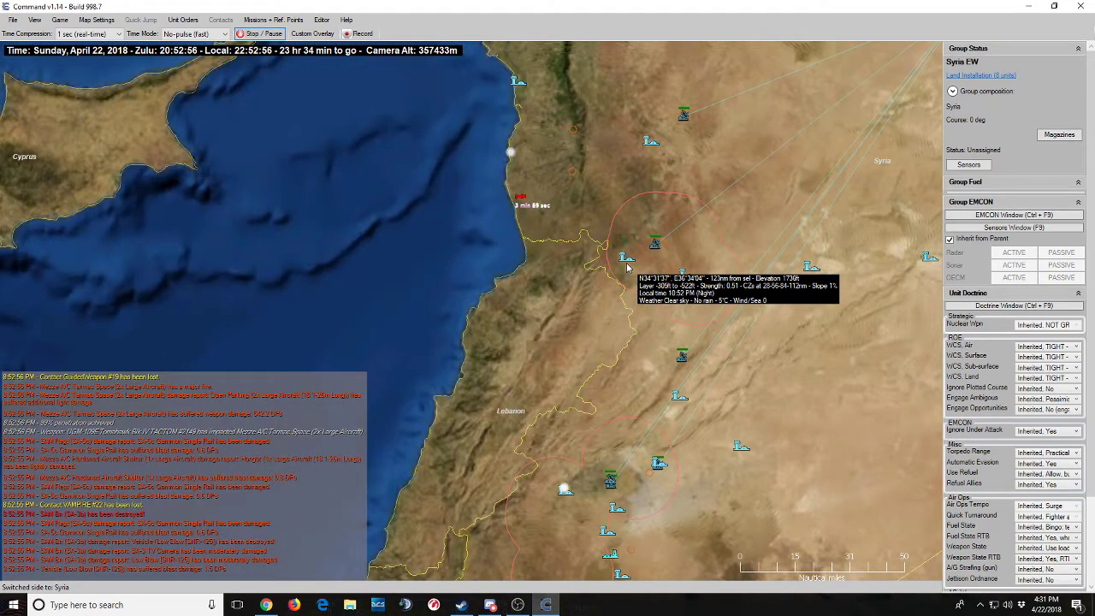
{"action": "scroll", "coordinate": [627, 267], "scroll_direction": "down", "scroll_amount": 1}
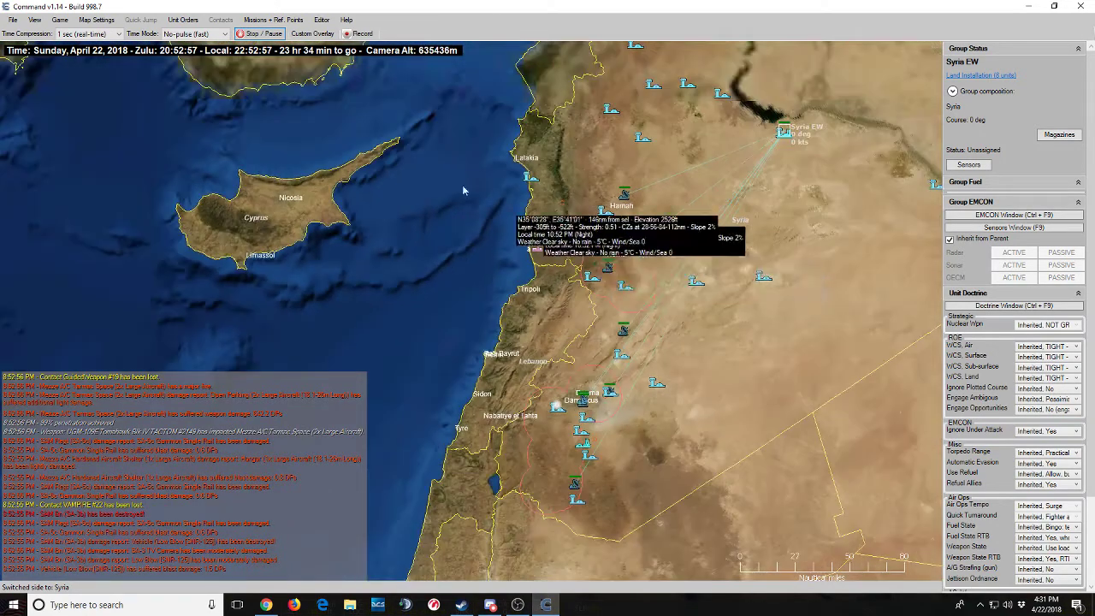
Set the Syria side's radar EMCON to Active, enforce it on all affected units, and resume the simulation.
{"action": "left_click", "coordinate": [60, 19]}
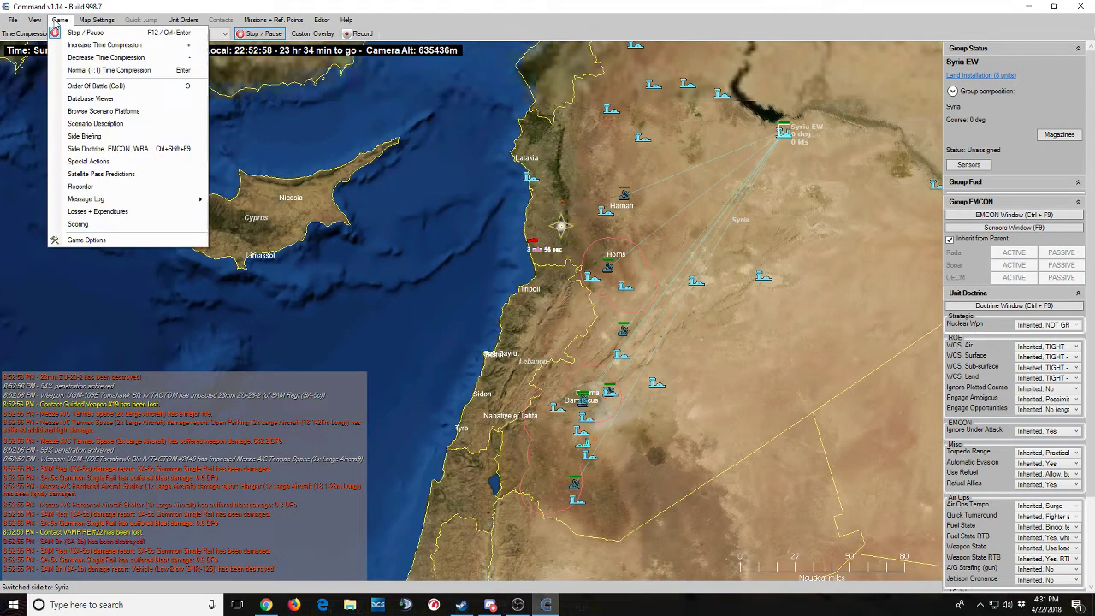
{"action": "left_click", "coordinate": [111, 148]}
{"action": "left_click", "coordinate": [304, 130]}
{"action": "scroll", "coordinate": [299, 168], "scroll_direction": "up", "scroll_amount": 1}
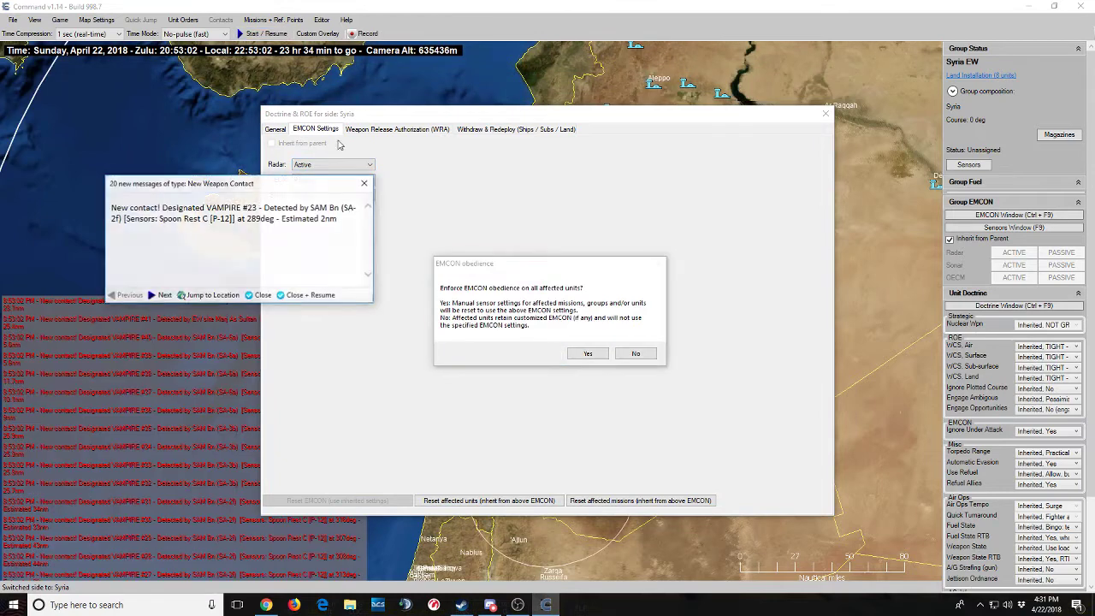
{"action": "left_click", "coordinate": [587, 354]}
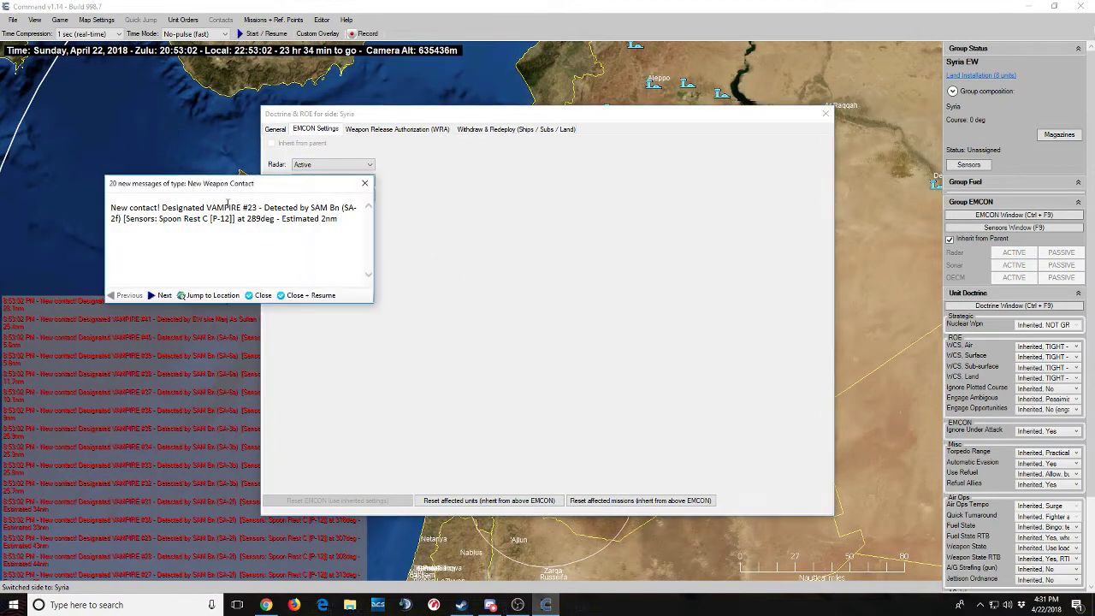
{"action": "left_click", "coordinate": [306, 295]}
{"action": "key", "text": "Escape"}
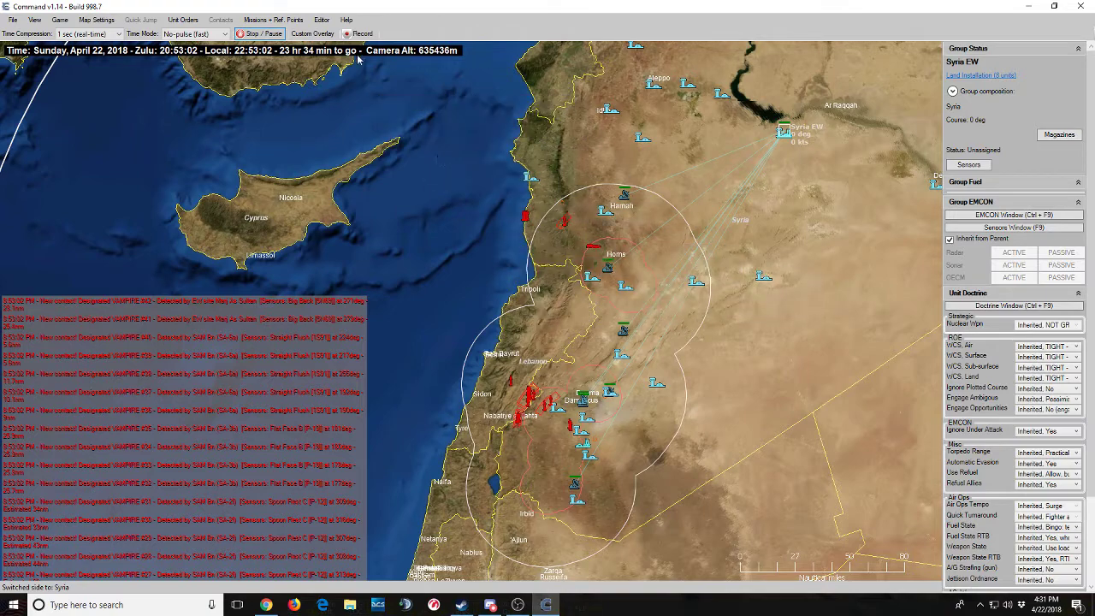
Examine the incoming missiles over western Syria, resuming the simulation after each new weapon contact message.
{"action": "scroll", "coordinate": [549, 383], "scroll_direction": "up", "scroll_amount": 2}
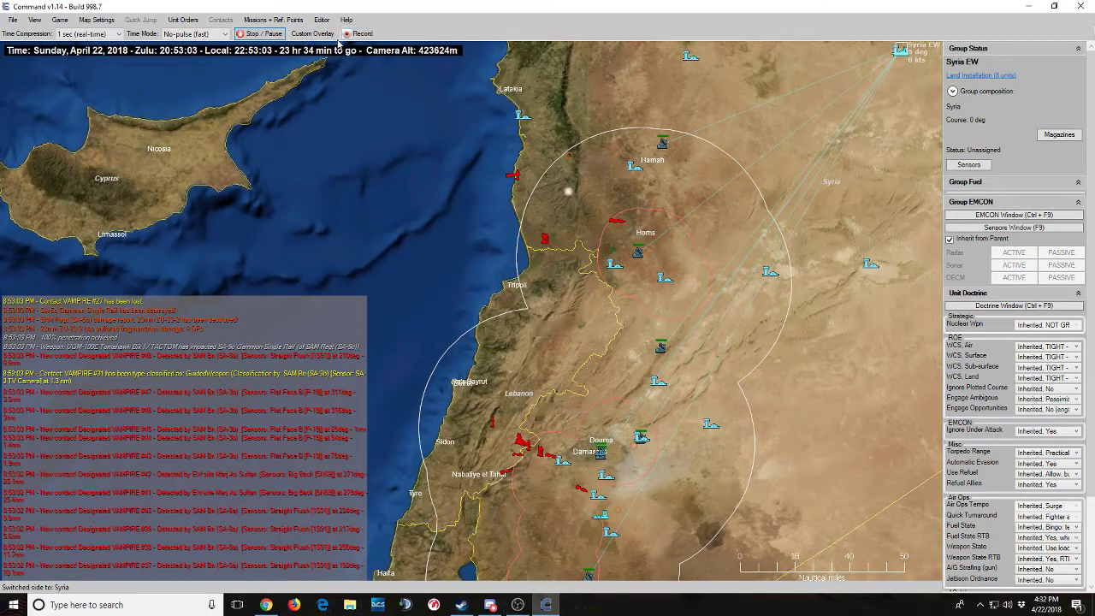
{"action": "left_click", "coordinate": [309, 300]}
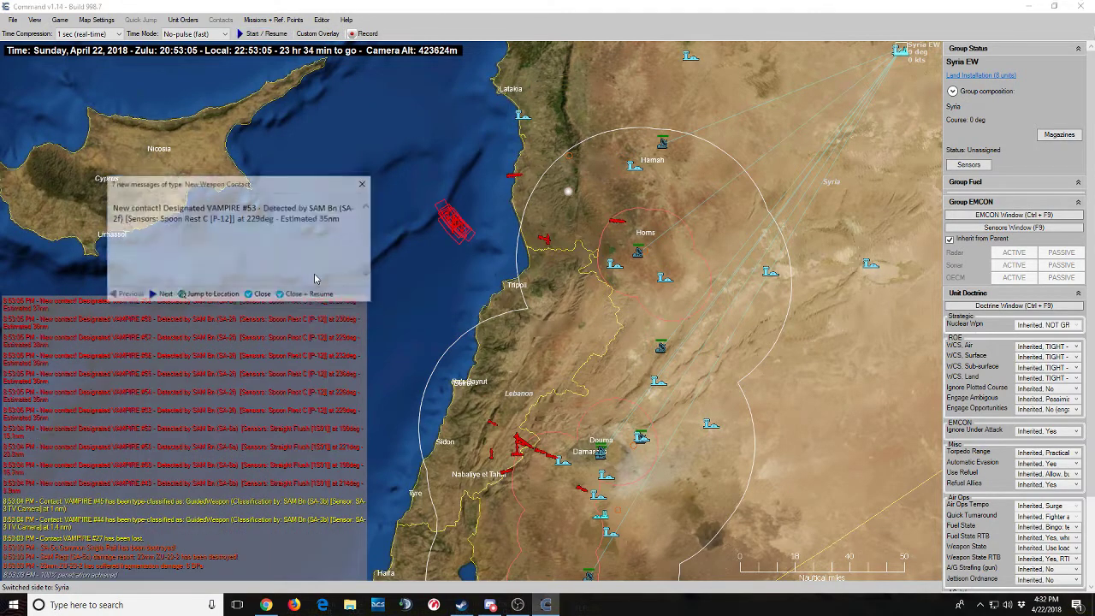
{"action": "left_click", "coordinate": [314, 279]}
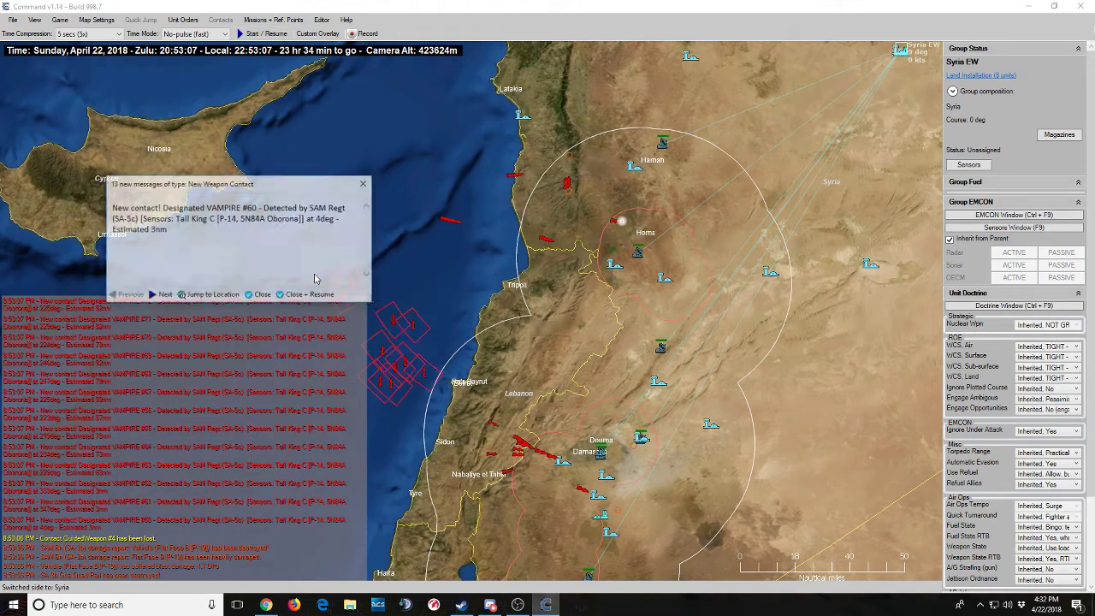
{"action": "left_click", "coordinate": [314, 279]}
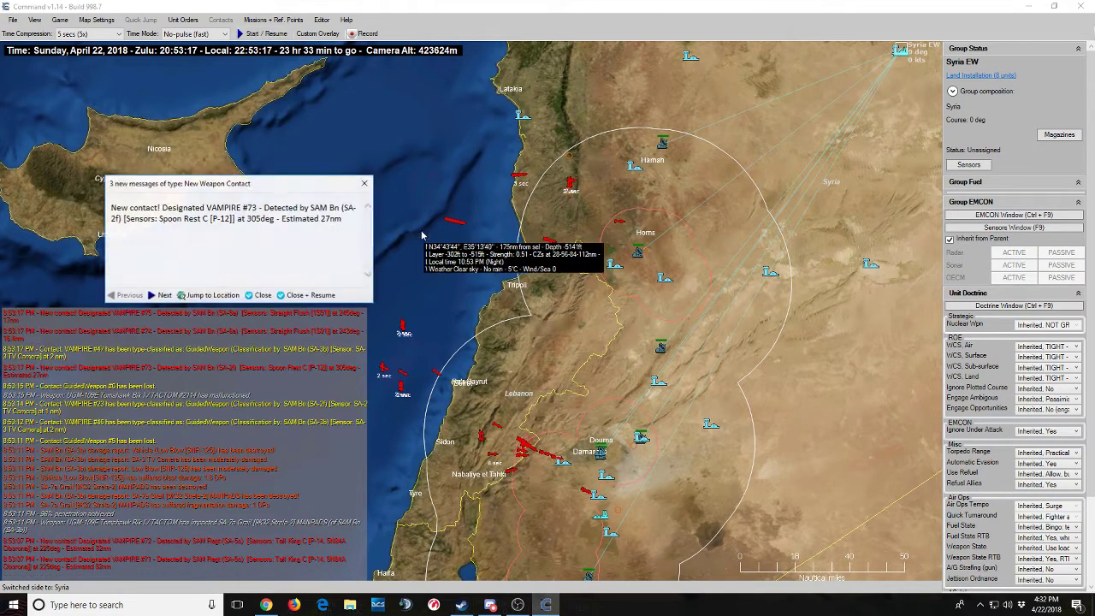
Switch the active side to USA, resume the simulation, and raise the time compression to 30 mins.
{"action": "left_click", "coordinate": [322, 20]}
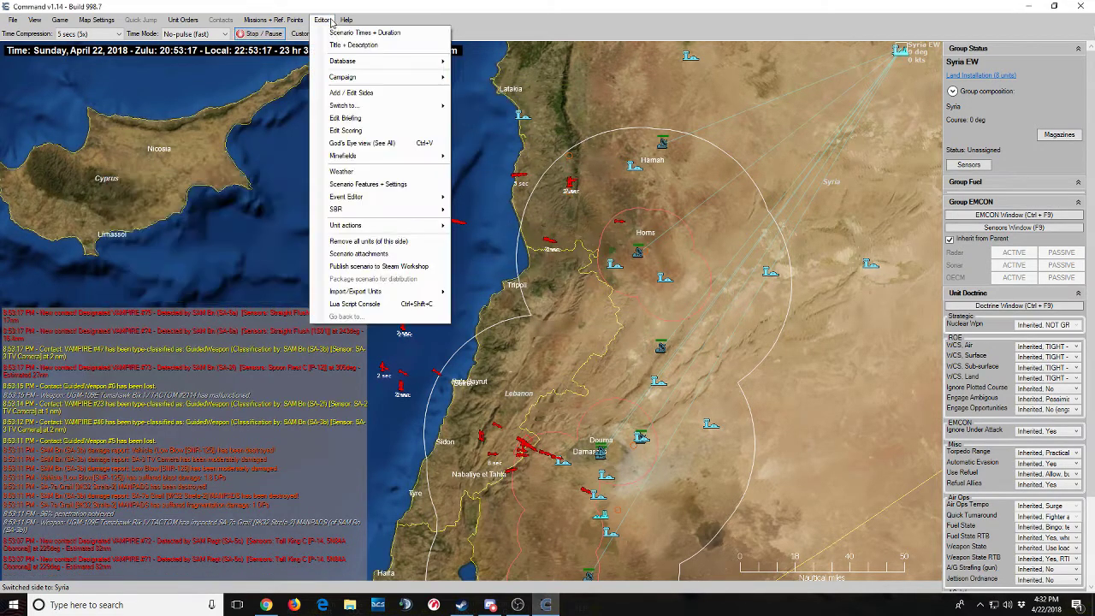
{"action": "left_click", "coordinate": [472, 105]}
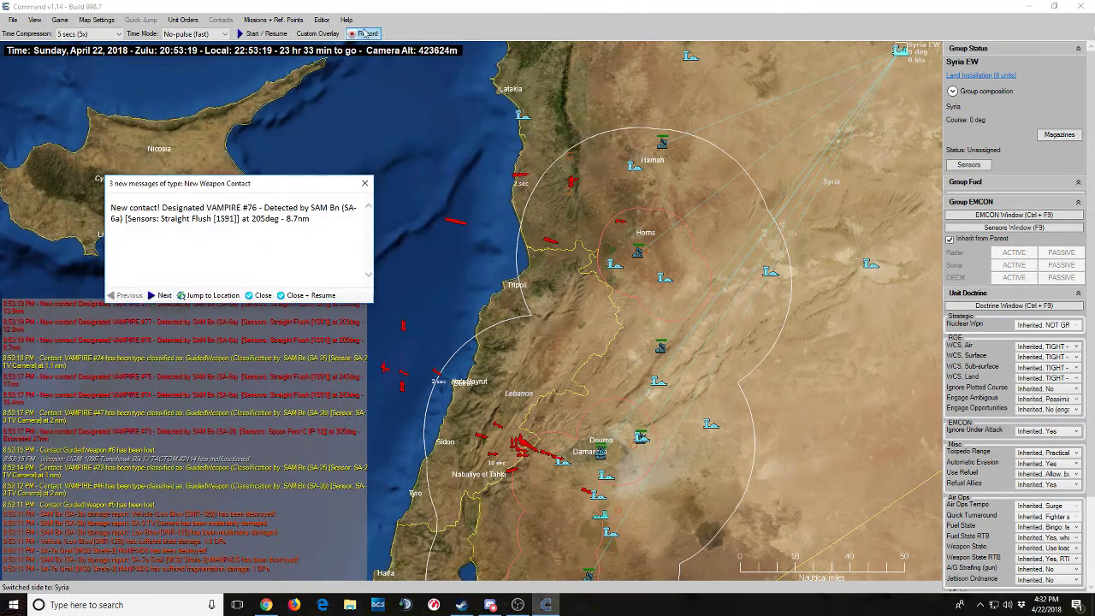
{"action": "left_click", "coordinate": [321, 20]}
{"action": "mouse_move", "coordinate": [422, 109]}
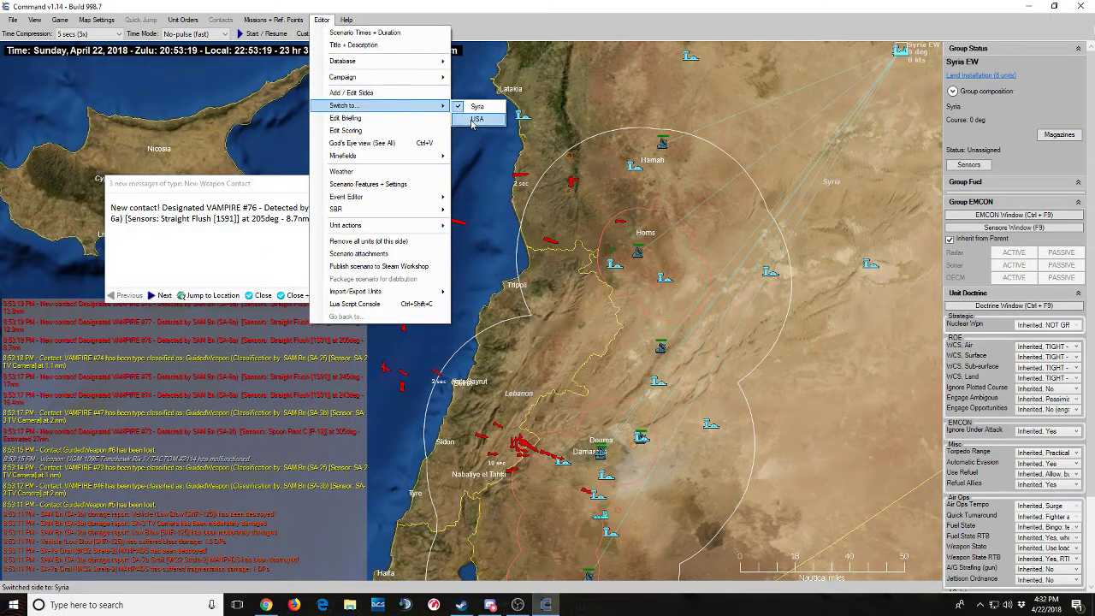
{"action": "left_click", "coordinate": [476, 119]}
{"action": "scroll", "coordinate": [550, 372], "scroll_direction": "up", "scroll_amount": 2}
{"action": "key", "text": "space"}
{"action": "scroll", "coordinate": [538, 367], "scroll_direction": "up", "scroll_amount": 3}
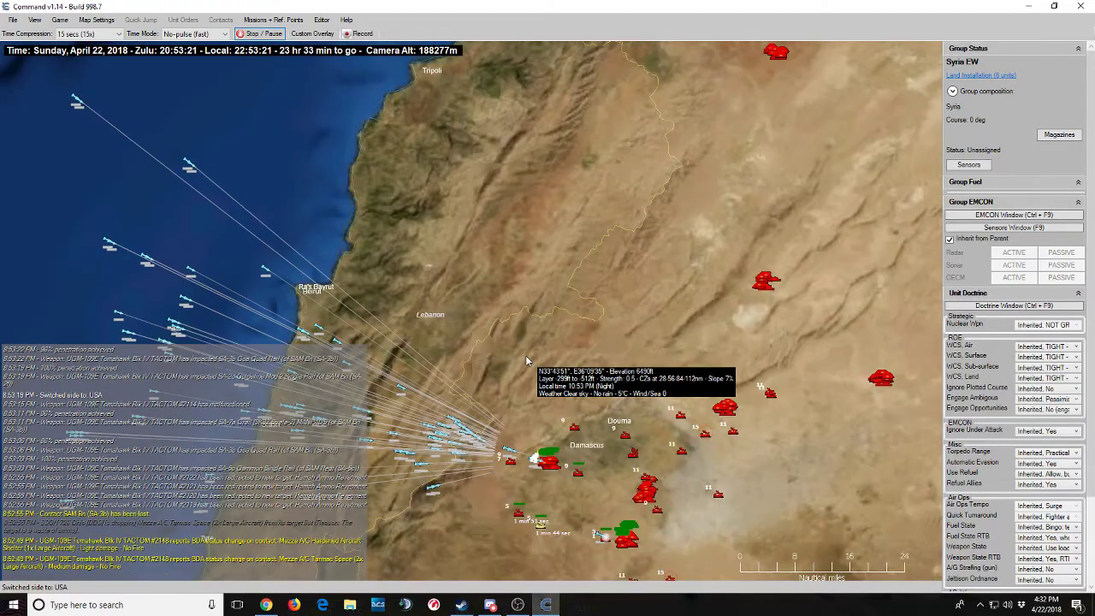
{"action": "key", "text": "KP_Add"}
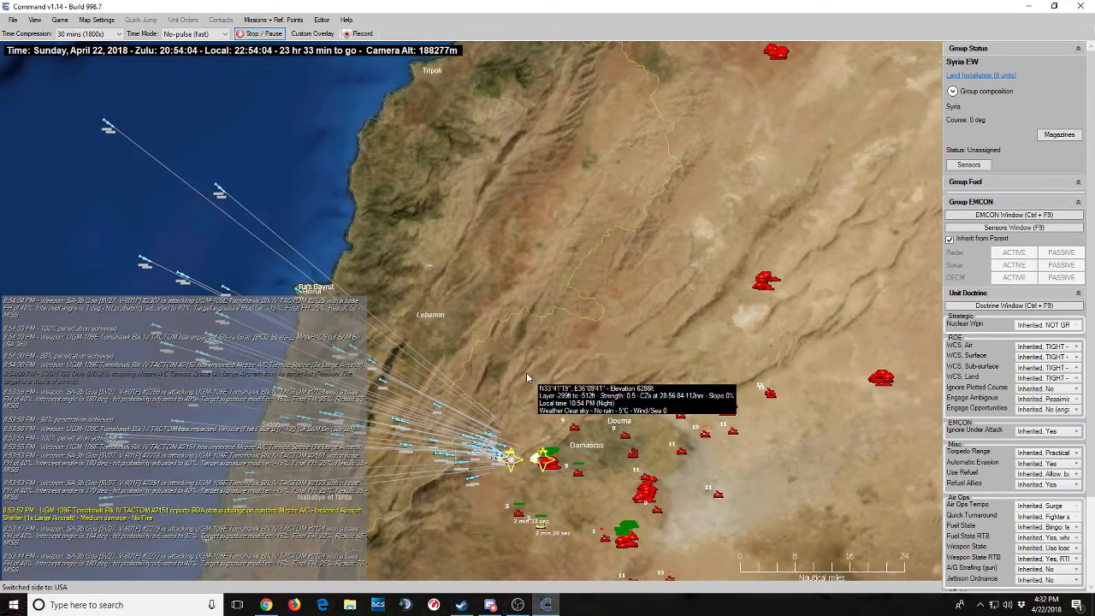
Examine the Tomahawk impacts on Mezze air base near Damascus and inspect a struck A/C Tarmac Space (2x Large Aircraft).
{"action": "key", "text": "Down"}
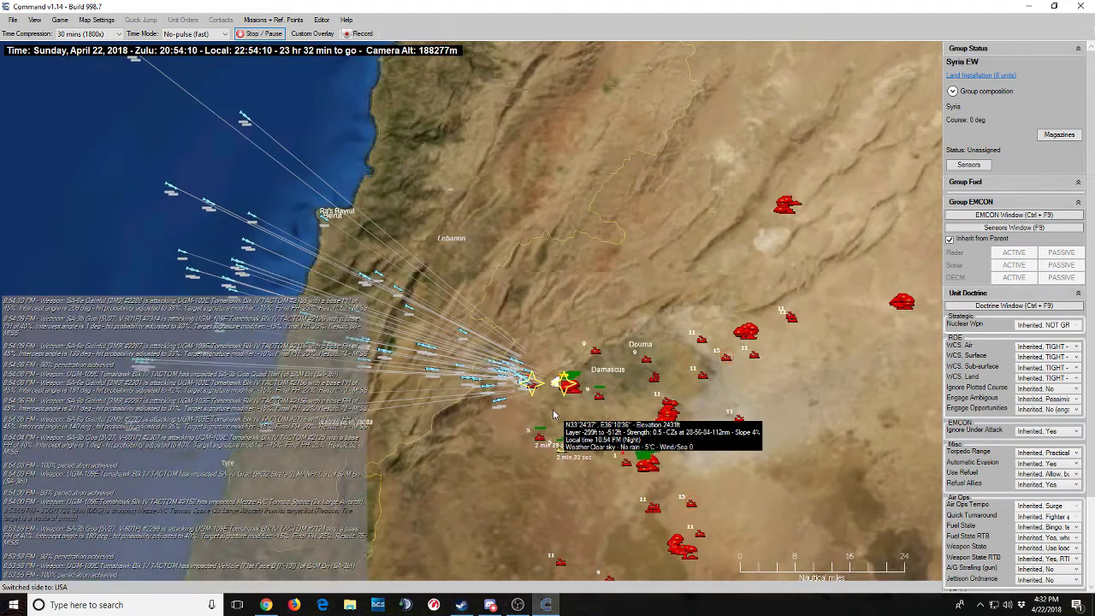
{"action": "scroll", "coordinate": [575, 434], "scroll_direction": "up", "scroll_amount": 3}
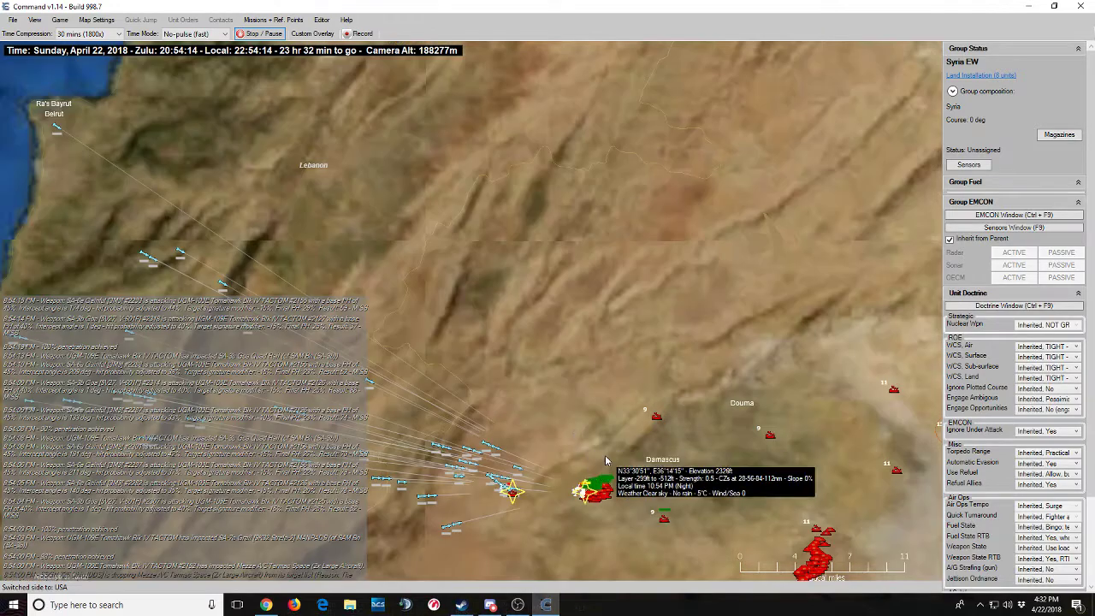
{"action": "scroll", "coordinate": [596, 446], "scroll_direction": "up", "scroll_amount": 3}
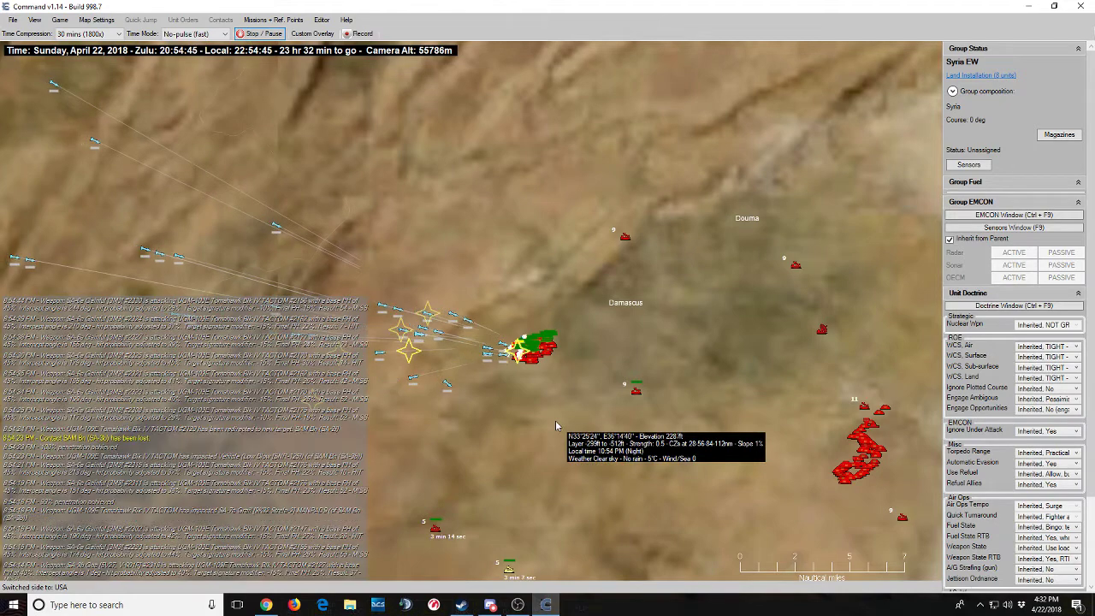
{"action": "scroll", "coordinate": [555, 420], "scroll_direction": "up", "scroll_amount": 3}
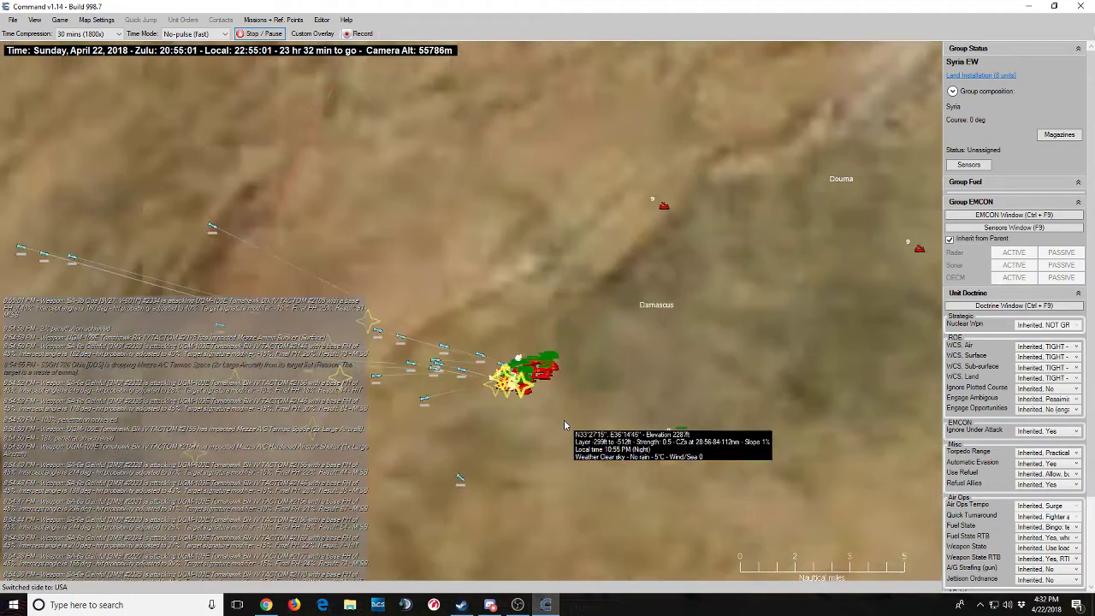
{"action": "scroll", "coordinate": [574, 446], "scroll_direction": "up", "scroll_amount": 2}
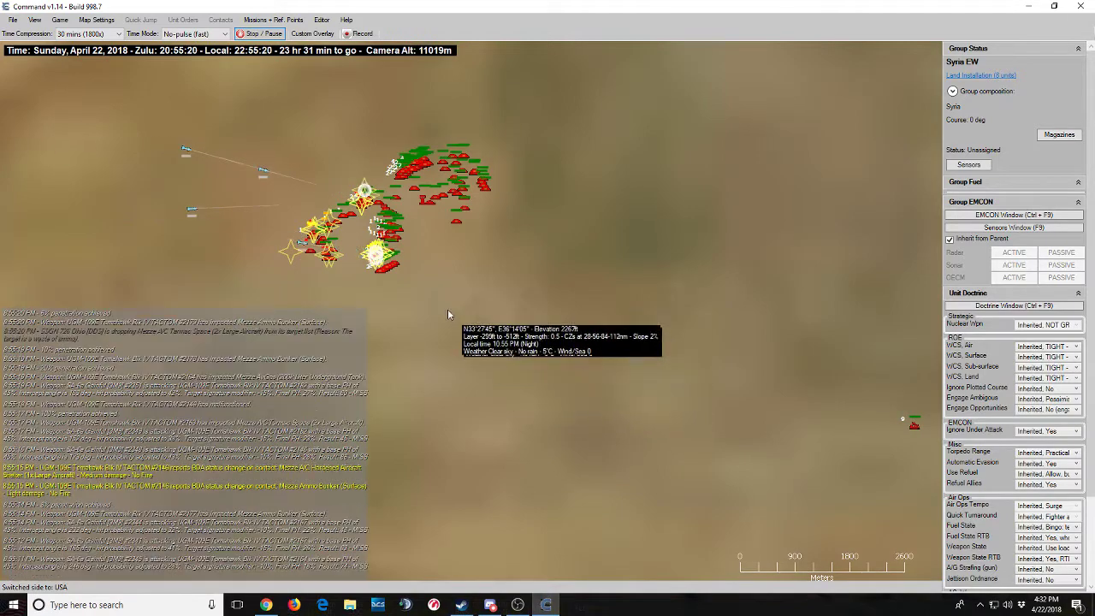
{"action": "scroll", "coordinate": [407, 271], "scroll_direction": "down", "scroll_amount": 1}
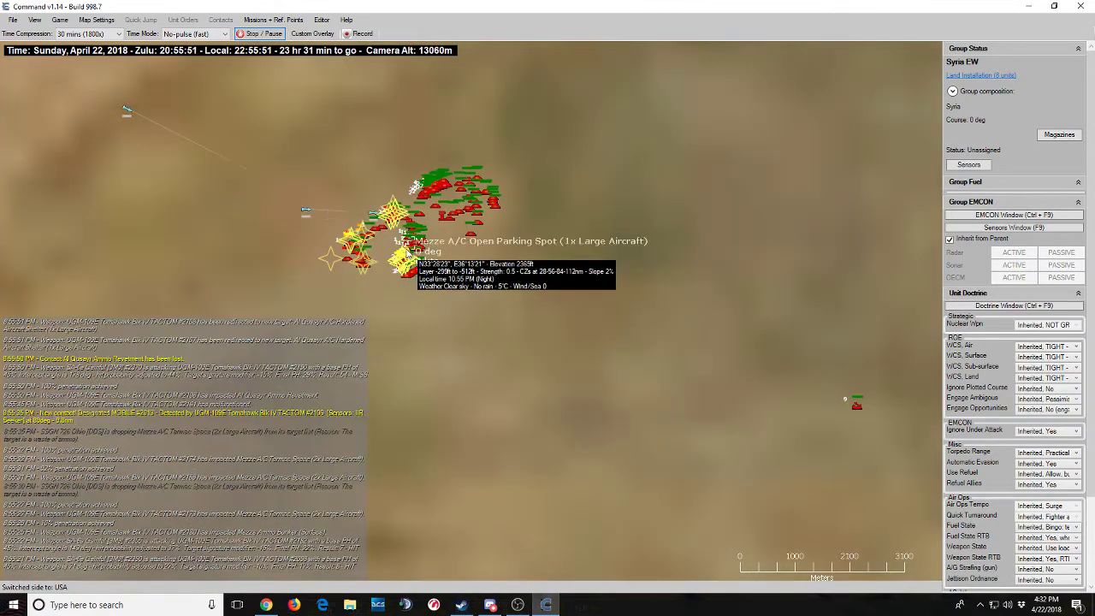
{"action": "scroll", "coordinate": [402, 250], "scroll_direction": "up", "scroll_amount": 2}
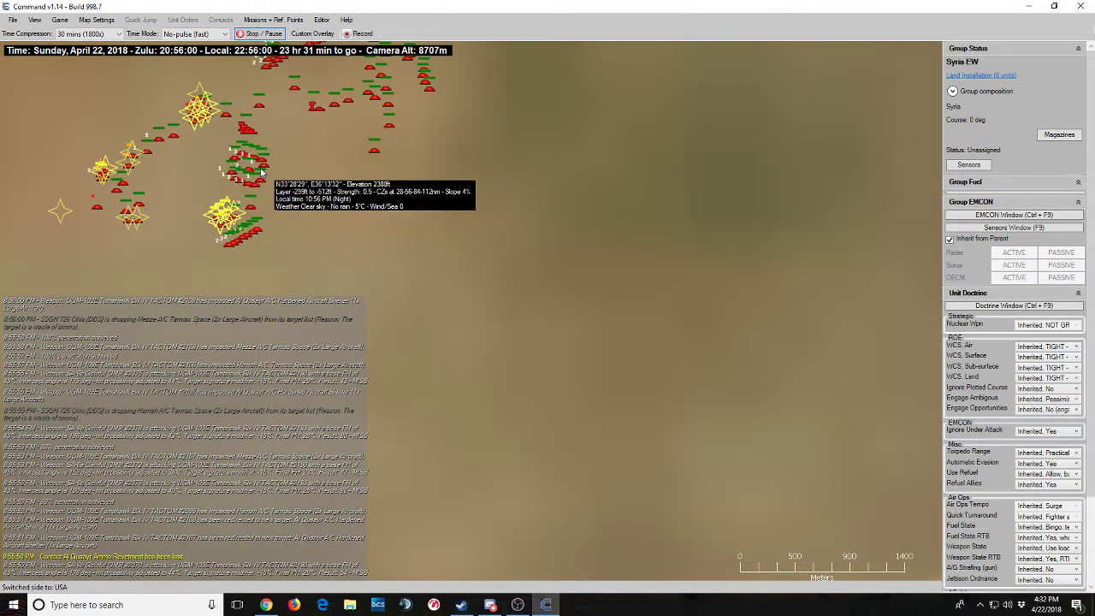
{"action": "scroll", "coordinate": [220, 163], "scroll_direction": "up", "scroll_amount": 1}
{"action": "scroll", "coordinate": [480, 195], "scroll_direction": "up", "scroll_amount": 1}
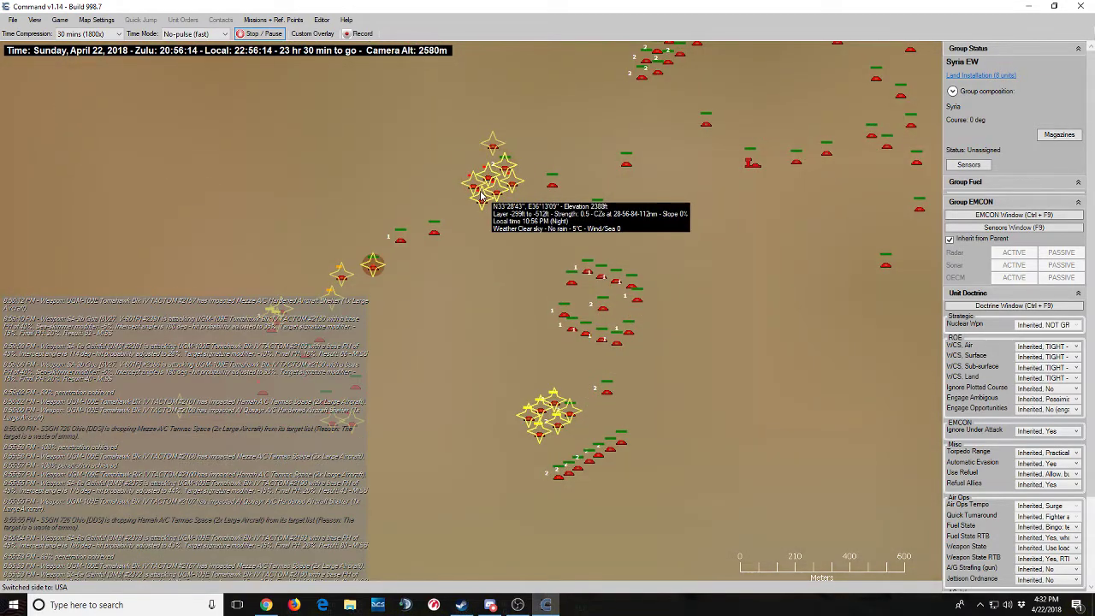
{"action": "left_click", "coordinate": [481, 195]}
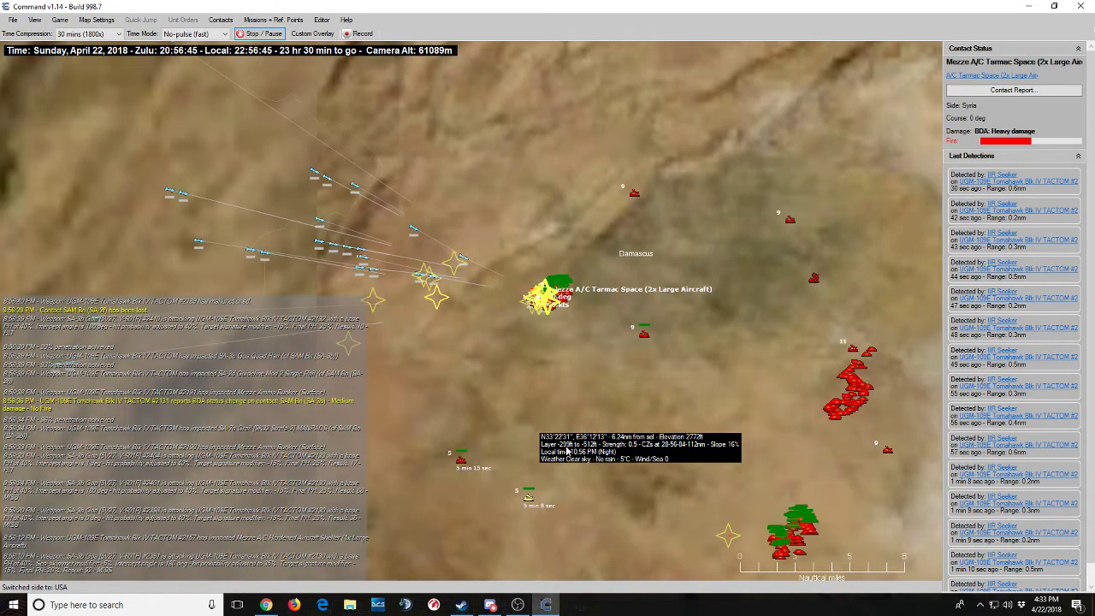
Examine the progress of the remaining Tomahawk strikes around Damascus, Homs and Hamah.
{"action": "scroll", "coordinate": [572, 388], "scroll_direction": "down", "scroll_amount": 1}
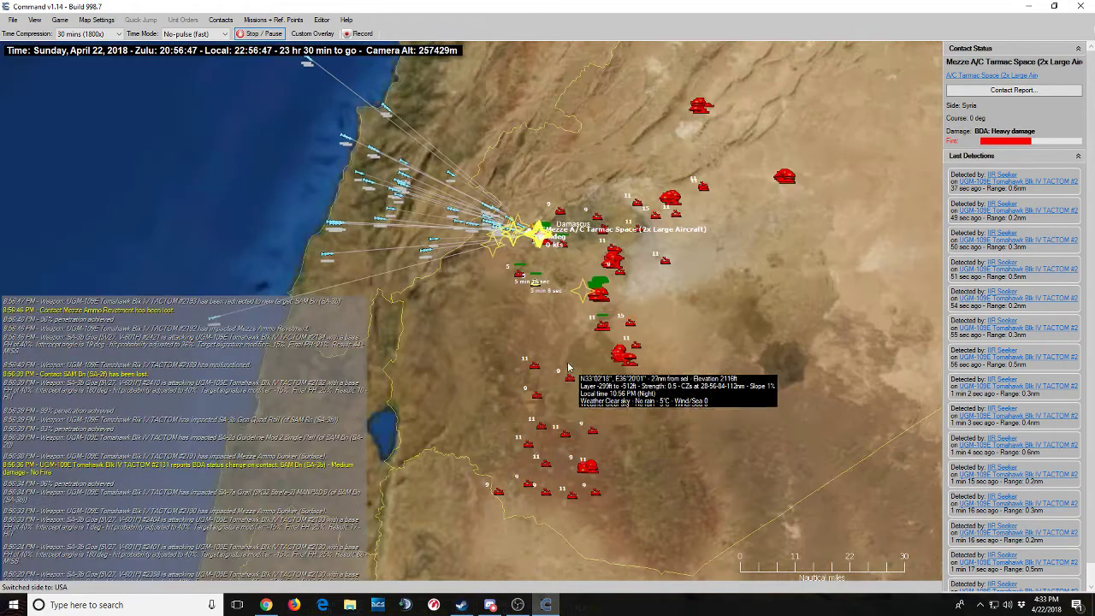
{"action": "scroll", "coordinate": [565, 154], "scroll_direction": "down", "scroll_amount": 2}
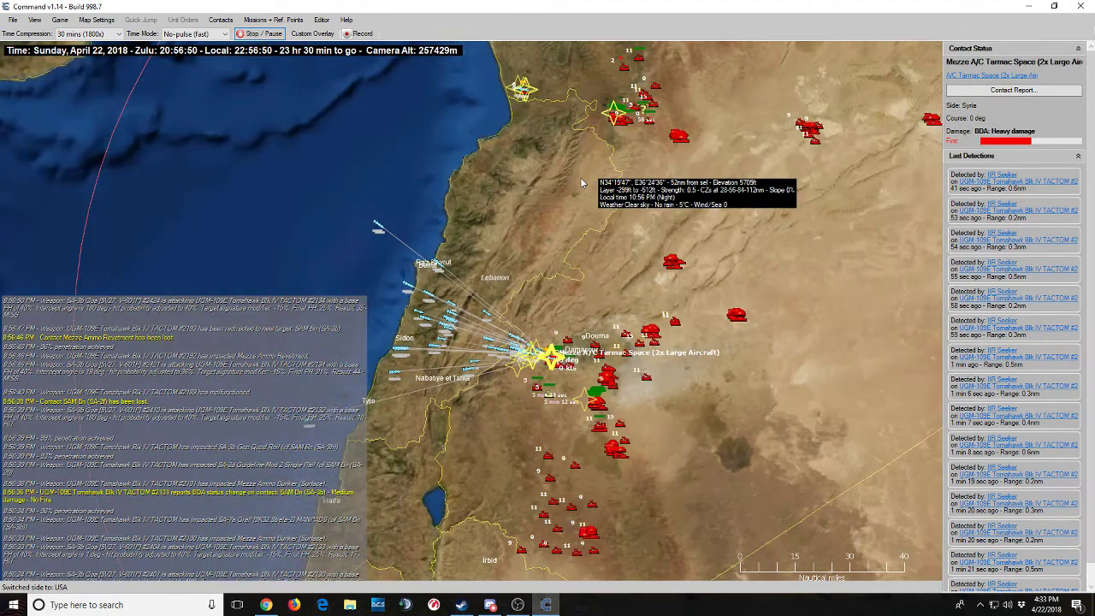
{"action": "scroll", "coordinate": [590, 192], "scroll_direction": "up", "scroll_amount": 2}
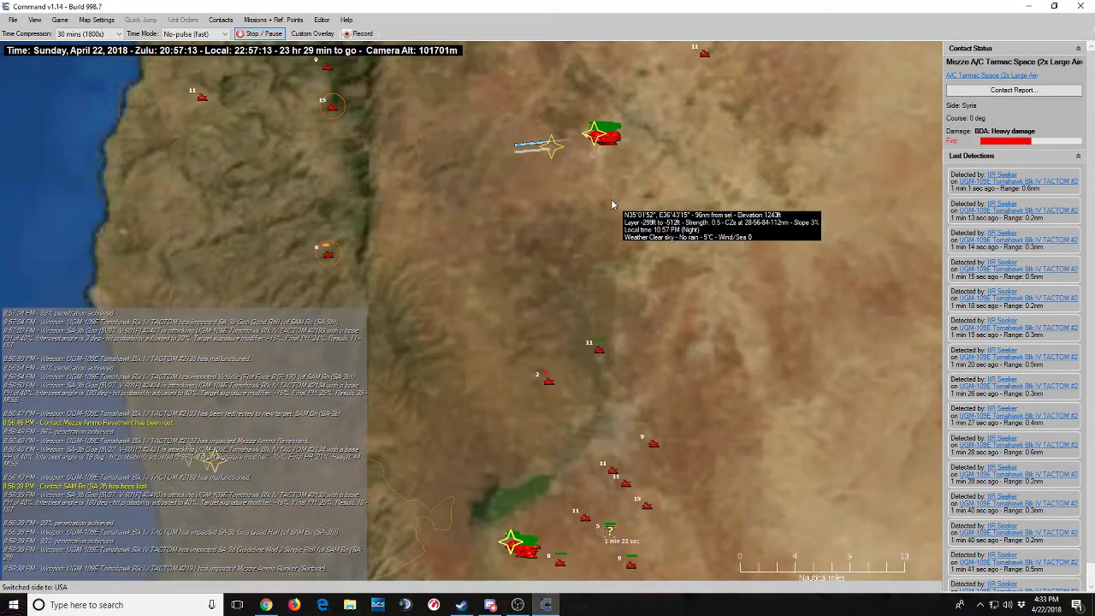
{"action": "scroll", "coordinate": [604, 228], "scroll_direction": "down", "scroll_amount": 3}
{"action": "scroll", "coordinate": [539, 235], "scroll_direction": "up", "scroll_amount": 1}
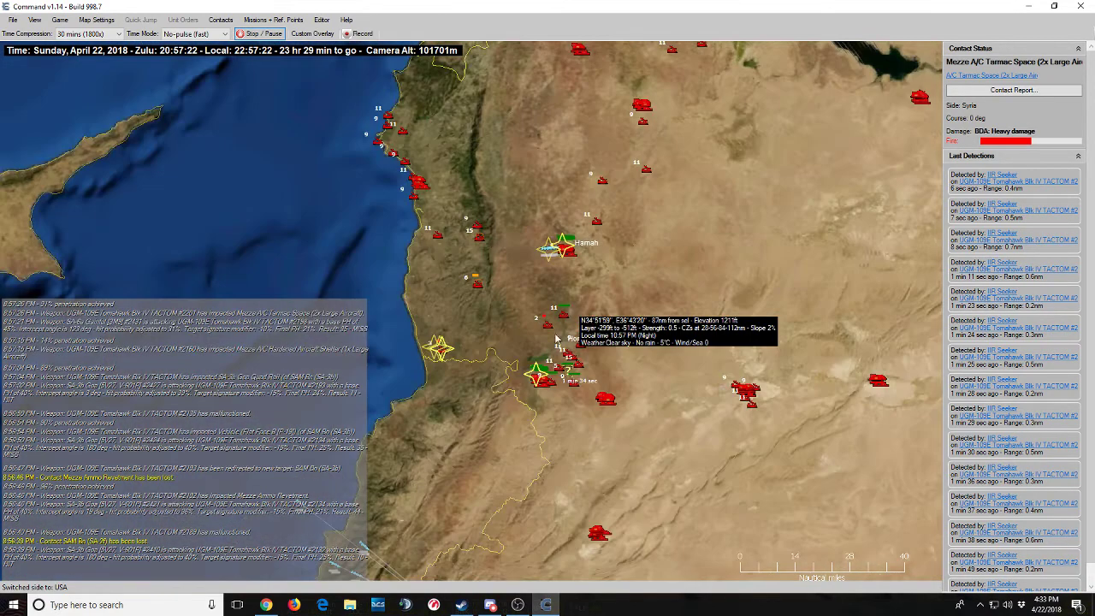
{"action": "scroll", "coordinate": [390, 395], "scroll_direction": "down", "scroll_amount": 3}
{"action": "scroll", "coordinate": [360, 373], "scroll_direction": "up", "scroll_amount": 1}
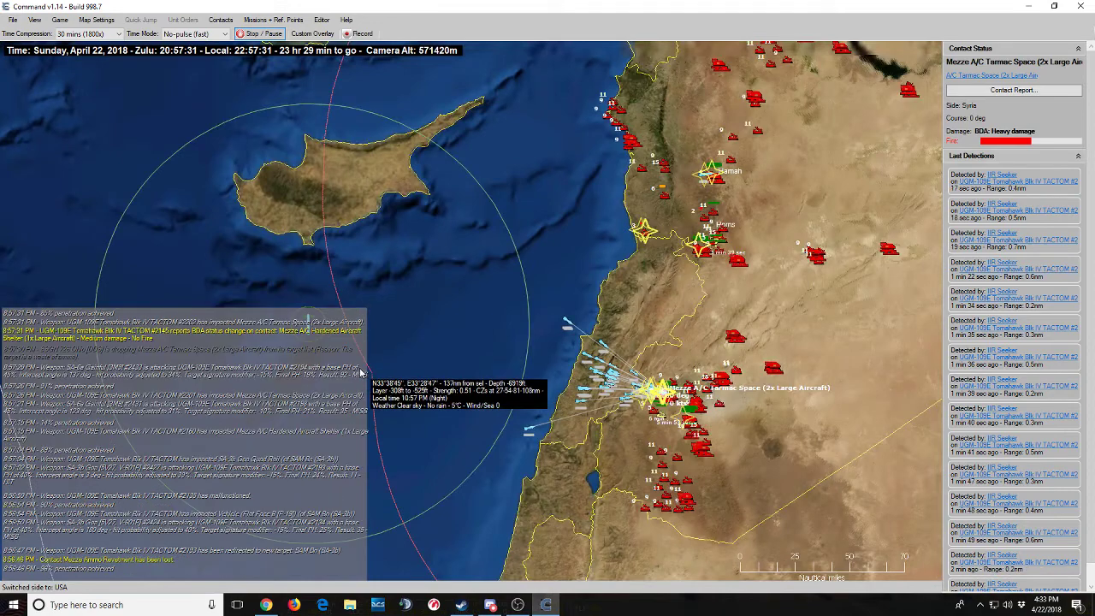
Clone the SSGN 726 Ohio just south of its position and delete the clone.
{"action": "scroll", "coordinate": [360, 373], "scroll_direction": "down", "scroll_amount": 1}
{"action": "left_click", "coordinate": [554, 245]}
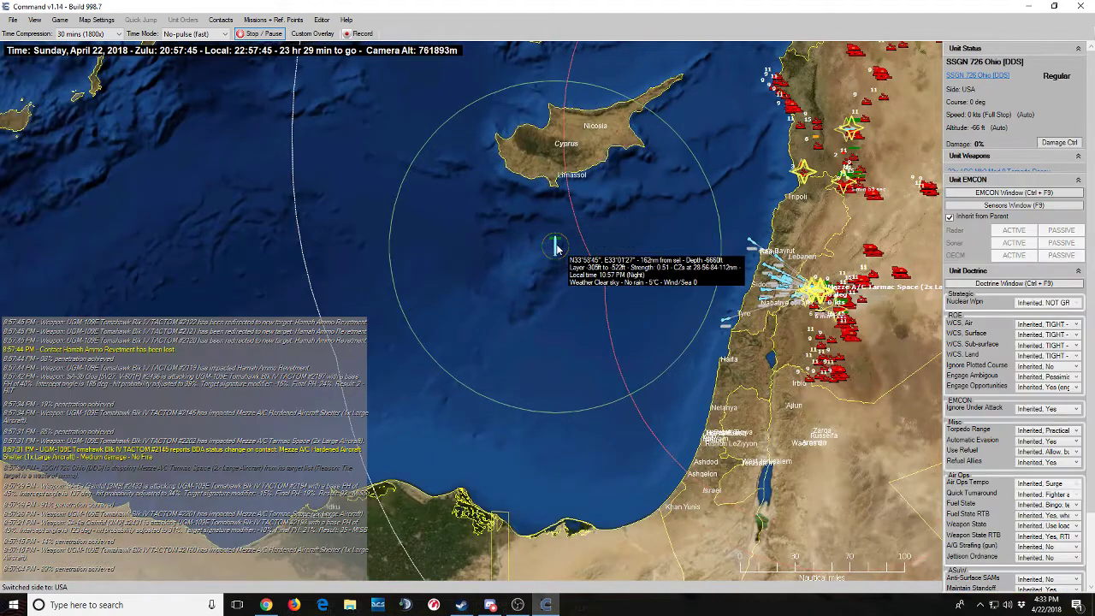
{"action": "key", "text": "ctrl+c"}
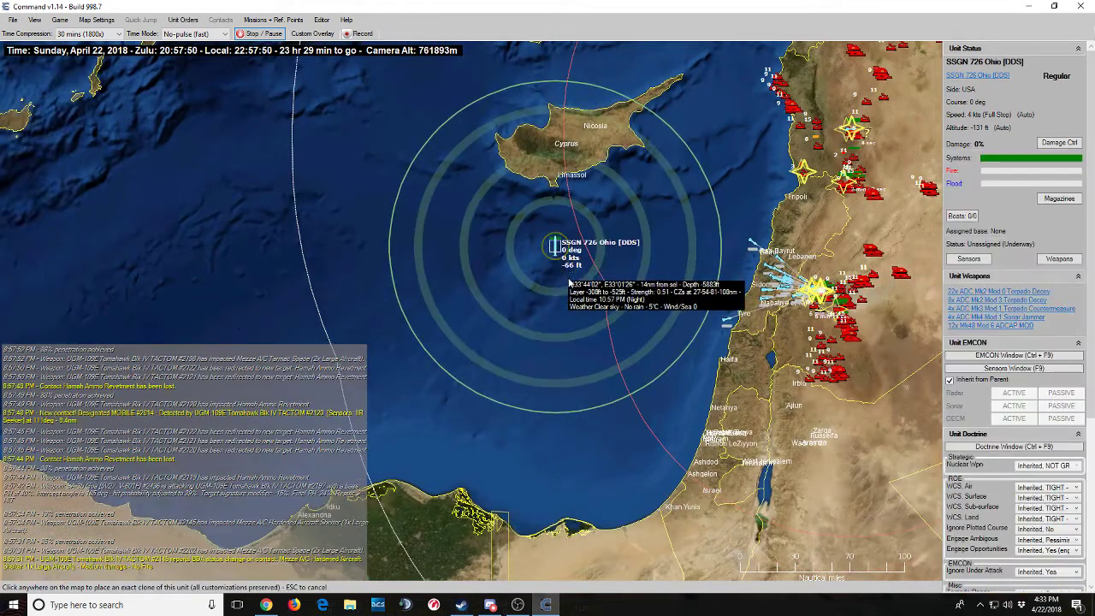
{"action": "left_click", "coordinate": [557, 270]}
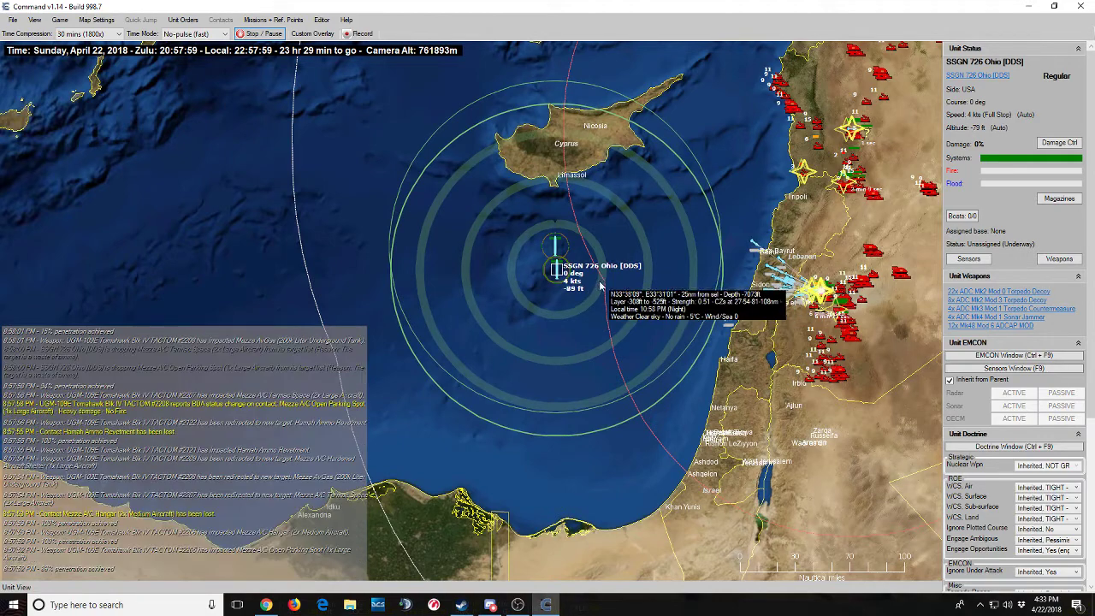
{"action": "key", "text": "Delete"}
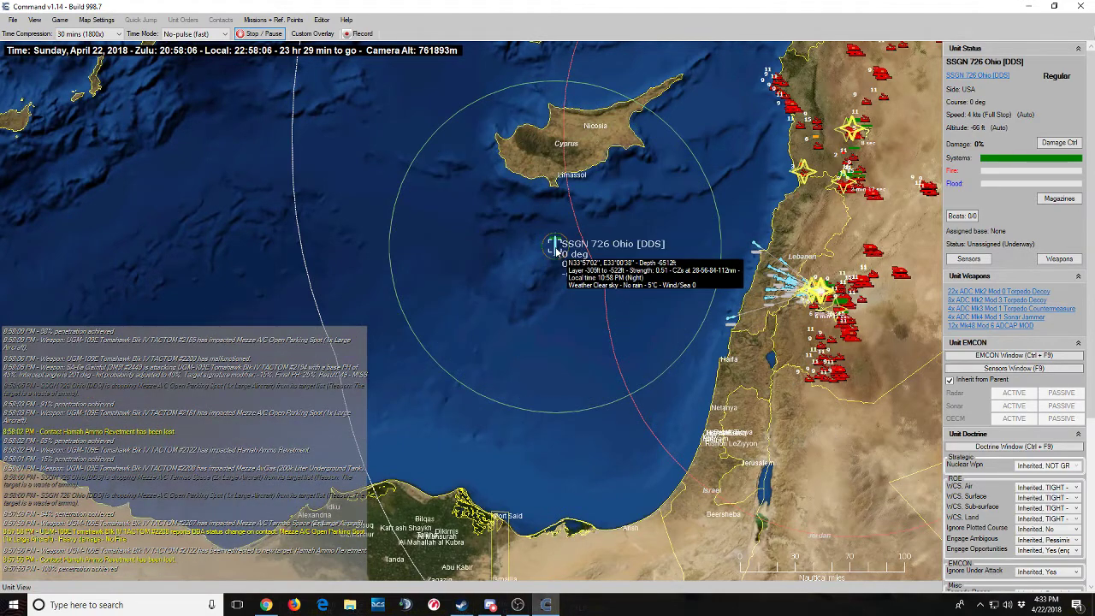
Reload the Ohio's Tomahawk VLS with 154 UGM-109E Tomahawk Blk IV TACTOM missiles and close its weapons window.
{"action": "double_click", "coordinate": [555, 246]}
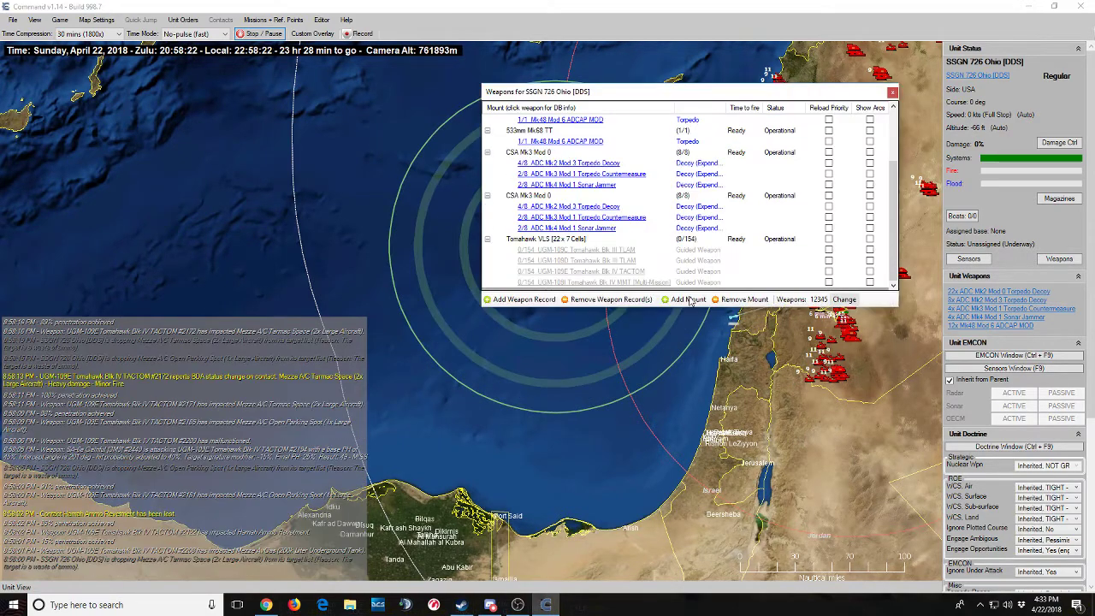
{"action": "left_click", "coordinate": [632, 283]}
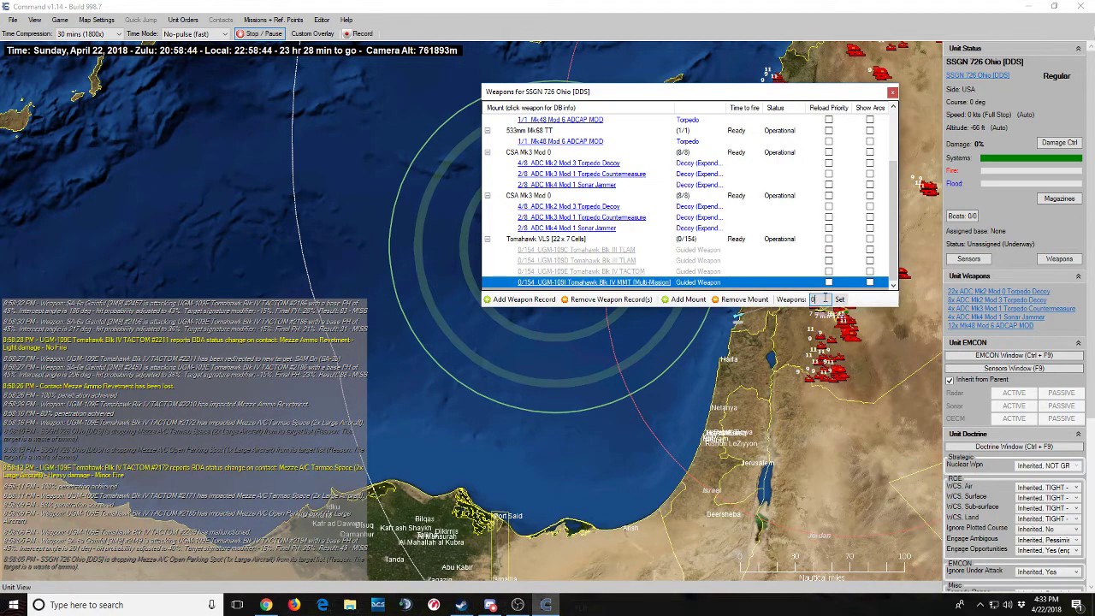
{"action": "left_click", "coordinate": [758, 272]}
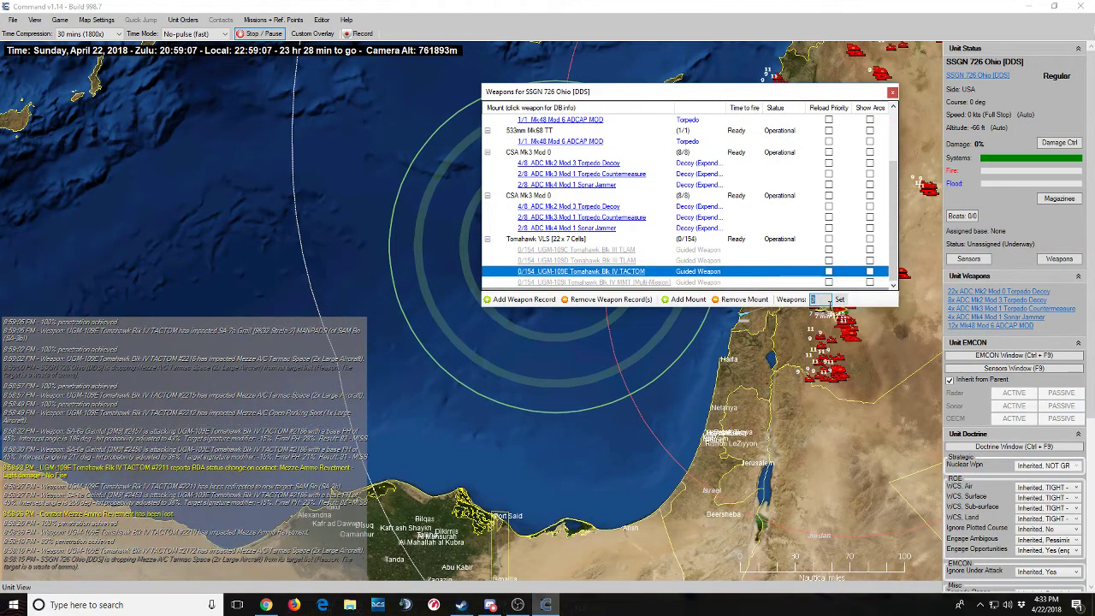
{"action": "type", "text": "154"}
{"action": "left_click", "coordinate": [839, 299]}
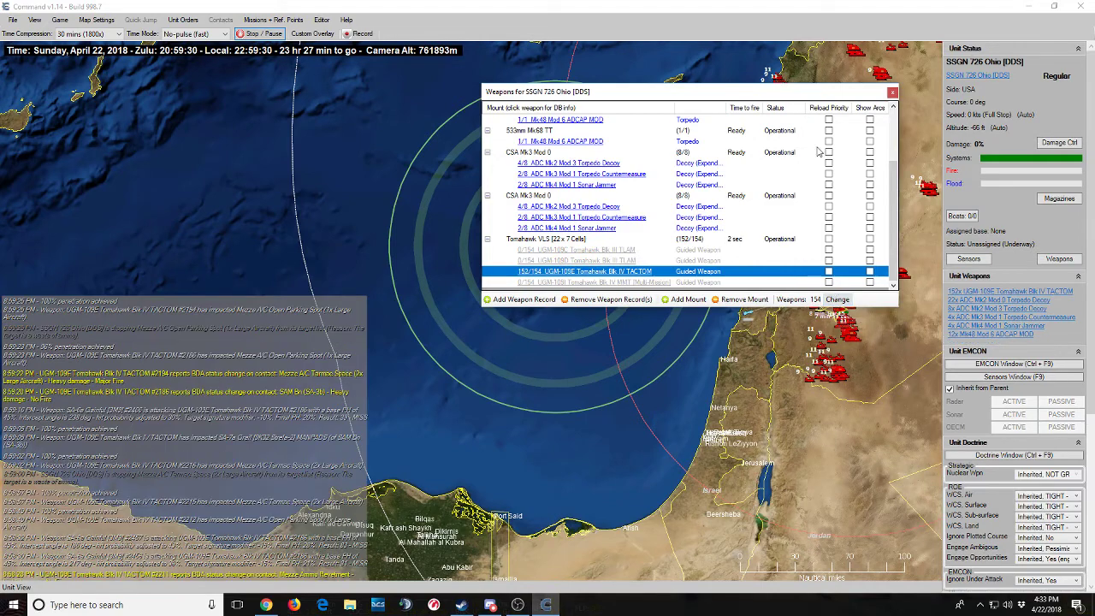
{"action": "left_click", "coordinate": [892, 92]}
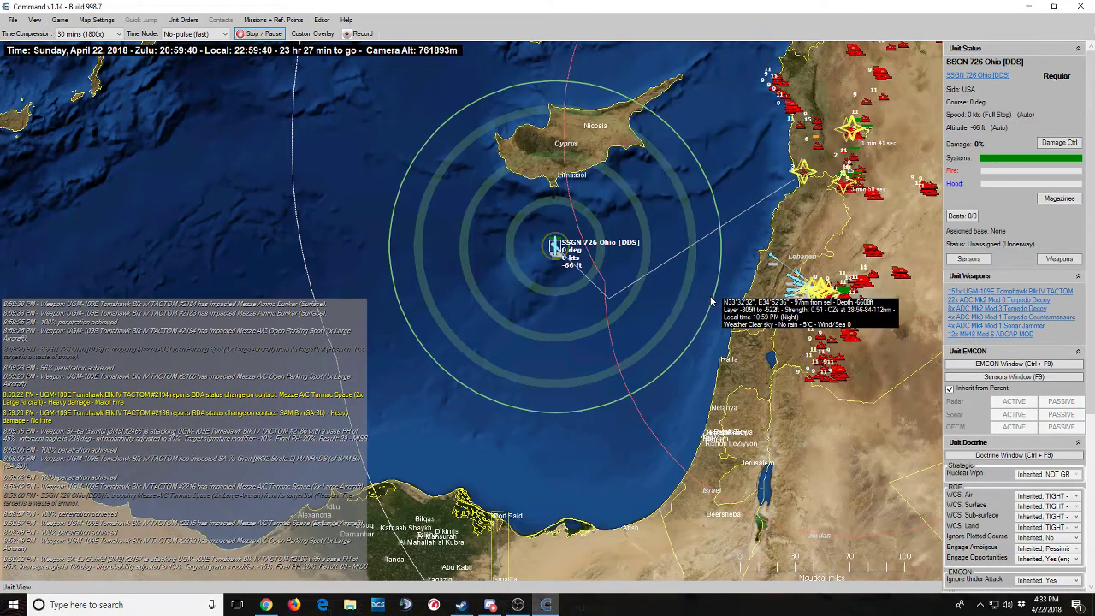
Open the doctrine and ROE settings for side USA and review its radar, OECM and sonar emission settings.
{"action": "key", "text": "Right"}
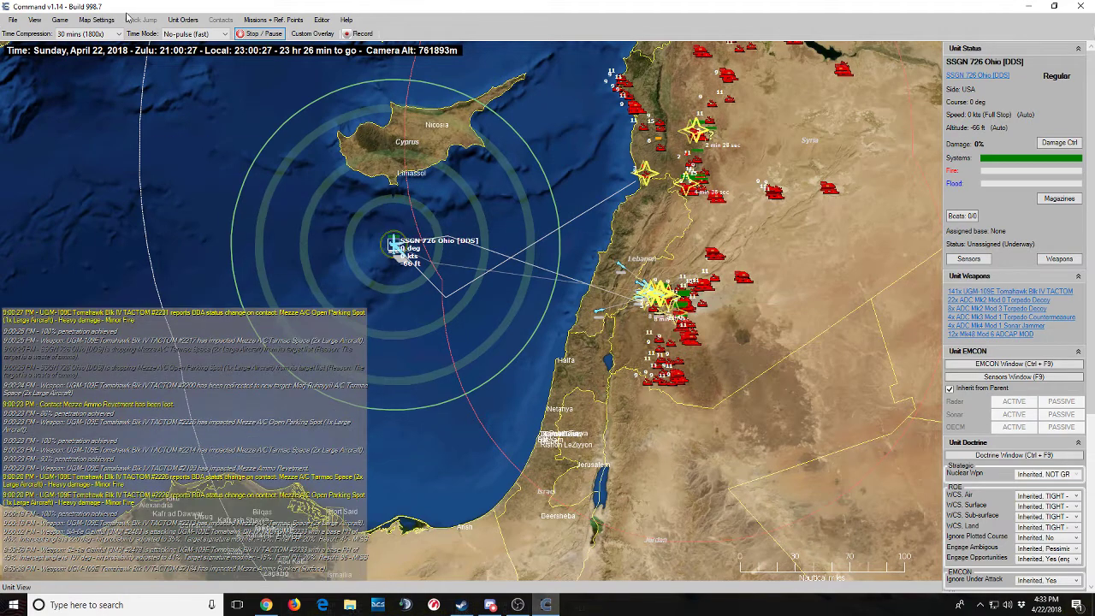
{"action": "left_click", "coordinate": [60, 19]}
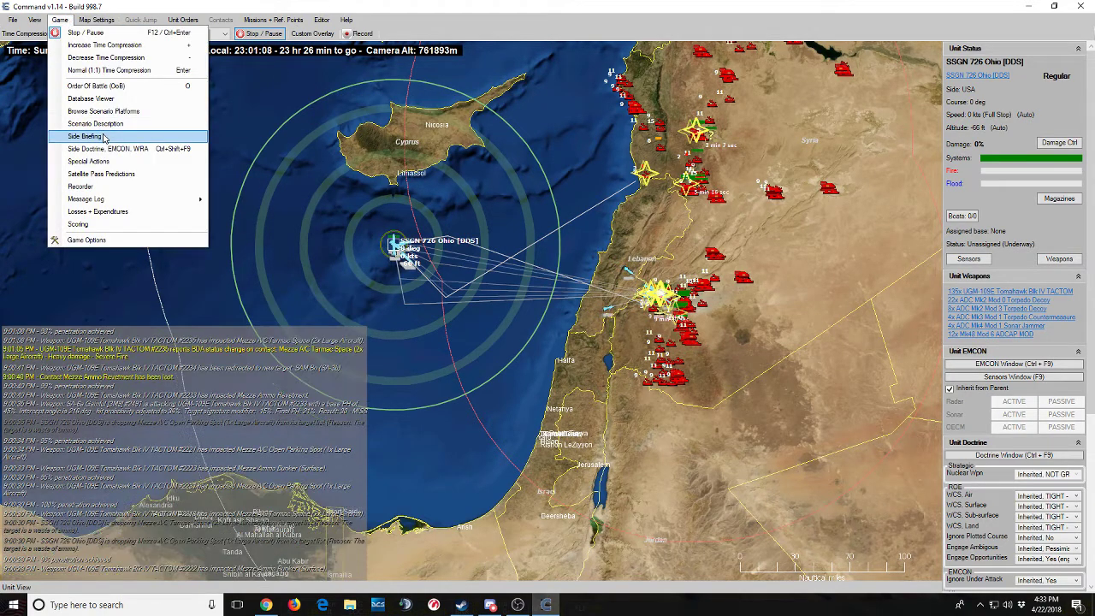
{"action": "left_click", "coordinate": [103, 149]}
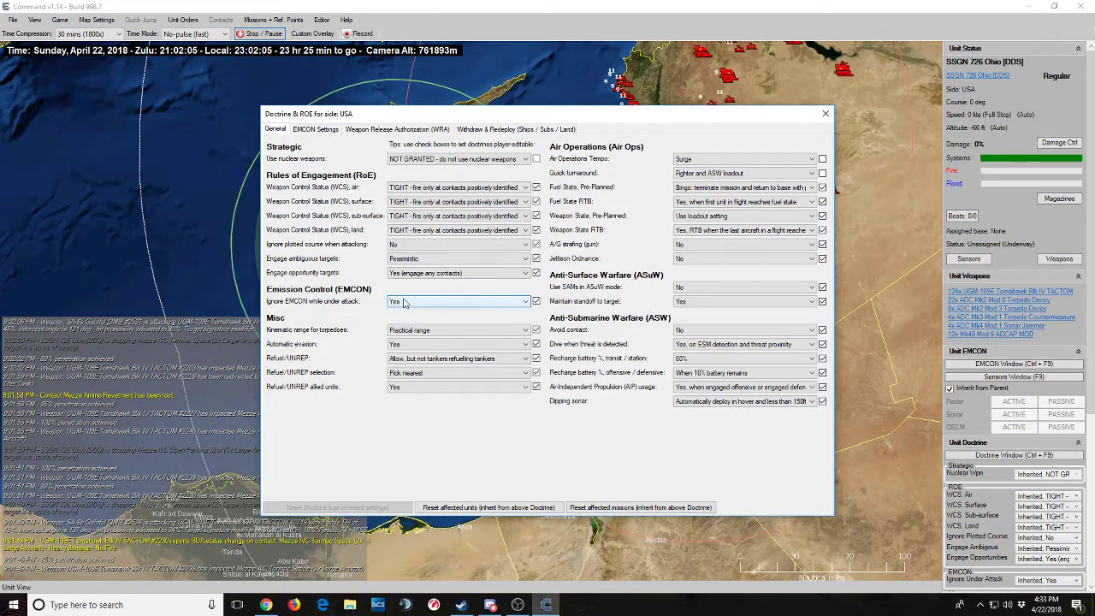
{"action": "left_click", "coordinate": [316, 130]}
{"action": "left_click_drag", "start_coordinate": [347, 118], "coordinate": [405, 76]}
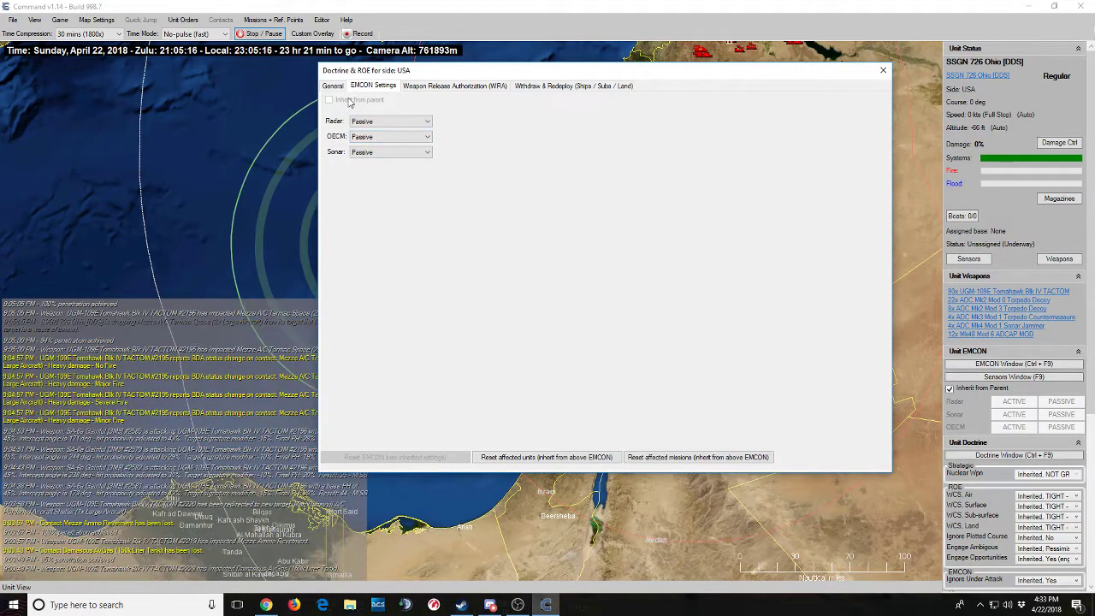
Review USA's general doctrine under Misc, including torpedo kinematic range and refuelling, with the window moved clear of the Syrian strike area.
{"action": "left_click", "coordinate": [333, 88]}
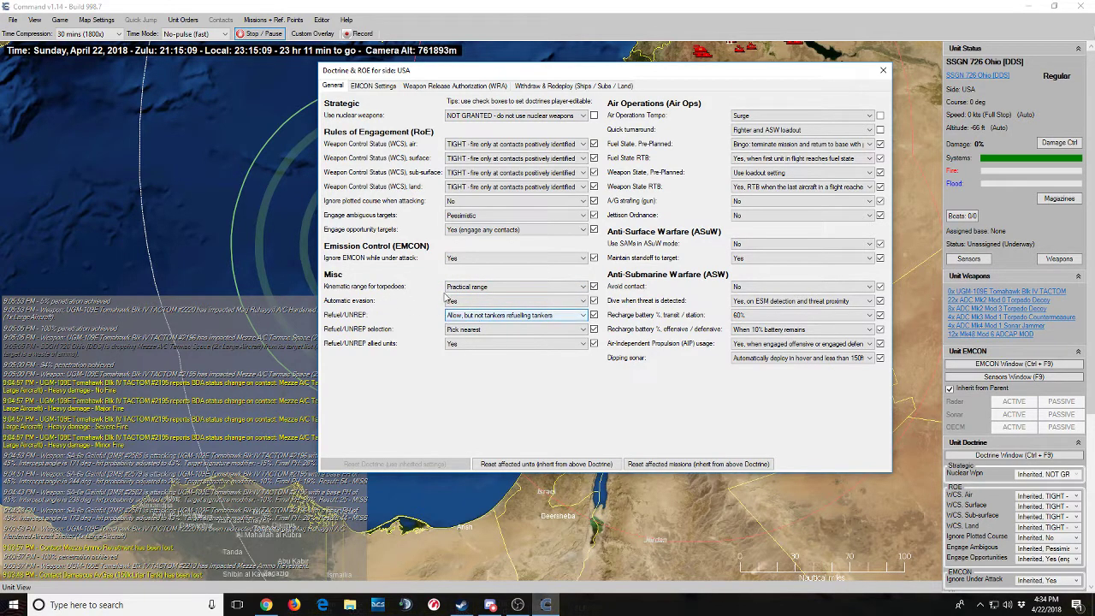
{"action": "left_click", "coordinate": [468, 287]}
{"action": "left_click", "coordinate": [421, 275]}
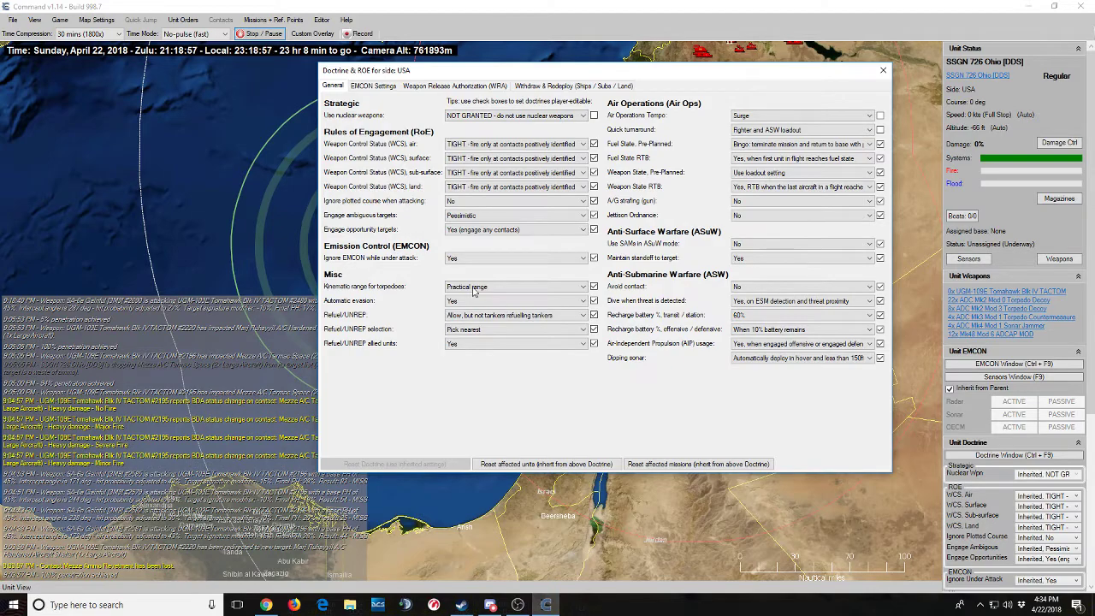
{"action": "left_click_drag", "start_coordinate": [487, 68], "coordinate": [189, 62]}
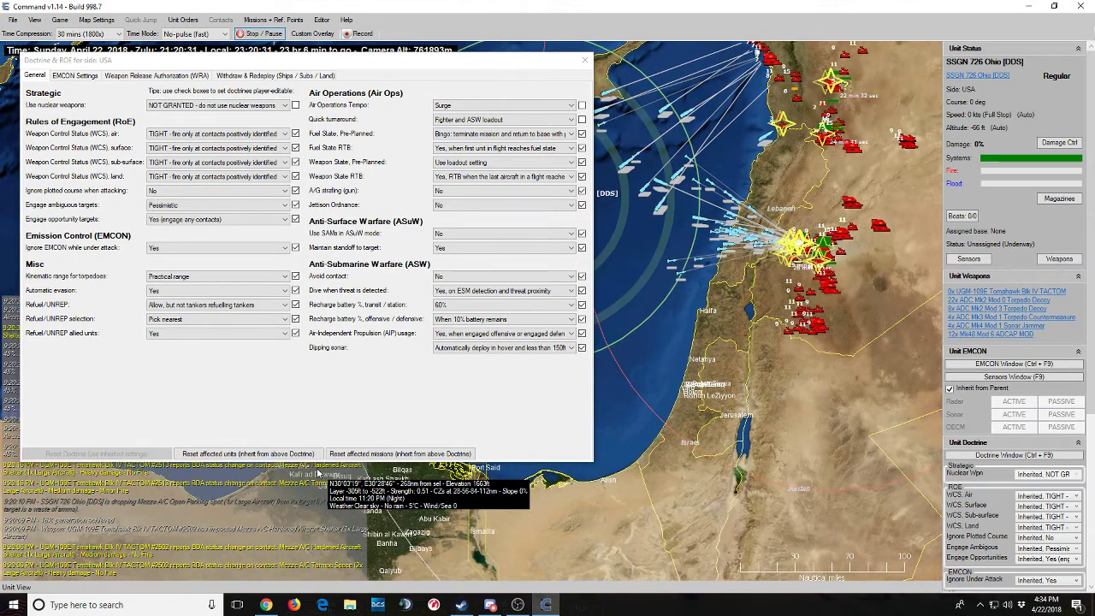
{"action": "key", "text": "Up"}
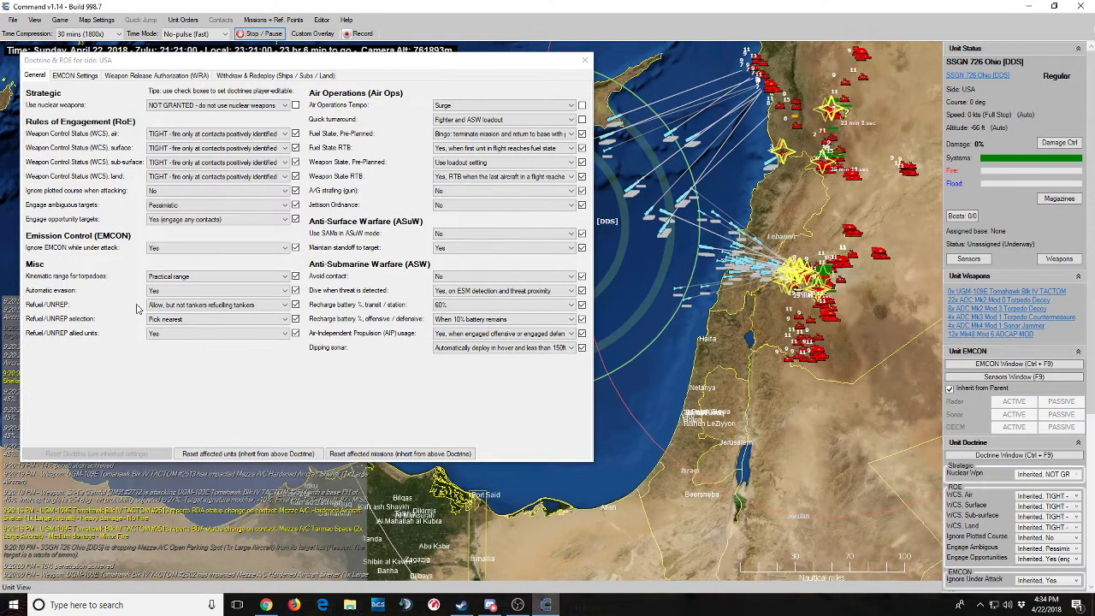
{"action": "left_click", "coordinate": [160, 297]}
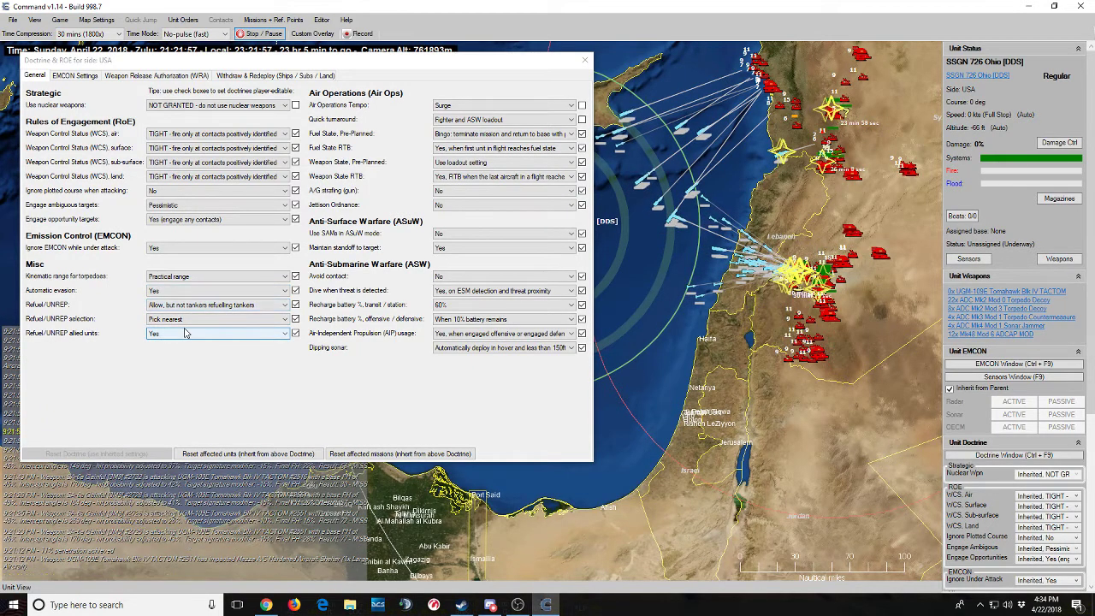
{"action": "left_click", "coordinate": [186, 333]}
Examine the available options for USA's air operations tempo and quick turnaround without changing either setting.
{"action": "left_click", "coordinate": [443, 107]}
{"action": "left_click", "coordinate": [447, 107]}
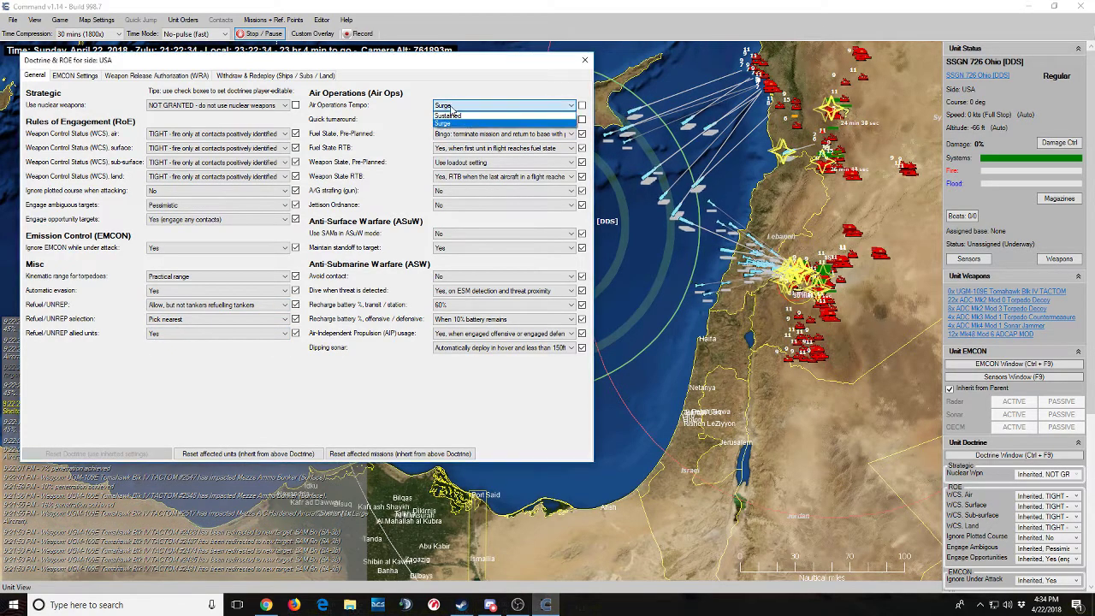
{"action": "left_click", "coordinate": [429, 100]}
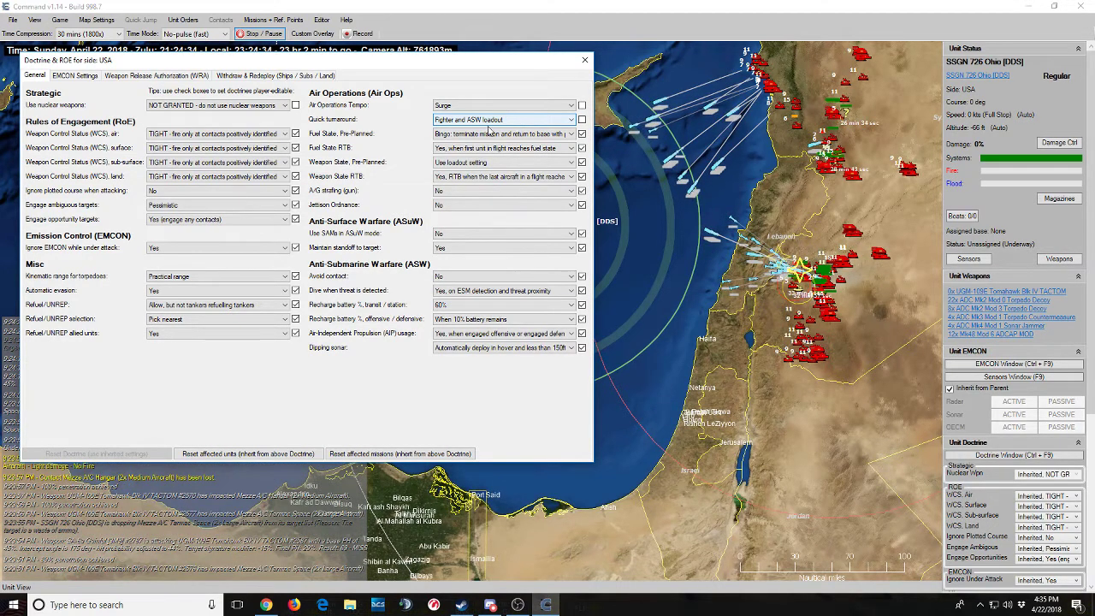
{"action": "left_click", "coordinate": [445, 125]}
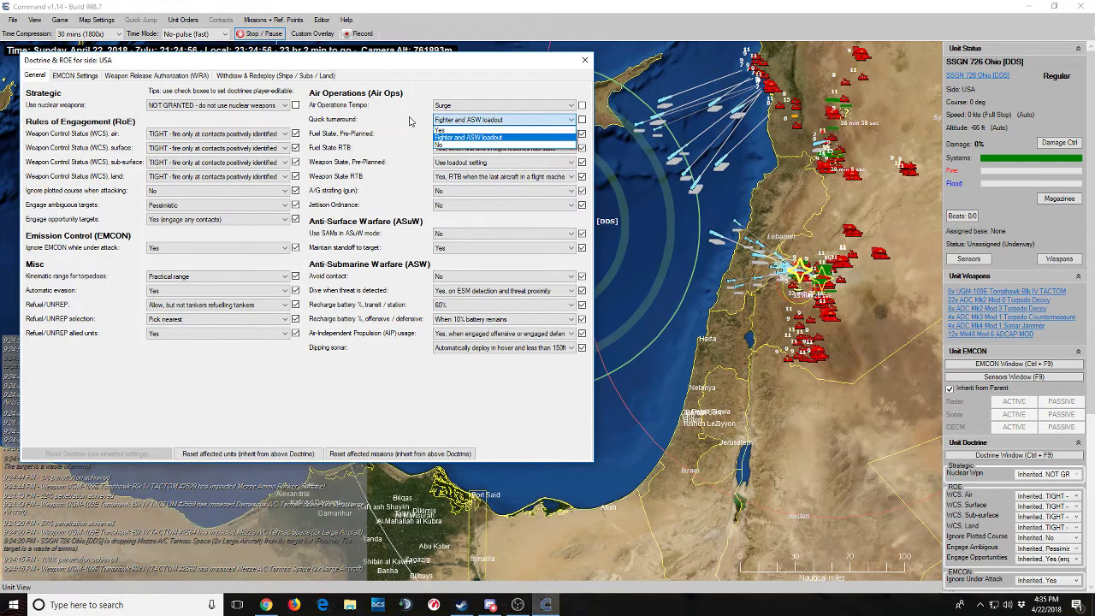
{"action": "left_click", "coordinate": [409, 121]}
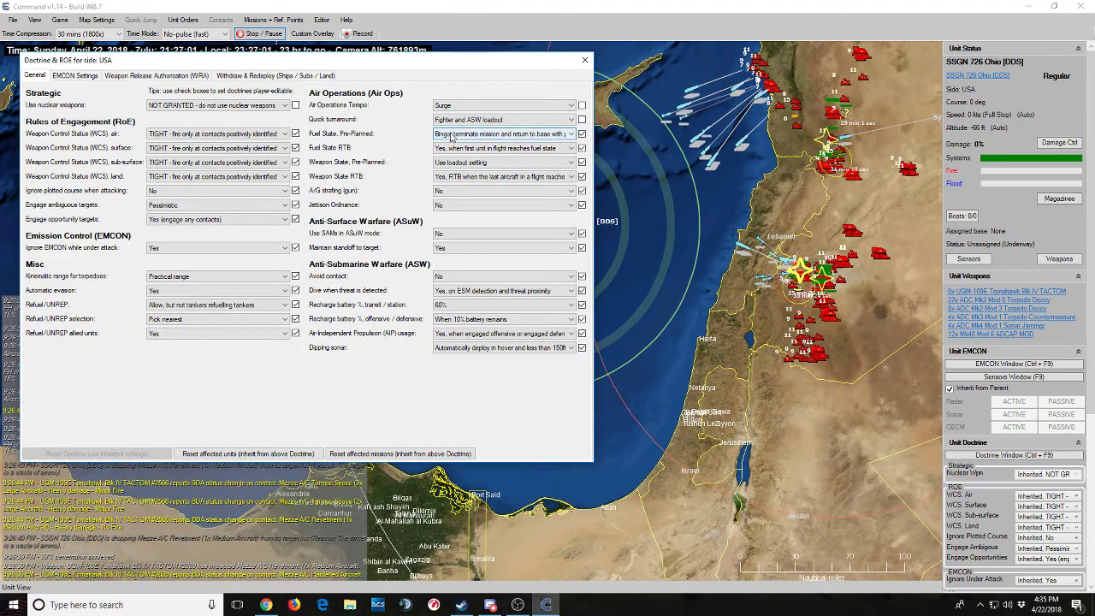
Examine the Bingo and Joker choices for the pre-planned fuel state and the options for Fuel State RTB.
{"action": "left_click", "coordinate": [451, 135]}
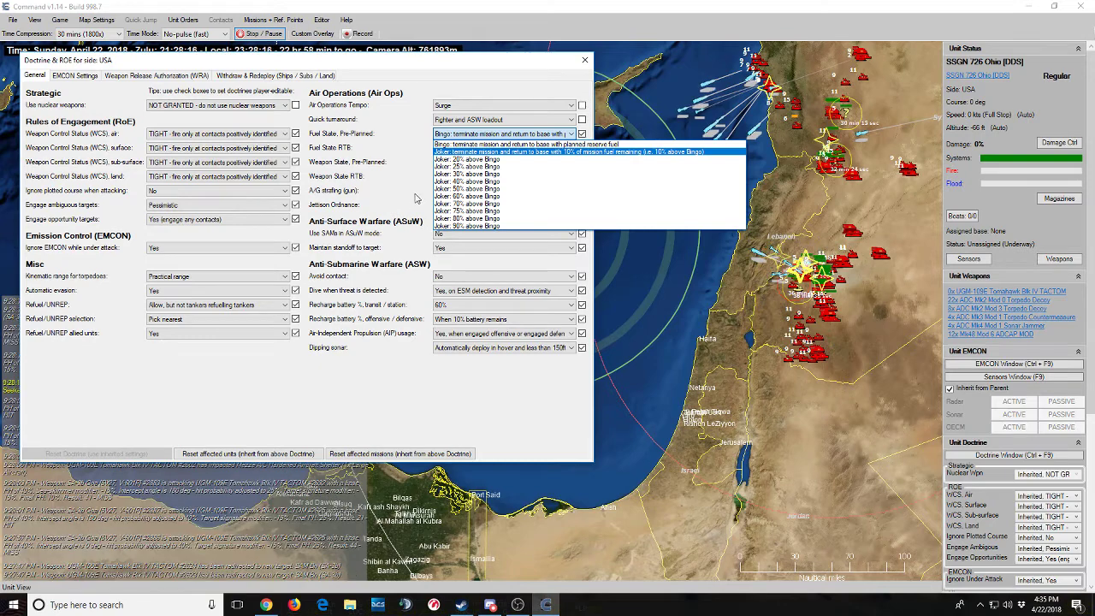
{"action": "left_click", "coordinate": [398, 158]}
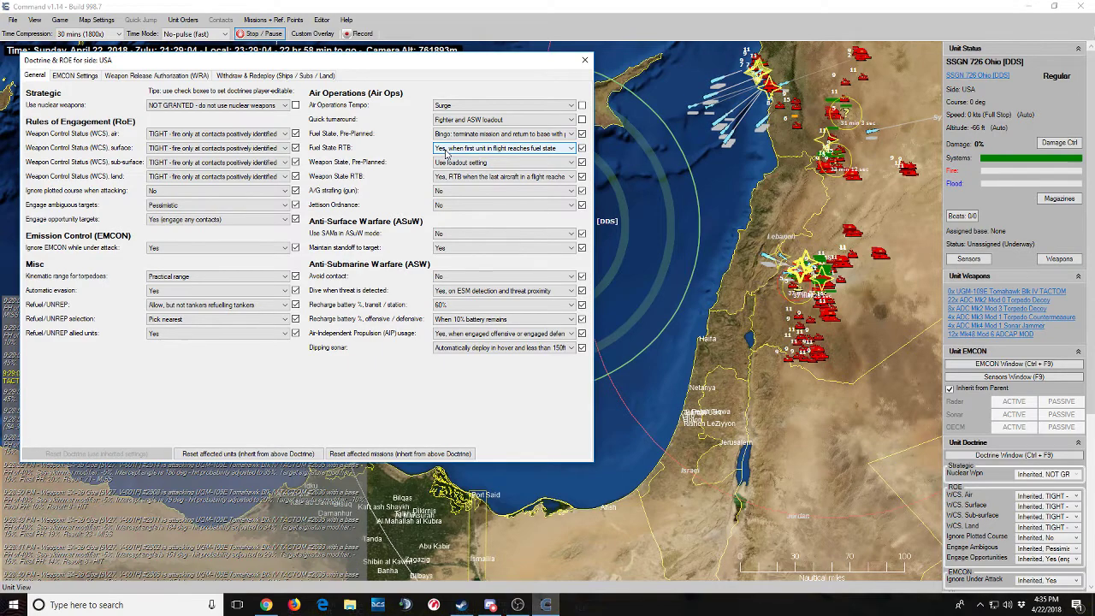
{"action": "left_click", "coordinate": [444, 153]}
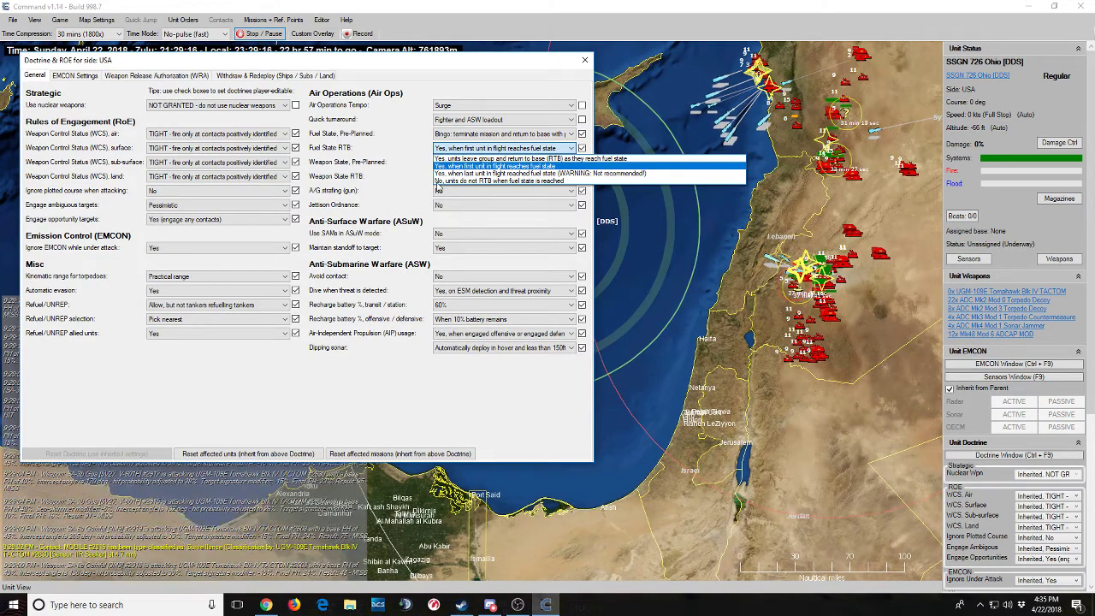
{"action": "left_click", "coordinate": [444, 150]}
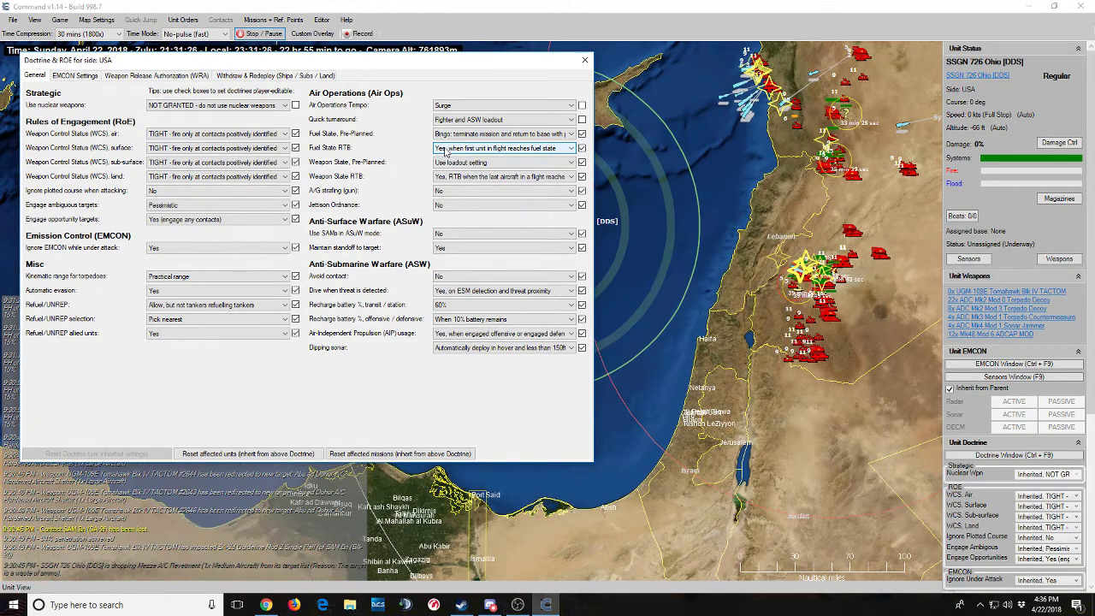
{"action": "left_click", "coordinate": [448, 149]}
{"action": "left_click", "coordinate": [466, 165]}
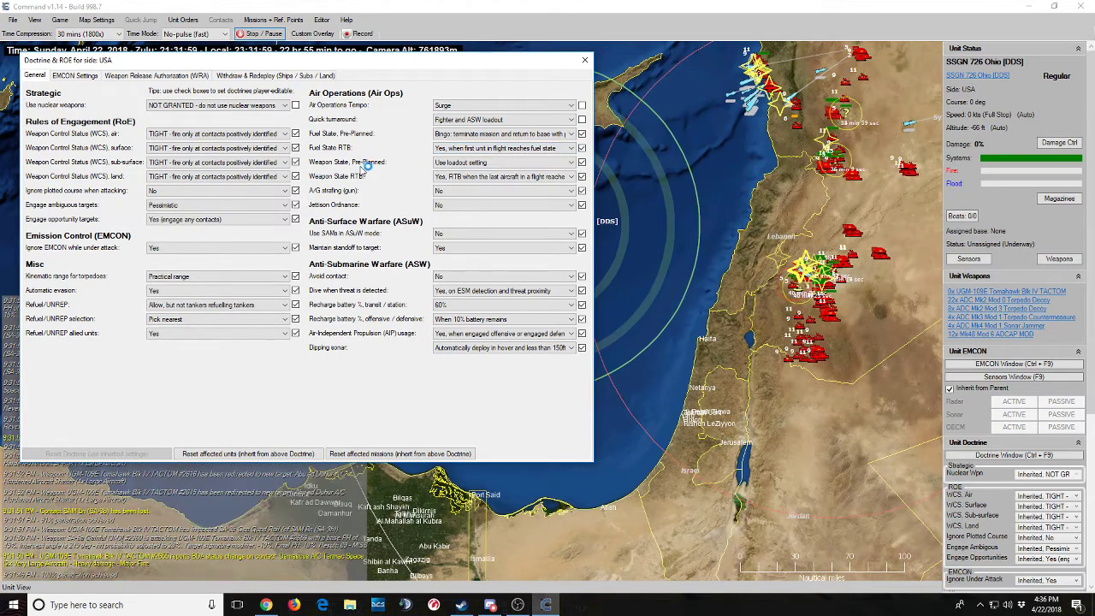
Examine the Winchester and Shotgun choices for the pre-planned weapon state, keeping Use loadout setting, and the Weapon State RTB options.
{"action": "left_click", "coordinate": [453, 164]}
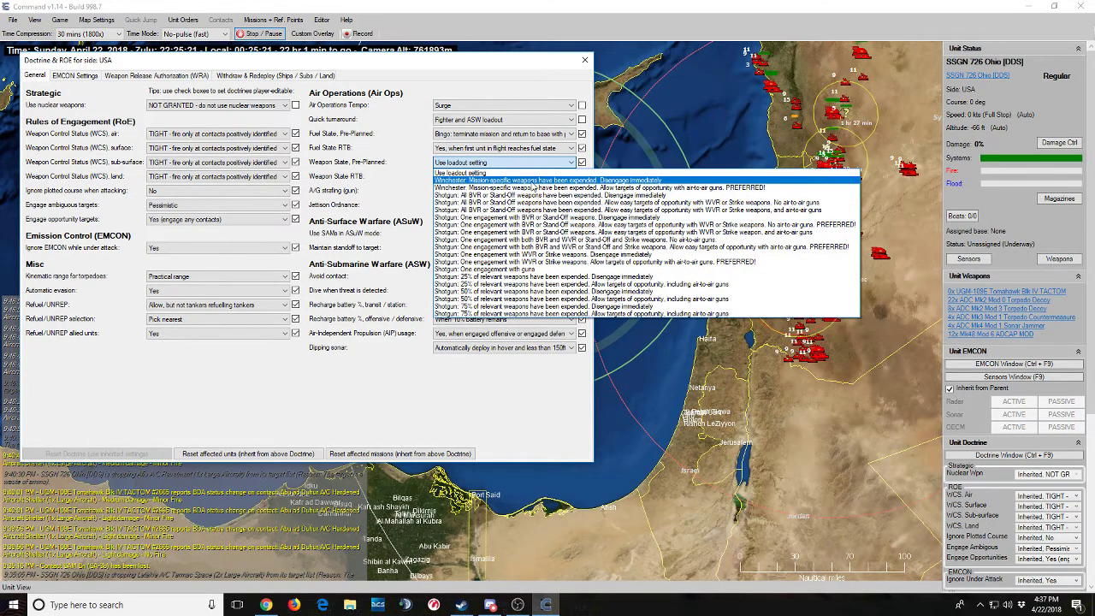
{"action": "left_click", "coordinate": [525, 173]}
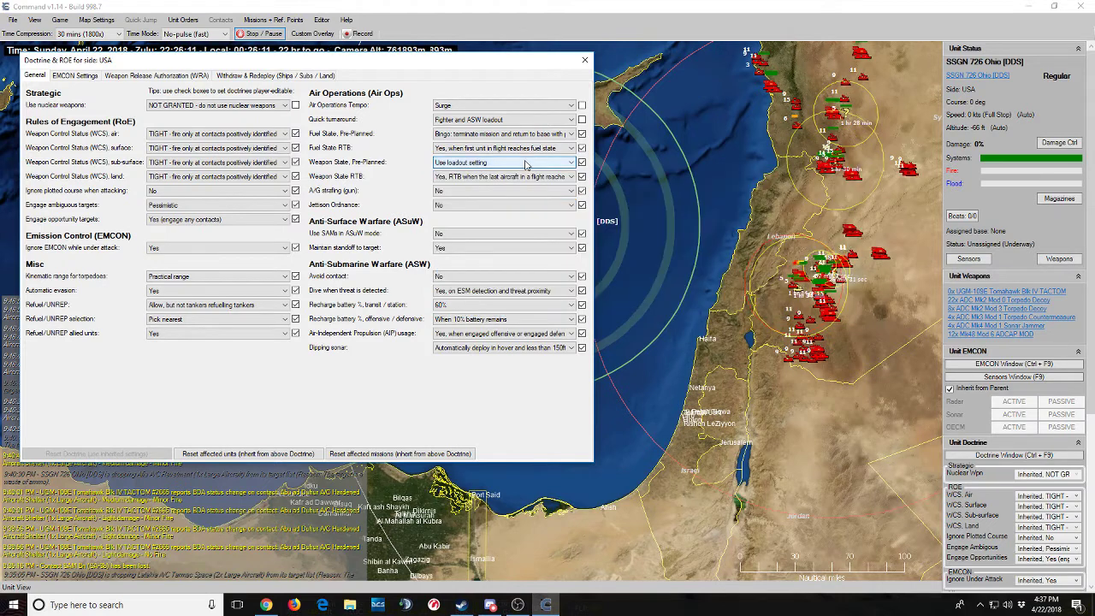
{"action": "left_click", "coordinate": [471, 182]}
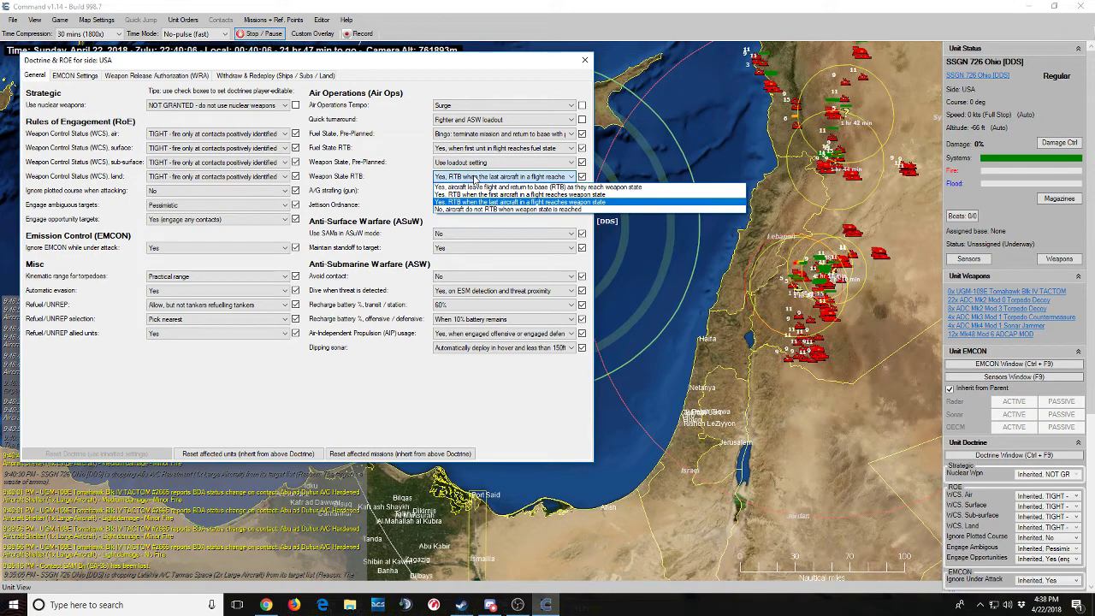
{"action": "left_click", "coordinate": [445, 162]}
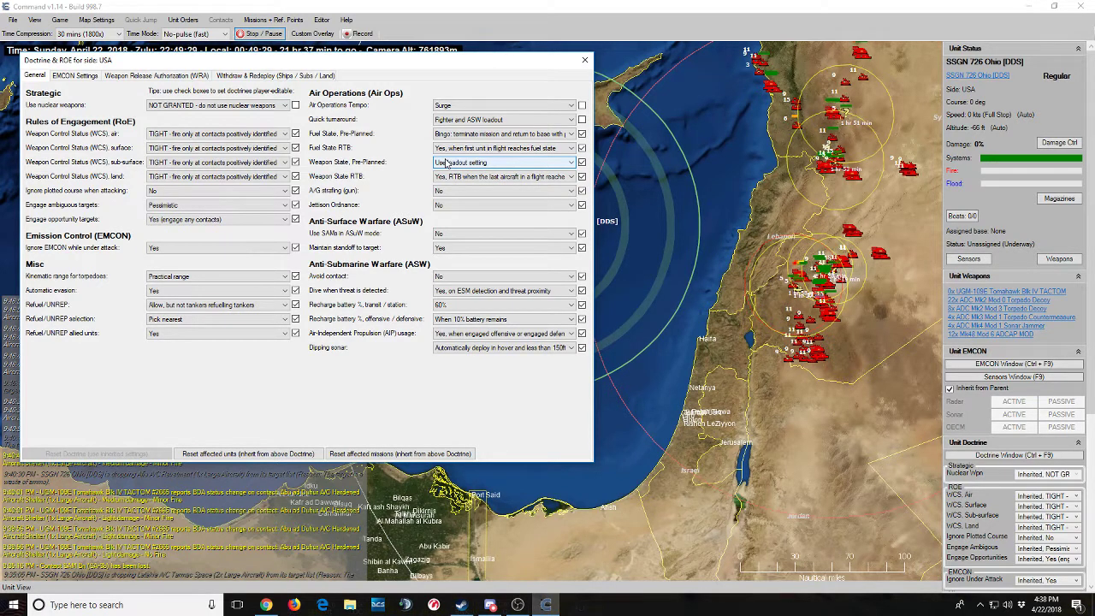
Add a USA F-15E Strike Eagle aircraft, 2018 version, over the sea off the Israeli coast, filtering the platforms by "f-15e".
{"action": "left_click", "coordinate": [633, 177]}
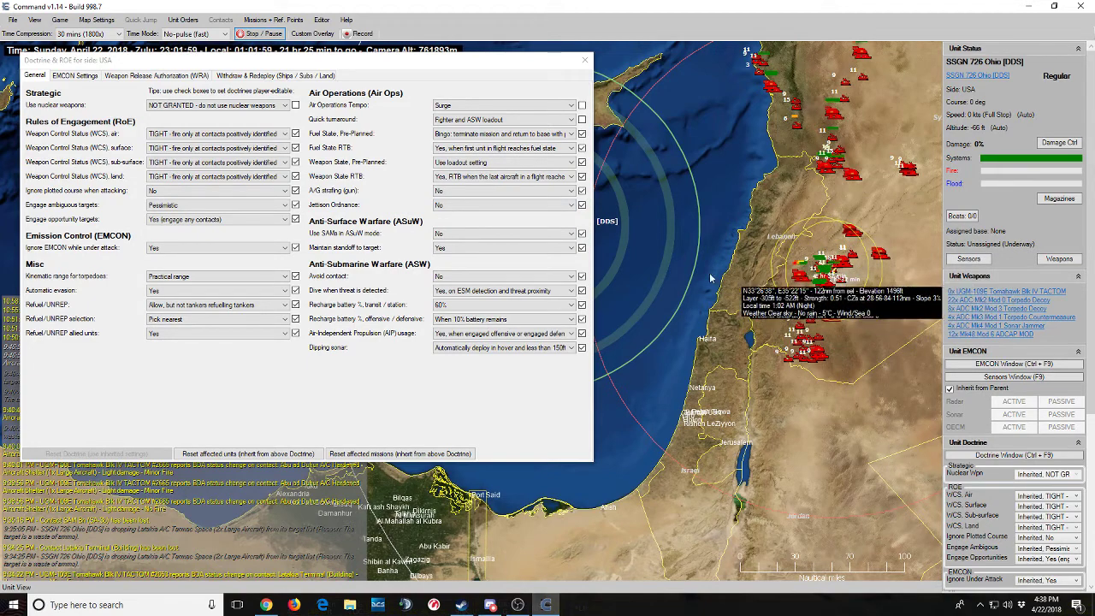
{"action": "right_click", "coordinate": [608, 395]}
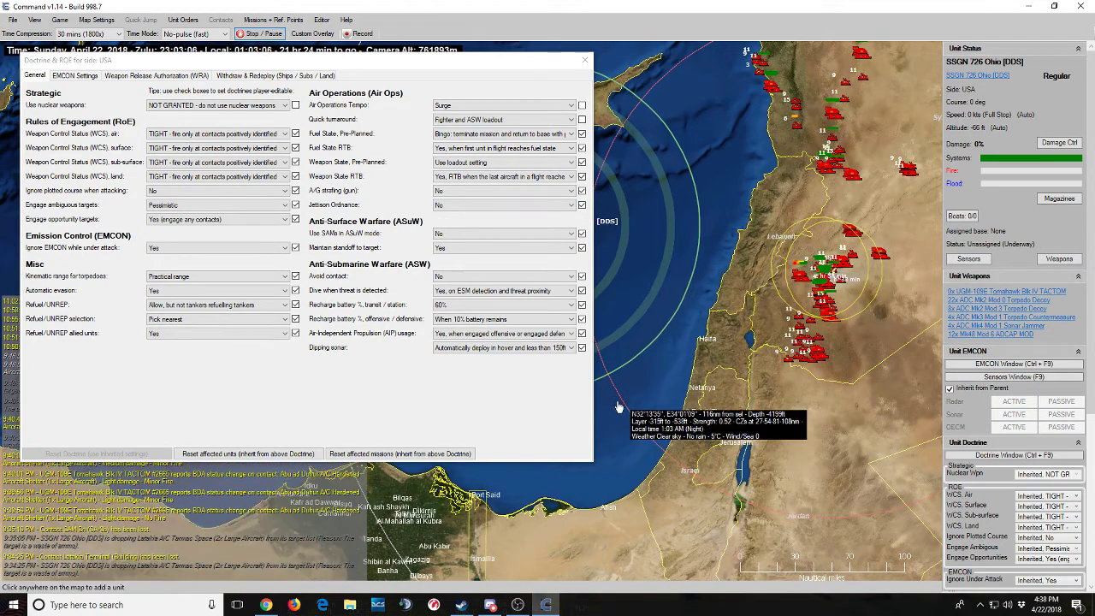
{"action": "left_click", "coordinate": [621, 401]}
{"action": "left_click", "coordinate": [617, 116]}
{"action": "key", "text": "Down"}
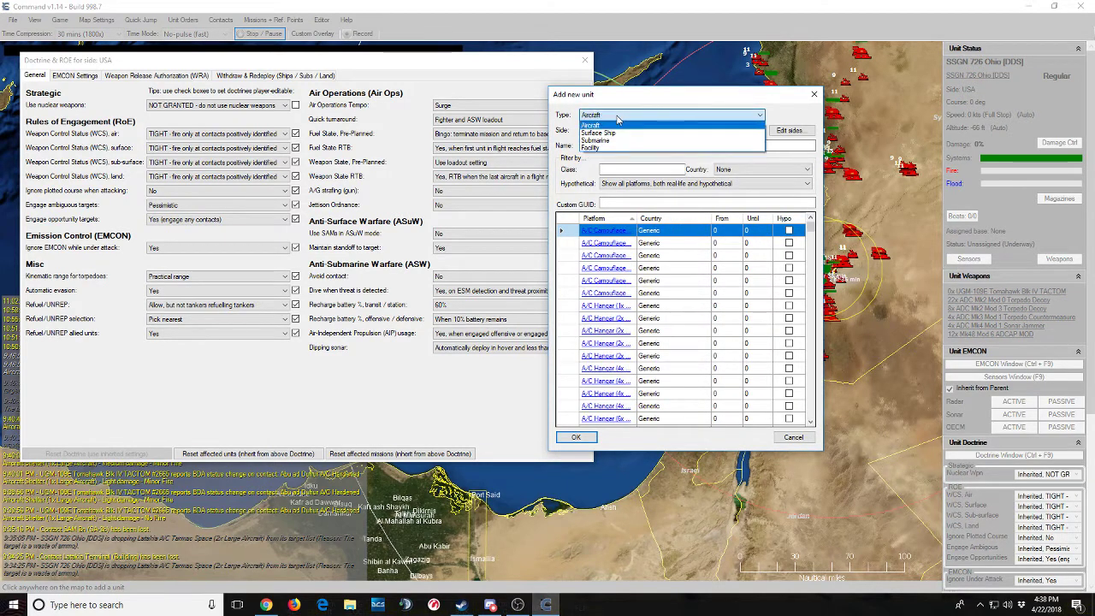
{"action": "left_click", "coordinate": [619, 124]}
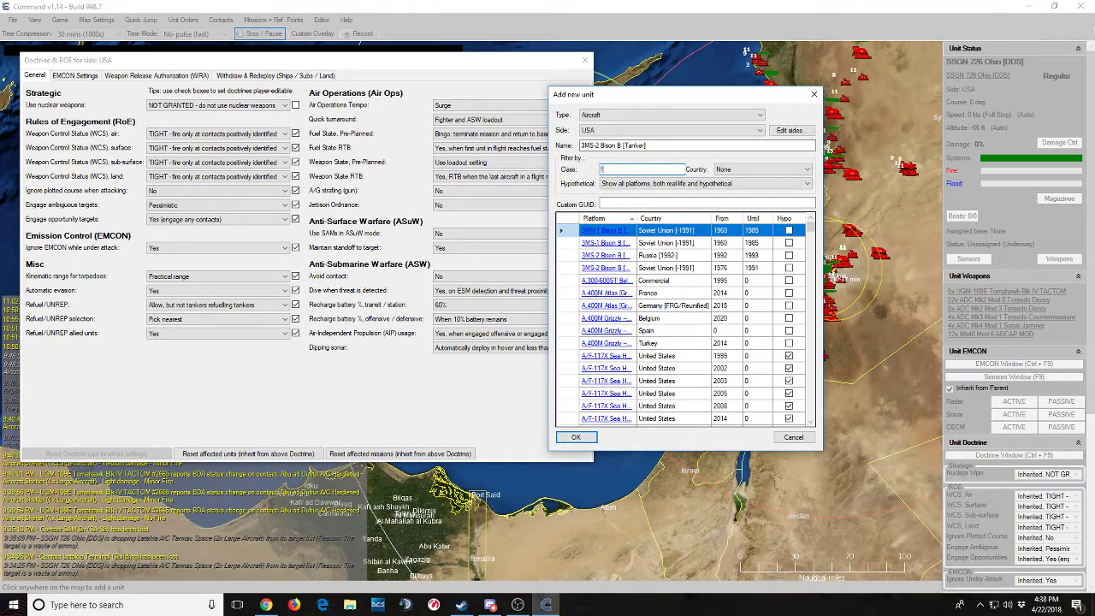
{"action": "type", "text": "f-15e"}
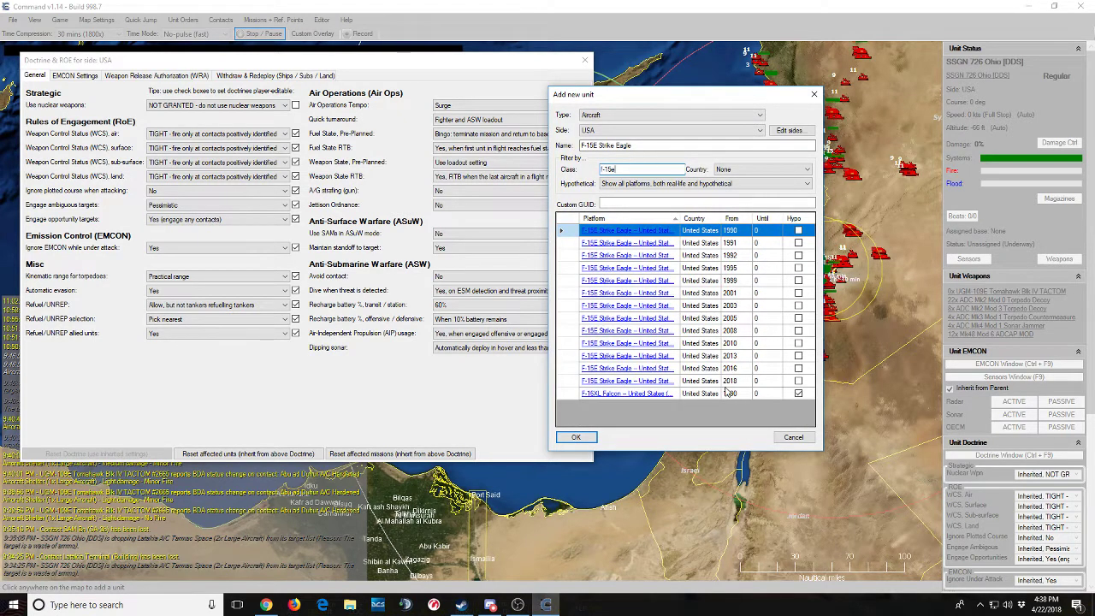
{"action": "left_click", "coordinate": [714, 383]}
{"action": "left_click", "coordinate": [577, 437]}
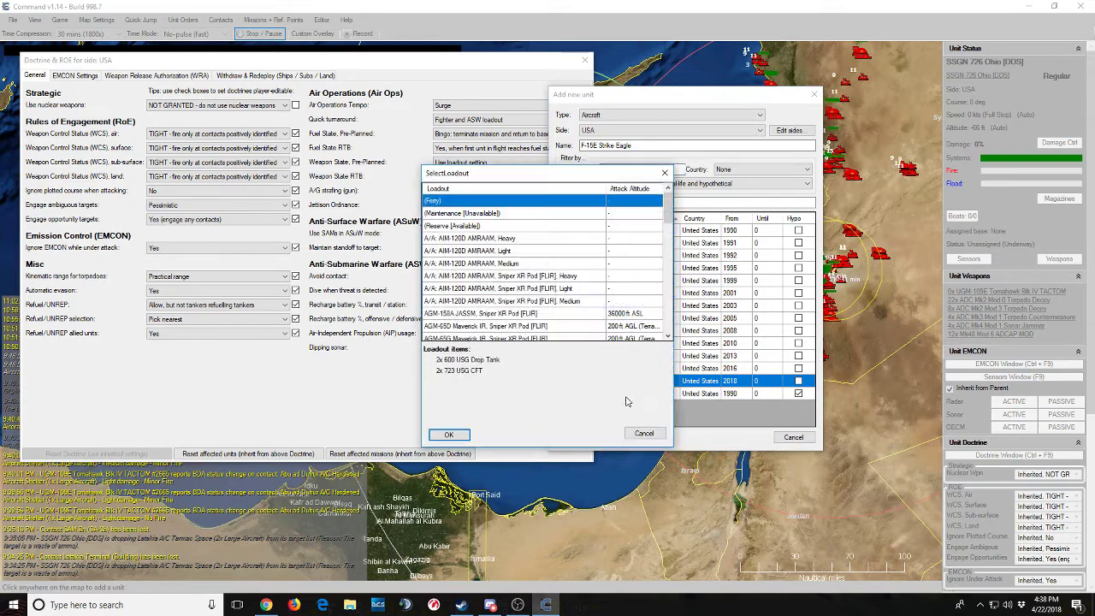
Assign the new F-15E the loadout CBU-103 WCMD [BLU-97/B], Sniper XR Pod [FLIR].
{"action": "left_click", "coordinate": [510, 314]}
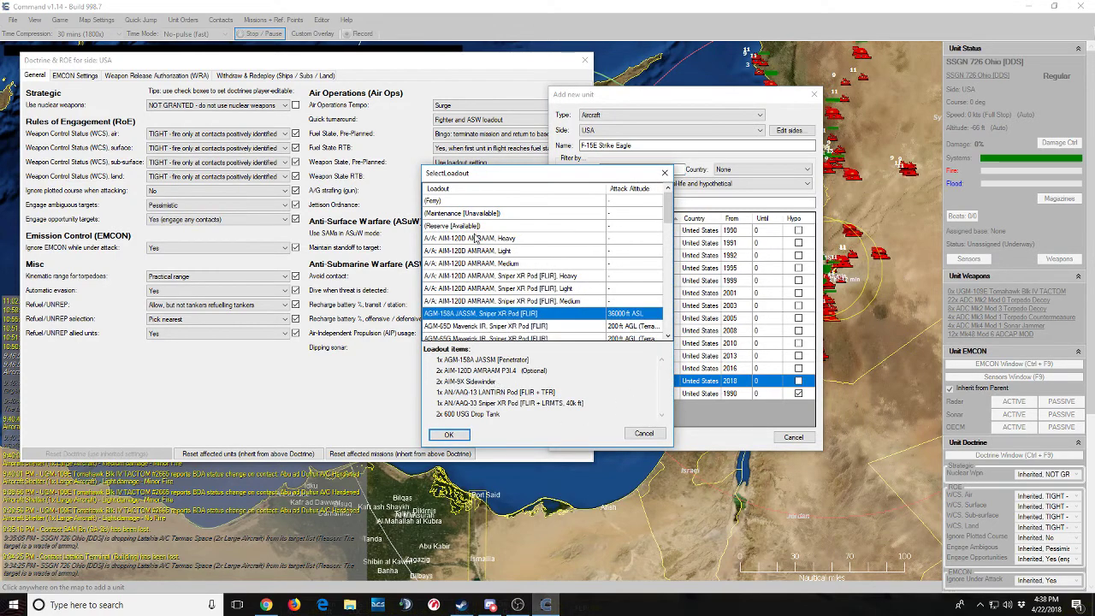
{"action": "scroll", "coordinate": [487, 273], "scroll_direction": "down", "scroll_amount": 2}
{"action": "left_click", "coordinate": [492, 289]}
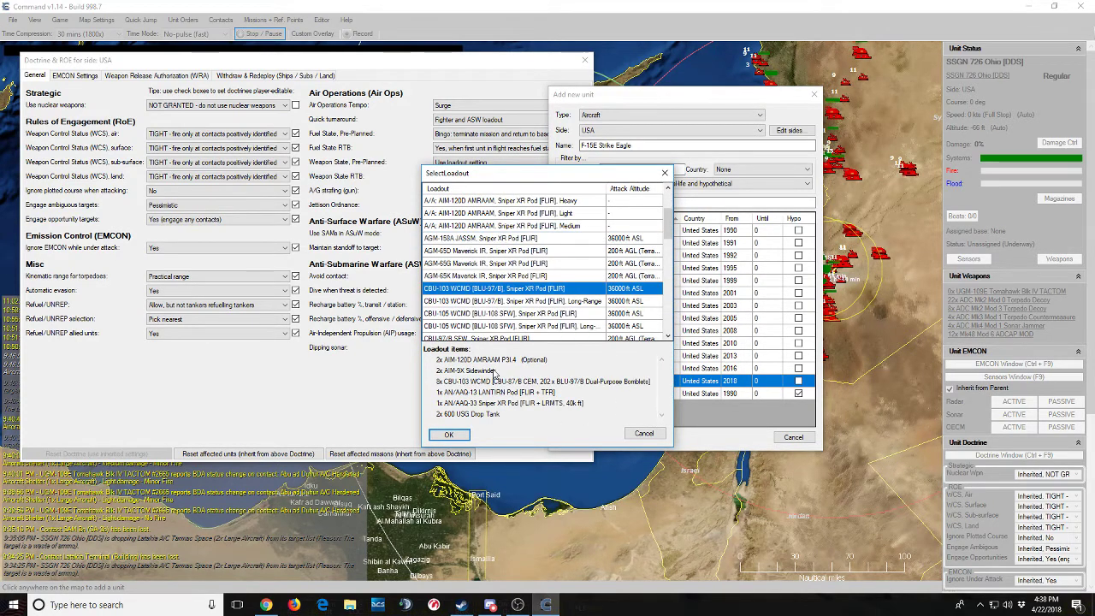
{"action": "left_click", "coordinate": [451, 434]}
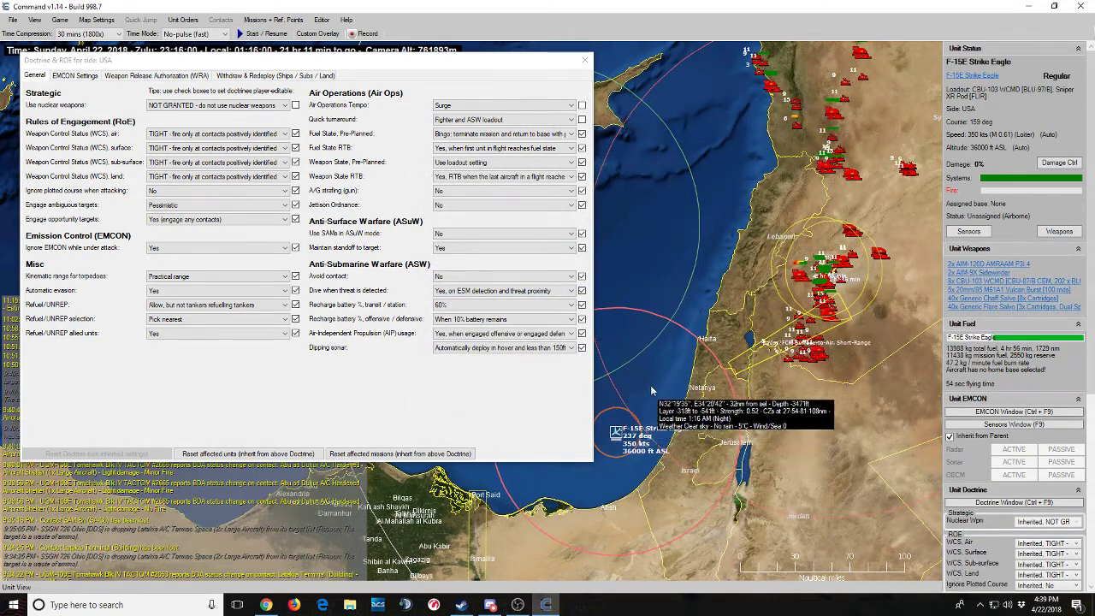
Turn on the map's relief layer and close the USA side's doctrine and ROE window.
{"action": "left_click", "coordinate": [34, 18]}
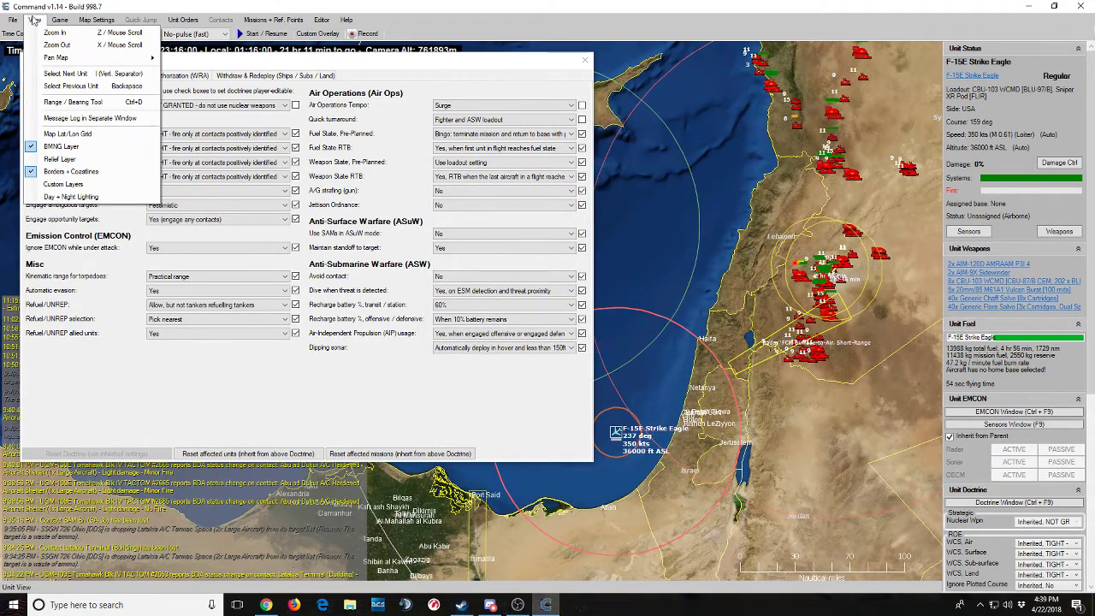
{"action": "left_click", "coordinate": [73, 159]}
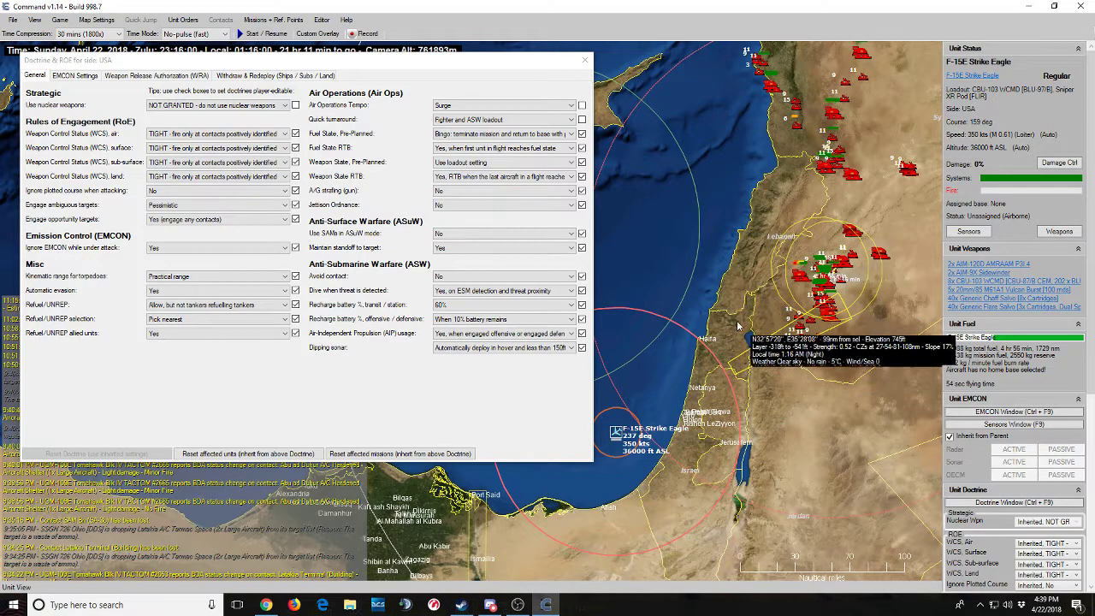
{"action": "key", "text": "Right"}
{"action": "scroll", "coordinate": [694, 331], "scroll_direction": "up", "scroll_amount": 1}
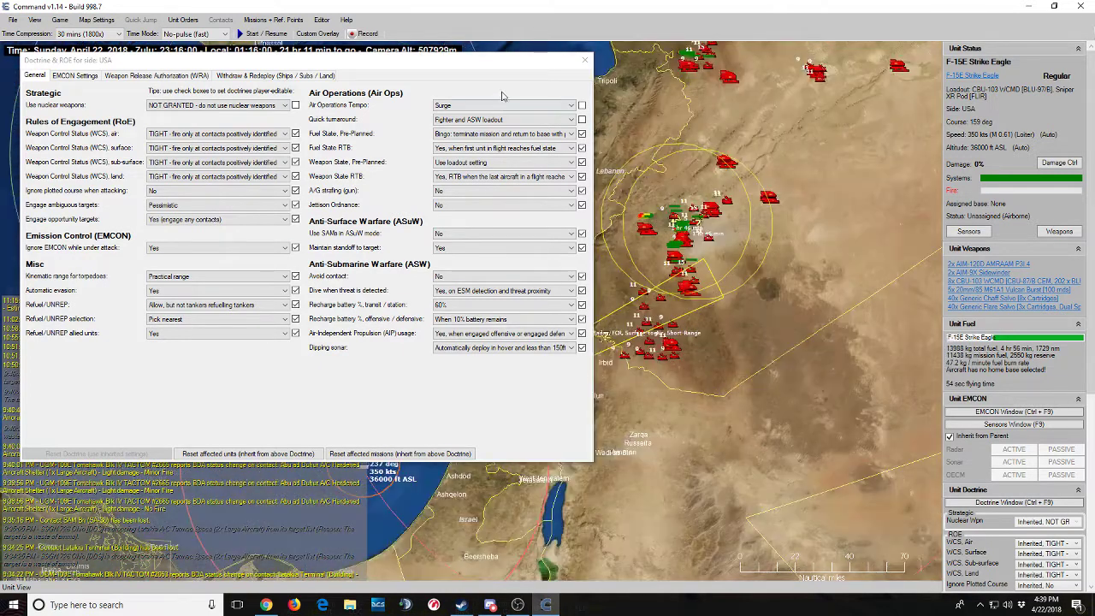
{"action": "left_click", "coordinate": [582, 61]}
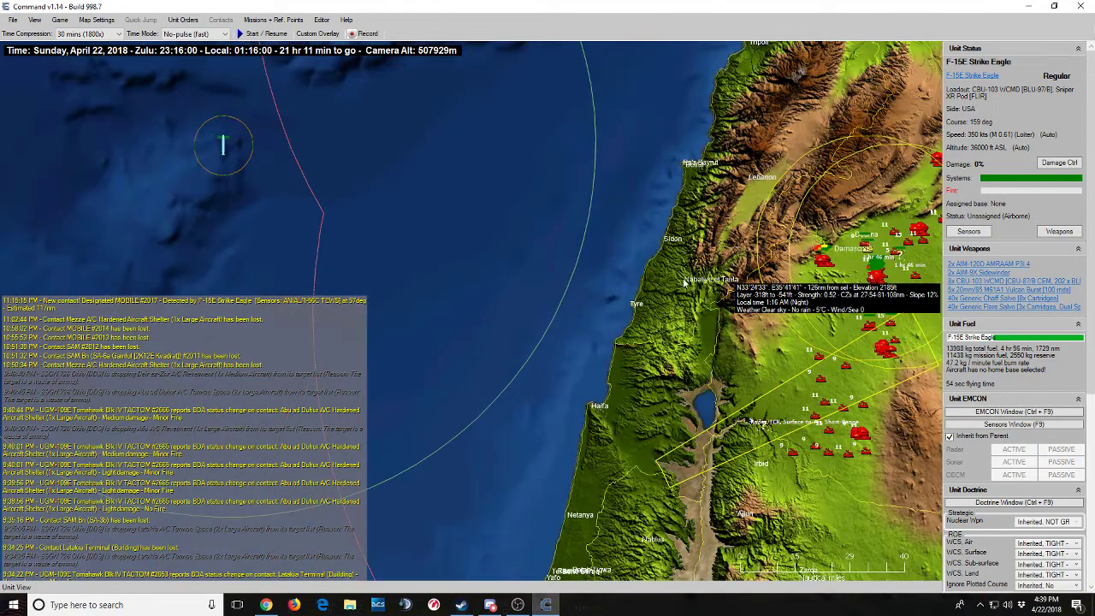
{"action": "scroll", "coordinate": [660, 289], "scroll_direction": "up", "scroll_amount": 1}
{"action": "key", "text": "F3"}
{"action": "left_click", "coordinate": [448, 299]}
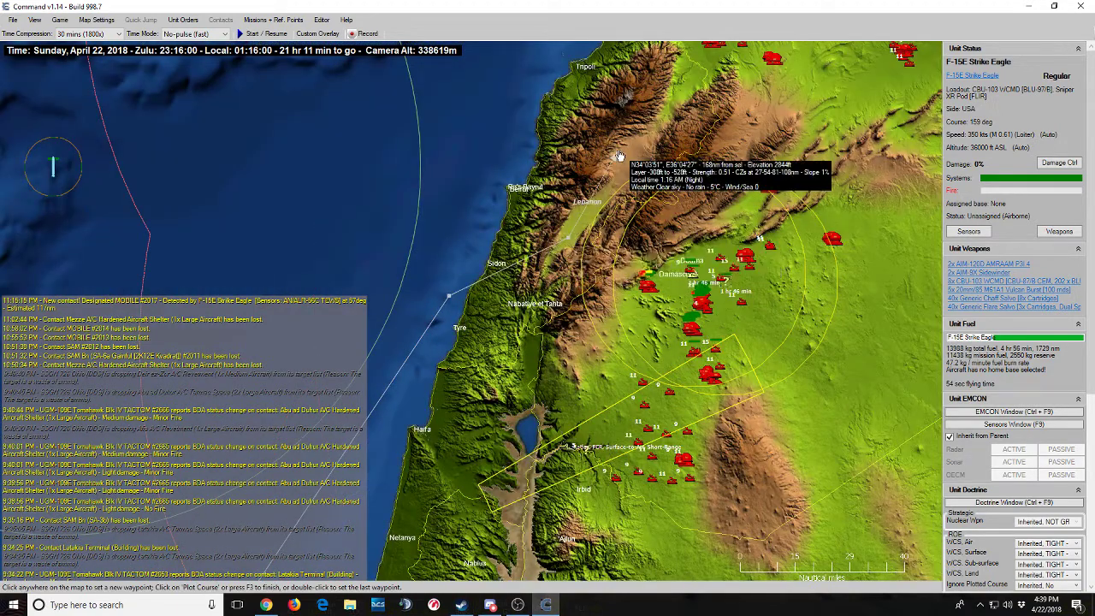
{"action": "double_click", "coordinate": [448, 299]}
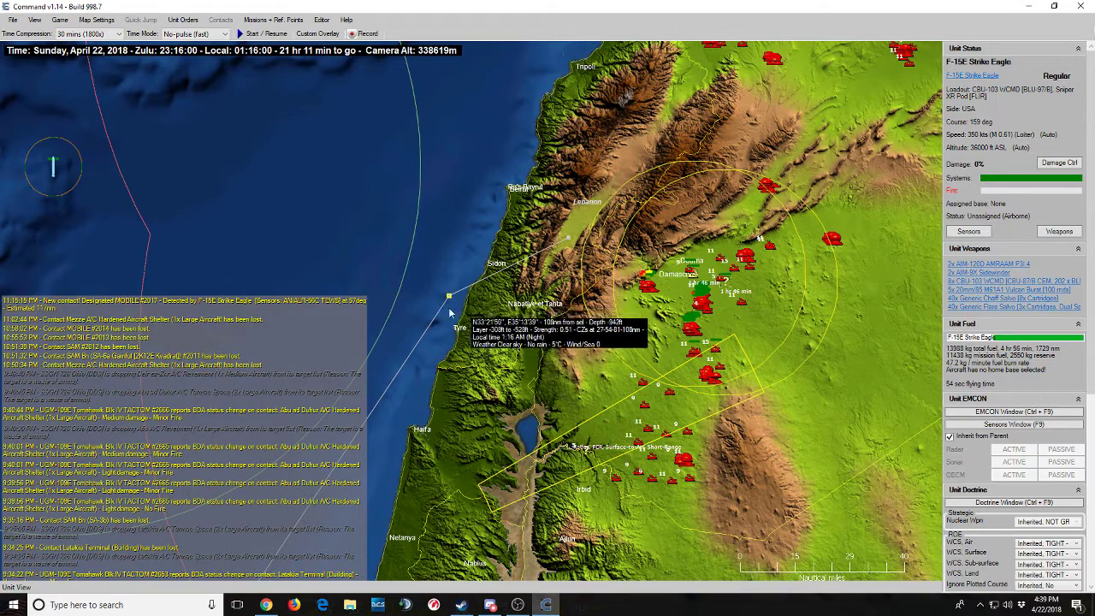
{"action": "key", "text": "Escape"}
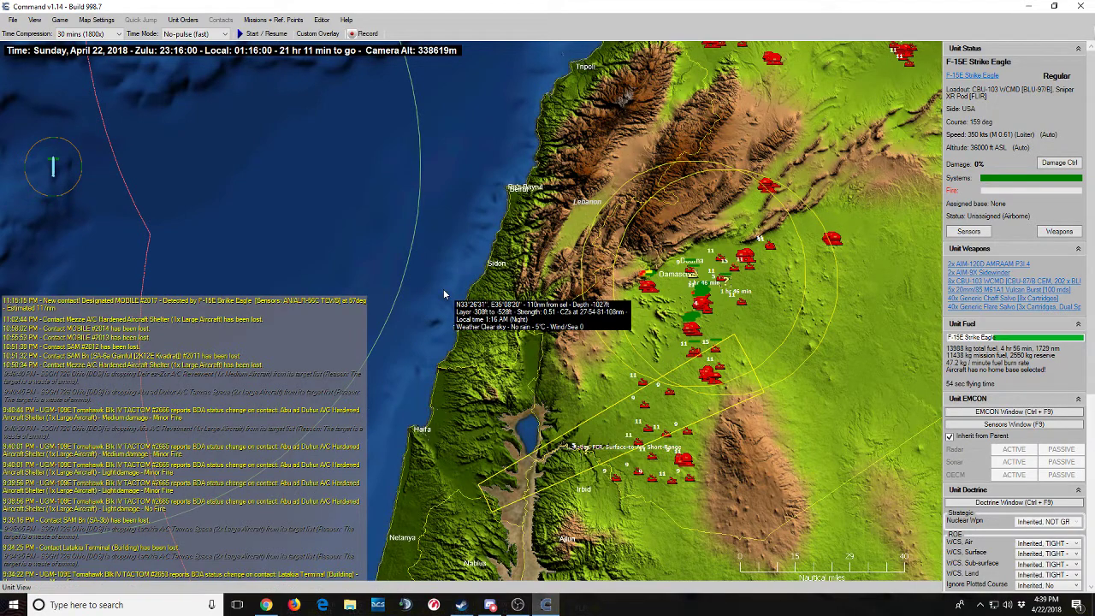
Plot the F-15E's course from the sea off Tyre inland through the Lebanese valley and northeast to Al Qusayr airfield.
{"action": "double_click", "coordinate": [443, 290]}
{"action": "key", "text": "Escape"}
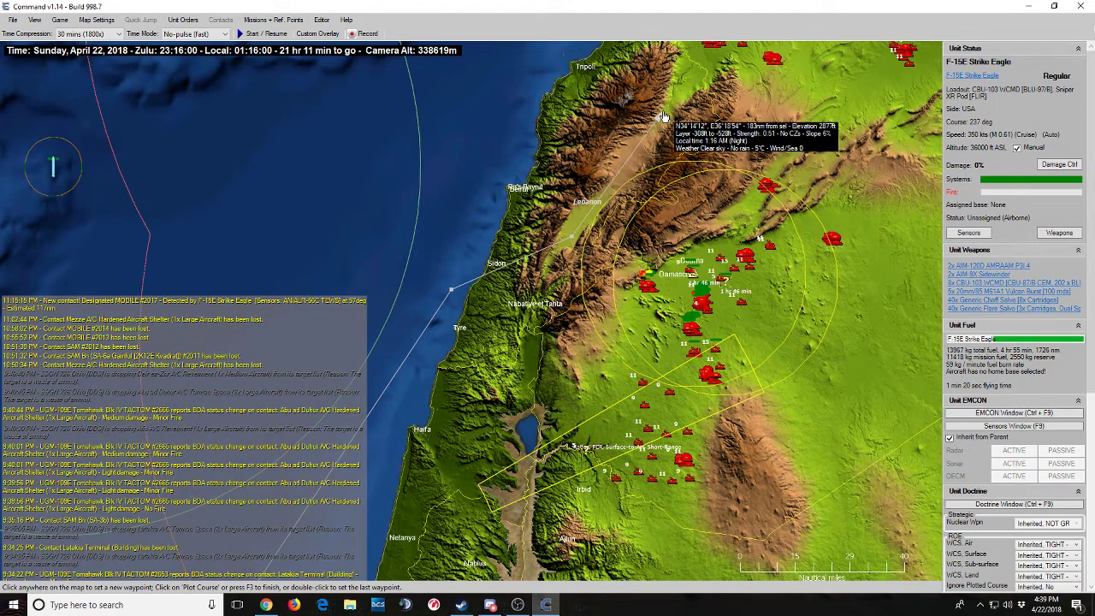
{"action": "scroll", "coordinate": [678, 135], "scroll_direction": "up", "scroll_amount": 1}
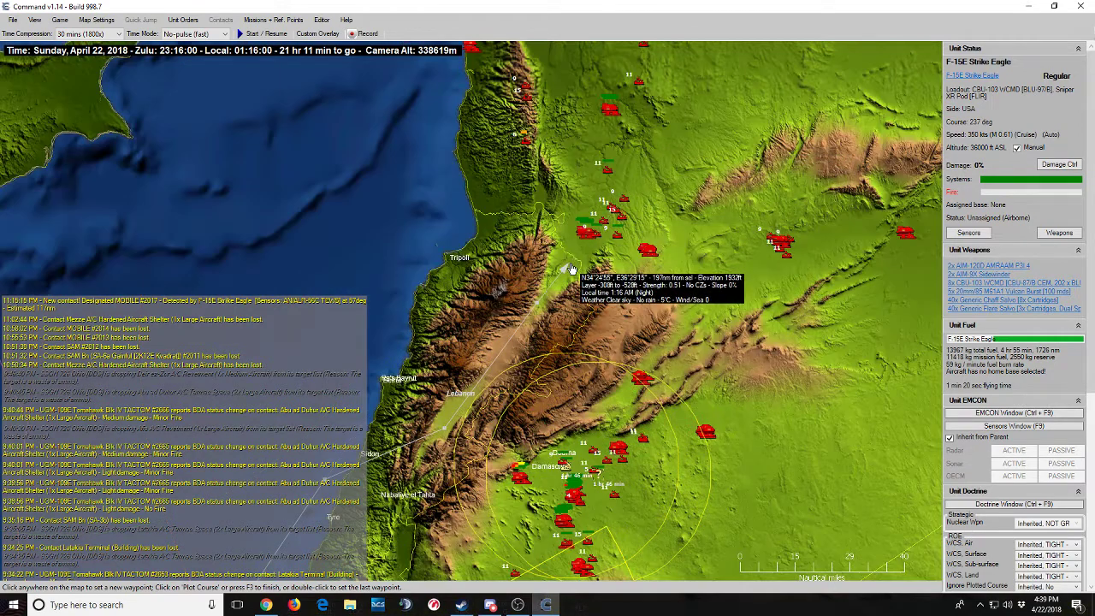
{"action": "left_click_drag", "start_coordinate": [567, 265], "coordinate": [610, 245]}
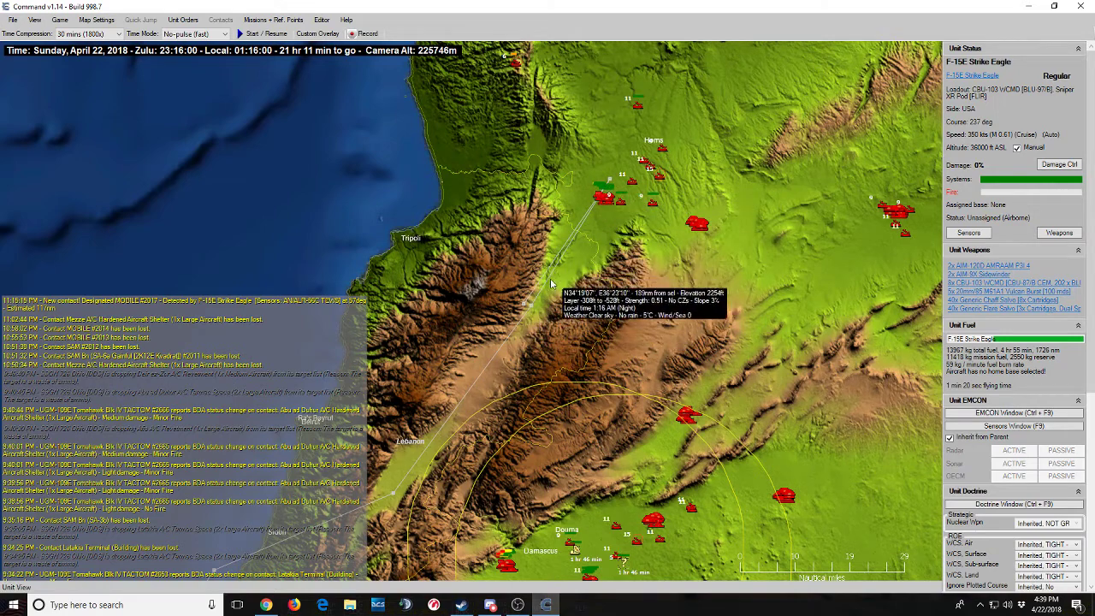
{"action": "double_click", "coordinate": [610, 182]}
{"action": "key", "text": "Escape"}
{"action": "scroll", "coordinate": [605, 269], "scroll_direction": "down", "scroll_amount": 1}
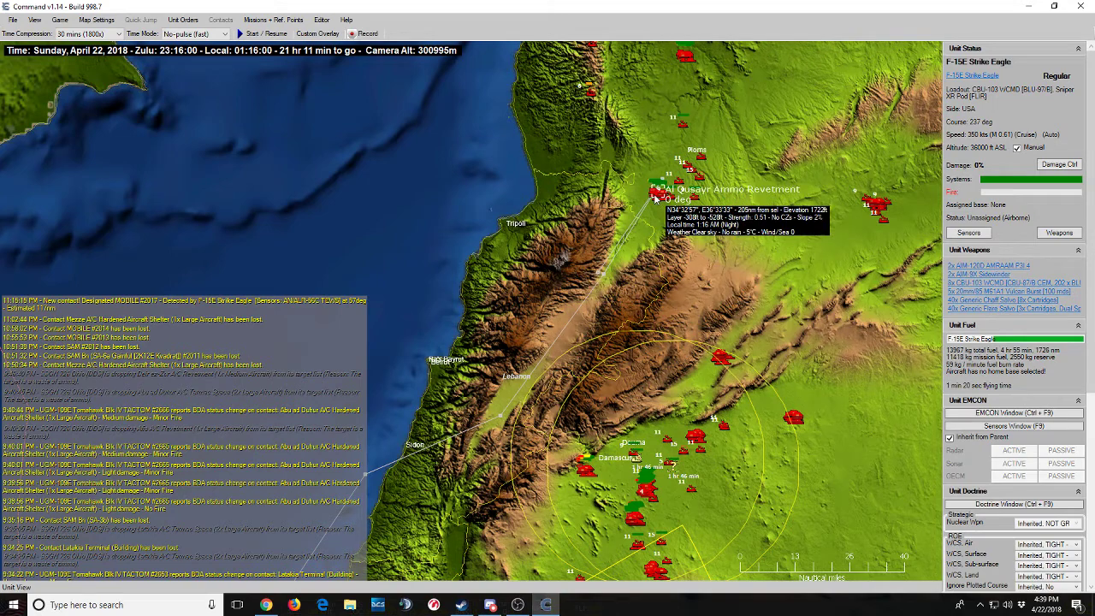
Select the Al Qusayr A/C Hangar contact and examine the terrain between the airfield and the coast.
{"action": "left_click", "coordinate": [658, 194]}
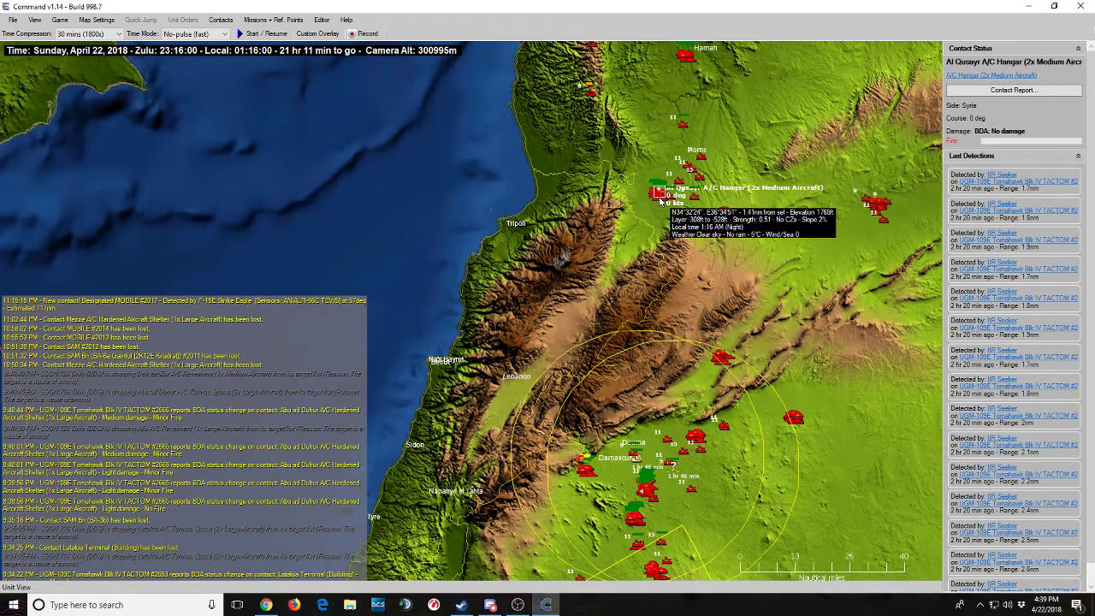
{"action": "scroll", "coordinate": [504, 355], "scroll_direction": "down", "scroll_amount": 1}
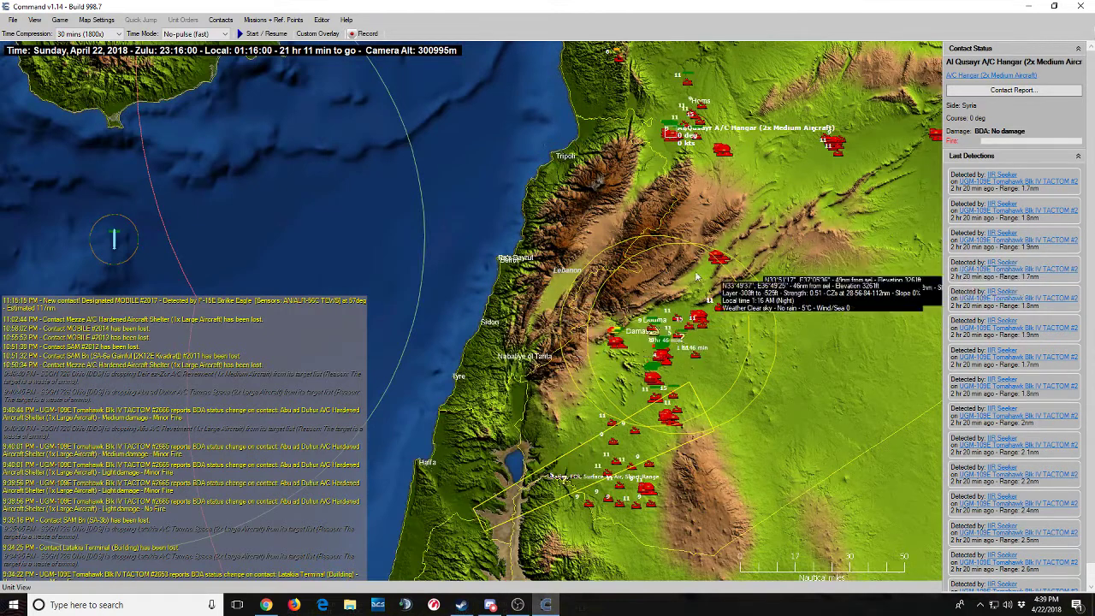
{"action": "scroll", "coordinate": [618, 276], "scroll_direction": "down", "scroll_amount": 1}
{"action": "key", "text": "Down"}
{"action": "key", "text": "Left"}
{"action": "key", "text": "Down"}
{"action": "key", "text": "Left"}
{"action": "key", "text": "Down"}
{"action": "key", "text": "Left"}
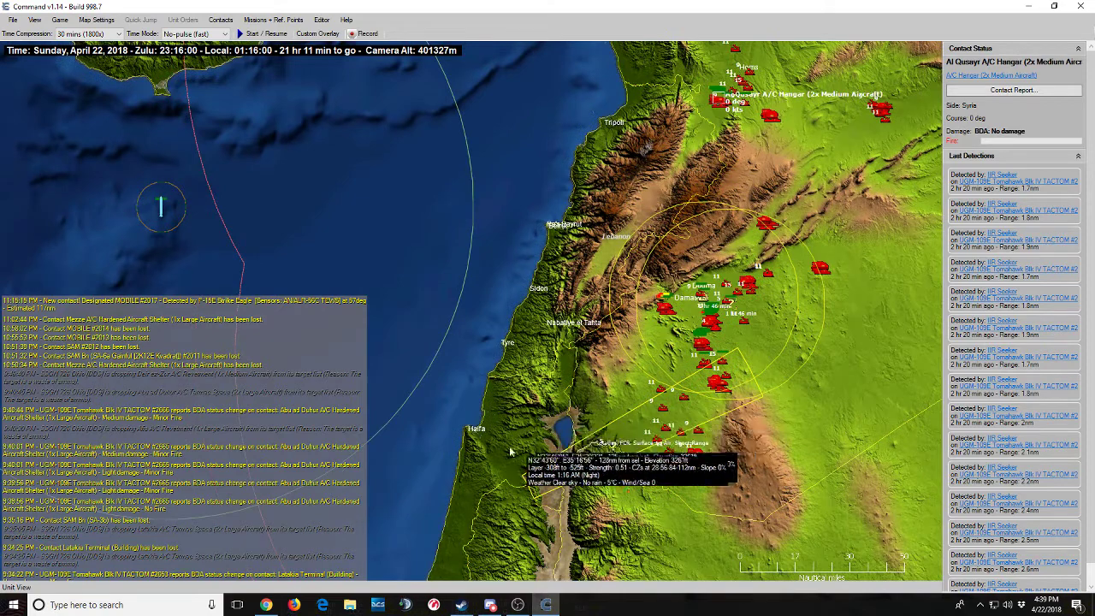
Select the F-15E Strike Eagle and review its throttle and altitude settings without changing them.
{"action": "left_click_drag", "start_coordinate": [424, 352], "coordinate": [428, 346]}
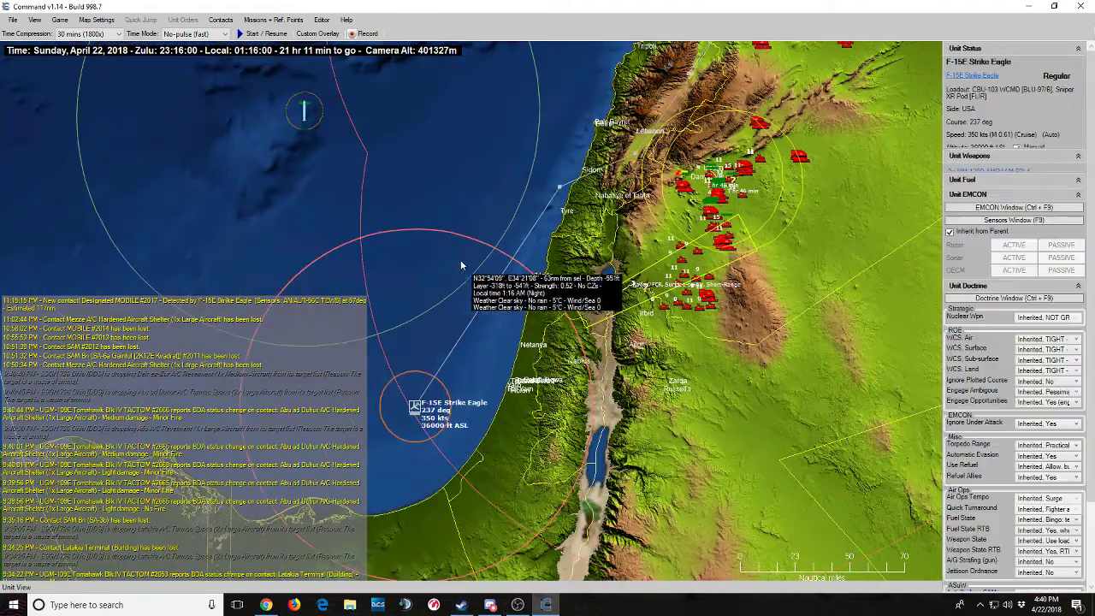
{"action": "scroll", "coordinate": [474, 235], "scroll_direction": "down", "scroll_amount": 1}
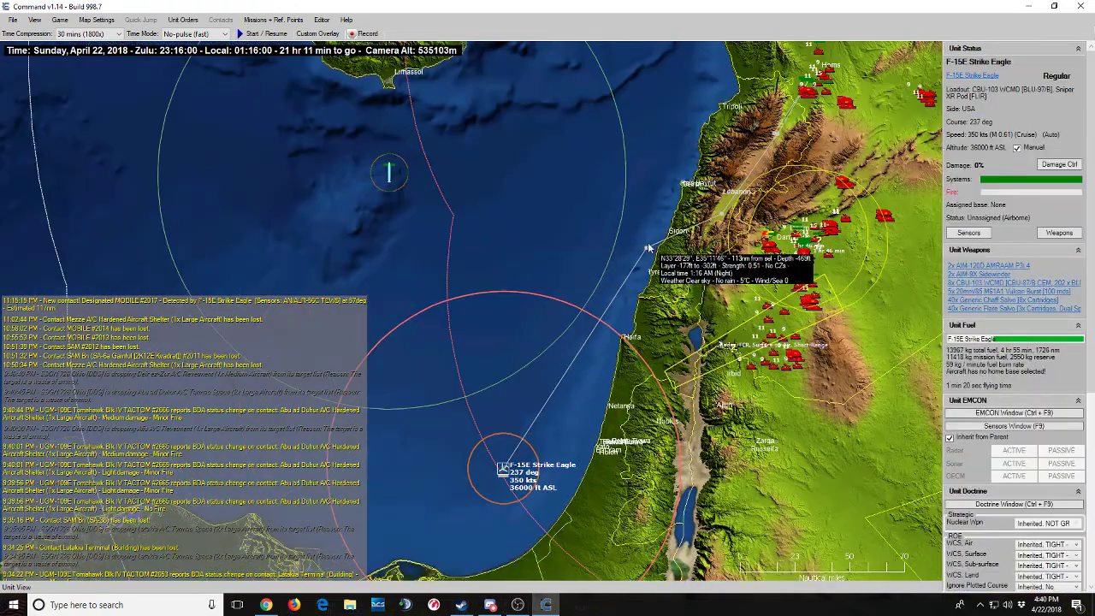
{"action": "key", "text": "F2"}
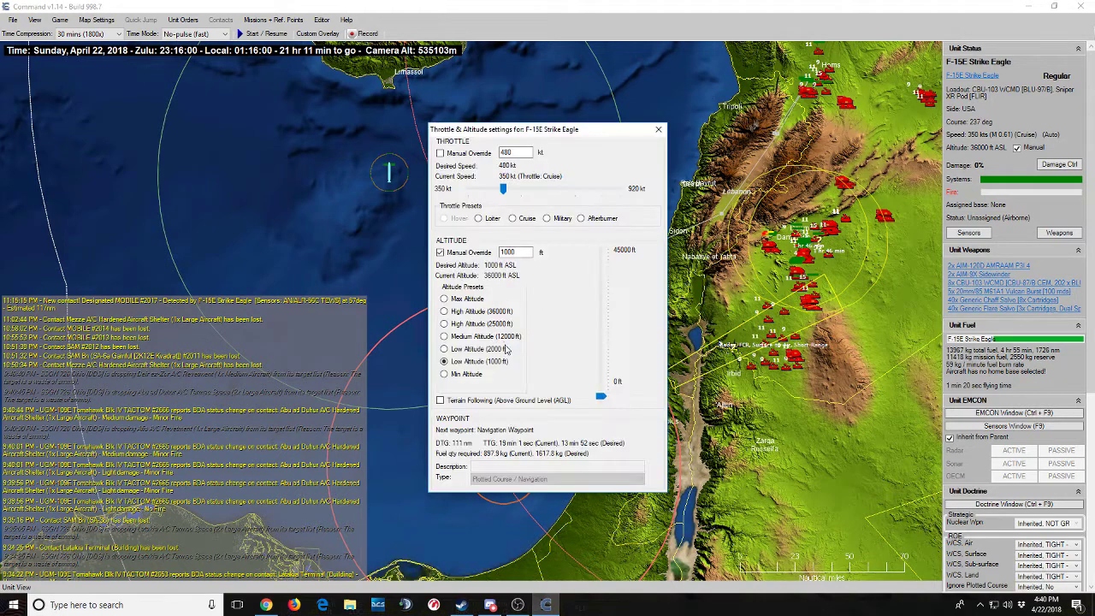
{"action": "key", "text": "Escape"}
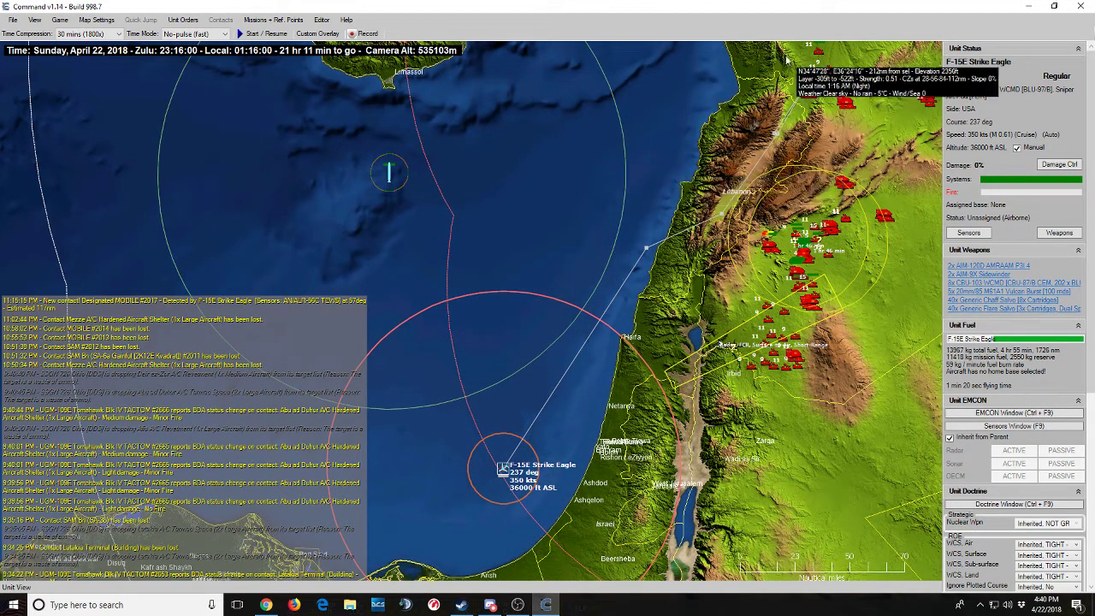
Select the SA-3b SAM battalion beside Al Qusayr and examine its threat range relative to the F-15E's route.
{"action": "scroll", "coordinate": [736, 163], "scroll_direction": "up", "scroll_amount": 2}
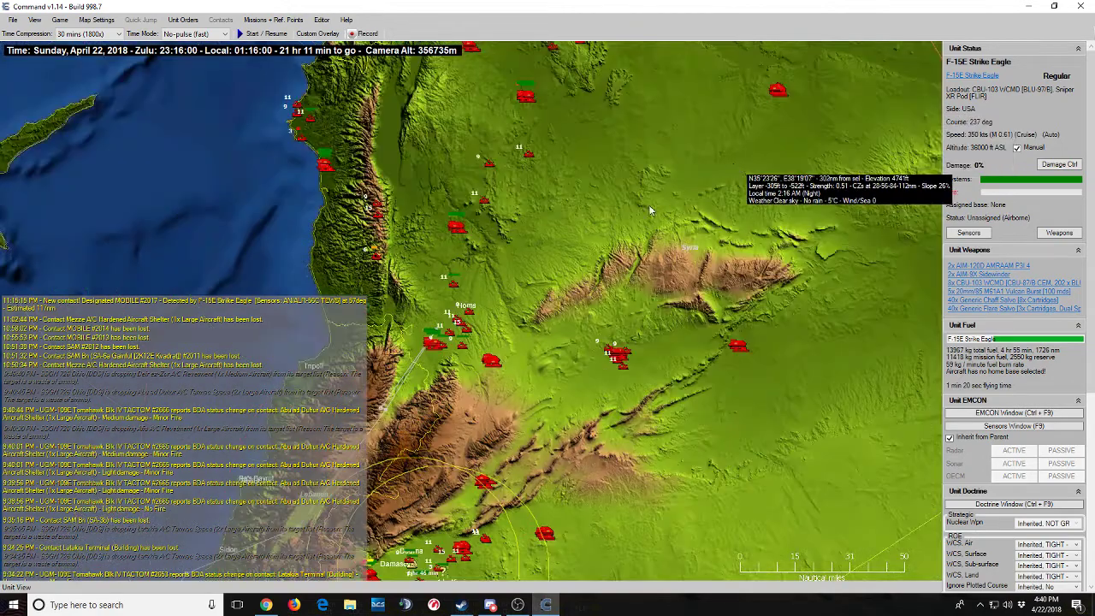
{"action": "scroll", "coordinate": [632, 207], "scroll_direction": "up", "scroll_amount": 3}
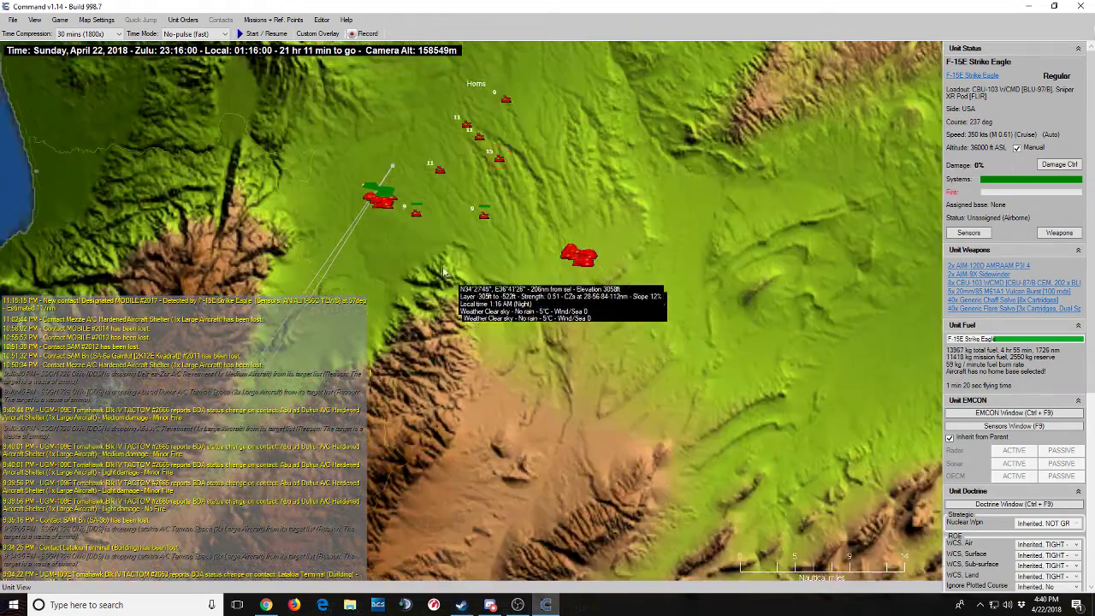
{"action": "left_click", "coordinate": [417, 211]}
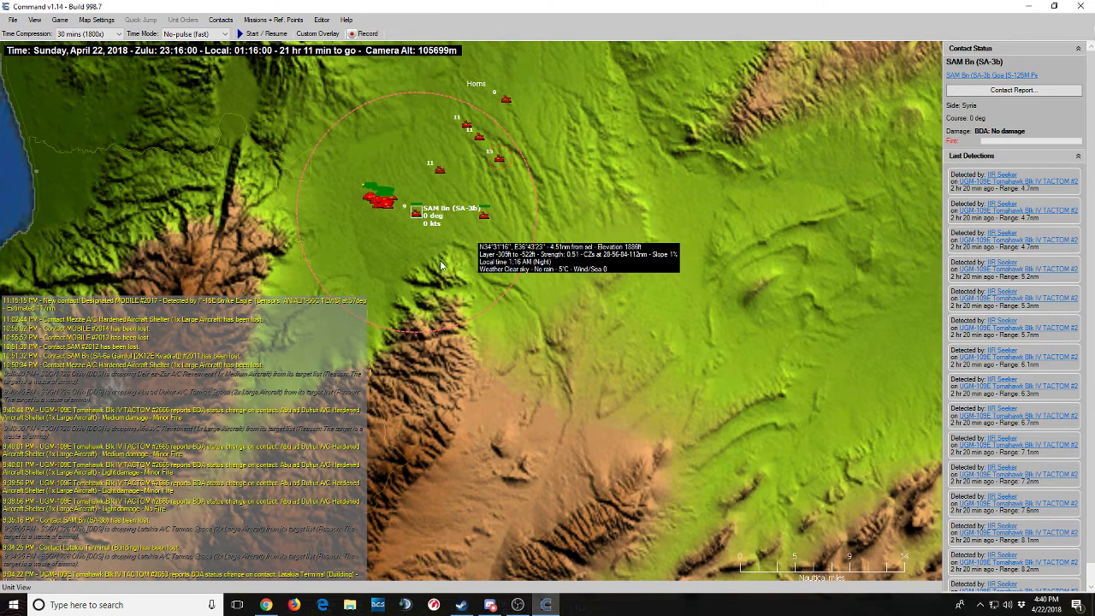
{"action": "scroll", "coordinate": [350, 350], "scroll_direction": "down", "scroll_amount": 2}
{"action": "scroll", "coordinate": [499, 399], "scroll_direction": "down", "scroll_amount": 3}
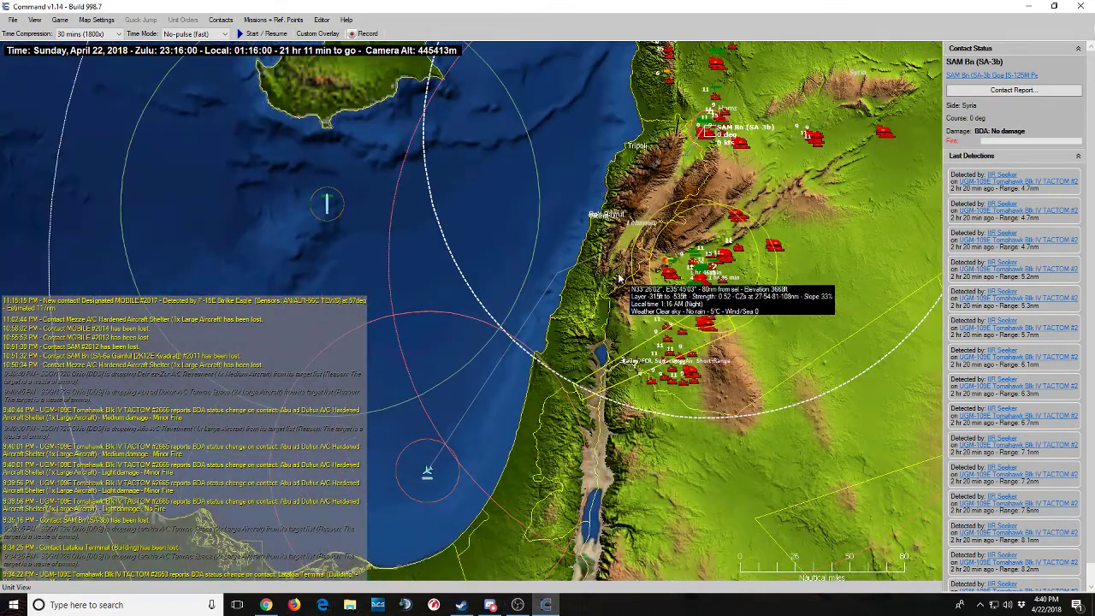
Reselect the F-15E Strike Eagle and open the doctrine and ROE settings for the USA side.
{"action": "left_click_drag", "start_coordinate": [388, 398], "coordinate": [512, 537]}
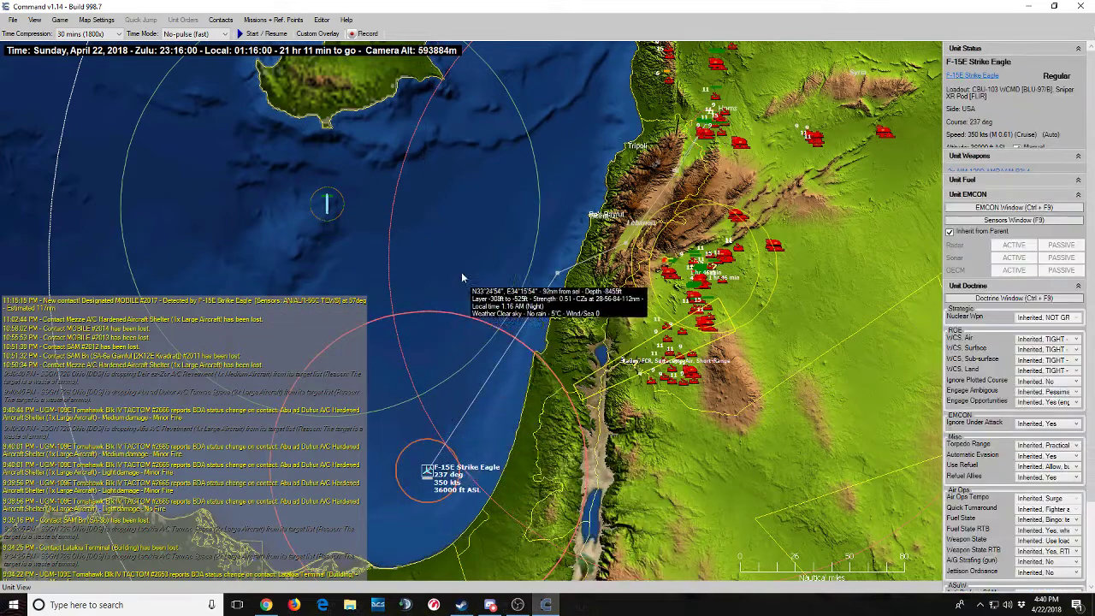
{"action": "key", "text": "Up"}
{"action": "key", "text": "Left"}
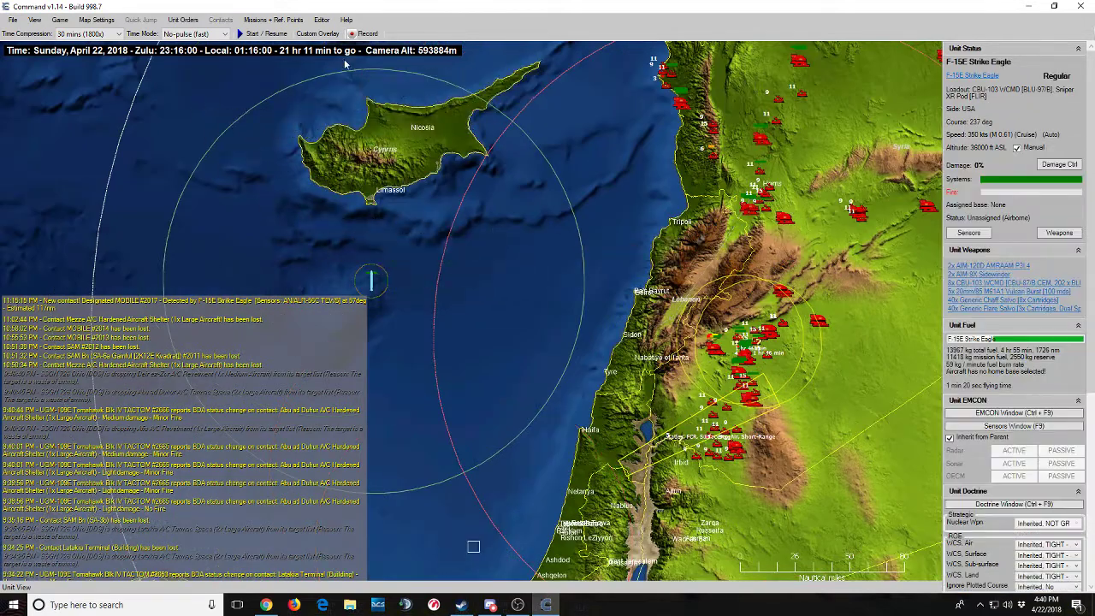
{"action": "left_click", "coordinate": [60, 19]}
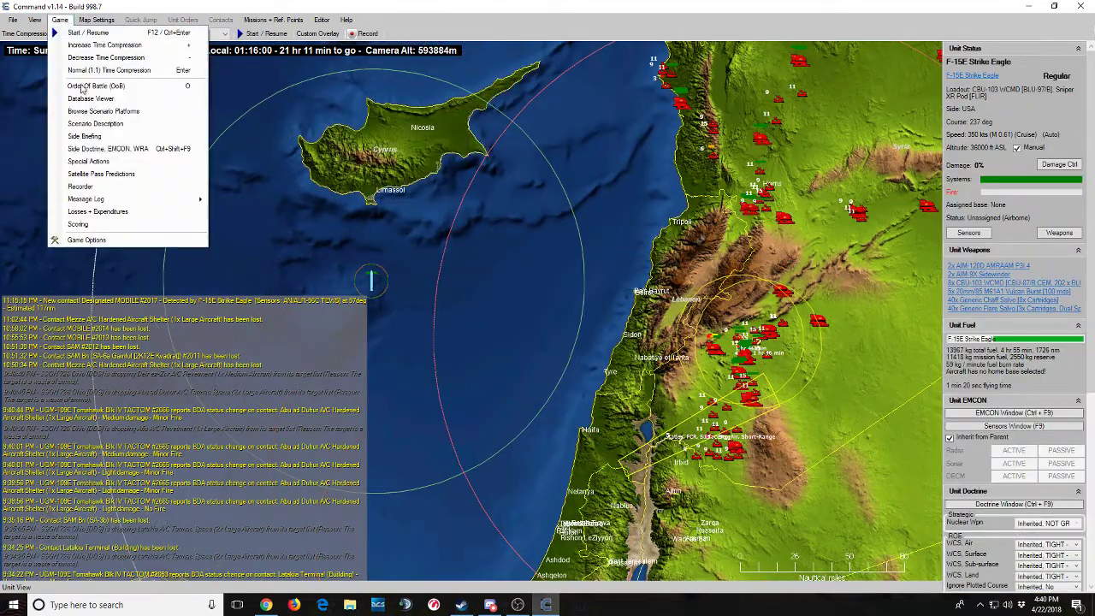
{"action": "left_click", "coordinate": [109, 148]}
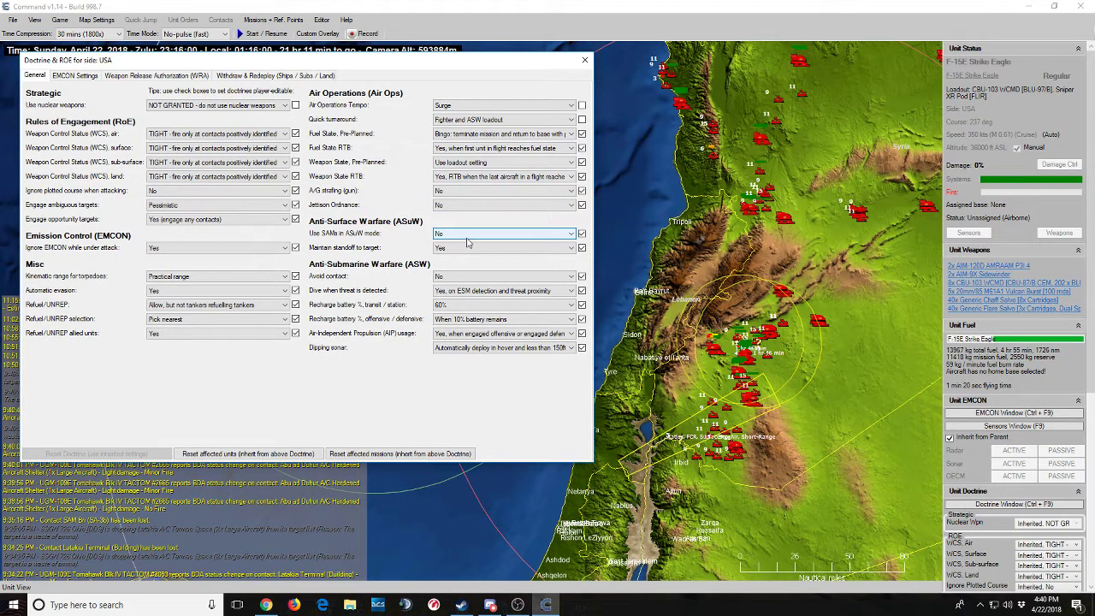
Close the USA side doctrine settings and switch the scenario editor to the Syria side.
{"action": "left_click", "coordinate": [584, 60]}
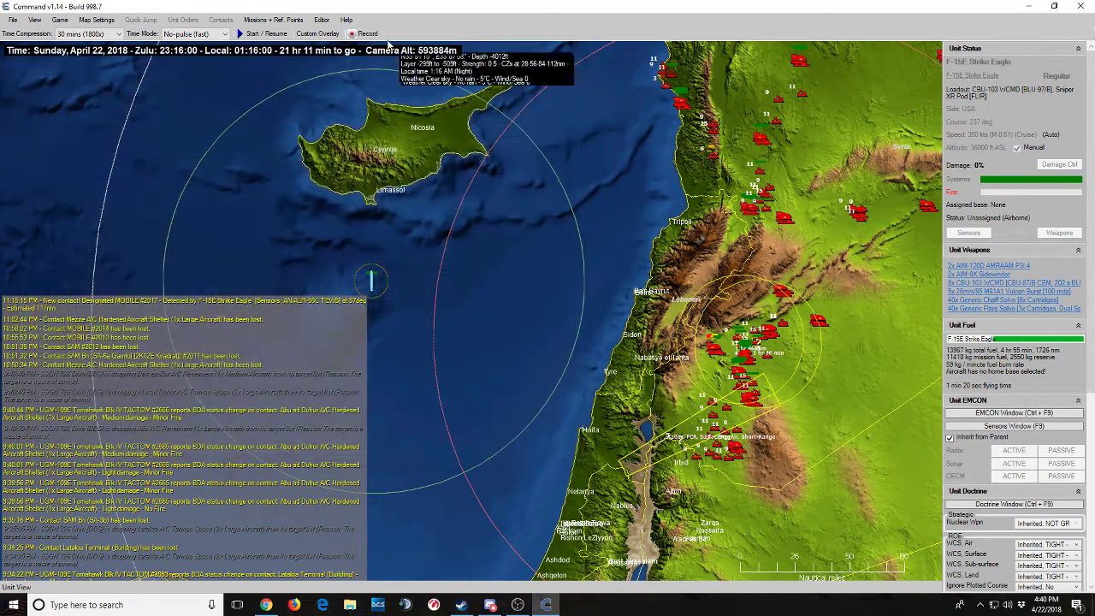
{"action": "left_click", "coordinate": [323, 19]}
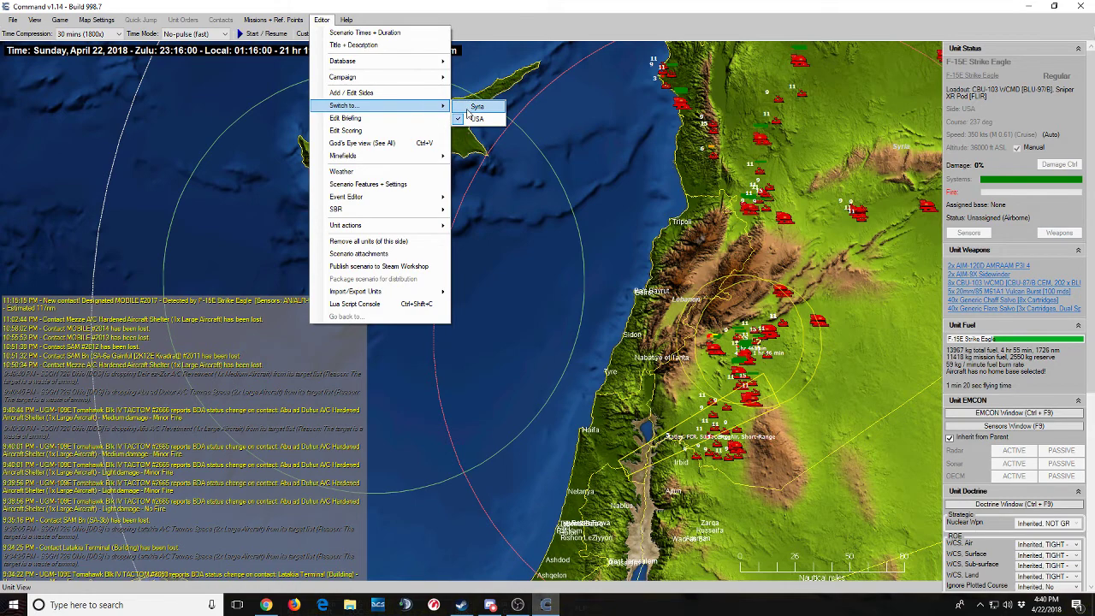
{"action": "left_click", "coordinate": [476, 107]}
Add the 2014 version of the surface ship RKR Moskva [Pr.1164 Atlant, Ex-Slava] to the Syria side, in the sea south of Cyprus.
{"action": "right_click", "coordinate": [552, 280]}
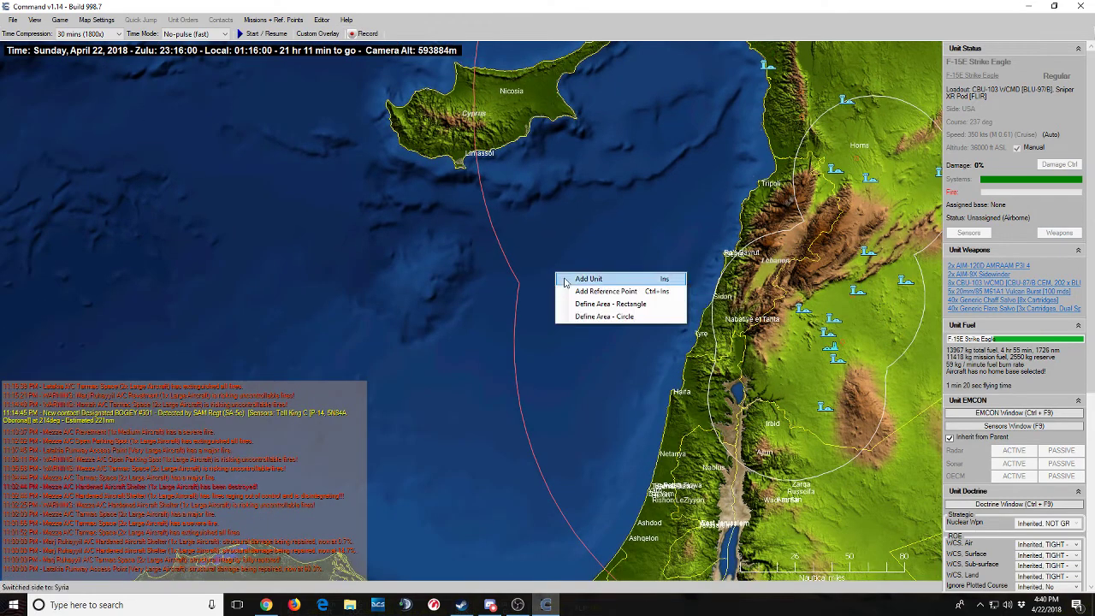
{"action": "left_click", "coordinate": [513, 277]}
{"action": "left_click", "coordinate": [623, 114]}
{"action": "left_click", "coordinate": [611, 127]}
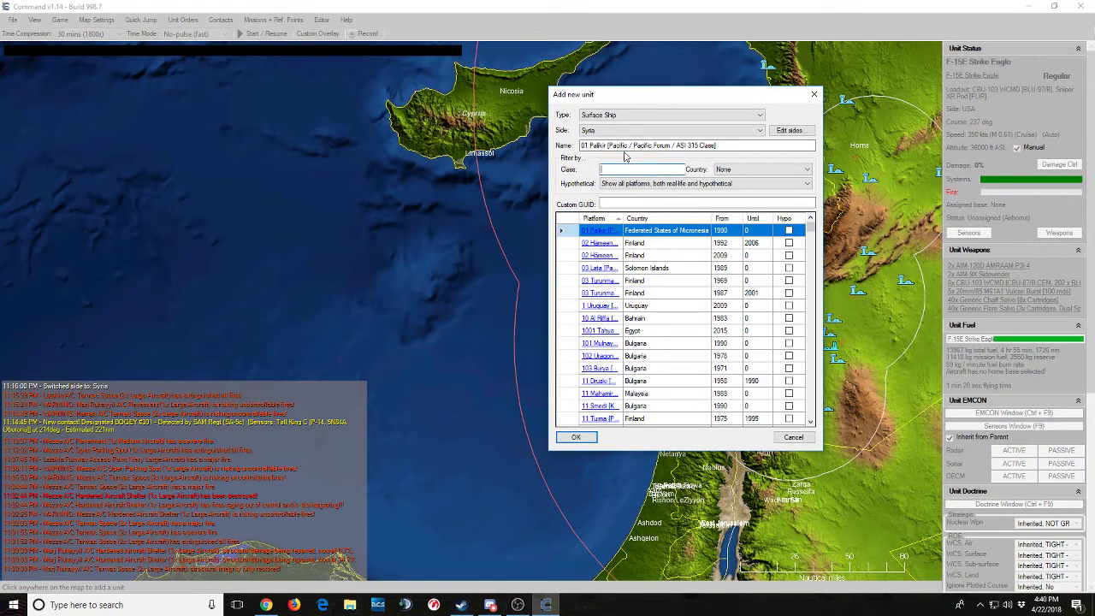
{"action": "type", "text": "moskva"}
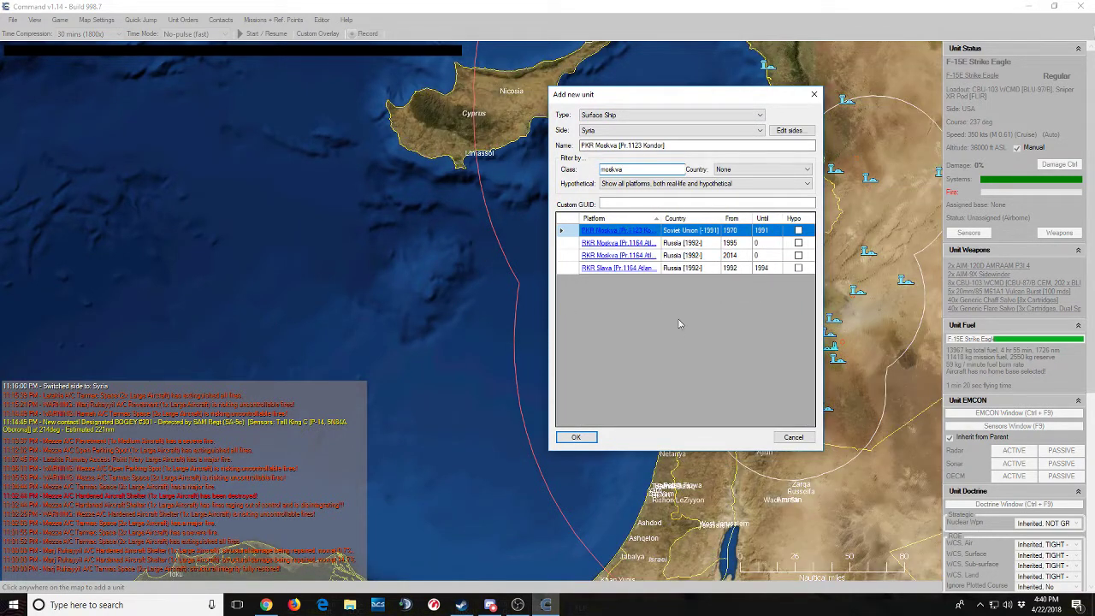
{"action": "left_click", "coordinate": [694, 254]}
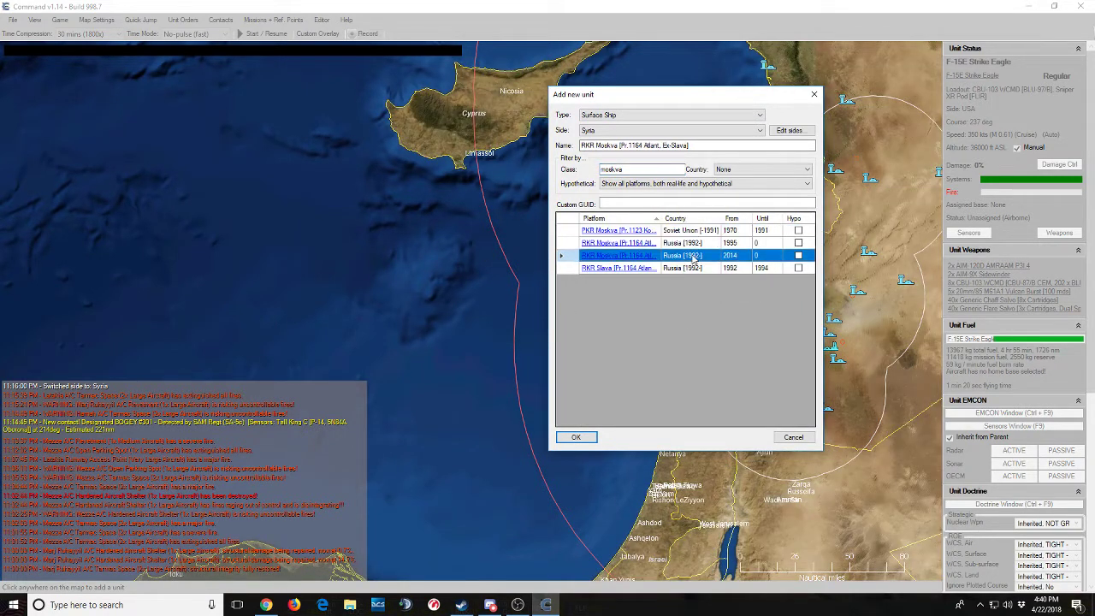
{"action": "left_click", "coordinate": [576, 437]}
Activate all radars on the RKR Moskva.
{"action": "key", "text": "F9"}
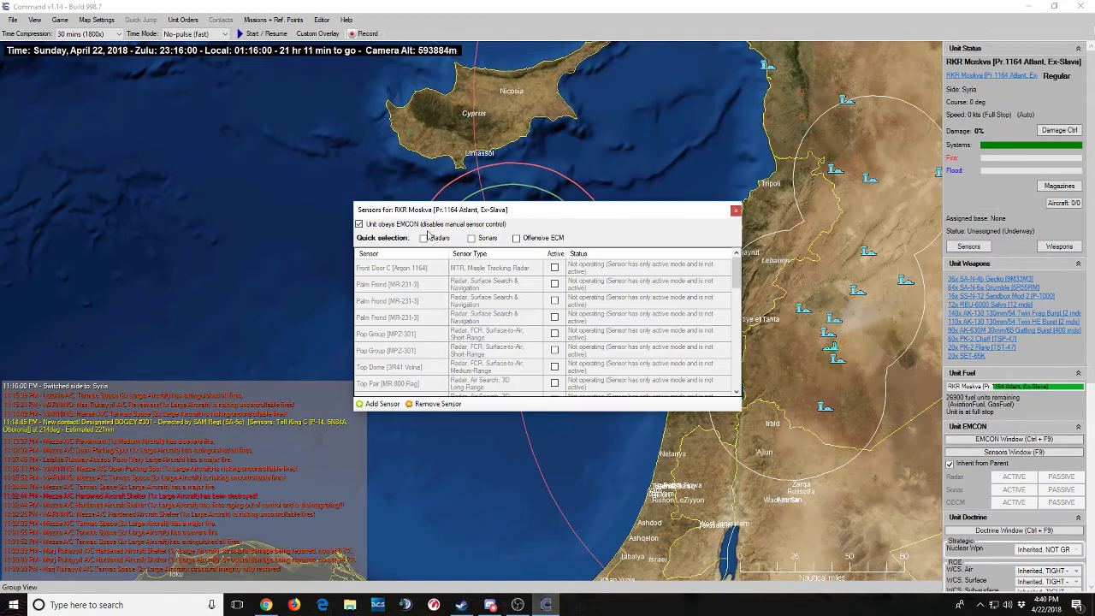
{"action": "left_click", "coordinate": [440, 240]}
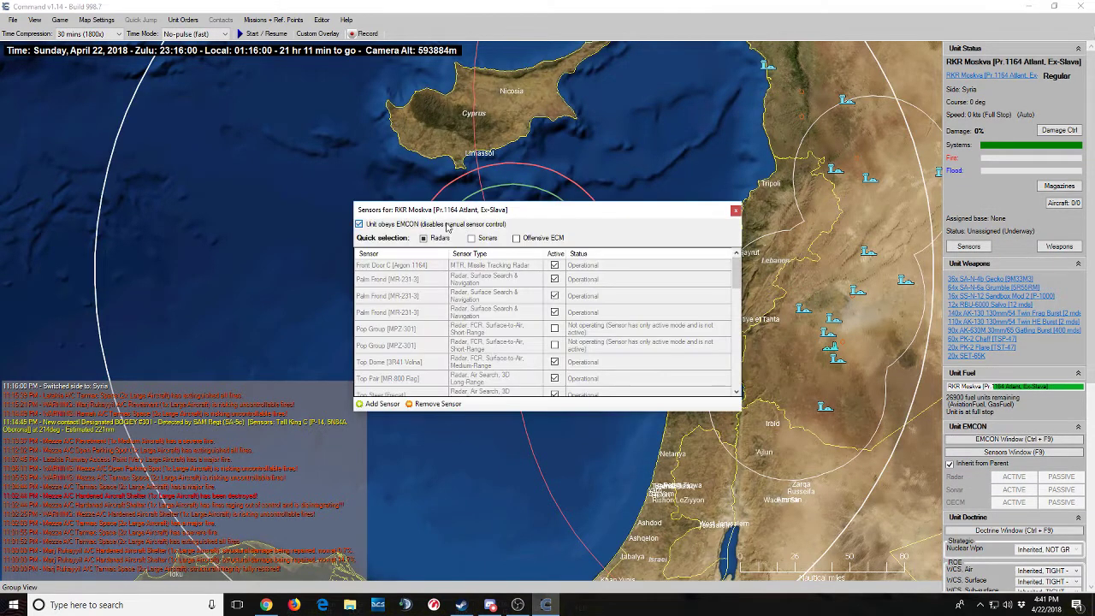
{"action": "key", "text": "Escape"}
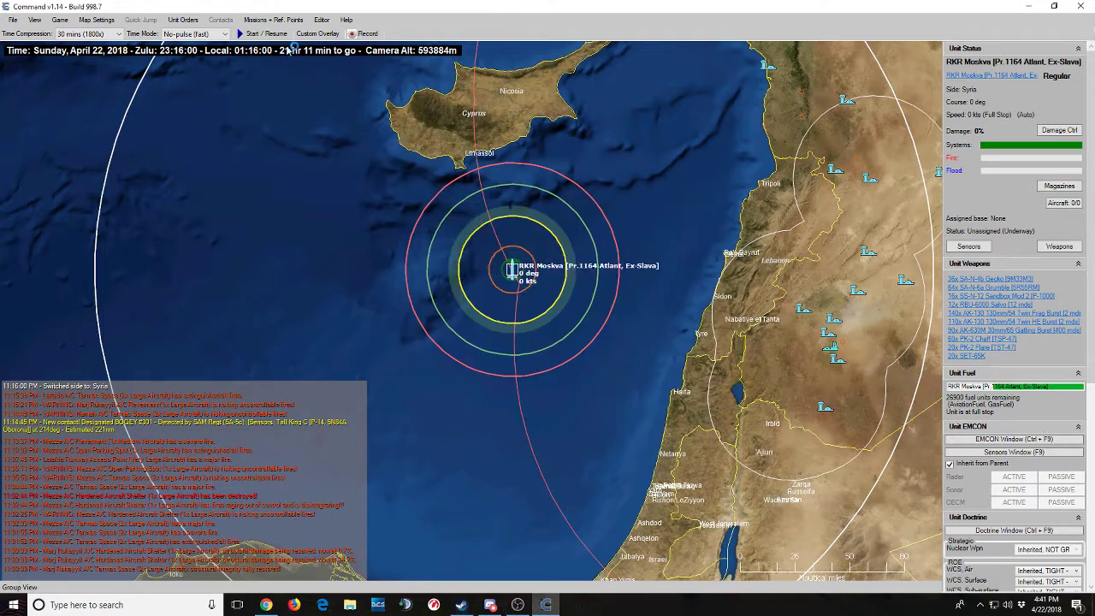
Enable God's Eye view and switch the scenario editor back to the USA side.
{"action": "left_click", "coordinate": [319, 21]}
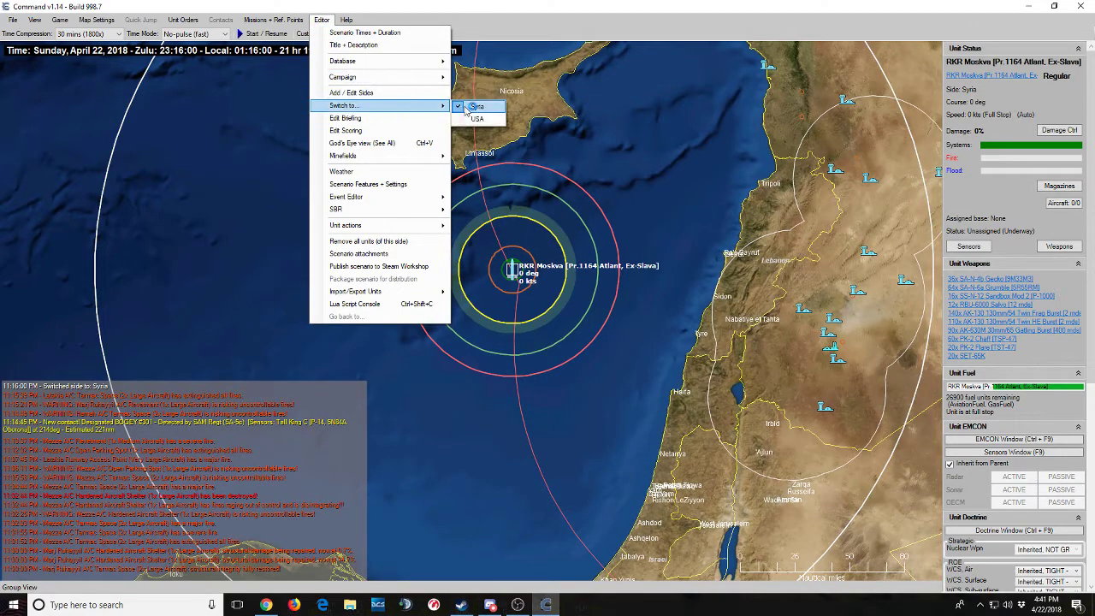
{"action": "left_click", "coordinate": [468, 114]}
{"action": "key", "text": "ctrl+v"}
{"action": "left_click_drag", "start_coordinate": [438, 312], "coordinate": [549, 294]}
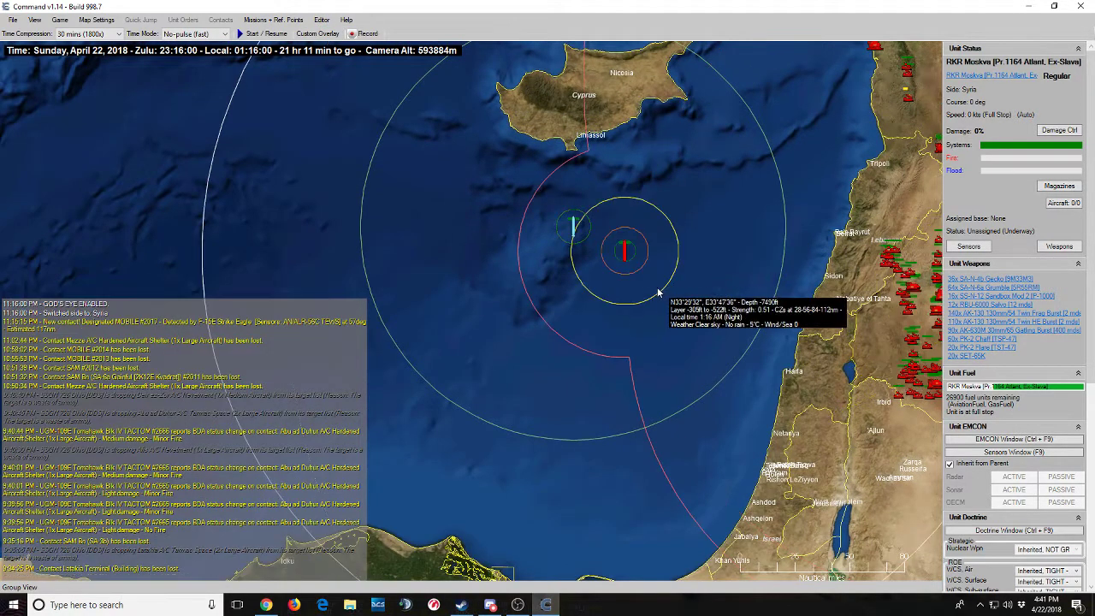
{"action": "key", "text": "ctrl+shift+s"}
Add the surface ship DDG 124 Harvey C. Barnum Jr. [Arleigh Burke Flight III] to the USA side, west of the RKR Moskva.
{"action": "scroll", "coordinate": [590, 285], "scroll_direction": "up", "scroll_amount": 2}
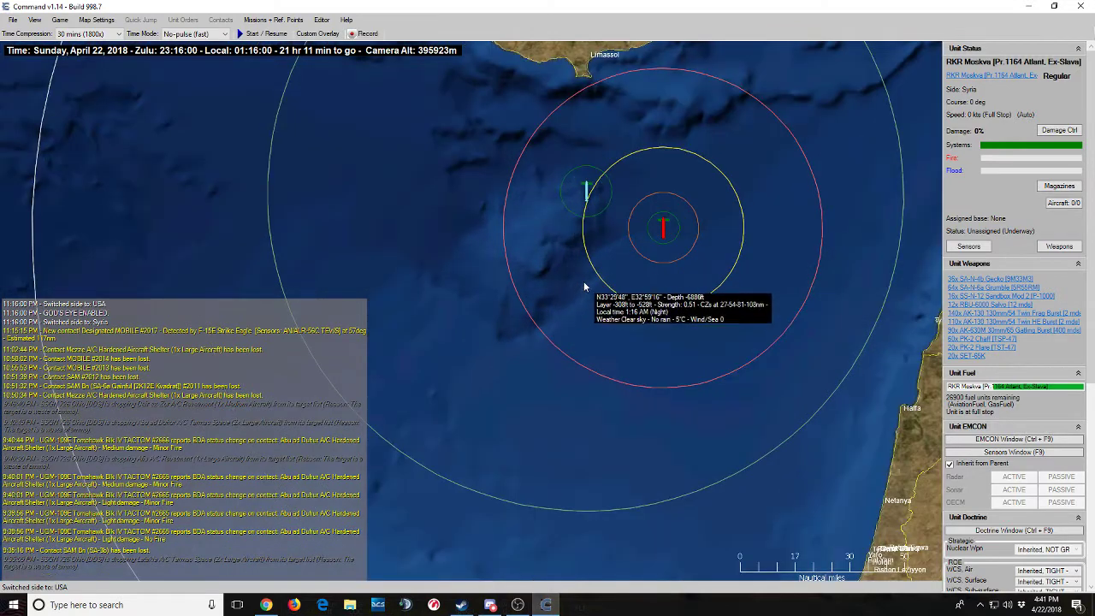
{"action": "scroll", "coordinate": [633, 257], "scroll_direction": "up", "scroll_amount": 2}
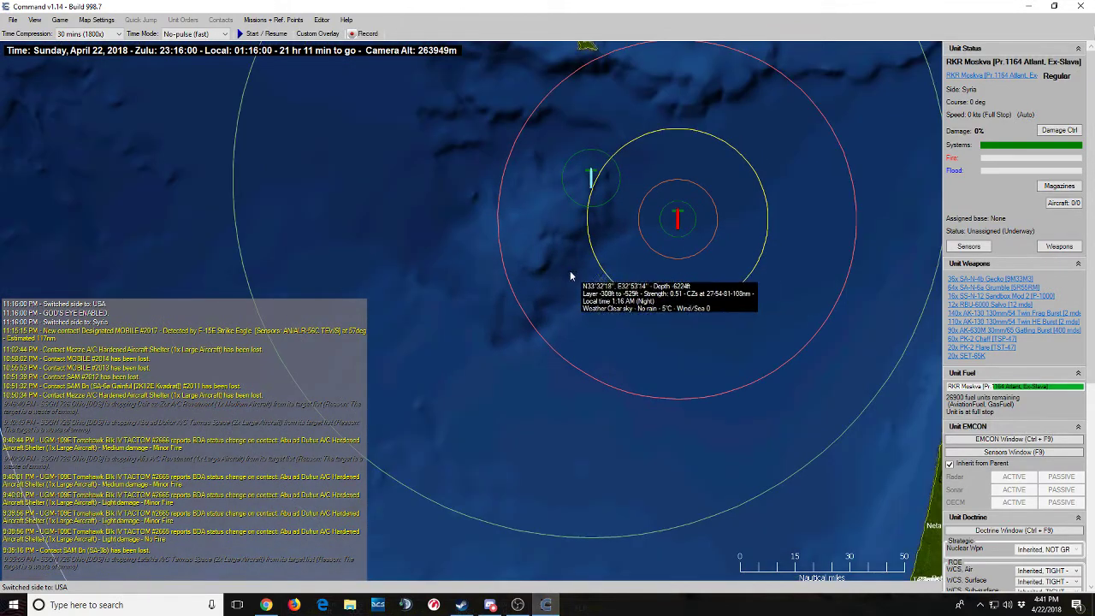
{"action": "right_click", "coordinate": [557, 233]}
{"action": "left_click", "coordinate": [565, 239]}
{"action": "left_click", "coordinate": [562, 240]}
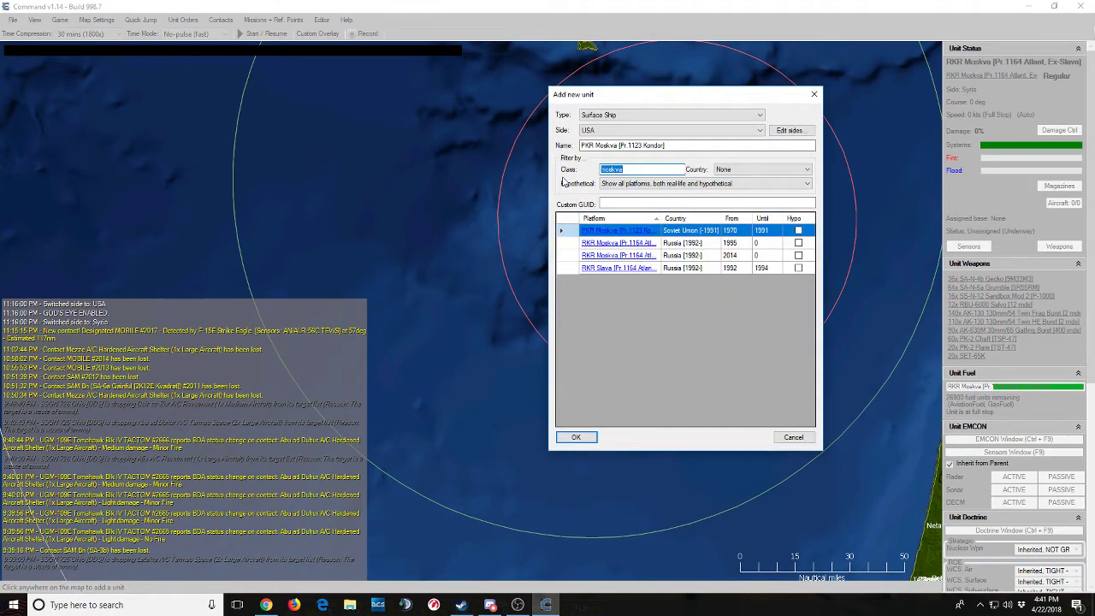
{"action": "type", "text": "ticonderoga"}
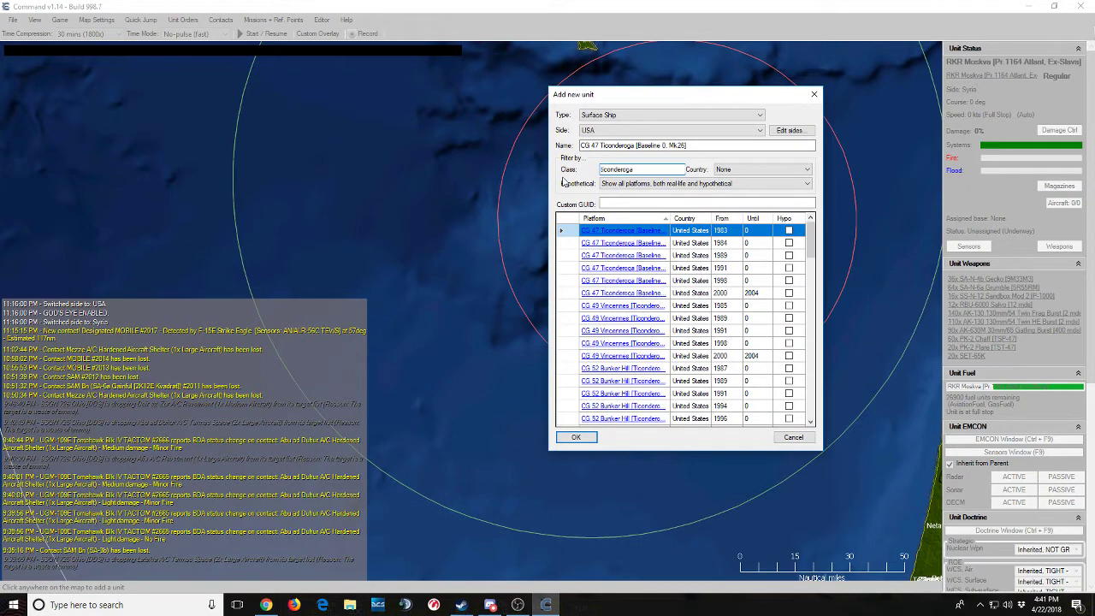
{"action": "key", "text": "ctrl+a"}
{"action": "type", "text": "burke"}
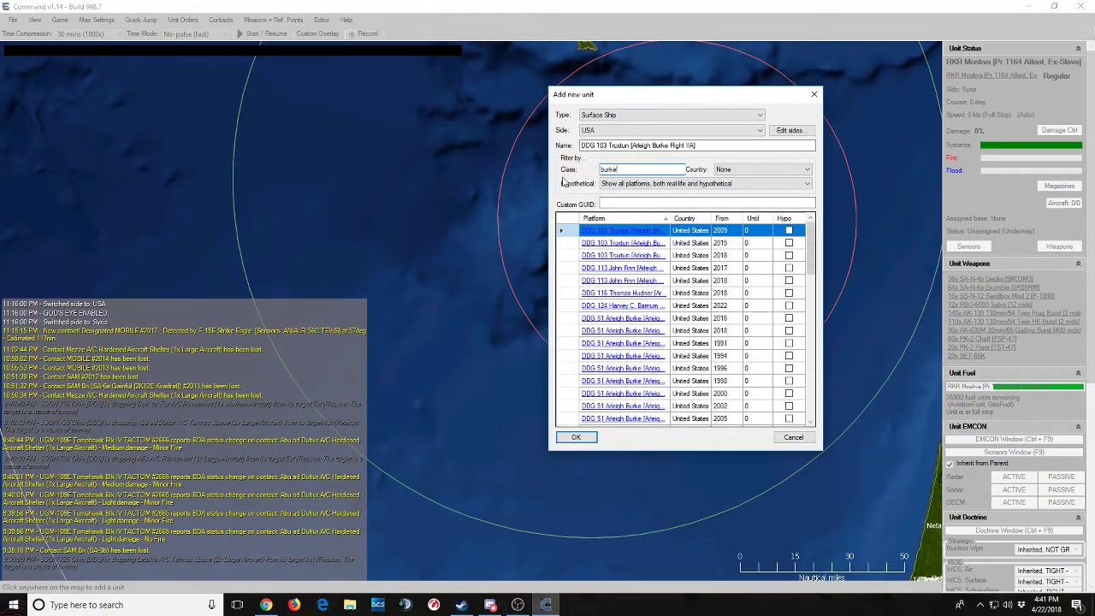
{"action": "left_click", "coordinate": [740, 217]}
{"action": "left_click", "coordinate": [742, 218]}
{"action": "left_click", "coordinate": [575, 438]}
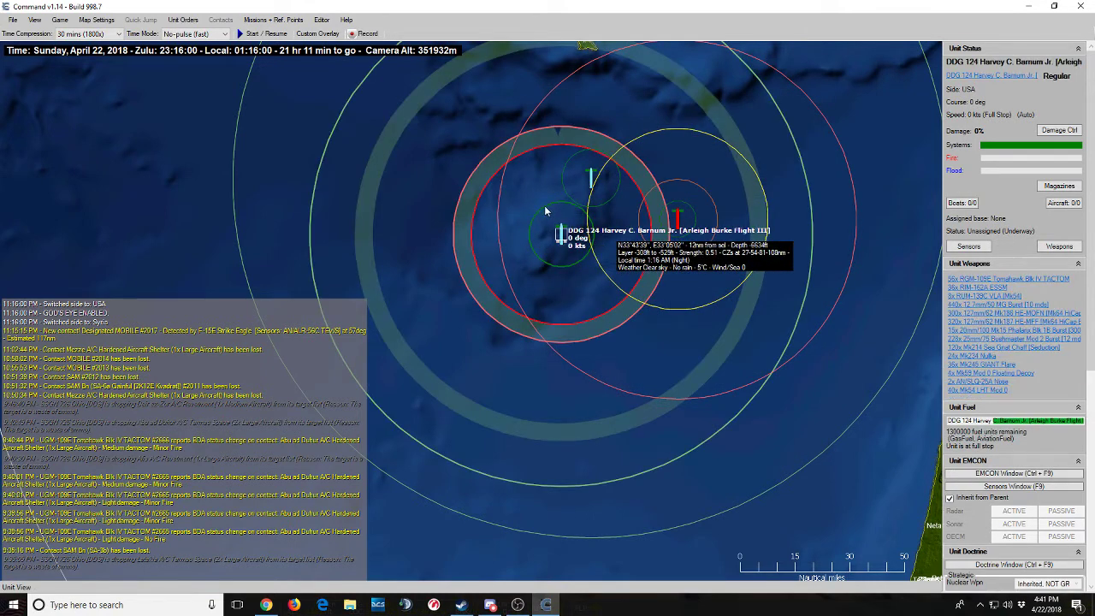
Set the RGM-109E Tomahawk Blk IV TACTOM count to 0 in both of the destroyer's Mk41 VLS mounts.
{"action": "key", "text": "F8"}
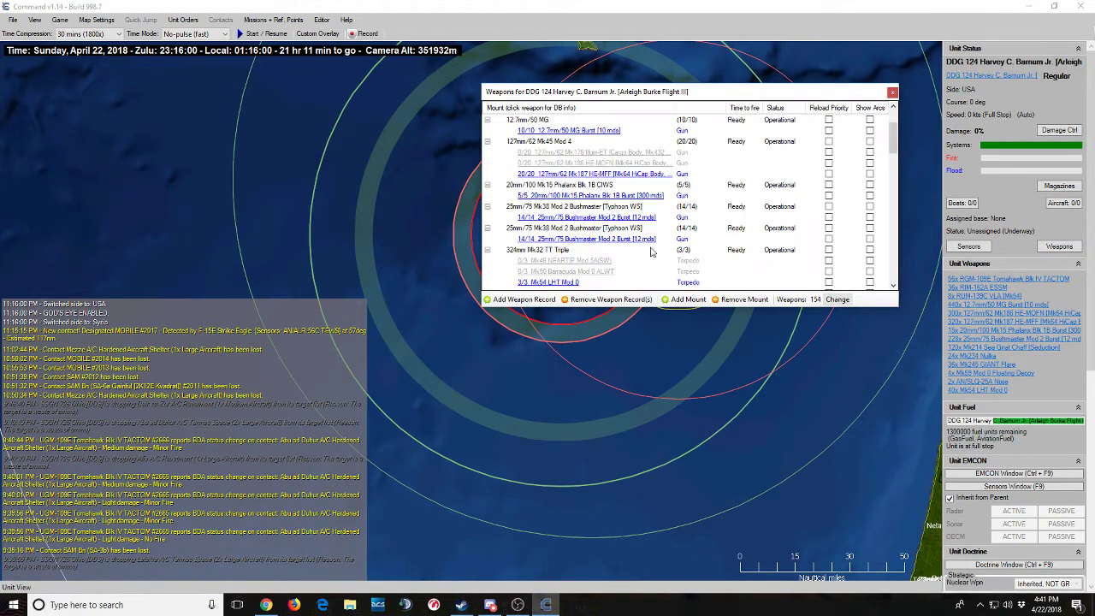
{"action": "scroll", "coordinate": [633, 221], "scroll_direction": "down", "scroll_amount": 6}
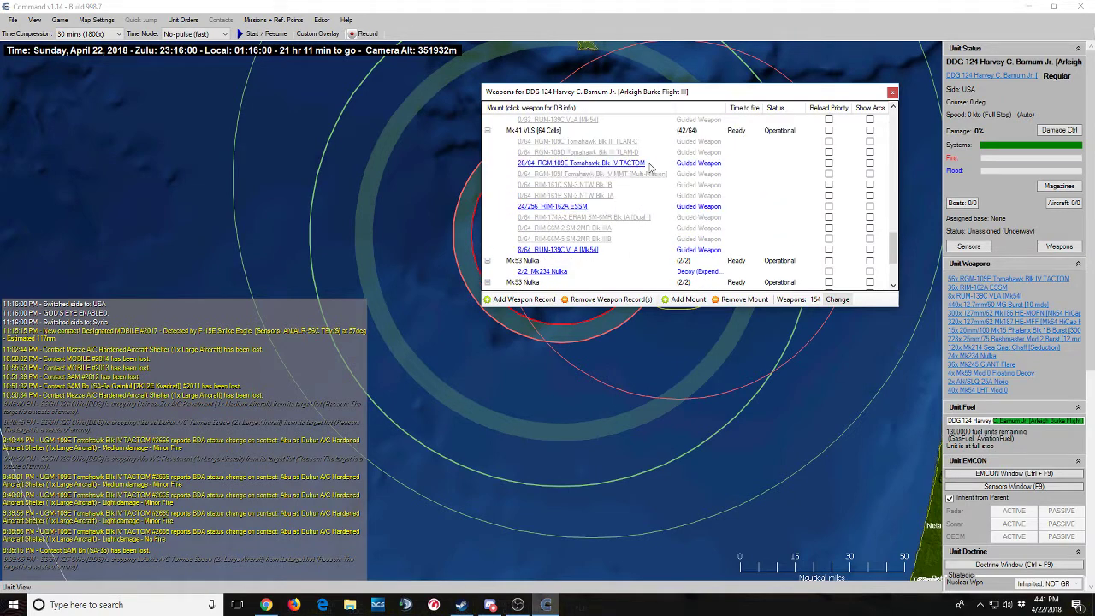
{"action": "left_click", "coordinate": [651, 163]}
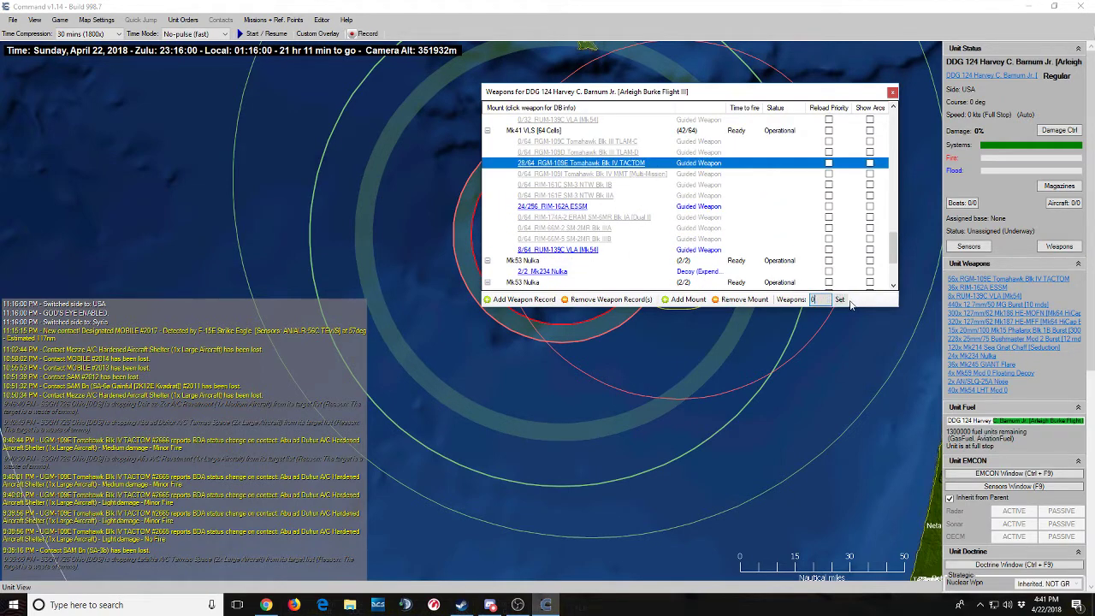
{"action": "left_click", "coordinate": [839, 299]}
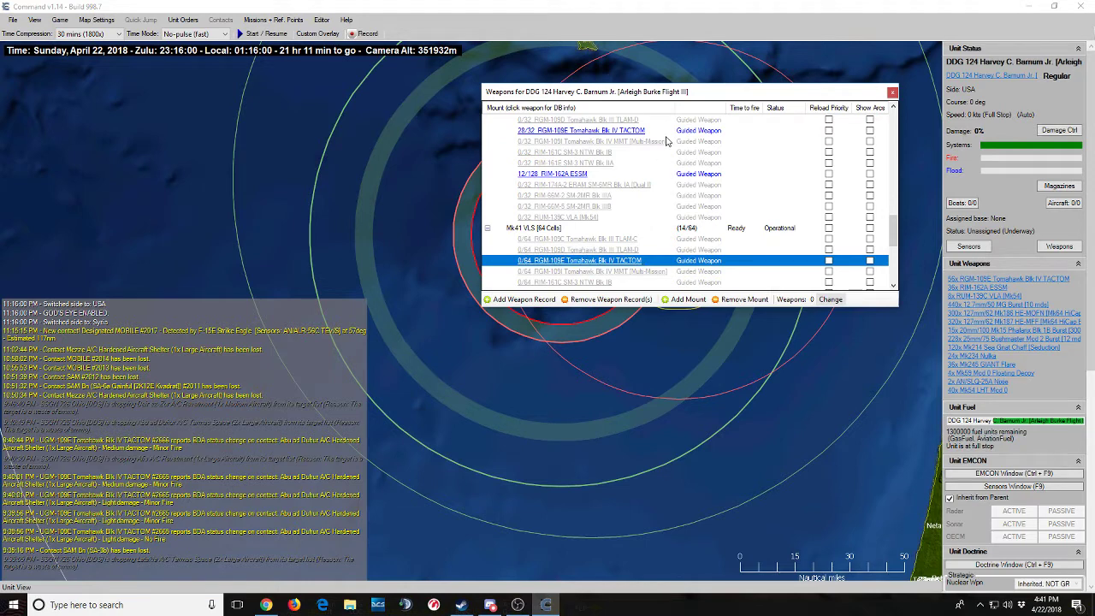
{"action": "left_click", "coordinate": [704, 132]}
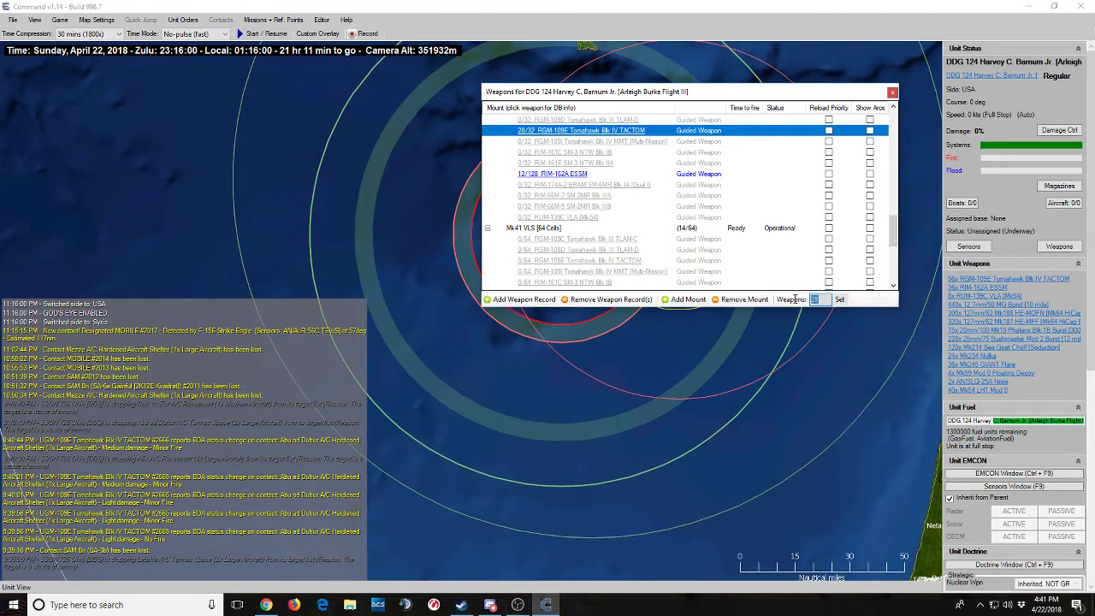
{"action": "left_click", "coordinate": [839, 300]}
Set the RIM-162A ESSM count to 40 in each of the destroyer's two Mk41 VLS mounts.
{"action": "left_click", "coordinate": [680, 175]}
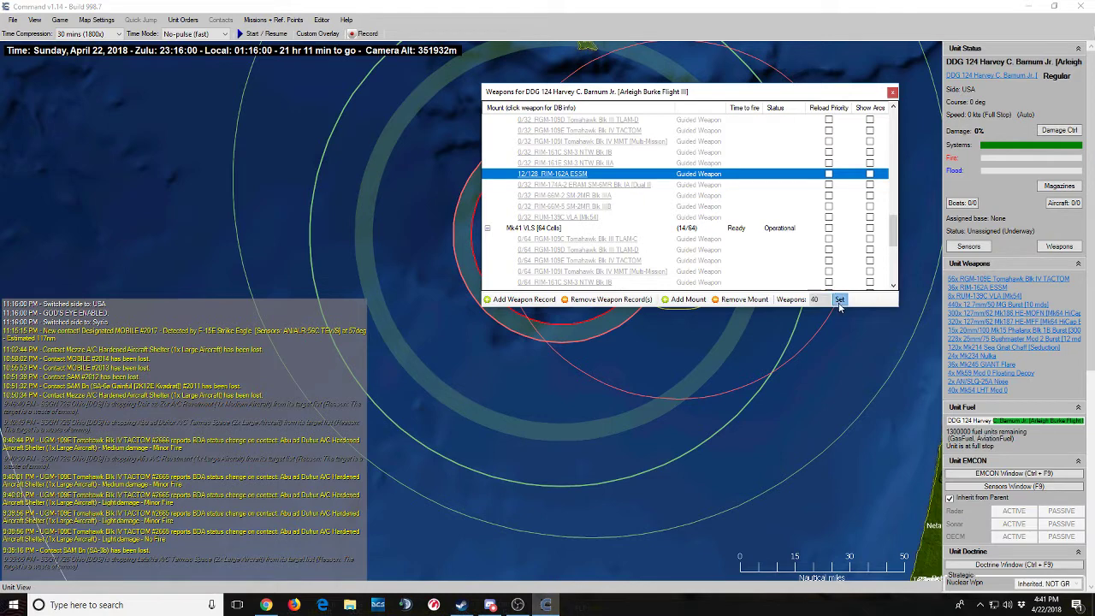
{"action": "scroll", "coordinate": [764, 273], "scroll_direction": "down", "scroll_amount": 4}
{"action": "left_click", "coordinate": [655, 176]}
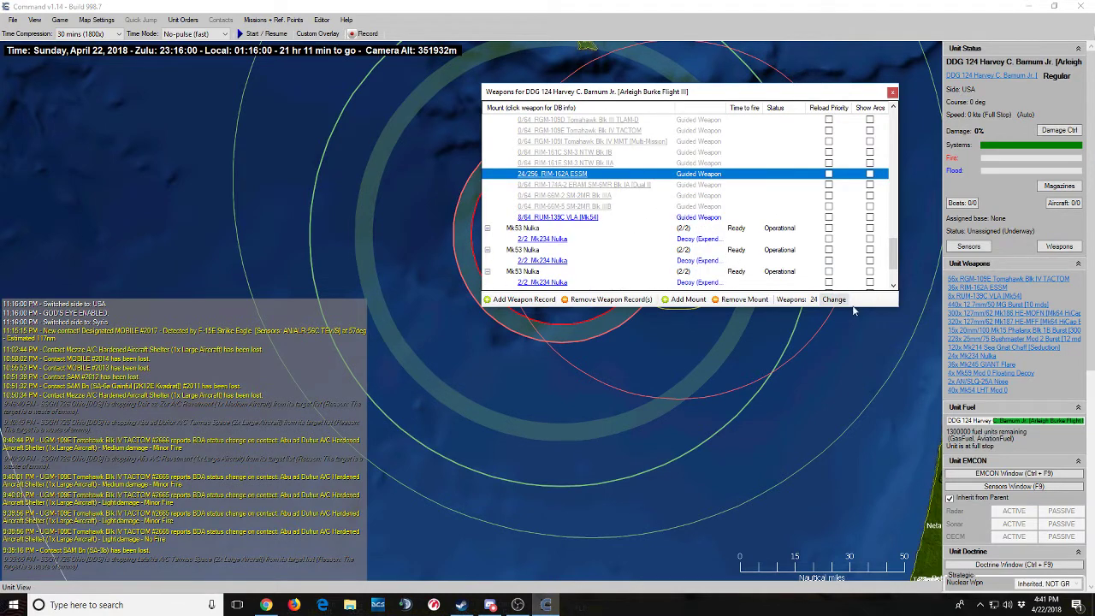
{"action": "scroll", "coordinate": [753, 274], "scroll_direction": "up", "scroll_amount": 2}
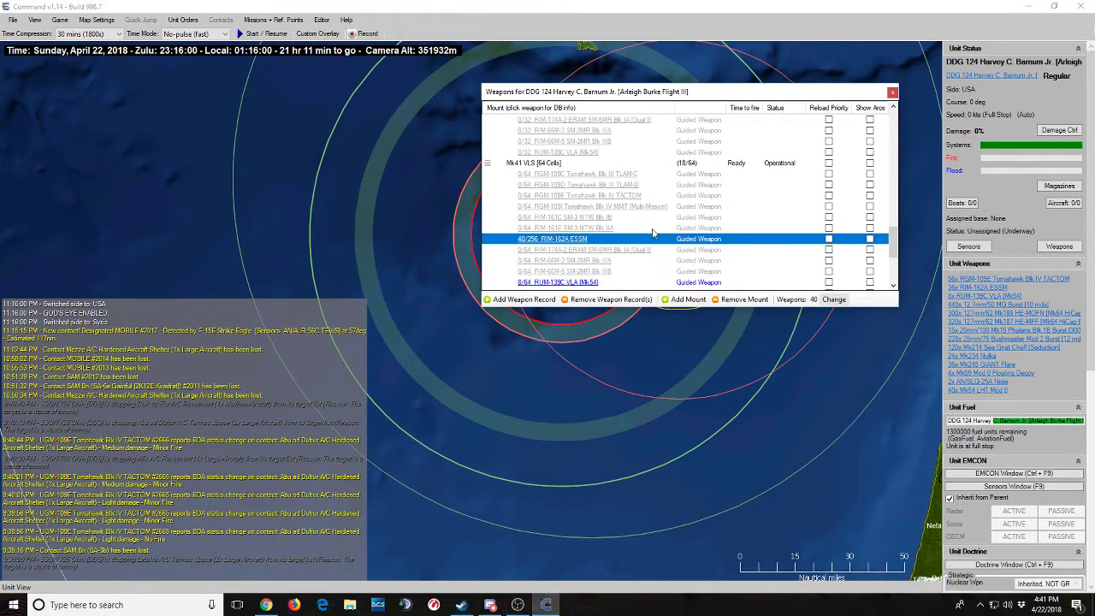
Load RIM-66M-5 SM-2MR Blk IIIB missiles on the destroyer, 46 in the 64-cell Mk41 VLS and 22 in the 32-cell mount.
{"action": "left_click", "coordinate": [653, 228]}
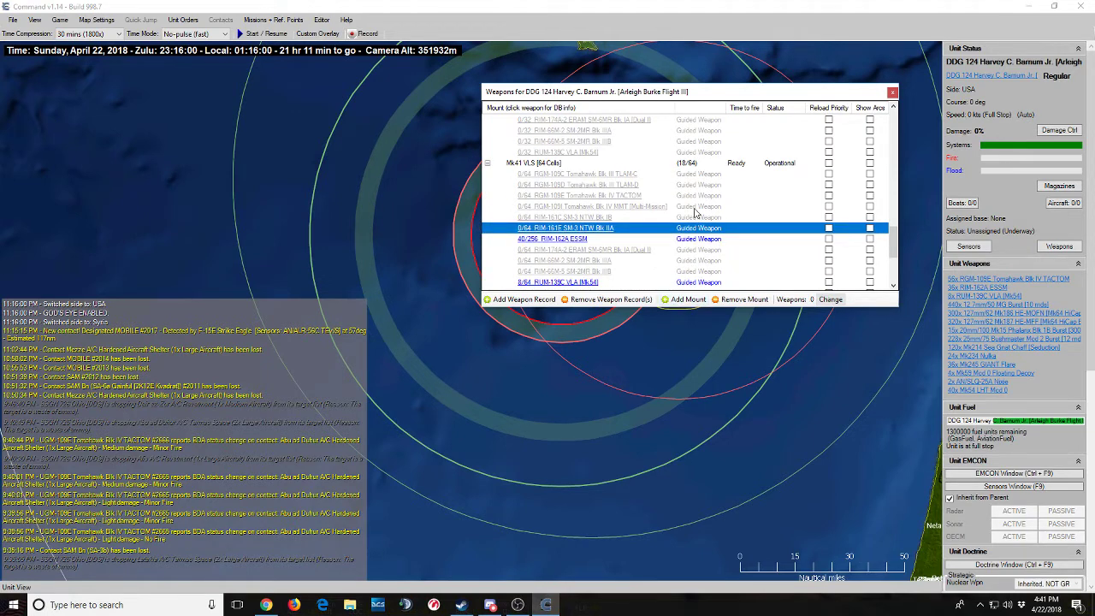
{"action": "left_click", "coordinate": [694, 208]}
{"action": "left_click", "coordinate": [644, 271]}
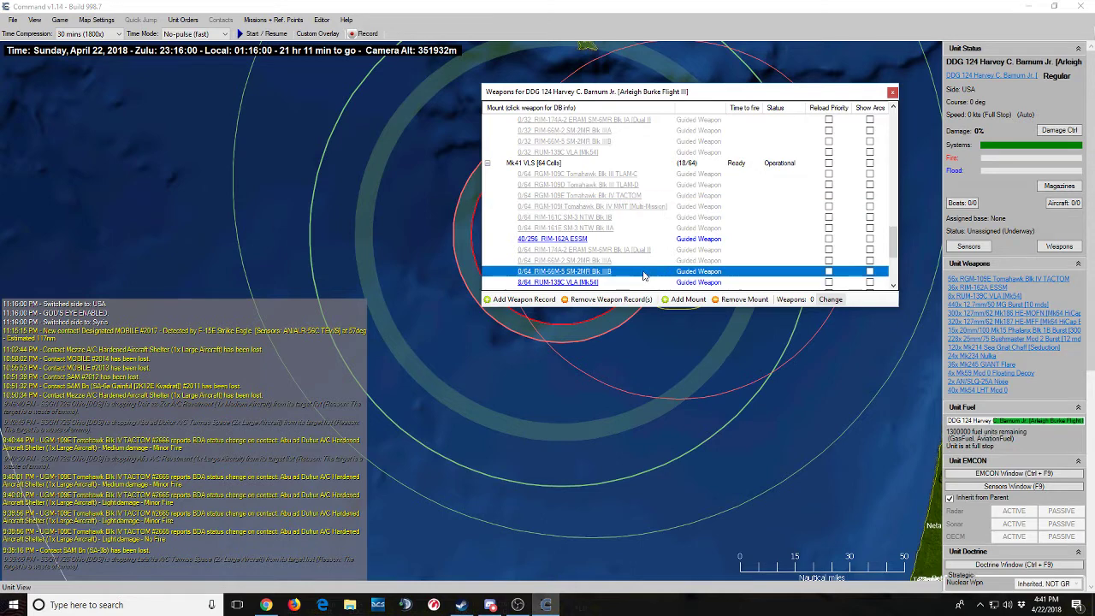
{"action": "left_click", "coordinate": [839, 299]}
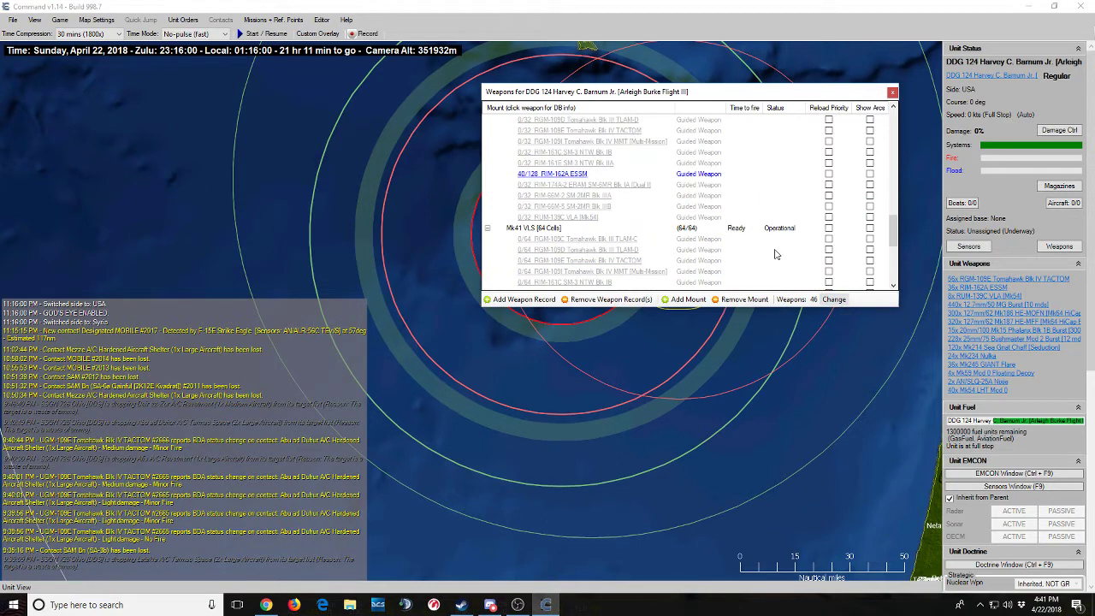
{"action": "left_click", "coordinate": [640, 208]}
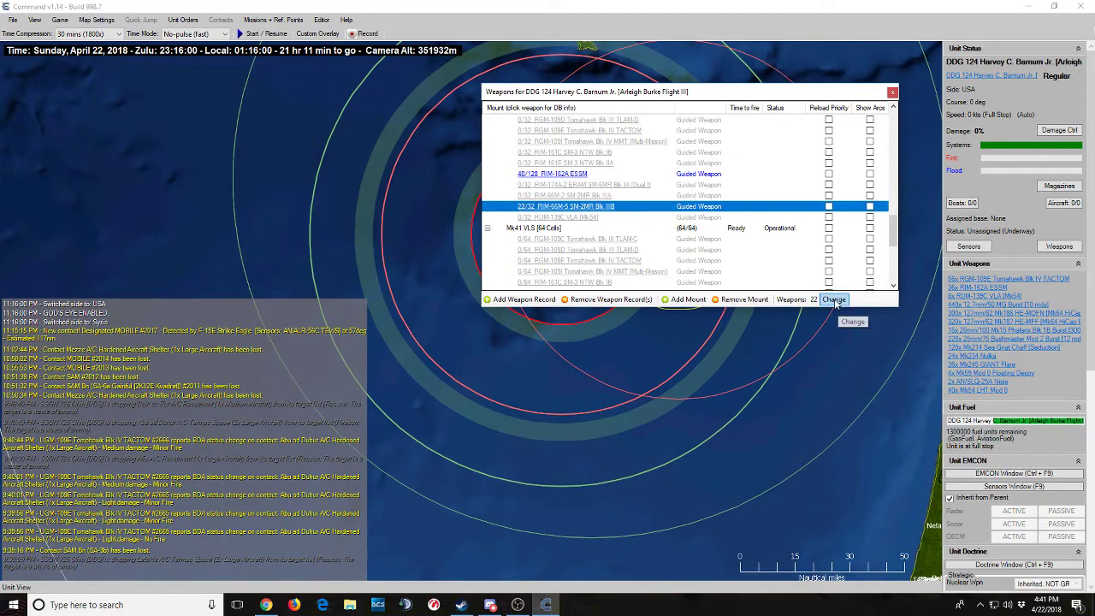
{"action": "key", "text": "Escape"}
Activate the radars on the DDG 124 Arleigh Burke destroyer and check its sensor settings again.
{"action": "left_click", "coordinate": [590, 177]}
{"action": "left_click", "coordinate": [562, 236]}
{"action": "scroll", "coordinate": [588, 275], "scroll_direction": "down", "scroll_amount": 1}
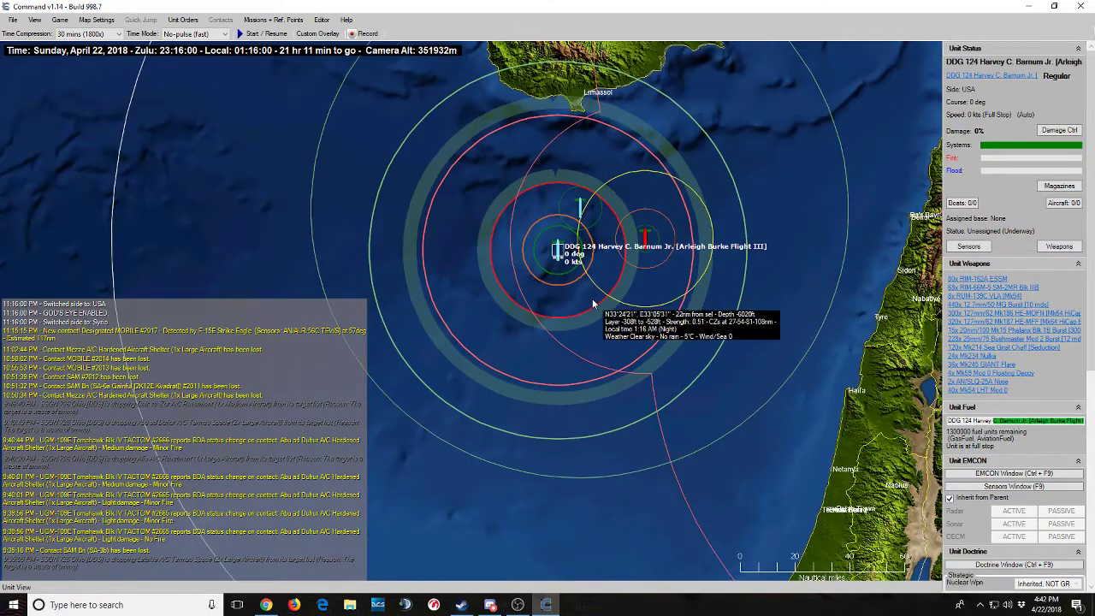
{"action": "key", "text": "F9"}
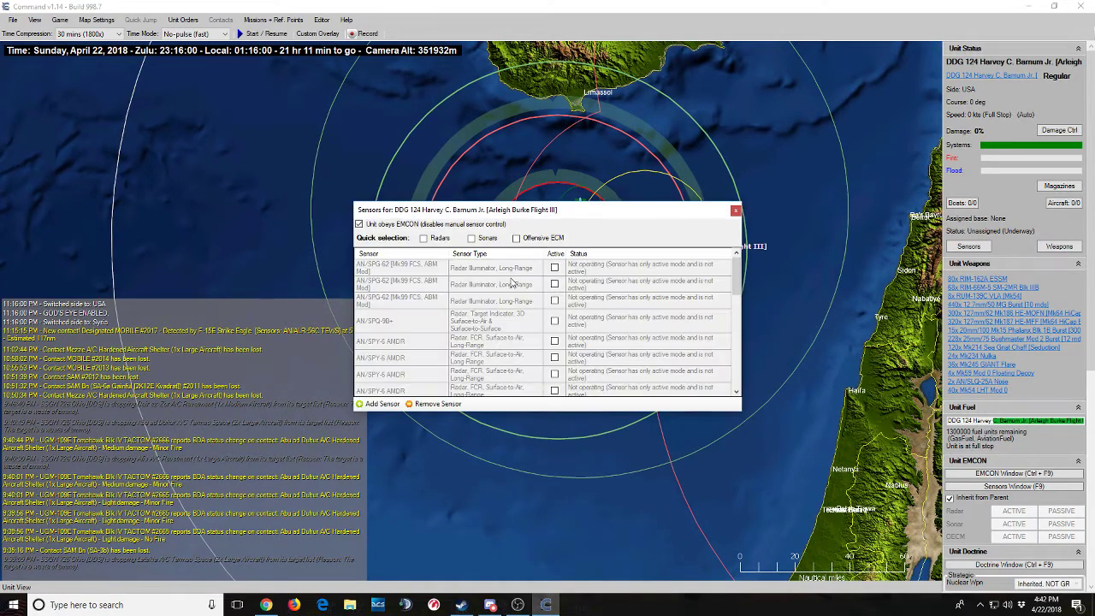
{"action": "key", "text": "Escape"}
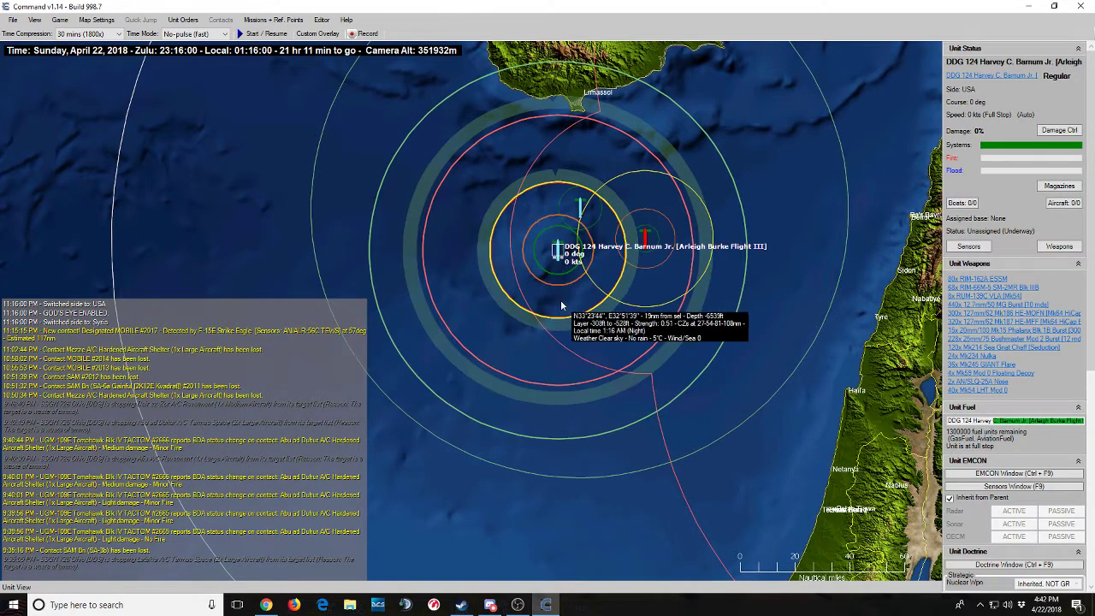
{"action": "scroll", "coordinate": [640, 273], "scroll_direction": "up", "scroll_amount": 1}
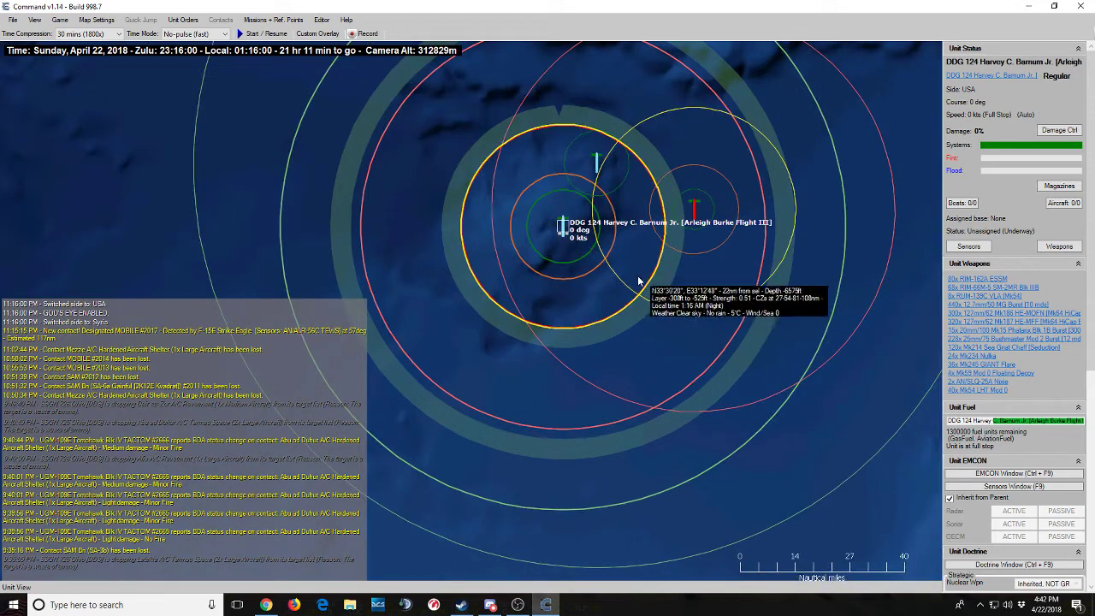
{"action": "key", "text": "F9"}
{"action": "key", "text": "Escape"}
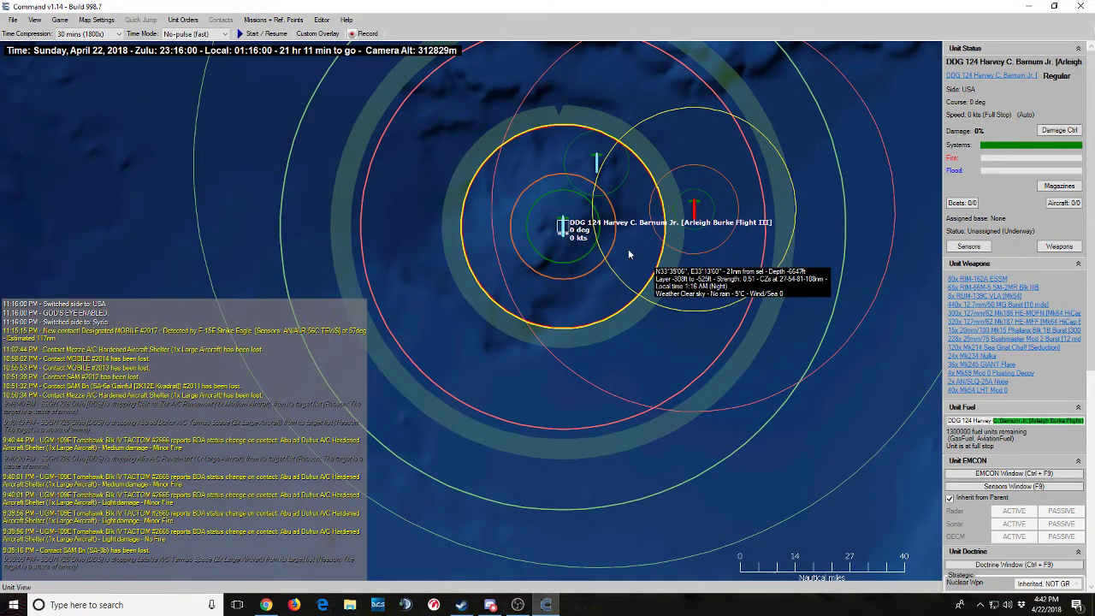
Review the USA side's doctrine and rules of engagement settings.
{"action": "left_click", "coordinate": [59, 18]}
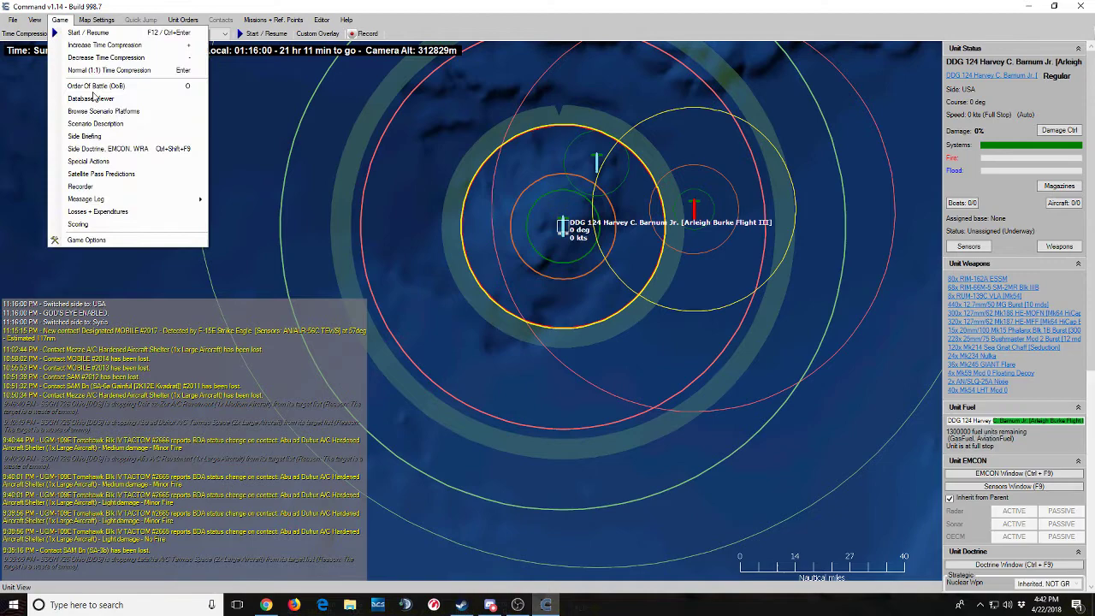
{"action": "left_click", "coordinate": [109, 149]}
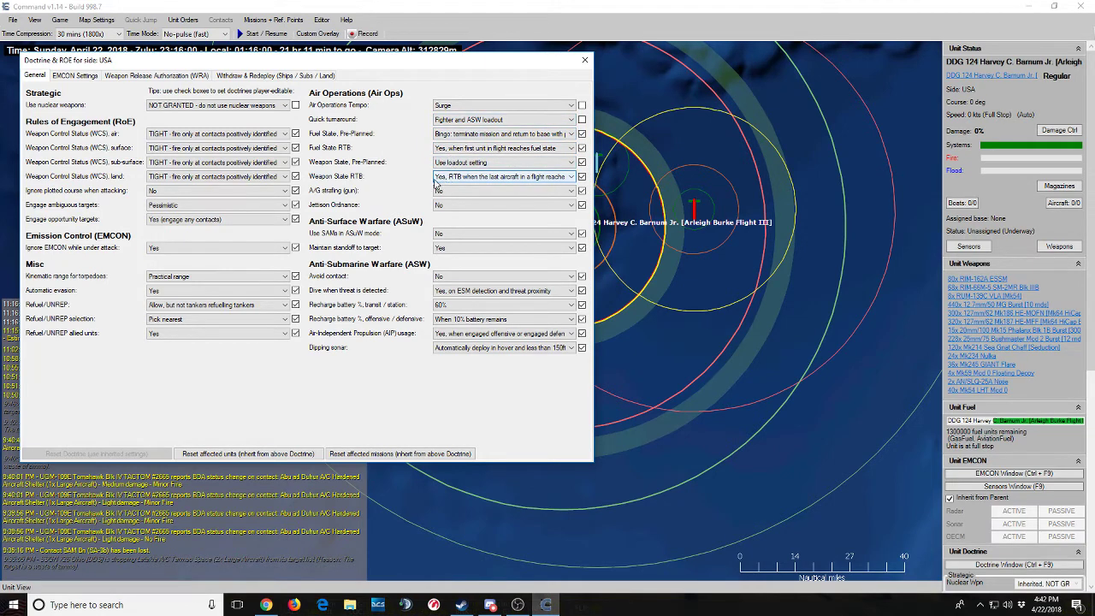
{"action": "left_click", "coordinate": [583, 63]}
Switch to the Syria side and set its doctrine for engaging opportunity targets to Yes (engage any contacts).
{"action": "left_click", "coordinate": [321, 19]}
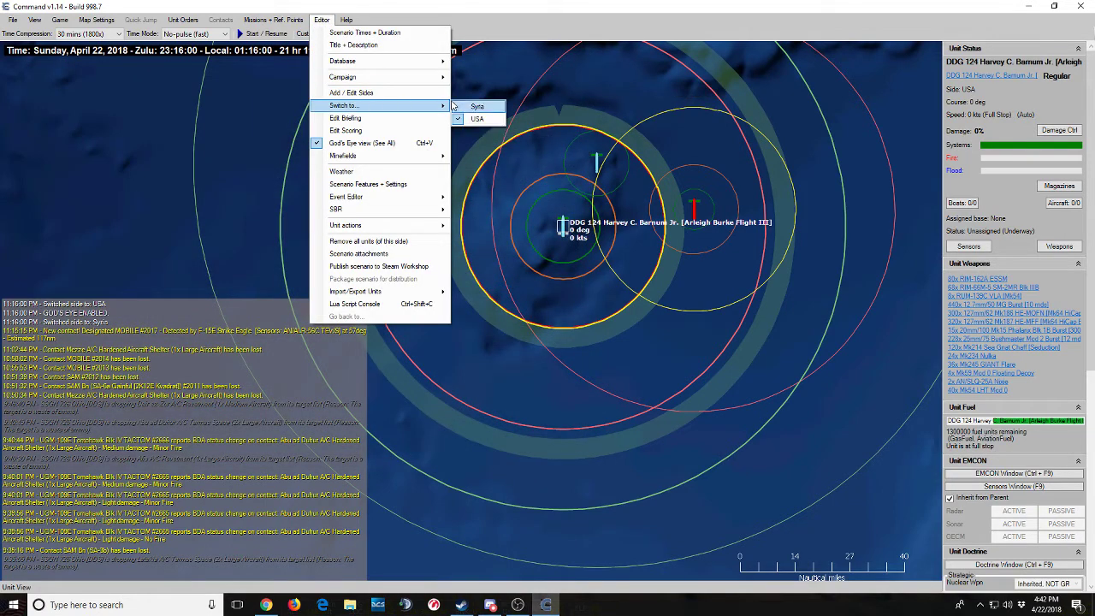
{"action": "left_click", "coordinate": [476, 106]}
{"action": "left_click", "coordinate": [60, 19]}
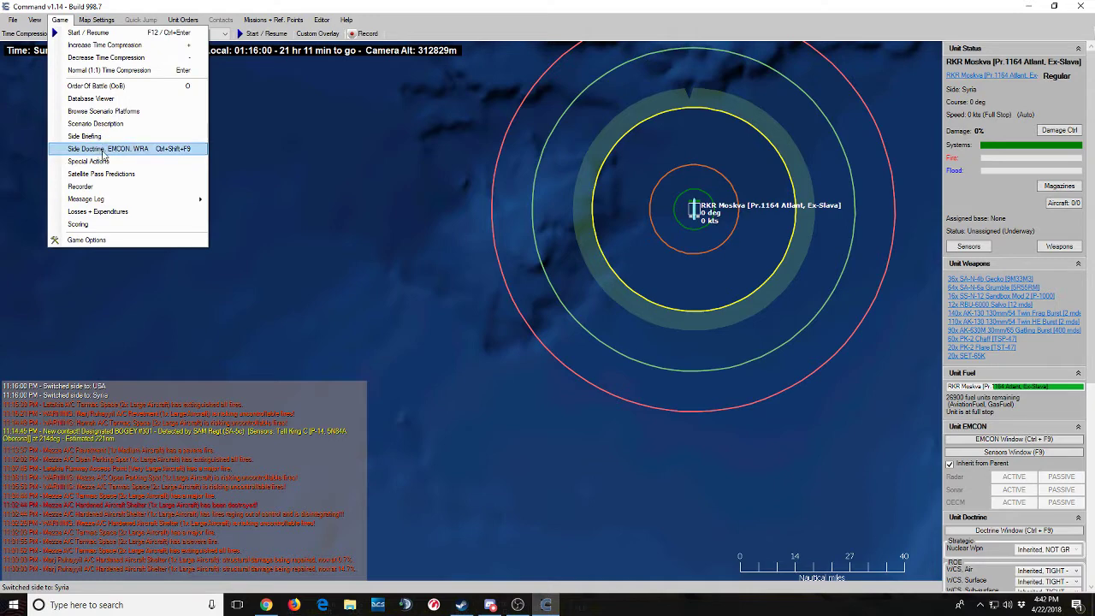
{"action": "left_click", "coordinate": [98, 125]}
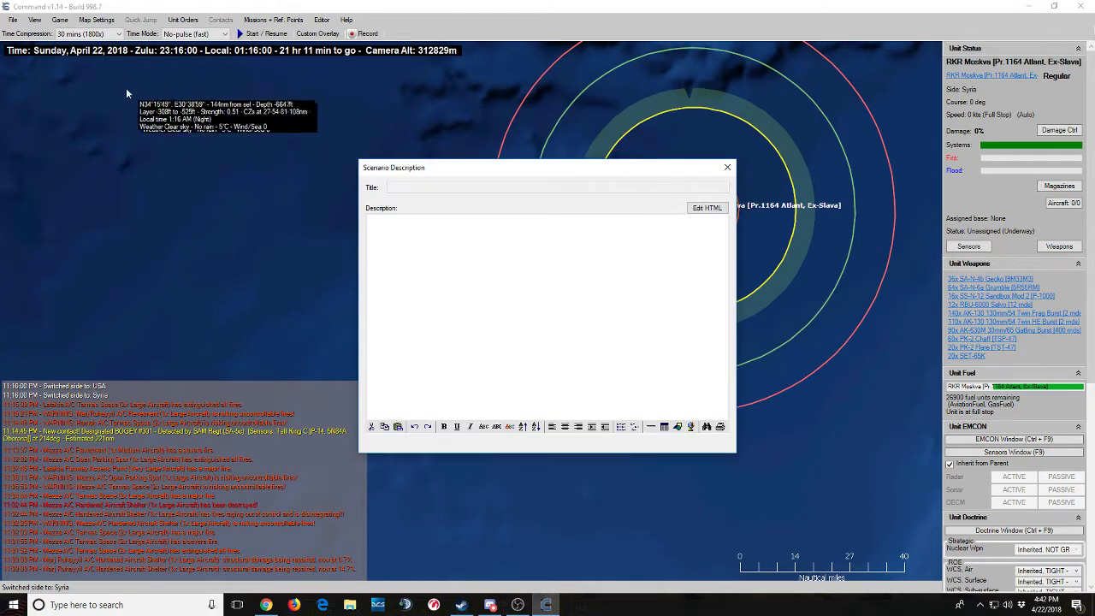
{"action": "left_click", "coordinate": [726, 169]}
{"action": "left_click", "coordinate": [60, 20]}
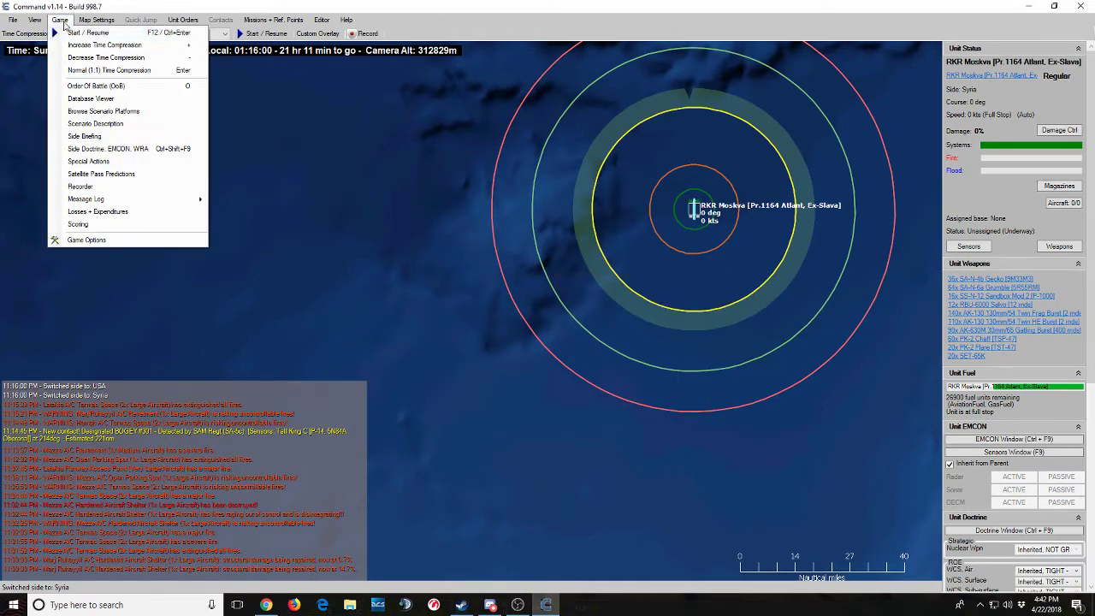
{"action": "left_click", "coordinate": [115, 148]}
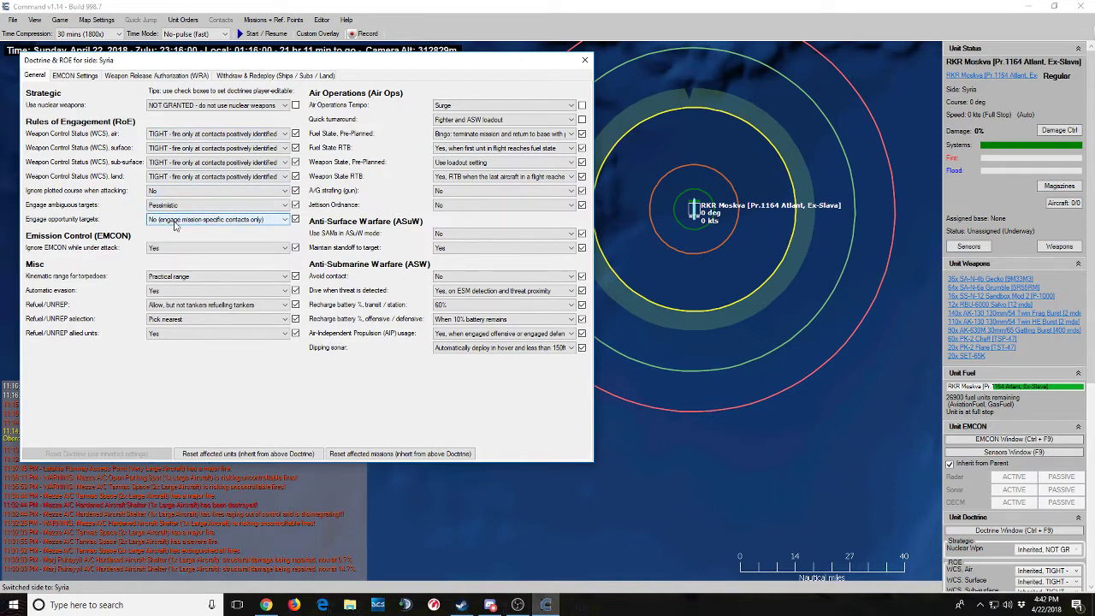
{"action": "left_click", "coordinate": [584, 60]}
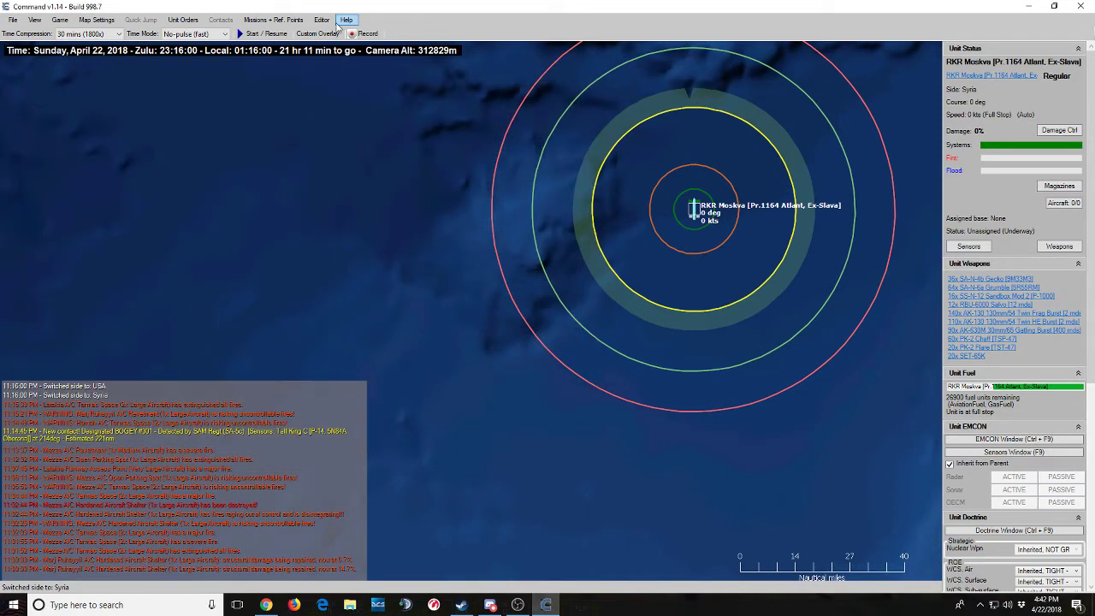
{"action": "left_click", "coordinate": [59, 20]}
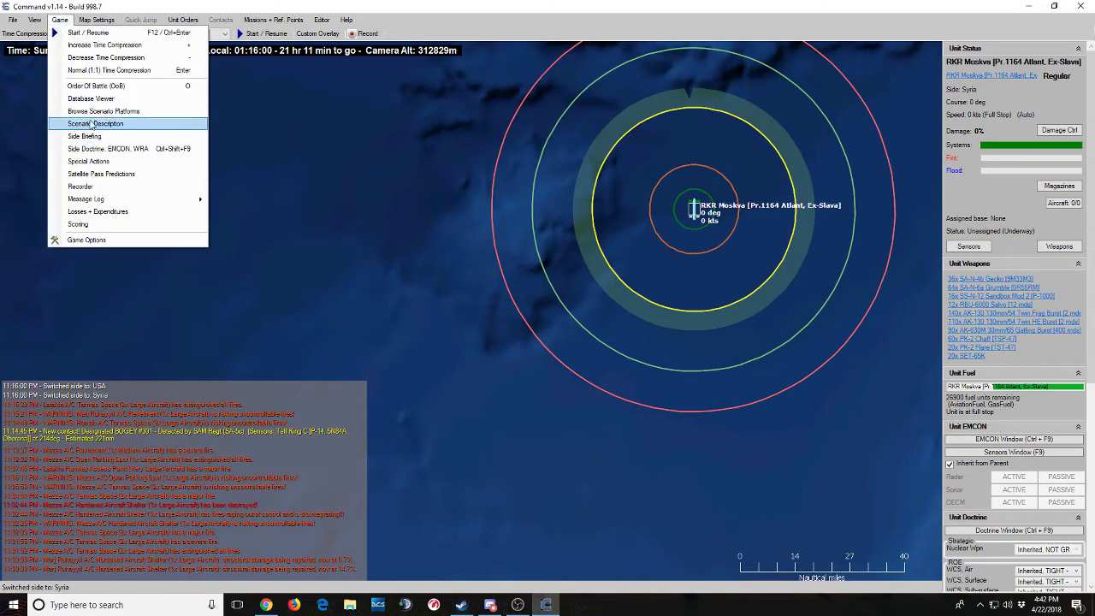
{"action": "left_click", "coordinate": [92, 148]}
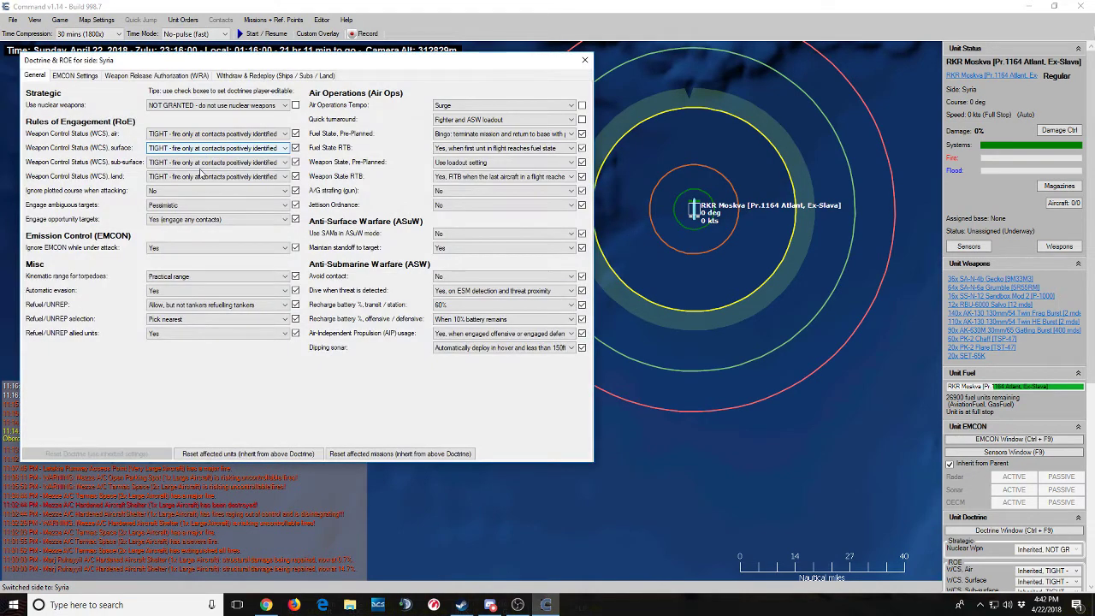
{"action": "left_click", "coordinate": [584, 60]}
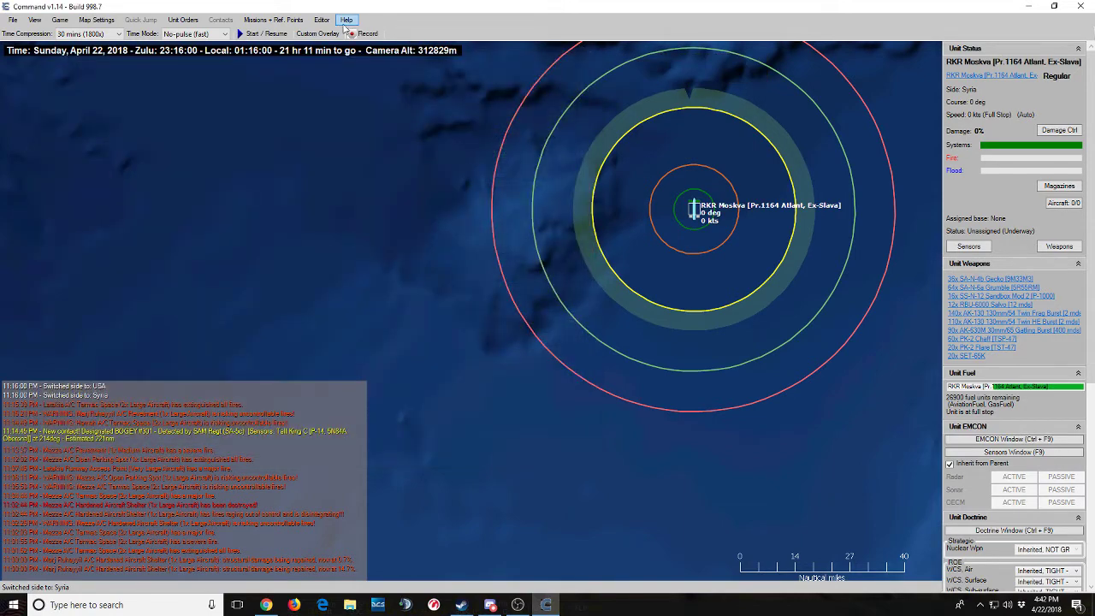
Return to the USA side, plot a course for the DDG 124 destroyer just past the Moskva, and run the scenario without God's Eye view.
{"action": "left_click", "coordinate": [325, 20]}
{"action": "left_click", "coordinate": [476, 118]}
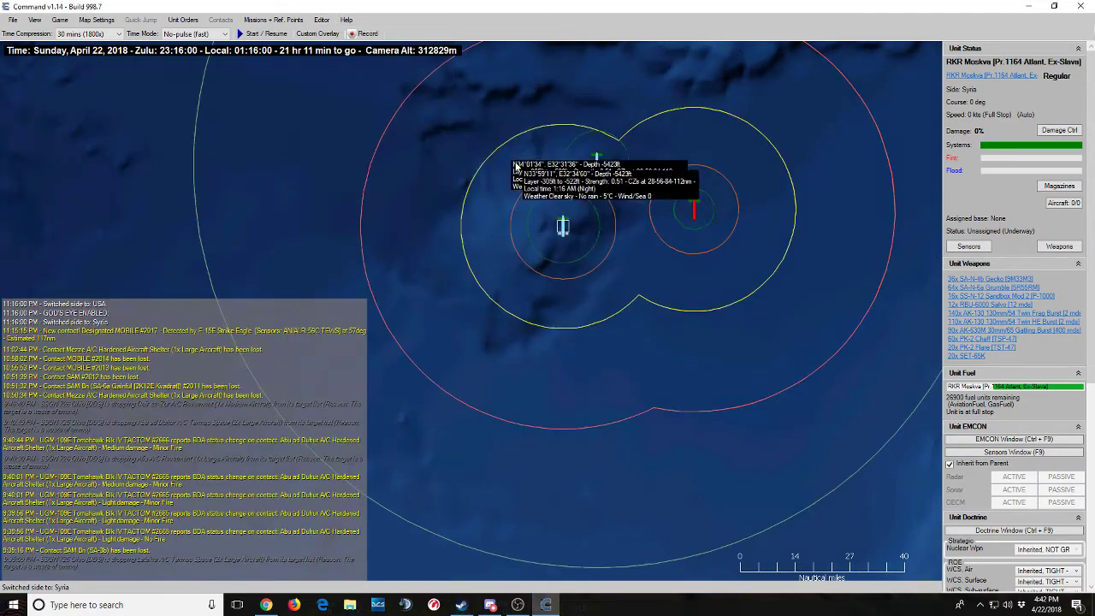
{"action": "left_click", "coordinate": [562, 227]}
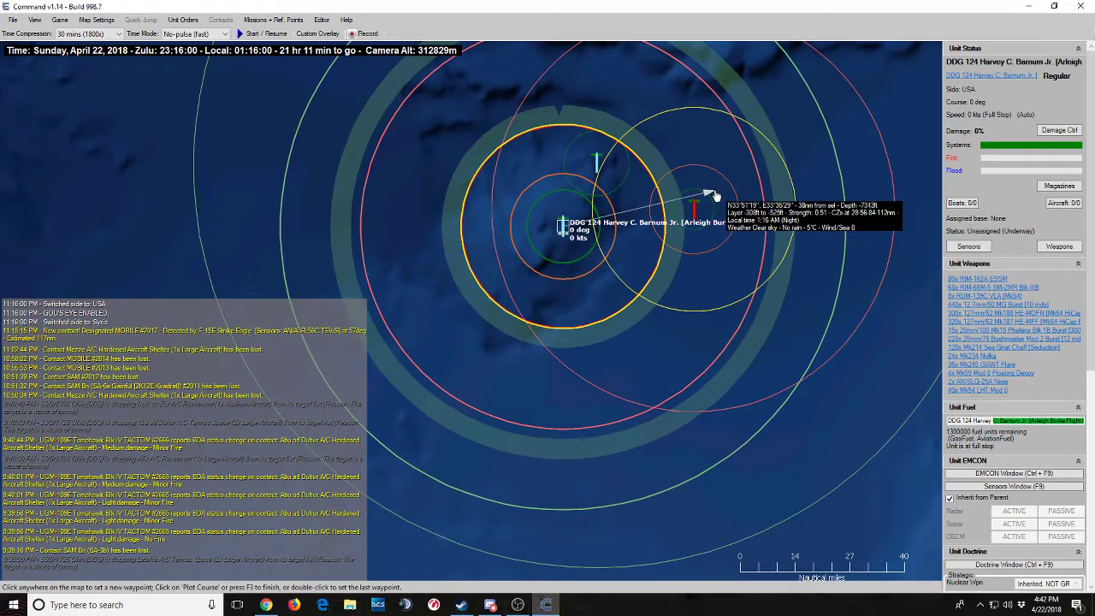
{"action": "scroll", "coordinate": [744, 227], "scroll_direction": "up", "scroll_amount": 1}
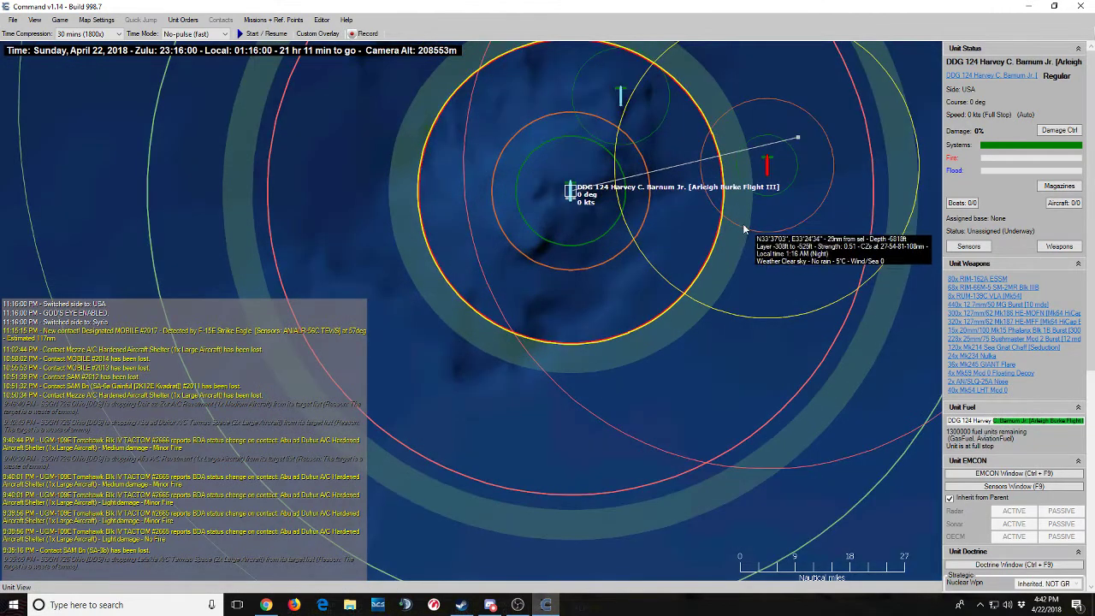
{"action": "key", "text": "space"}
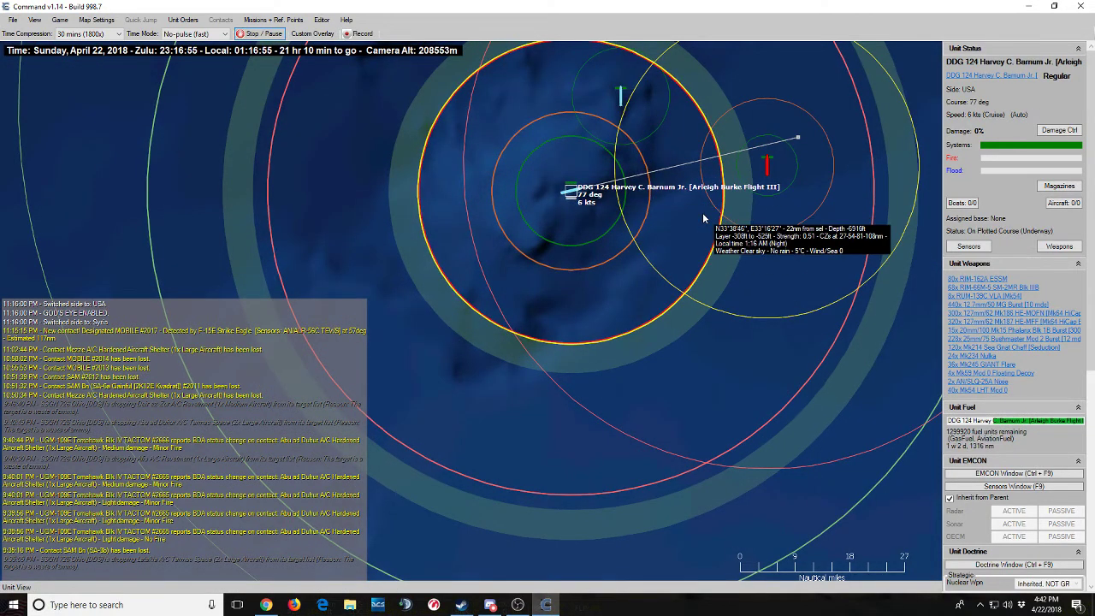
{"action": "key", "text": "ctrl+g"}
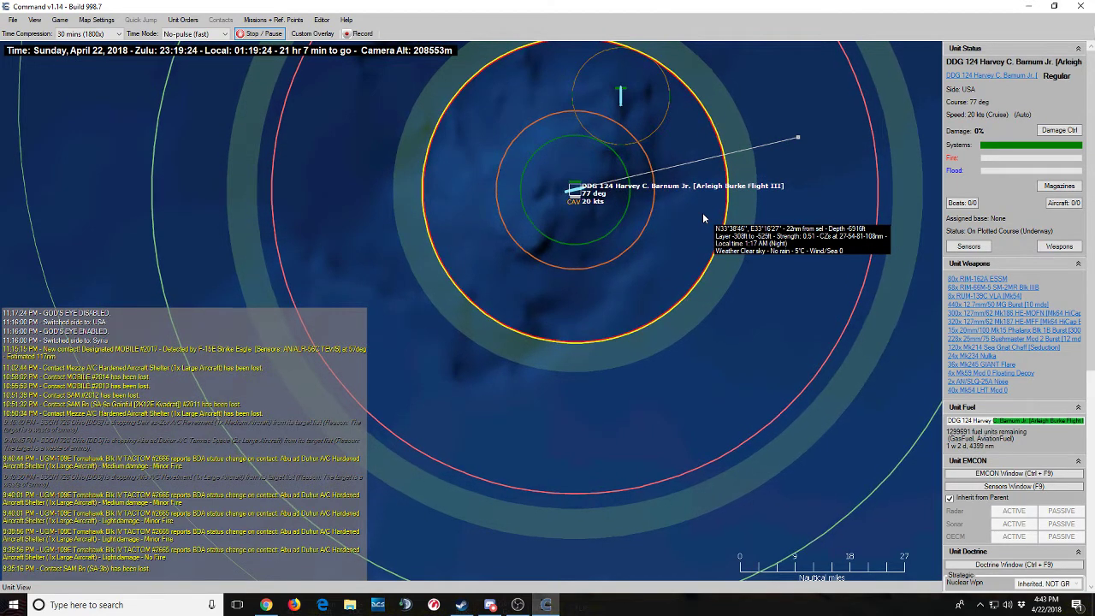
Set Use SAMs in ASuW mode to Yes in the USA side's anti-surface warfare doctrine.
{"action": "left_click", "coordinate": [60, 20]}
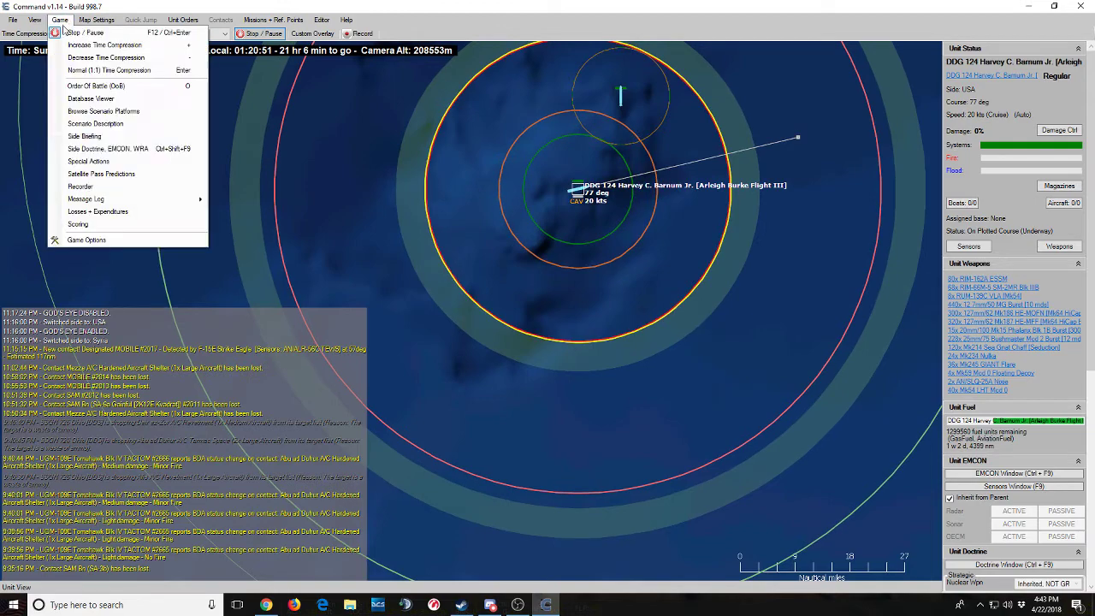
{"action": "left_click", "coordinate": [106, 150]}
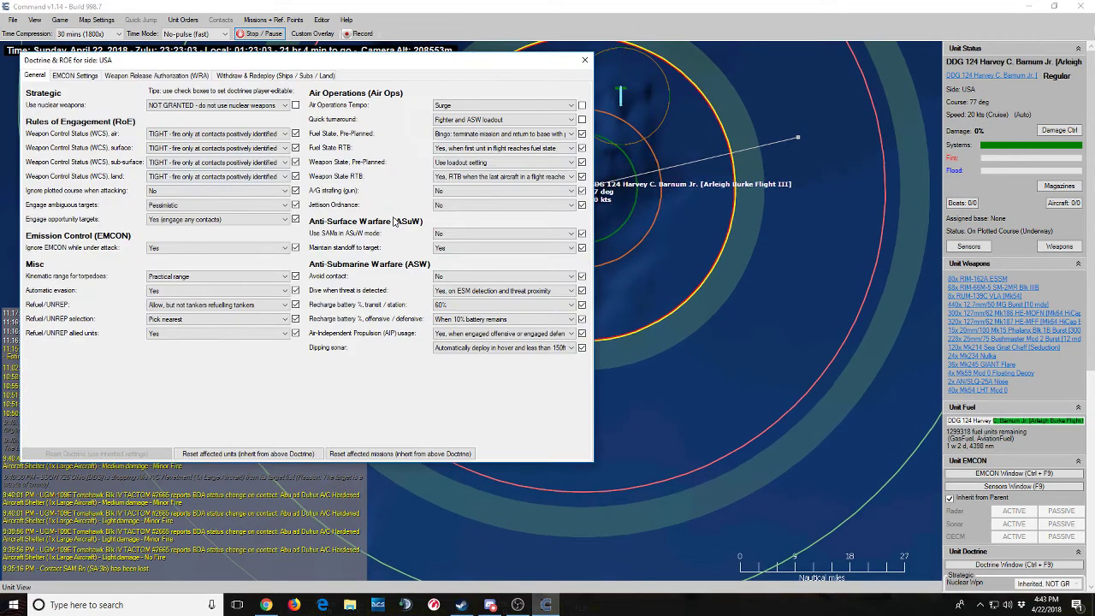
{"action": "left_click", "coordinate": [504, 233]}
{"action": "left_click", "coordinate": [460, 250]}
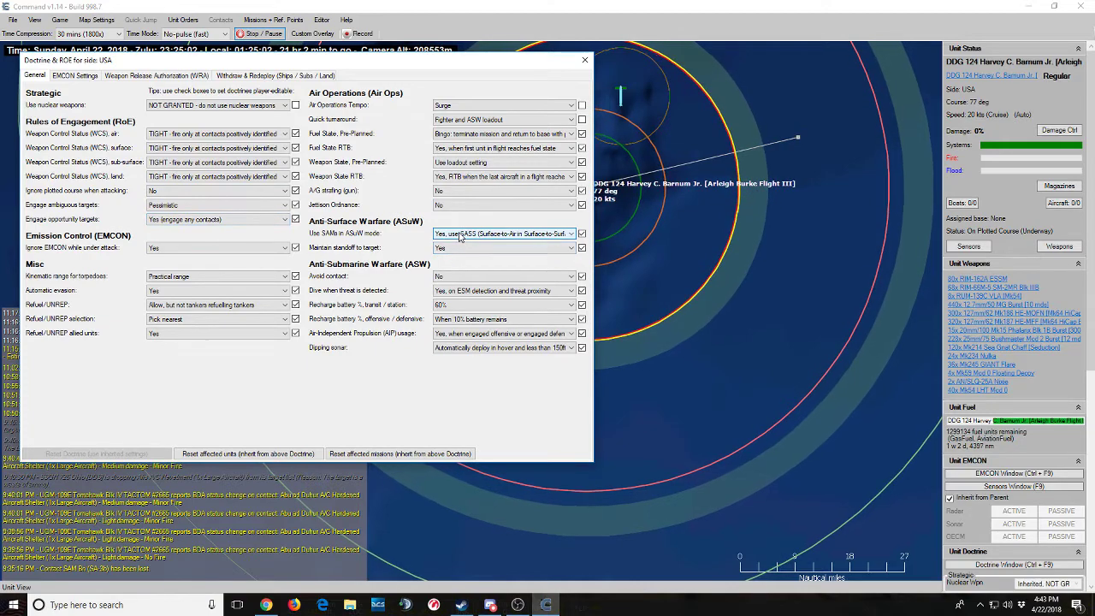
{"action": "left_click", "coordinate": [586, 59]}
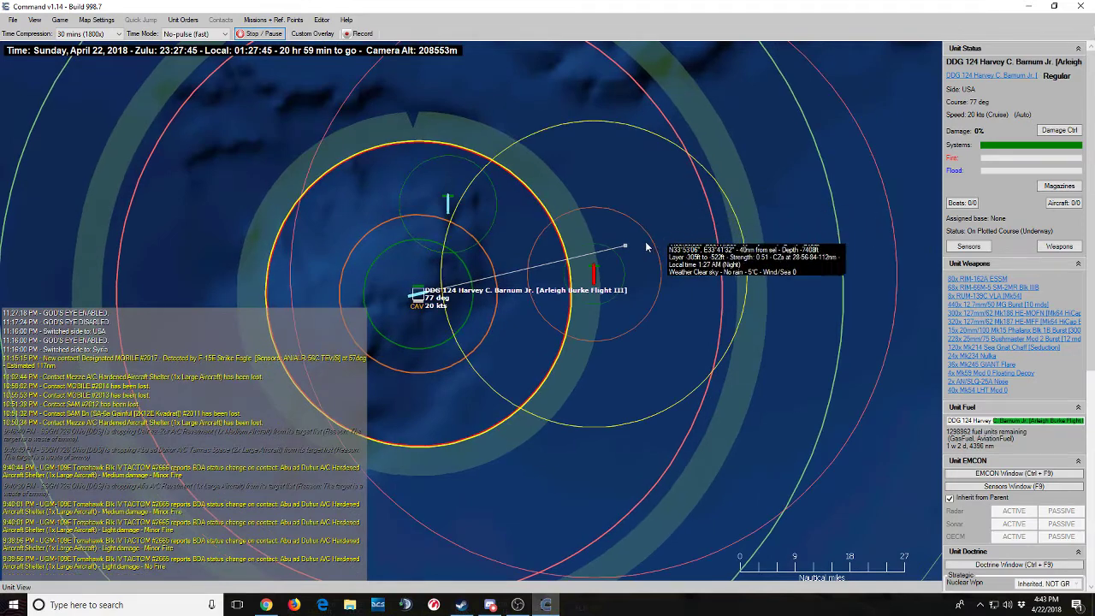
Set the DDG 124 destroyer's throttle to Flank.
{"action": "key", "text": "F2"}
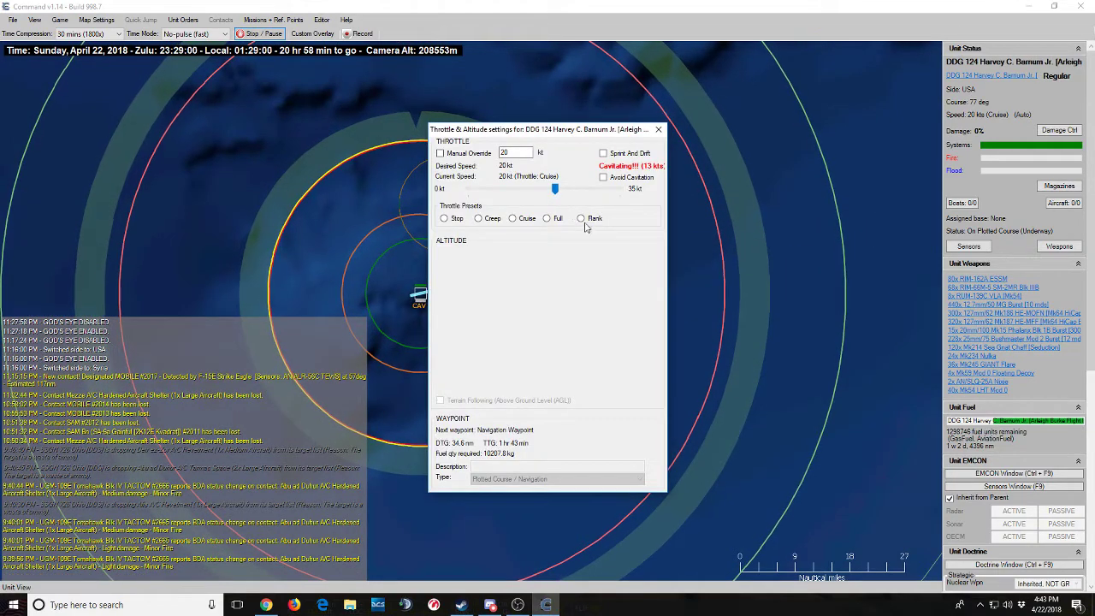
{"action": "left_click", "coordinate": [581, 219]}
{"action": "key", "text": "Escape"}
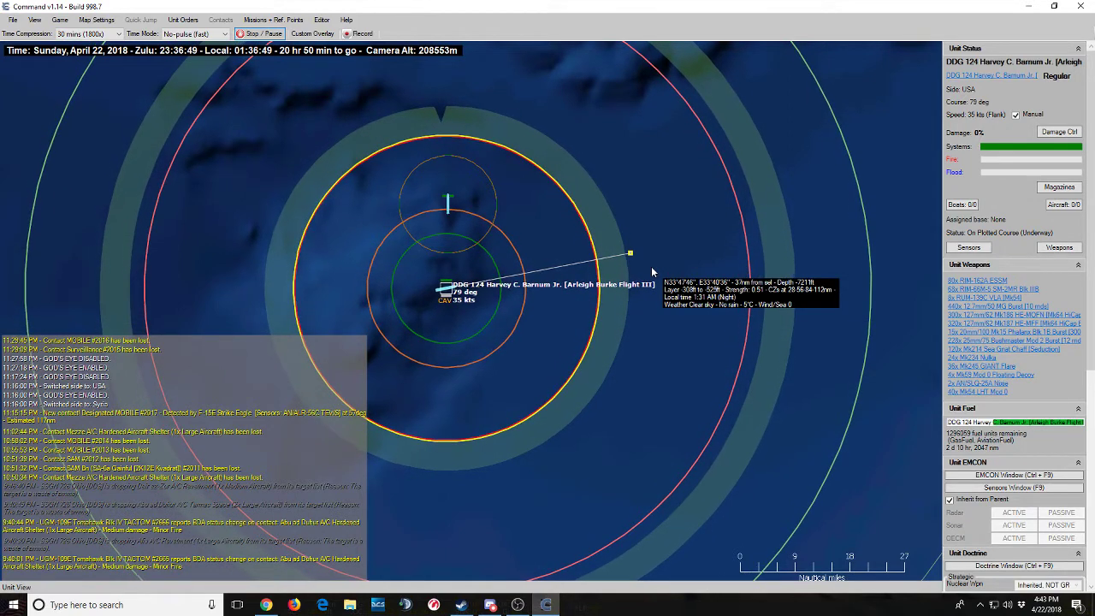
Slow the simulation to 1 sec real-time and order the DDG 124 destroyer to attack the Moskva contact.
{"action": "scroll", "coordinate": [651, 272], "scroll_direction": "up", "scroll_amount": 2}
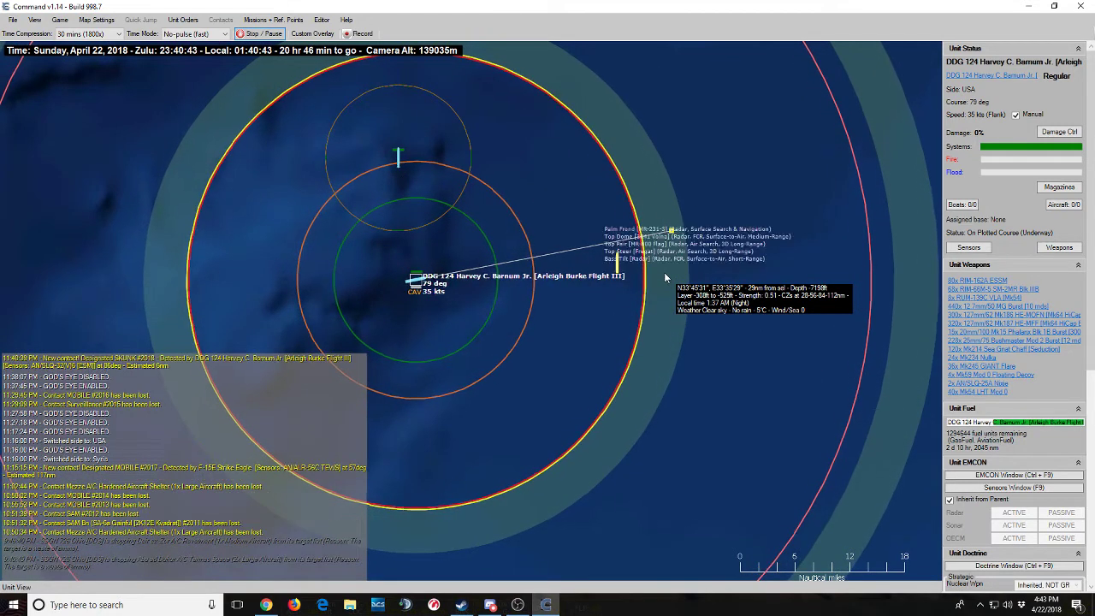
{"action": "key", "text": "Return"}
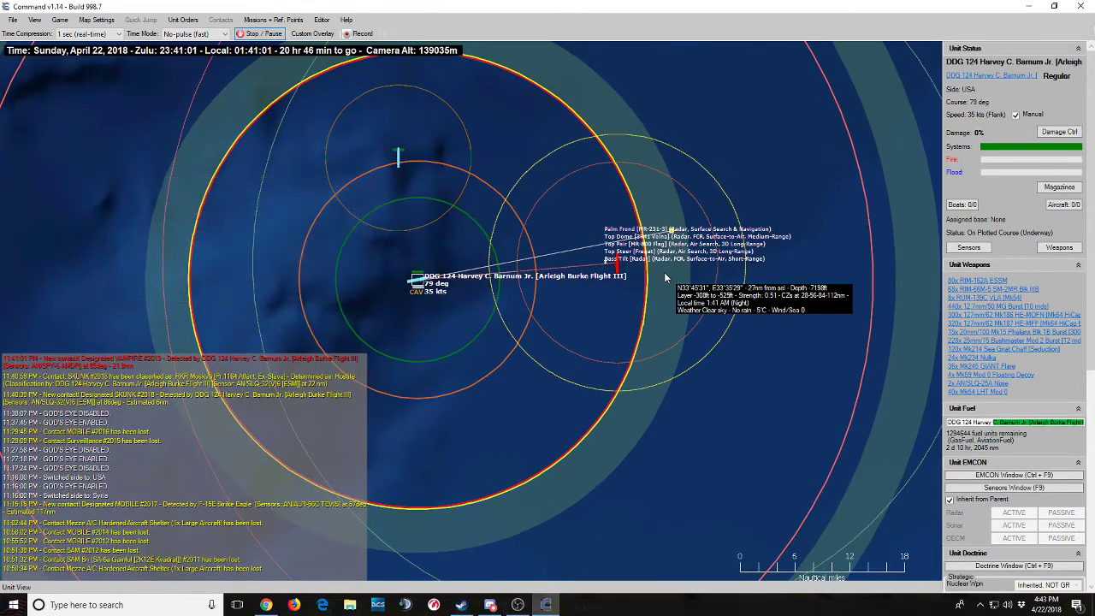
{"action": "key", "text": "shift+F1"}
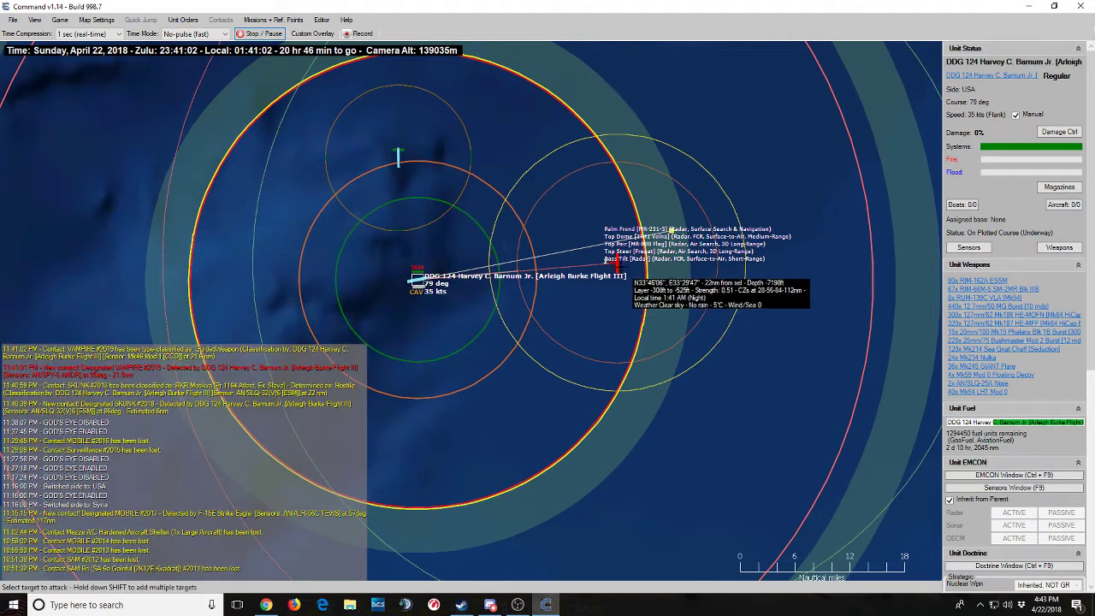
{"action": "left_click", "coordinate": [618, 269]}
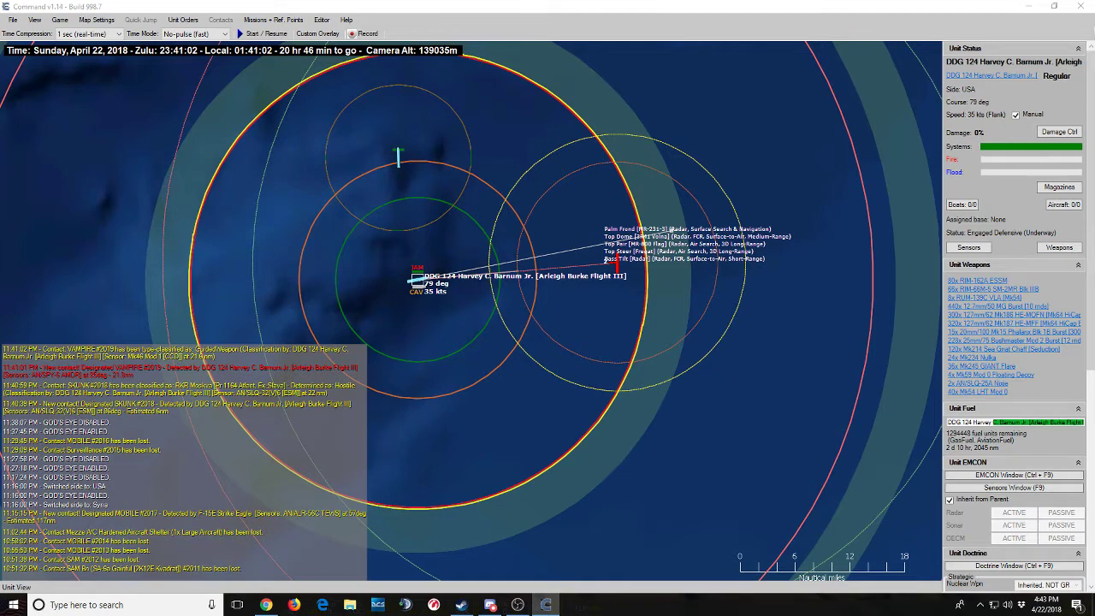
Run the engagement and inspect the destroyer's outgoing SM-2MR missile and the incoming guided weapon from the Moskva.
{"action": "key", "text": "space"}
{"action": "scroll", "coordinate": [747, 297], "scroll_direction": "up", "scroll_amount": 3}
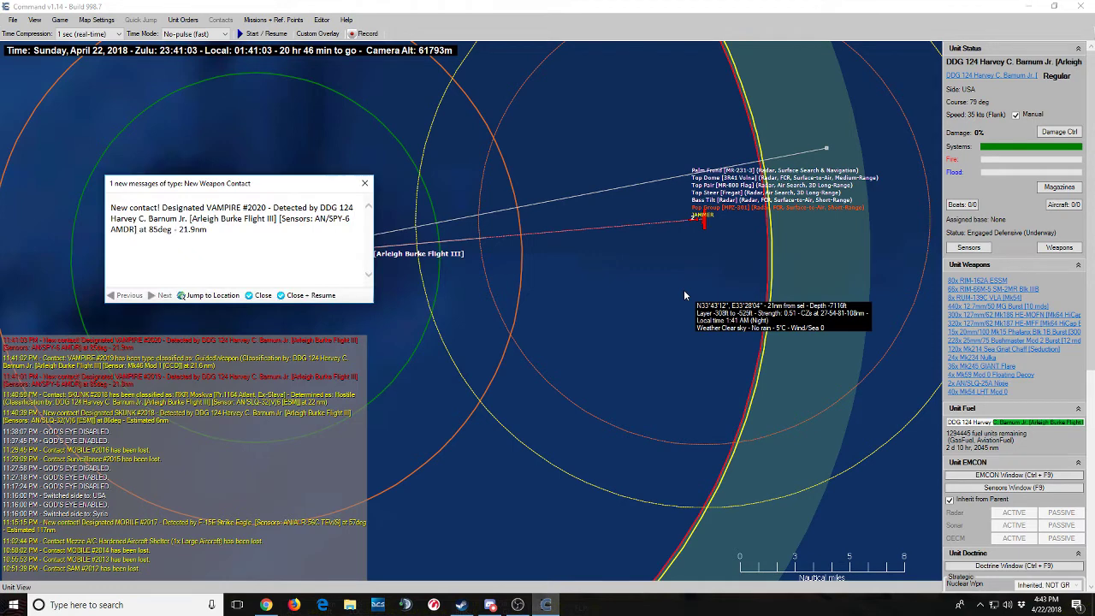
{"action": "key", "text": "space"}
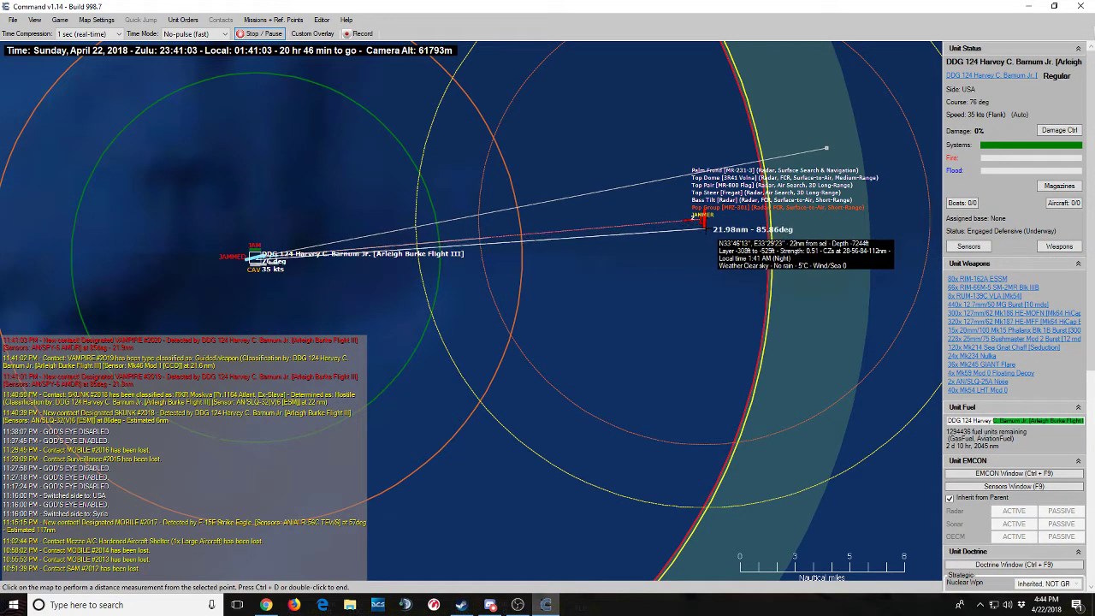
{"action": "scroll", "coordinate": [650, 252], "scroll_direction": "up", "scroll_amount": 2}
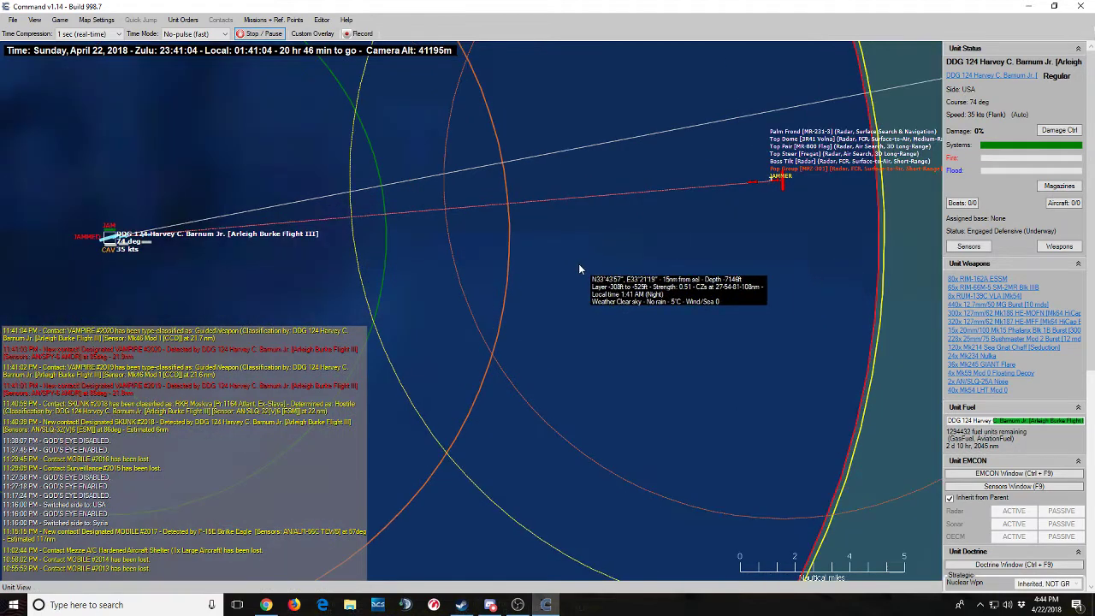
{"action": "left_click", "coordinate": [151, 233]}
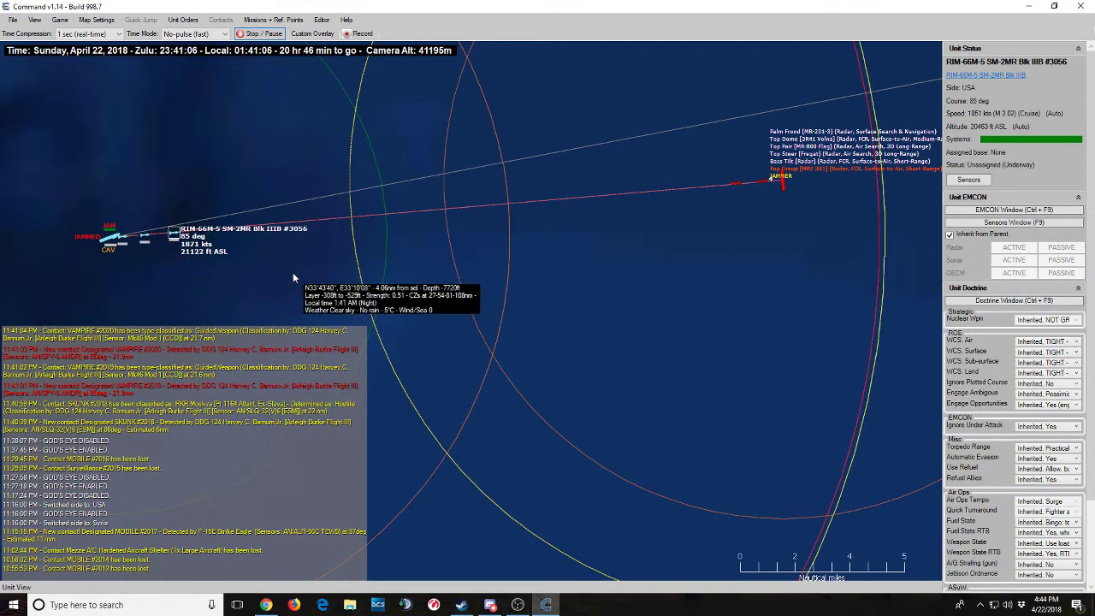
{"action": "left_click", "coordinate": [732, 184]}
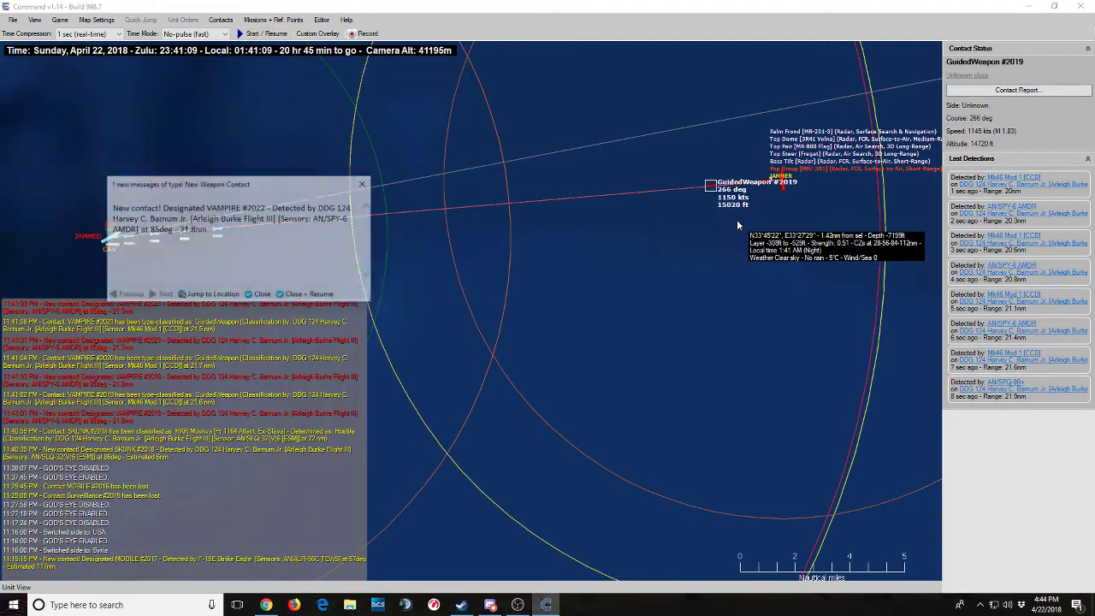
{"action": "key", "text": "space"}
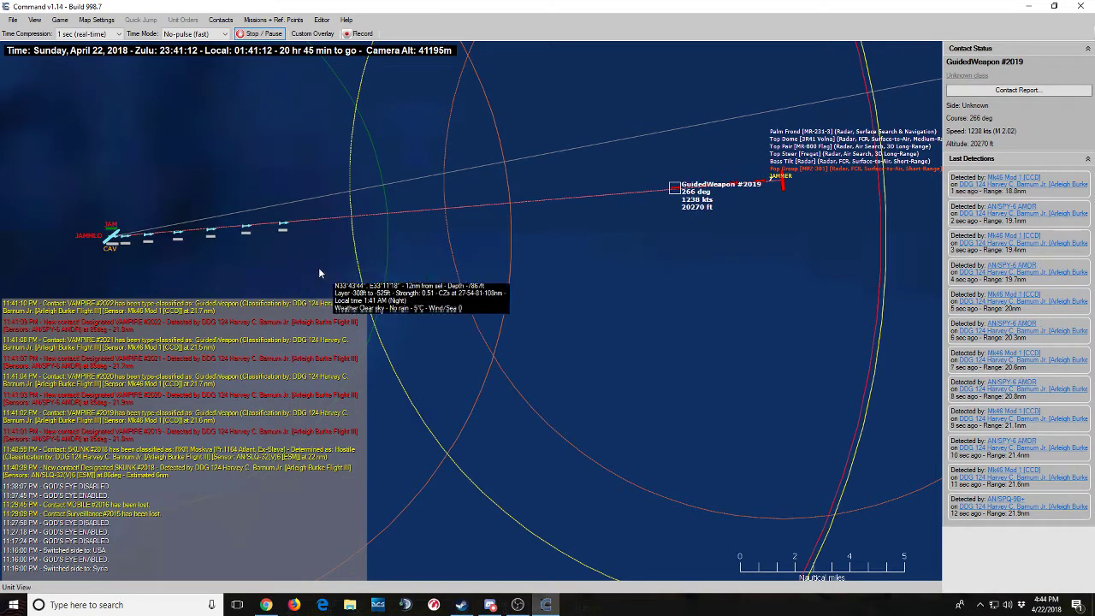
Pause the engagement and target the Moskva again with the DDG 124 destroyer.
{"action": "key", "text": "space"}
{"action": "left_click", "coordinate": [109, 242]}
{"action": "key", "text": "F1"}
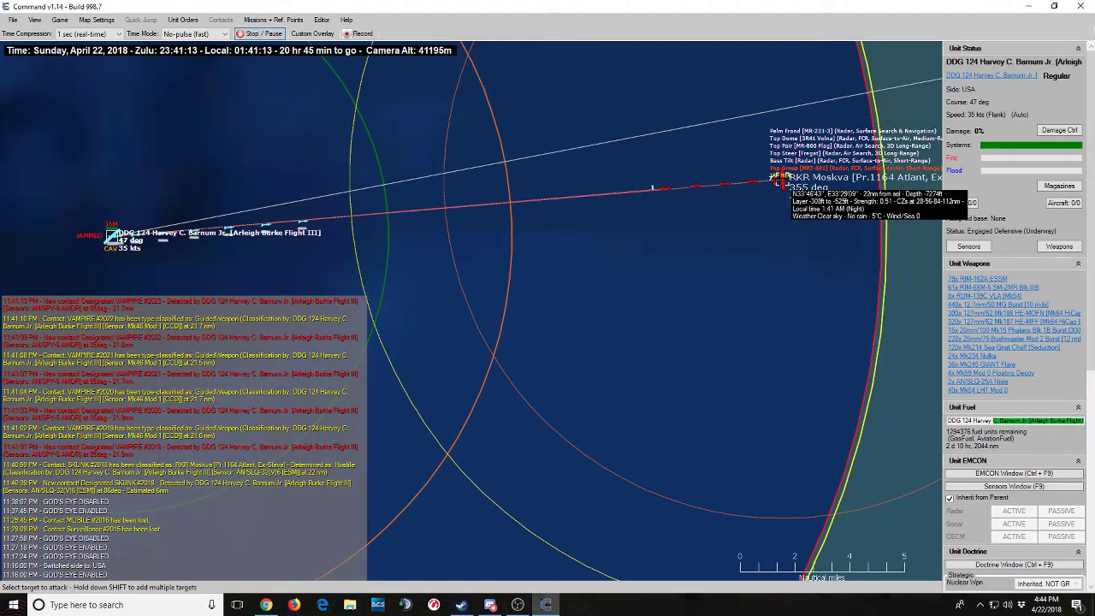
{"action": "left_click", "coordinate": [780, 182]}
{"action": "key", "text": "space"}
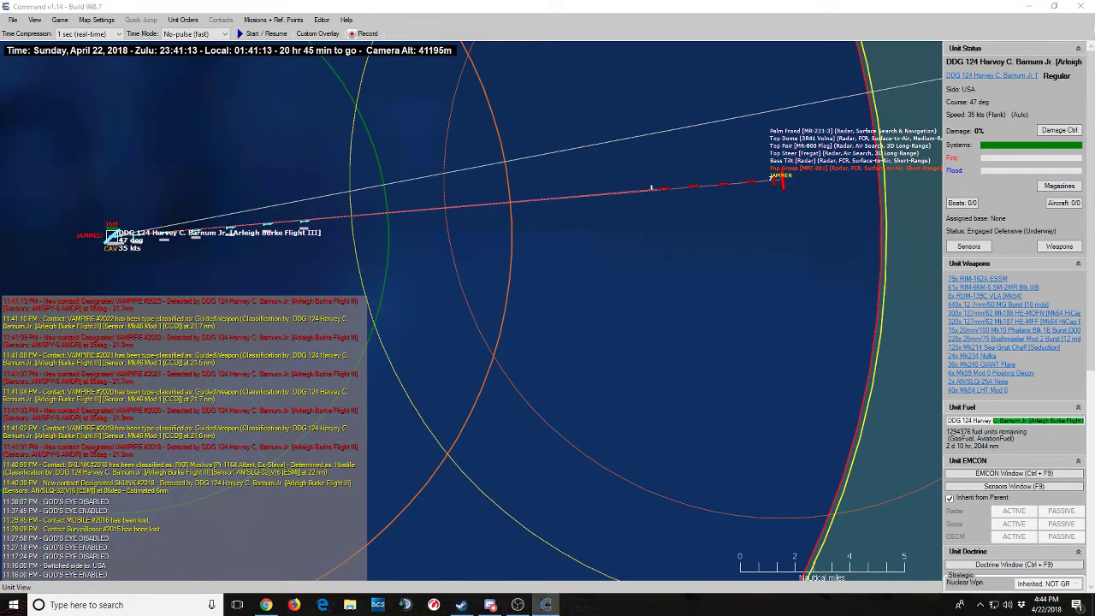
Order the DDG 124 destroyer to engage the leading incoming guided weapon.
{"action": "key", "text": "F1"}
{"action": "left_click", "coordinate": [658, 189]}
{"action": "key", "text": "space"}
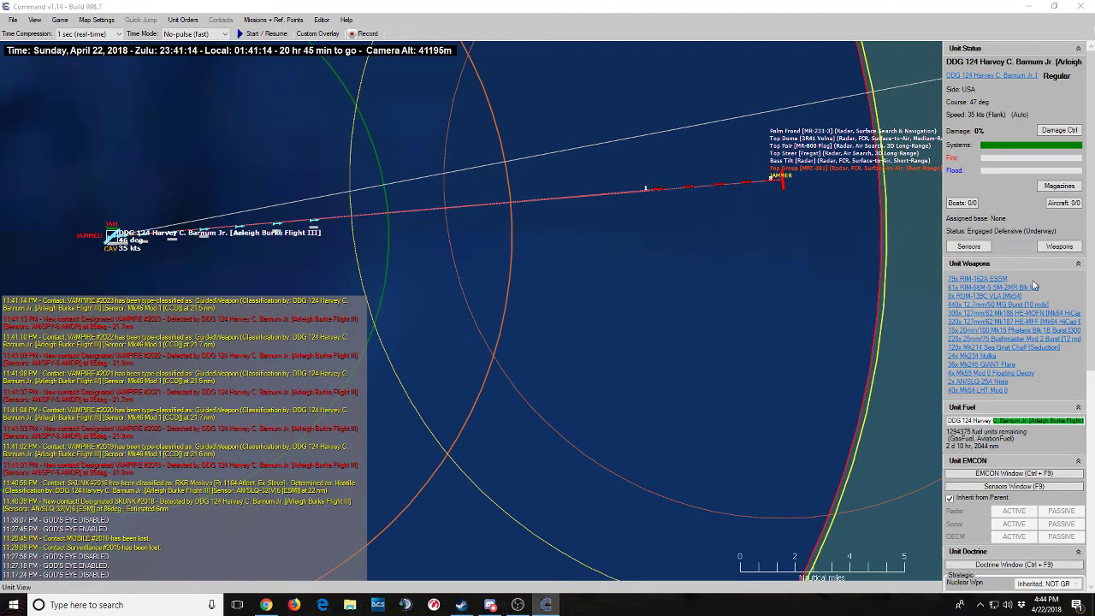
Resume the engagement, run it briefly at 5 secs (5x) time compression, and return it to 1 sec real-time.
{"action": "key", "text": "space"}
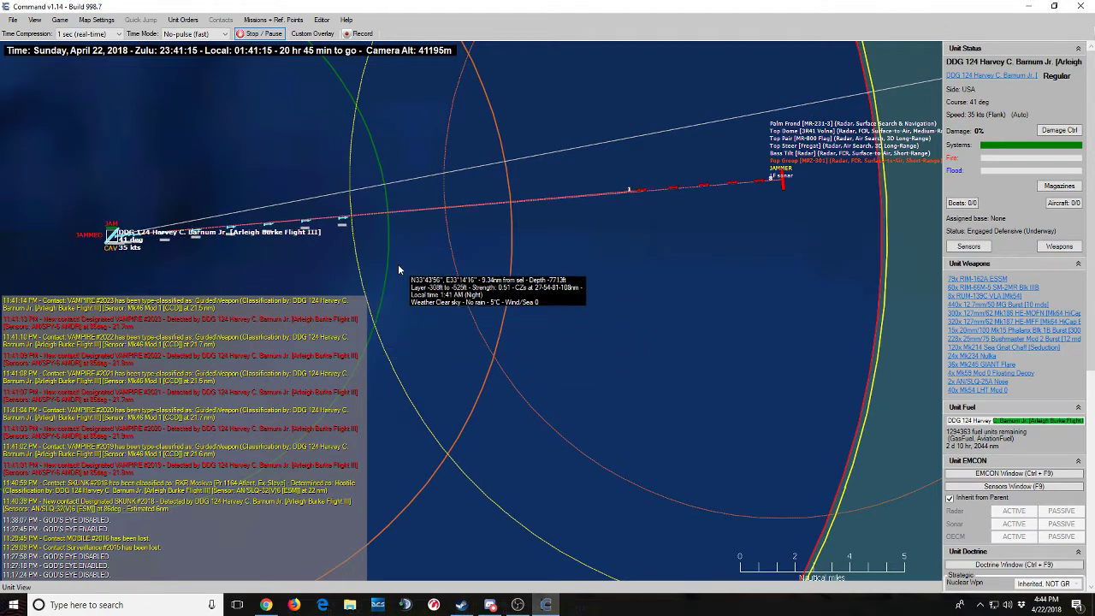
{"action": "key", "text": "plus"}
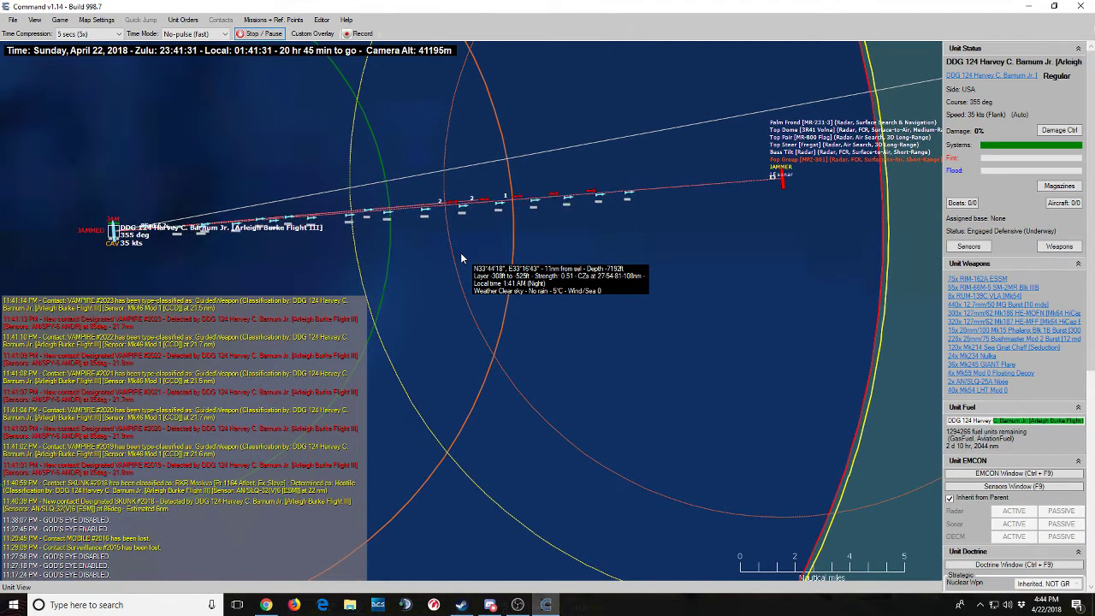
{"action": "key", "text": "minus"}
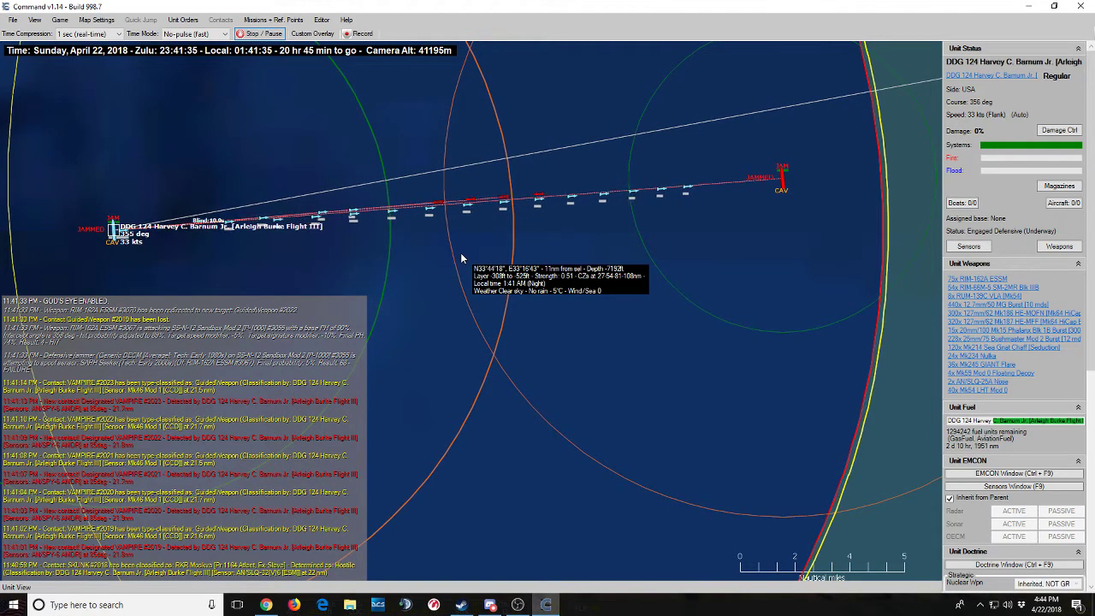
Examine the Moskva's damage and remaining weapons, and one of the SM-2MR missiles closing on it.
{"action": "scroll", "coordinate": [745, 215], "scroll_direction": "up", "scroll_amount": 2}
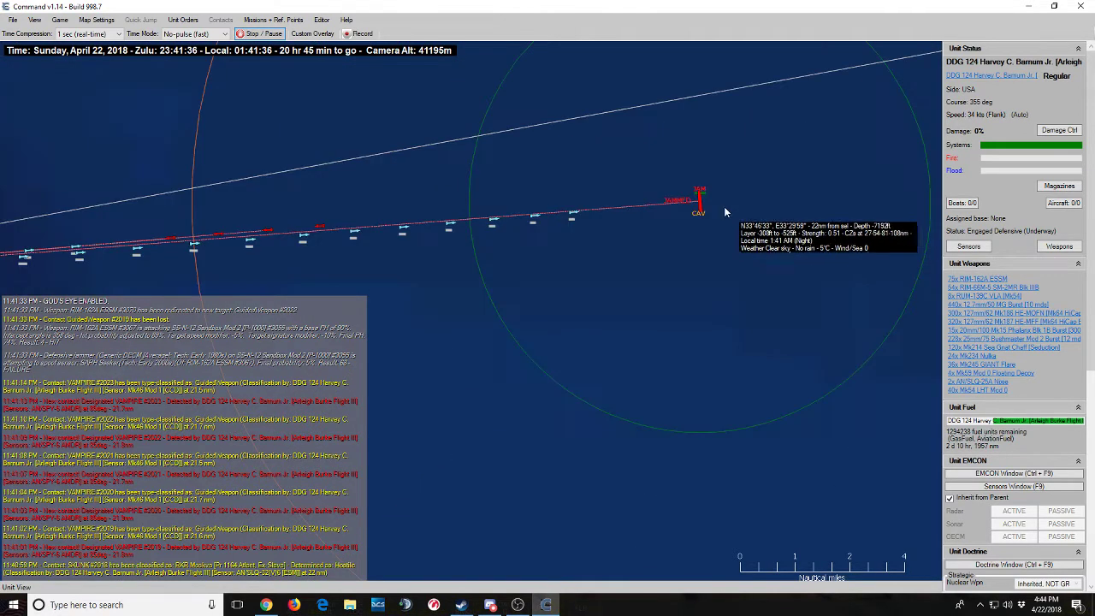
{"action": "left_click", "coordinate": [702, 202]}
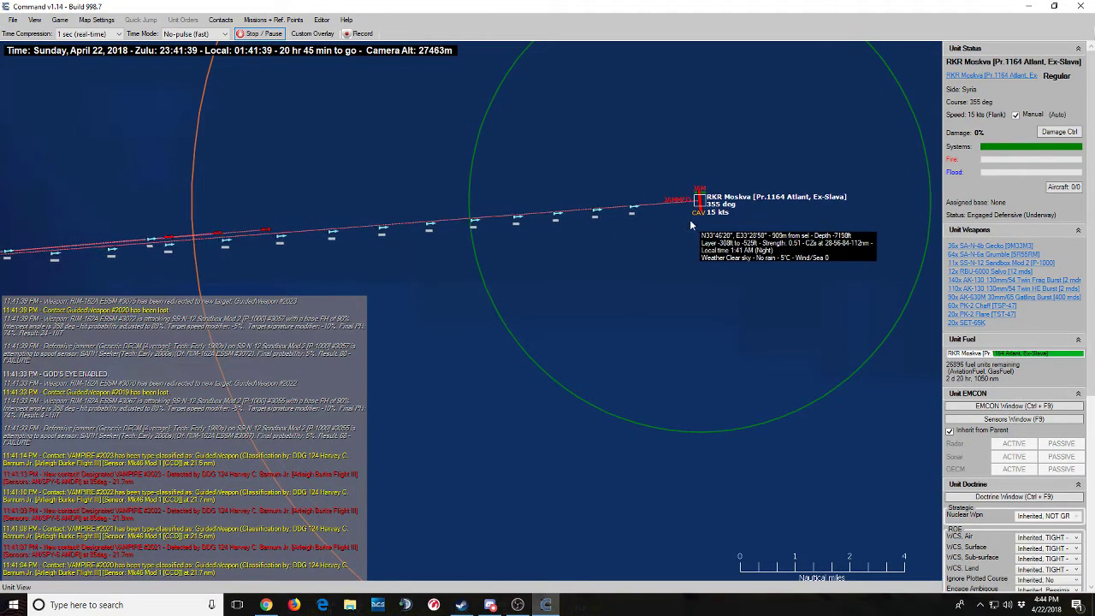
{"action": "scroll", "coordinate": [704, 213], "scroll_direction": "up", "scroll_amount": 1}
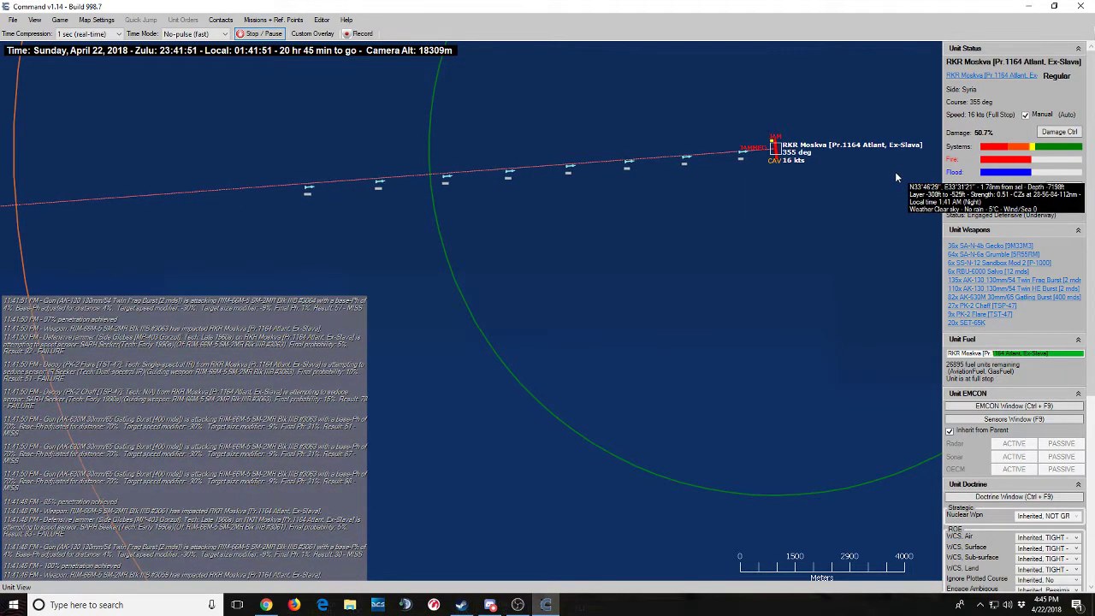
{"action": "scroll", "coordinate": [894, 171], "scroll_direction": "down", "scroll_amount": 2}
{"action": "scroll", "coordinate": [883, 189], "scroll_direction": "down", "scroll_amount": 2}
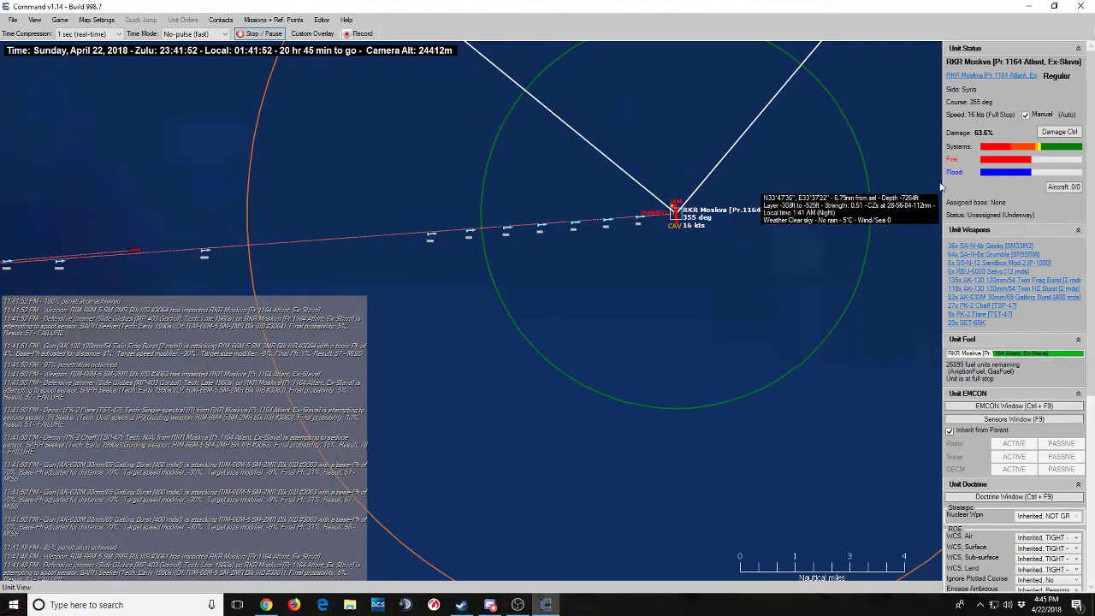
{"action": "left_click", "coordinate": [619, 220]}
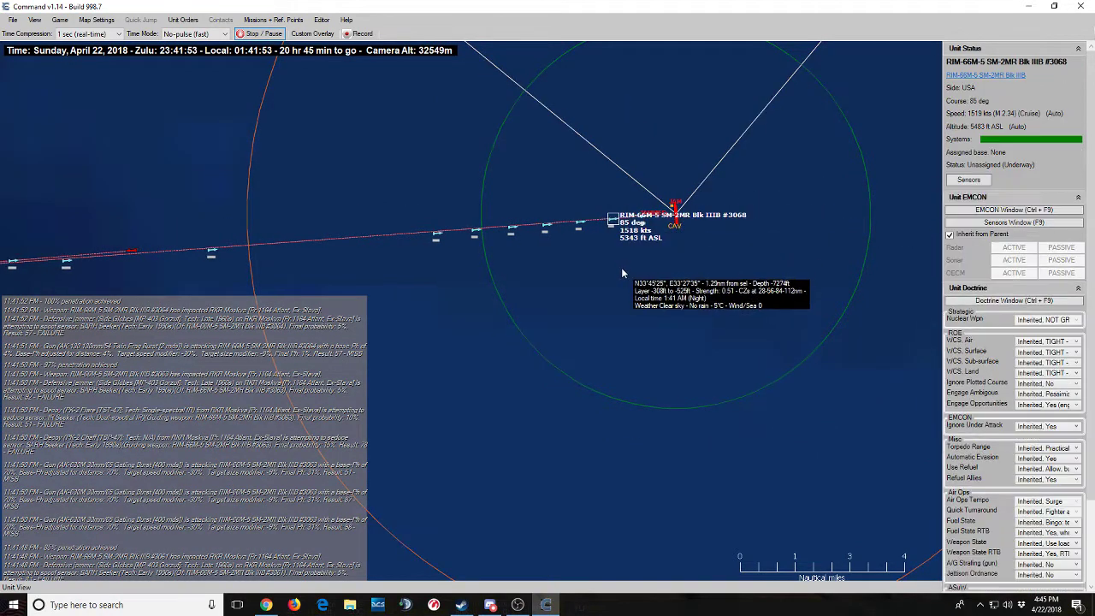
{"action": "scroll", "coordinate": [621, 274], "scroll_direction": "down", "scroll_amount": 3}
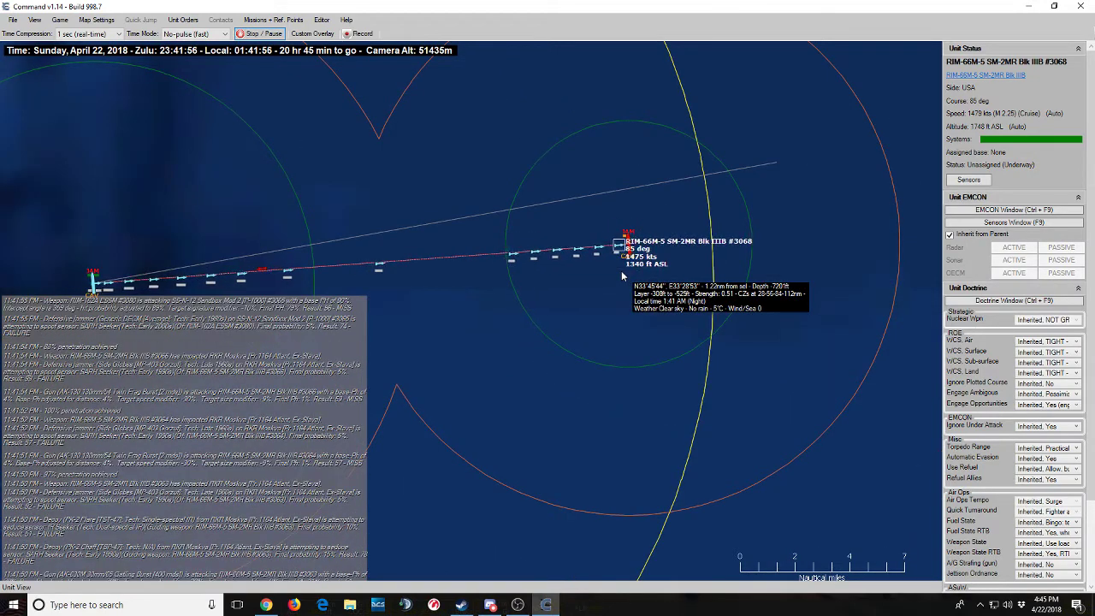
{"action": "left_click", "coordinate": [632, 256]}
{"action": "scroll", "coordinate": [634, 257], "scroll_direction": "up", "scroll_amount": 2}
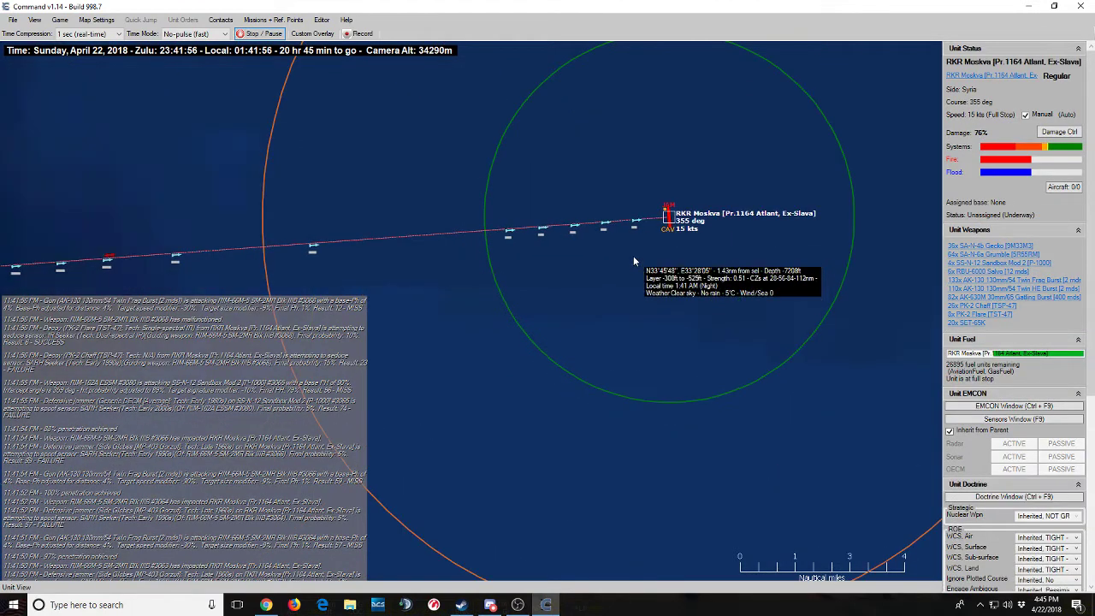
{"action": "scroll", "coordinate": [660, 257], "scroll_direction": "down", "scroll_amount": 1}
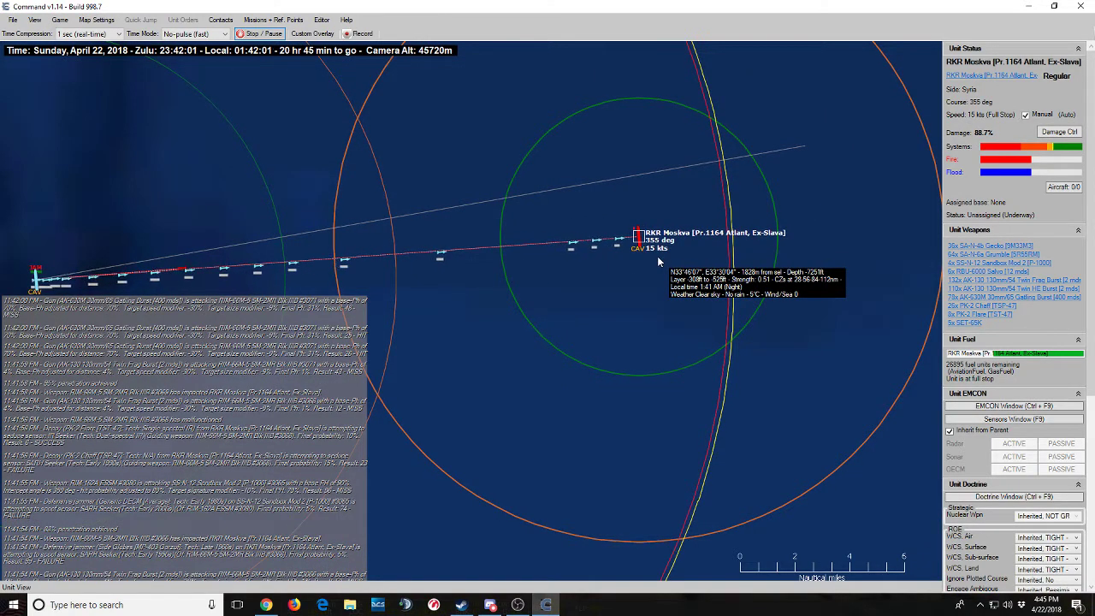
{"action": "scroll", "coordinate": [454, 273], "scroll_direction": "down", "scroll_amount": 2}
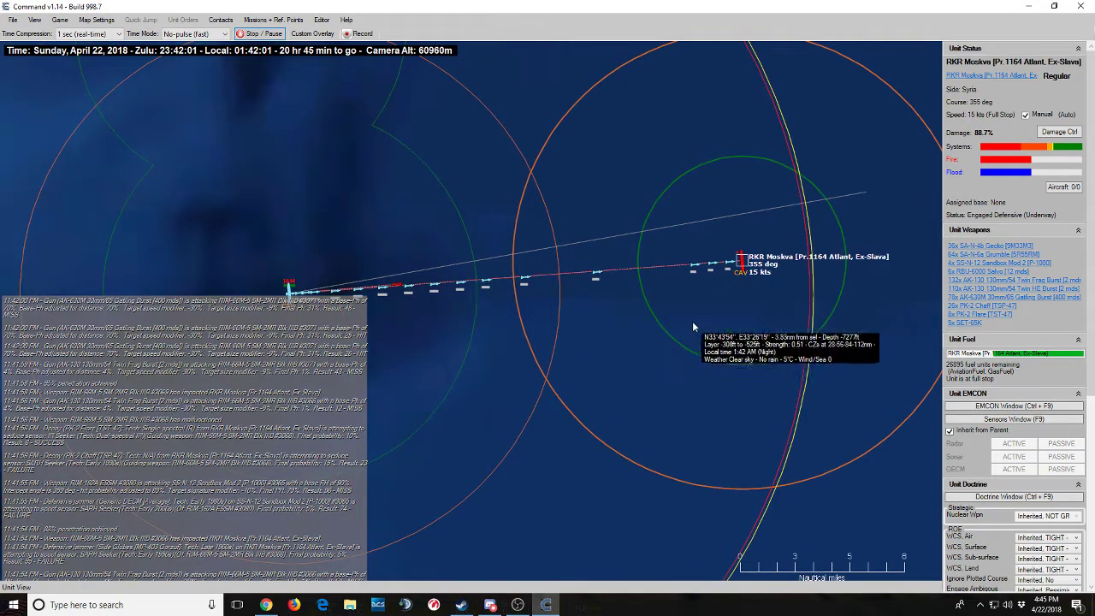
Examine the DDG 124 destroyer's status and remaining weapons, with the missiles strung out between the two ships.
{"action": "scroll", "coordinate": [698, 318], "scroll_direction": "up", "scroll_amount": 2}
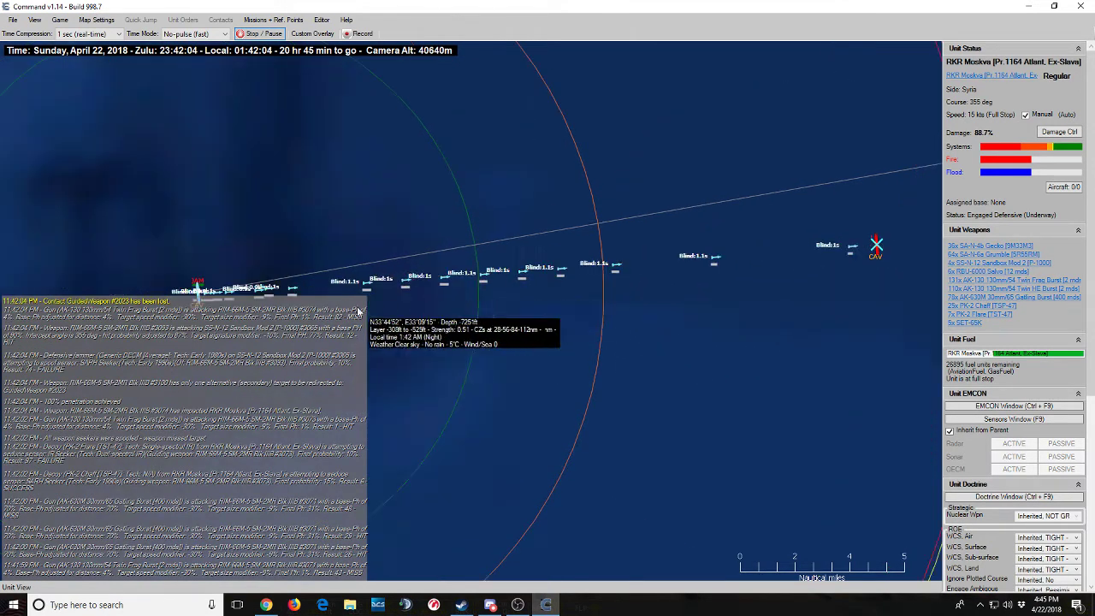
{"action": "scroll", "coordinate": [384, 317], "scroll_direction": "up", "scroll_amount": 1}
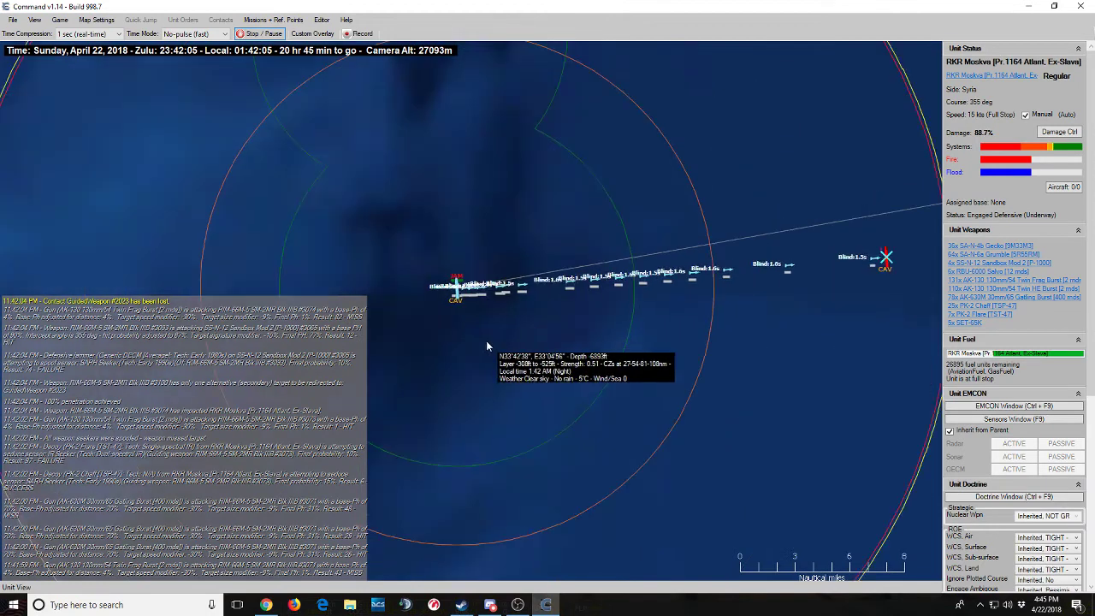
{"action": "scroll", "coordinate": [488, 346], "scroll_direction": "down", "scroll_amount": 5}
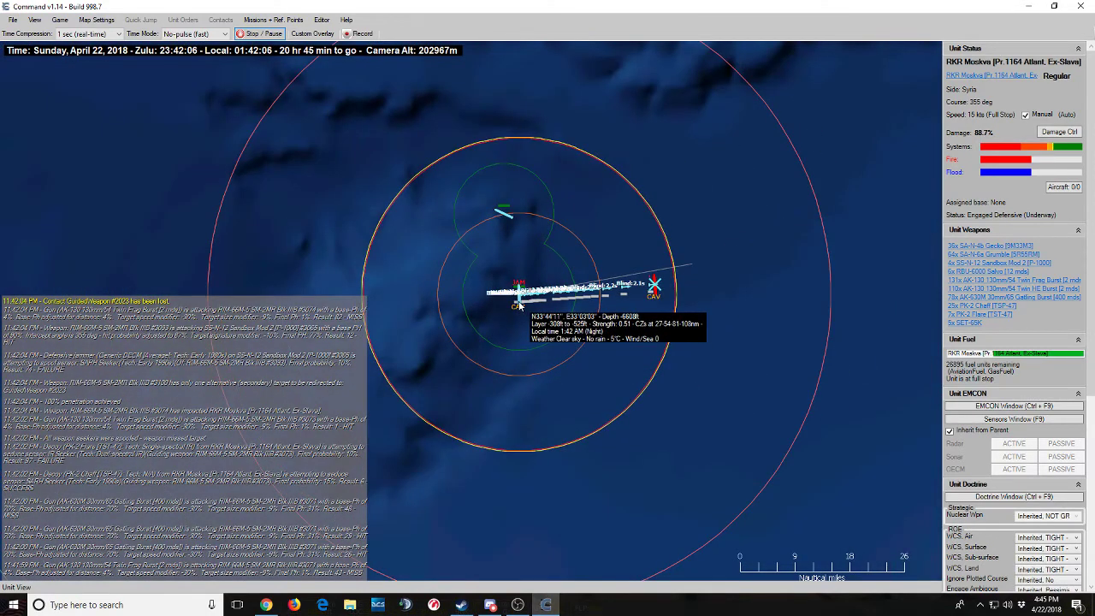
{"action": "scroll", "coordinate": [518, 304], "scroll_direction": "up", "scroll_amount": 2}
{"action": "left_click", "coordinate": [484, 309]}
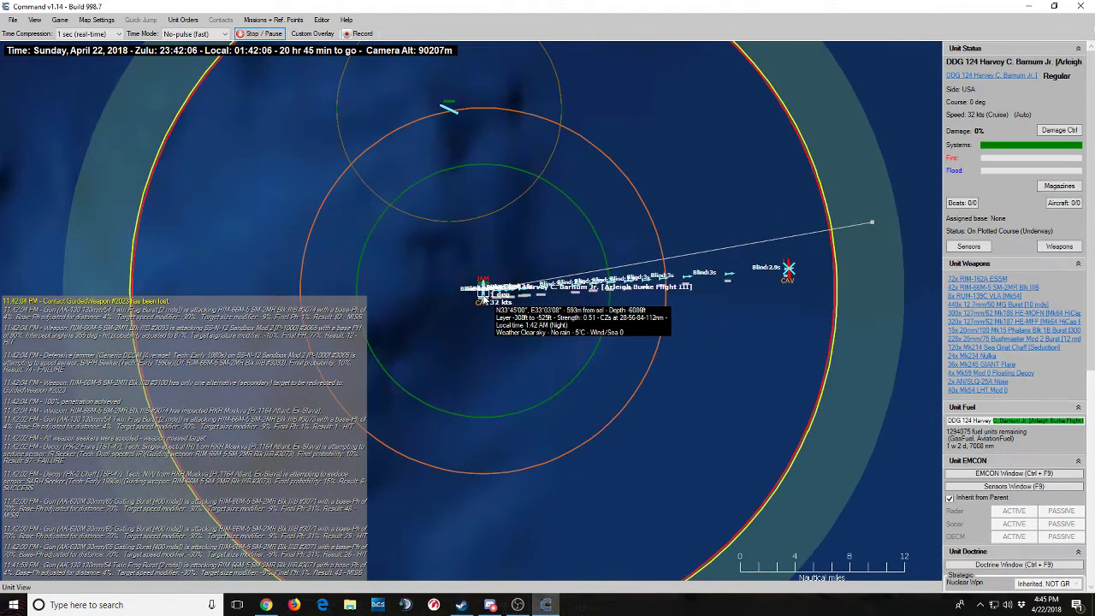
{"action": "scroll", "coordinate": [484, 312], "scroll_direction": "down", "scroll_amount": 1}
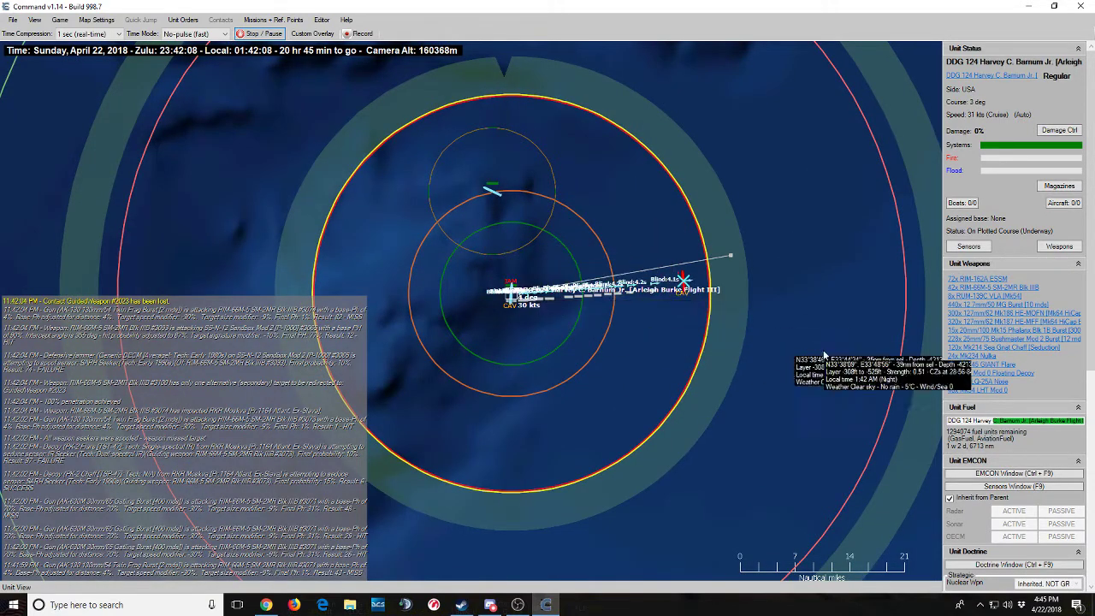
{"action": "scroll", "coordinate": [650, 308], "scroll_direction": "up", "scroll_amount": 1}
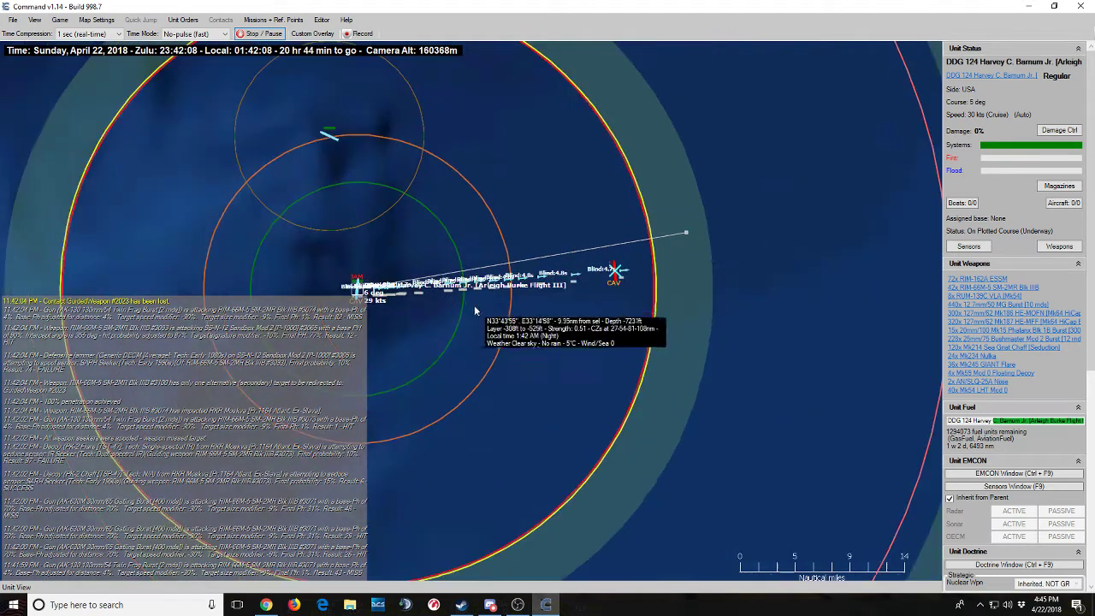
Examine the speed, altitude and status of several SM-2MR and ESSM missiles still flying between the destroyer and the Moskva.
{"action": "left_click", "coordinate": [490, 286]}
{"action": "scroll", "coordinate": [489, 295], "scroll_direction": "up", "scroll_amount": 1}
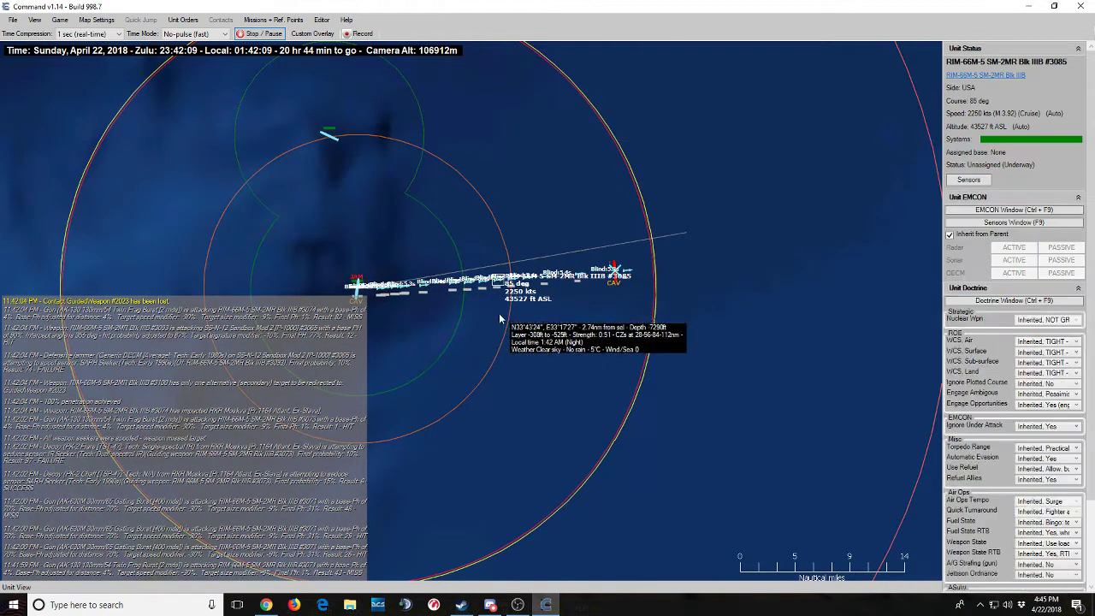
{"action": "left_click", "coordinate": [462, 272]}
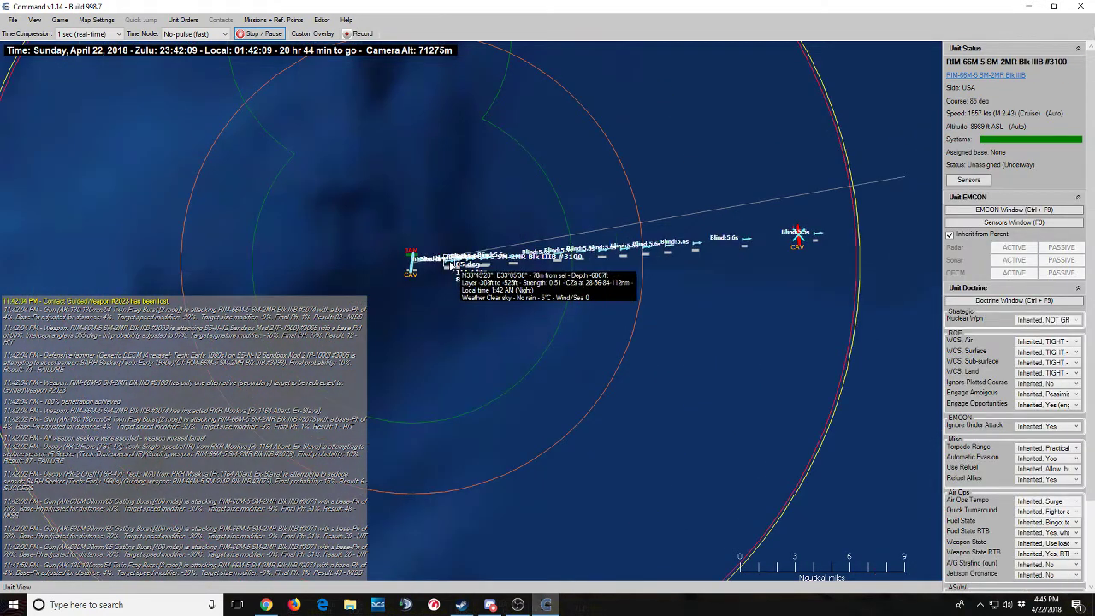
{"action": "left_click", "coordinate": [819, 239]}
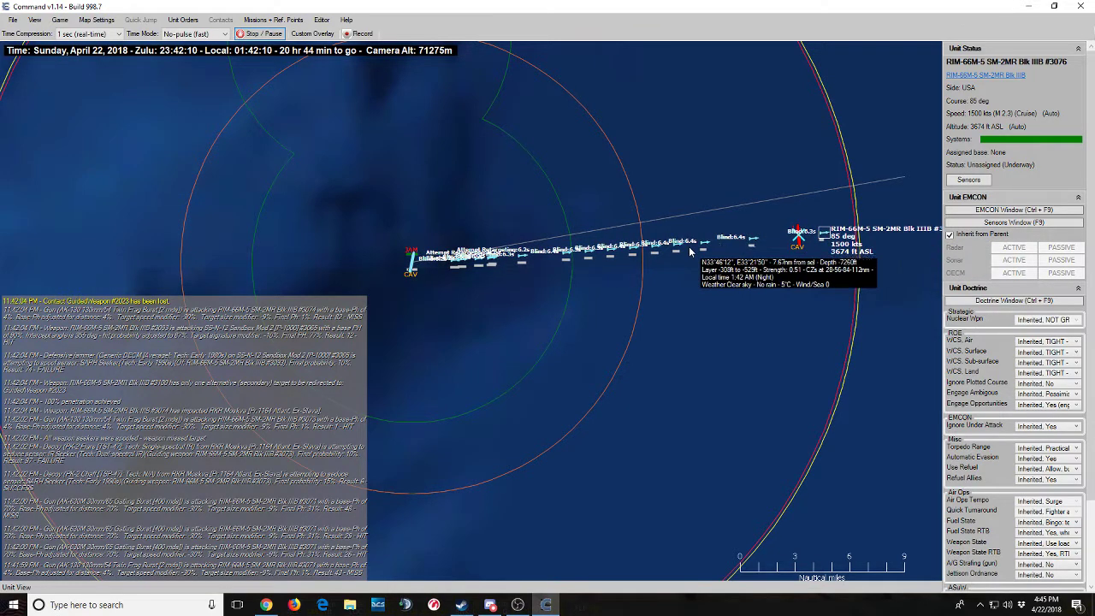
{"action": "left_click", "coordinate": [737, 242]}
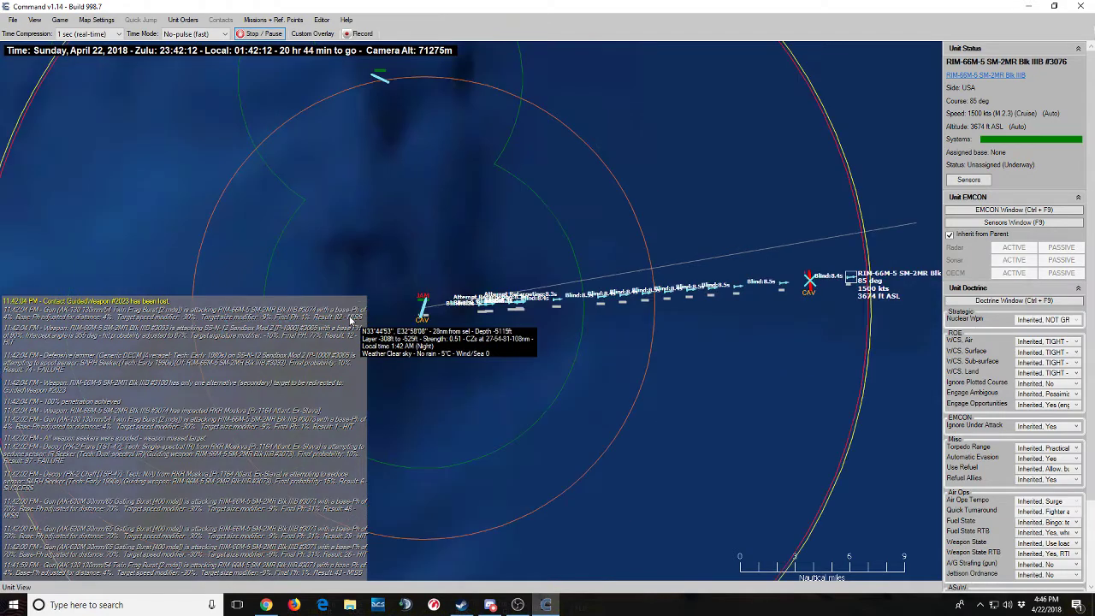
{"action": "key", "text": "Left"}
{"action": "left_click", "coordinate": [477, 304]}
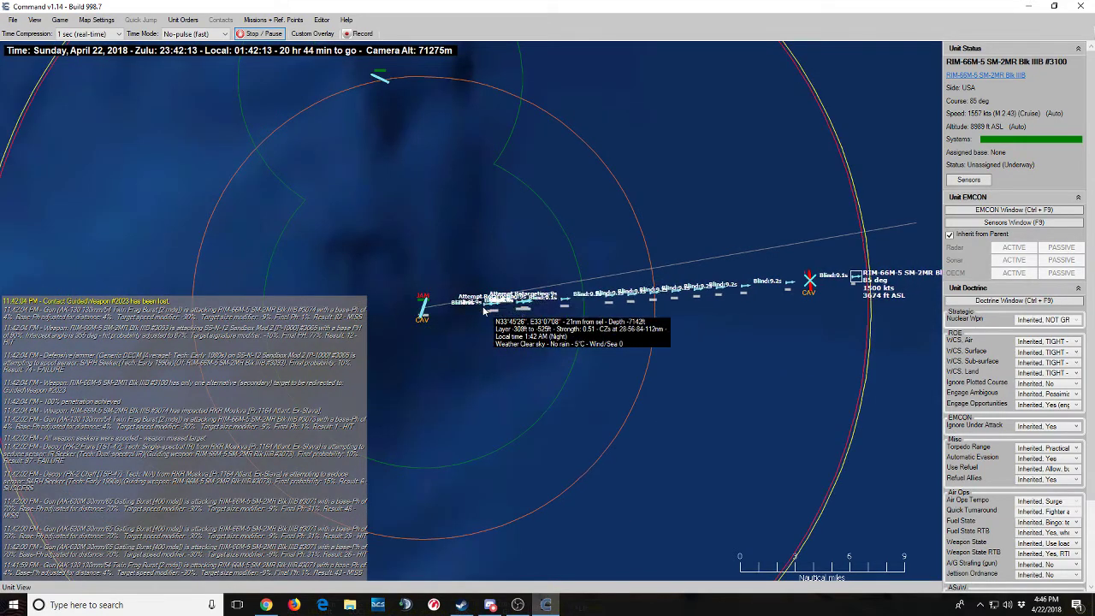
{"action": "scroll", "coordinate": [492, 333], "scroll_direction": "up", "scroll_amount": 1}
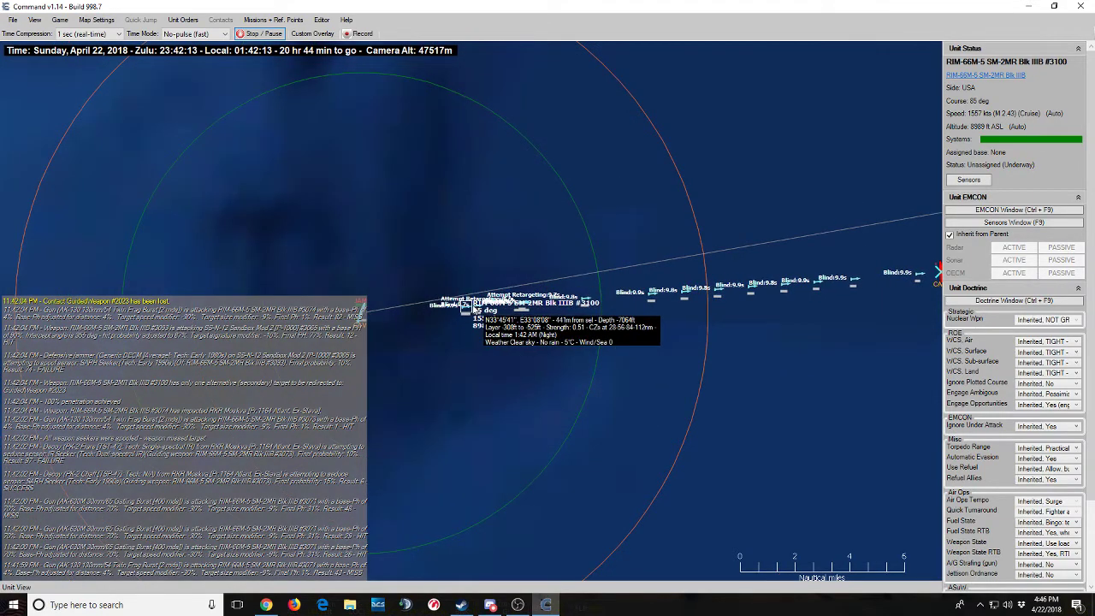
{"action": "scroll", "coordinate": [513, 355], "scroll_direction": "down", "scroll_amount": 1}
{"action": "scroll", "coordinate": [342, 291], "scroll_direction": "down", "scroll_amount": 1}
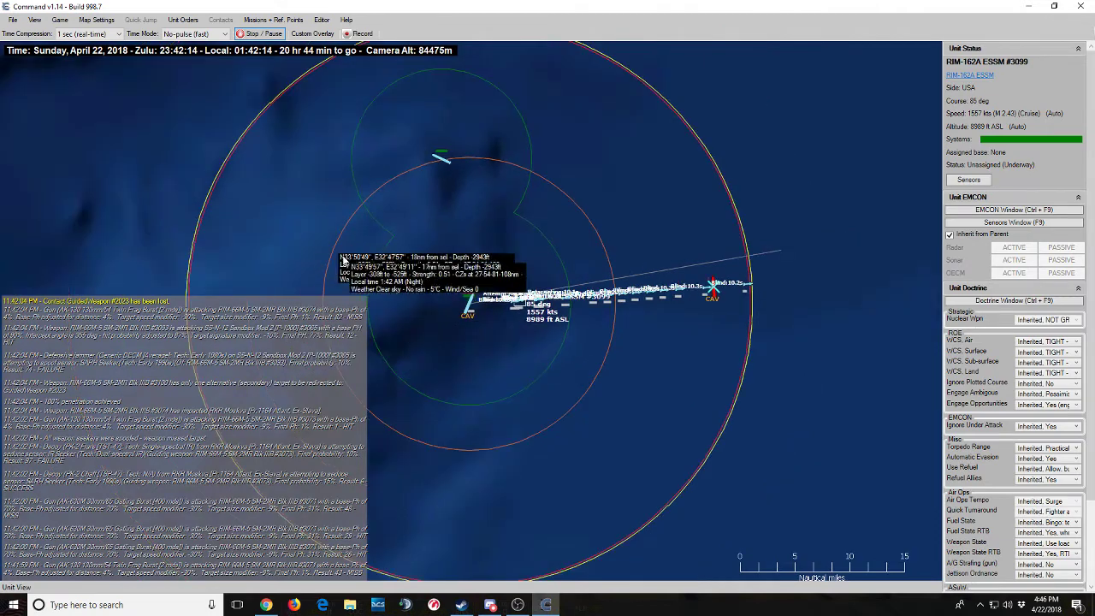
Pause the simulation and set the USA side doctrine for engaging opportunity targets to No (engage mission-specific contacts only).
{"action": "key", "text": "space"}
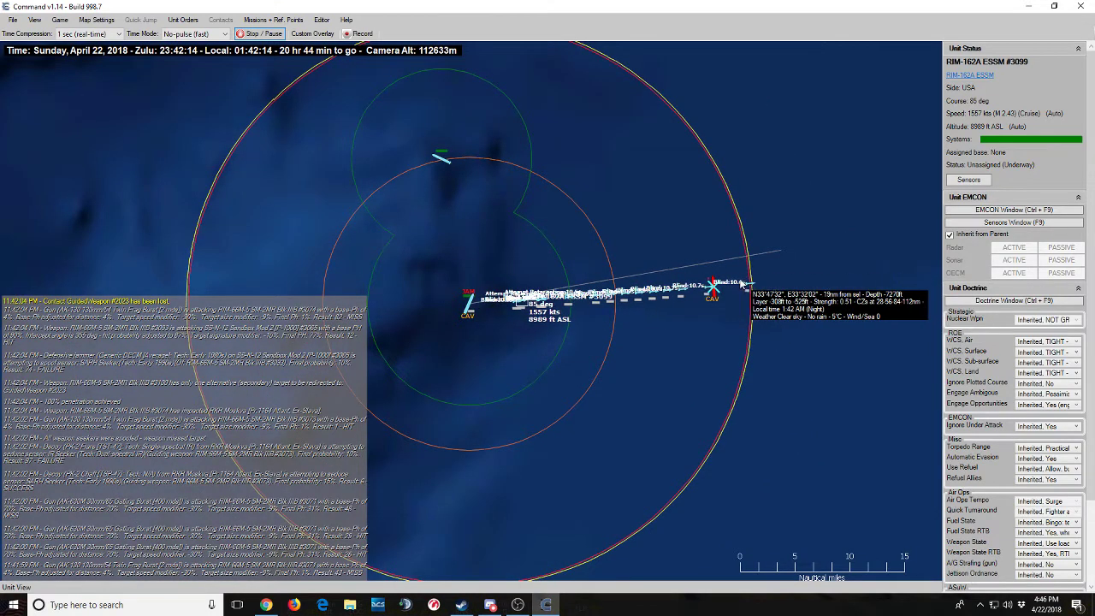
{"action": "scroll", "coordinate": [385, 171], "scroll_direction": "down", "scroll_amount": 1}
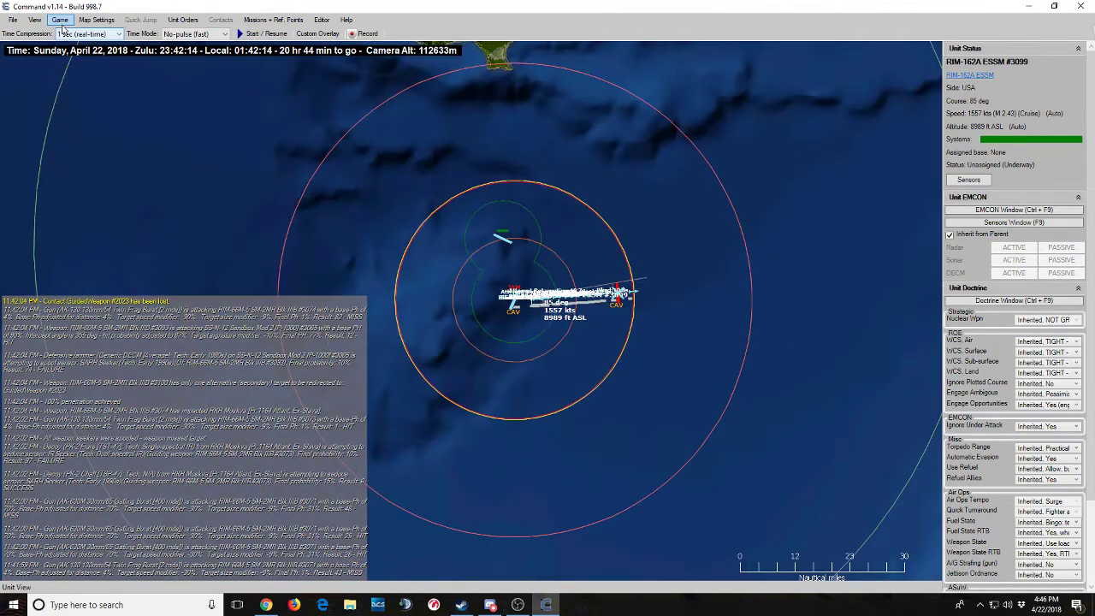
{"action": "left_click", "coordinate": [60, 19]}
{"action": "left_click", "coordinate": [107, 148]}
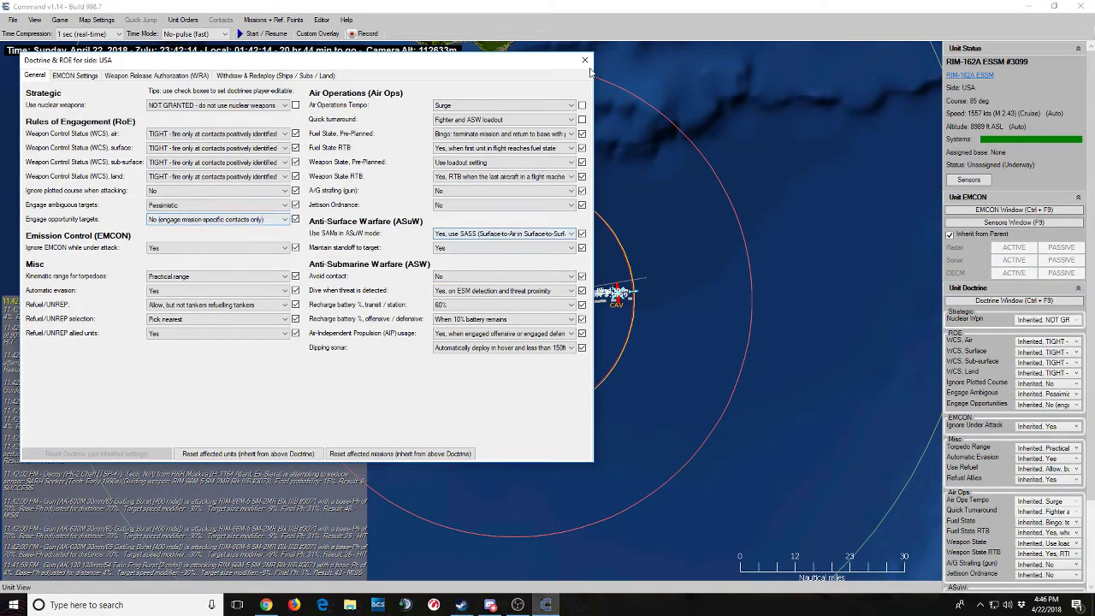
{"action": "left_click", "coordinate": [585, 61]}
Load the SSGN 726 Ohio's Tomahawk VLS with 154 UGM-109I Tomahawk Blk IV MMT missiles and reselect the submarine.
{"action": "scroll", "coordinate": [700, 216], "scroll_direction": "down", "scroll_amount": 3}
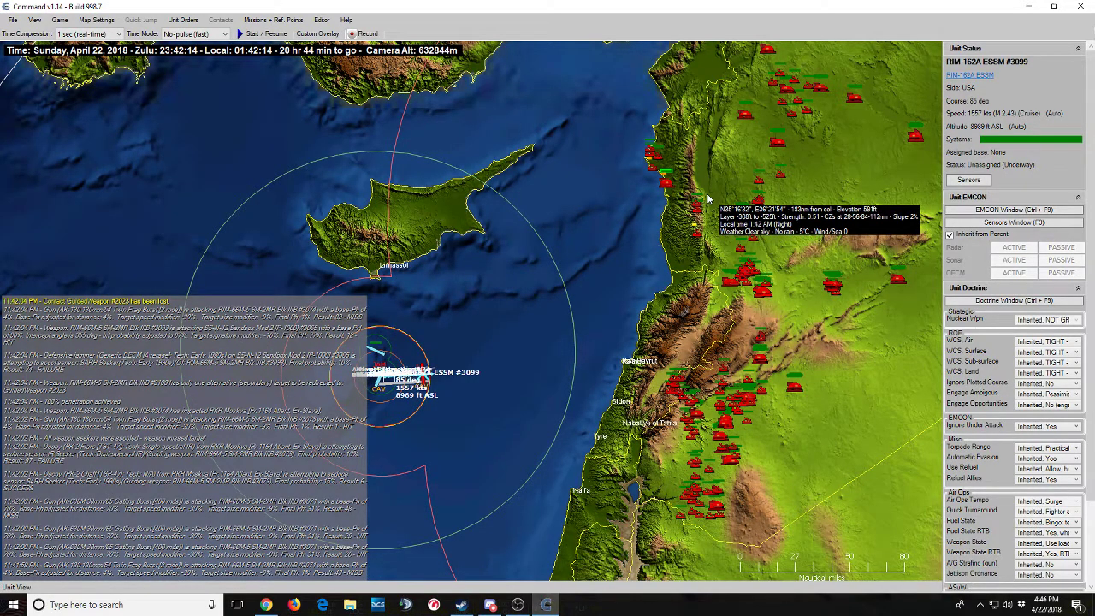
{"action": "key", "text": "Down"}
{"action": "key", "text": "Left"}
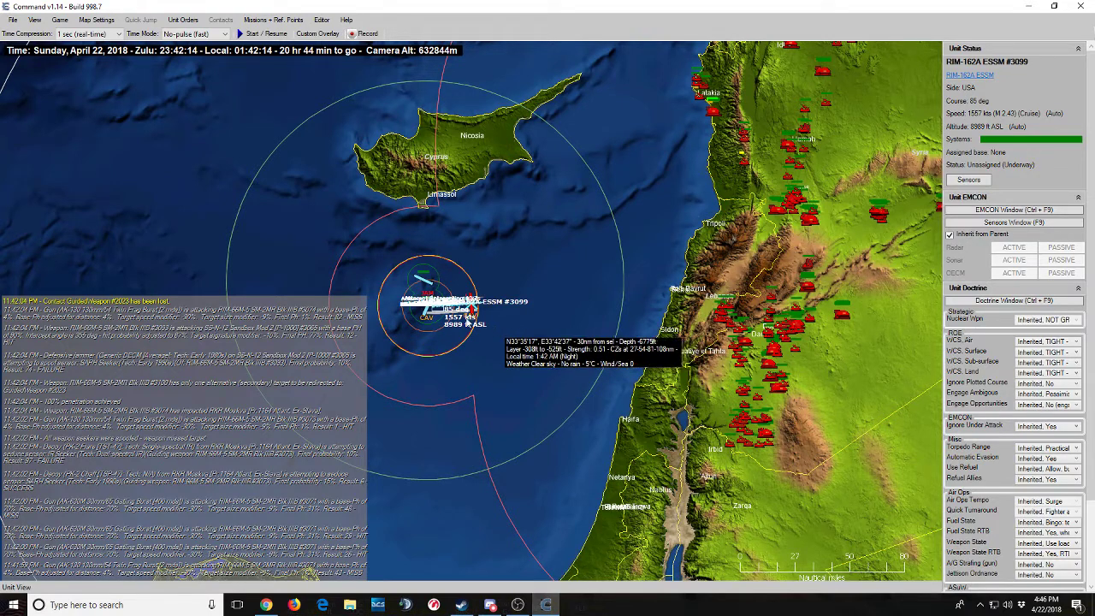
{"action": "left_click", "coordinate": [426, 283]}
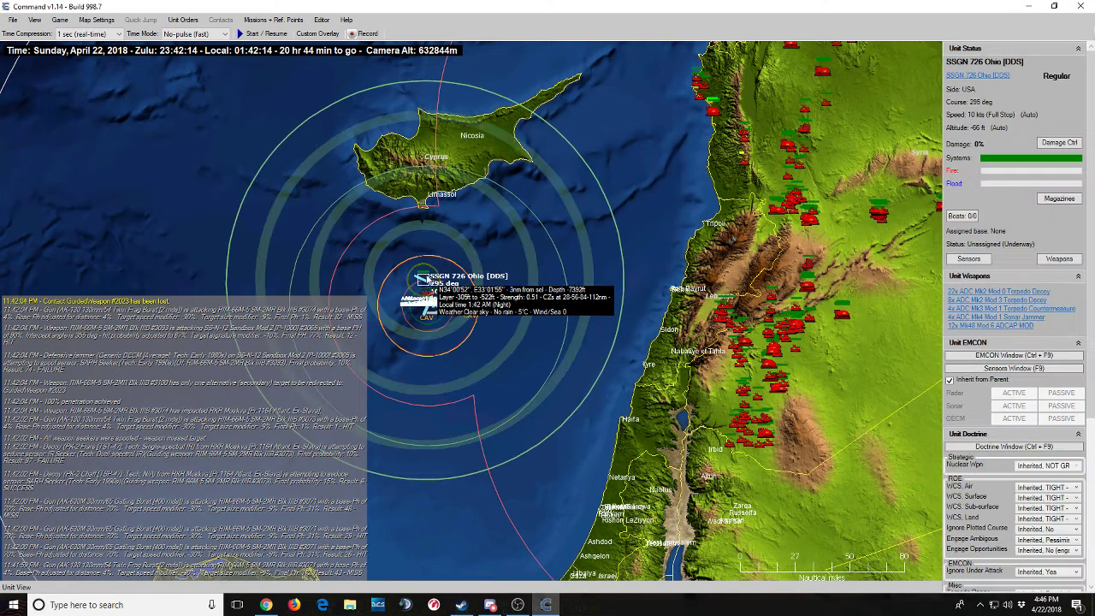
{"action": "key", "text": "ctrl+F7"}
{"action": "scroll", "coordinate": [715, 247], "scroll_direction": "down", "scroll_amount": 4}
{"action": "left_click", "coordinate": [679, 283]}
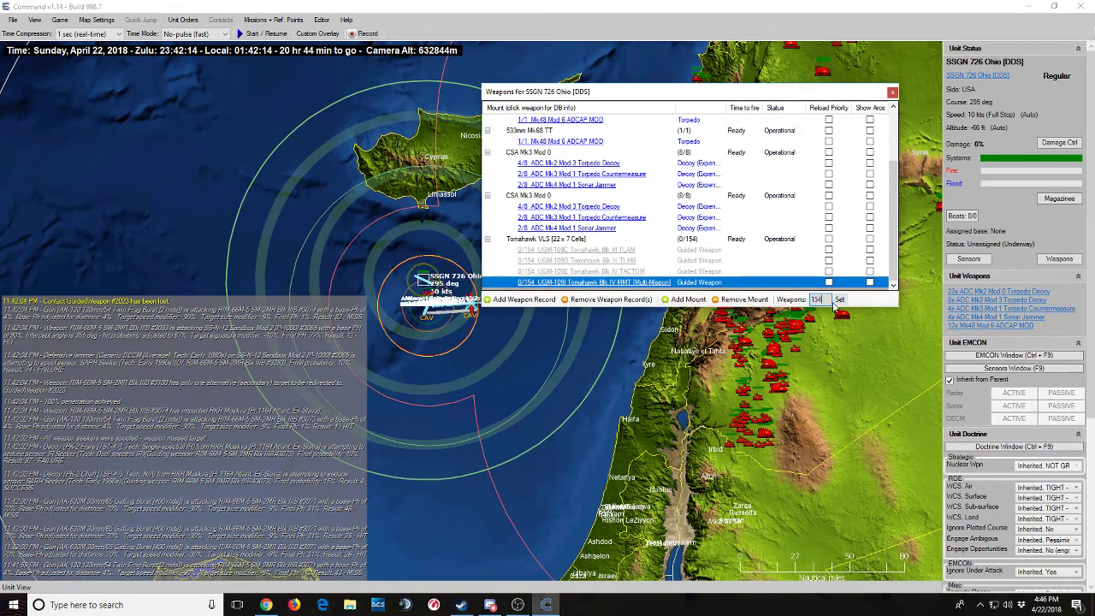
{"action": "left_click", "coordinate": [836, 299]}
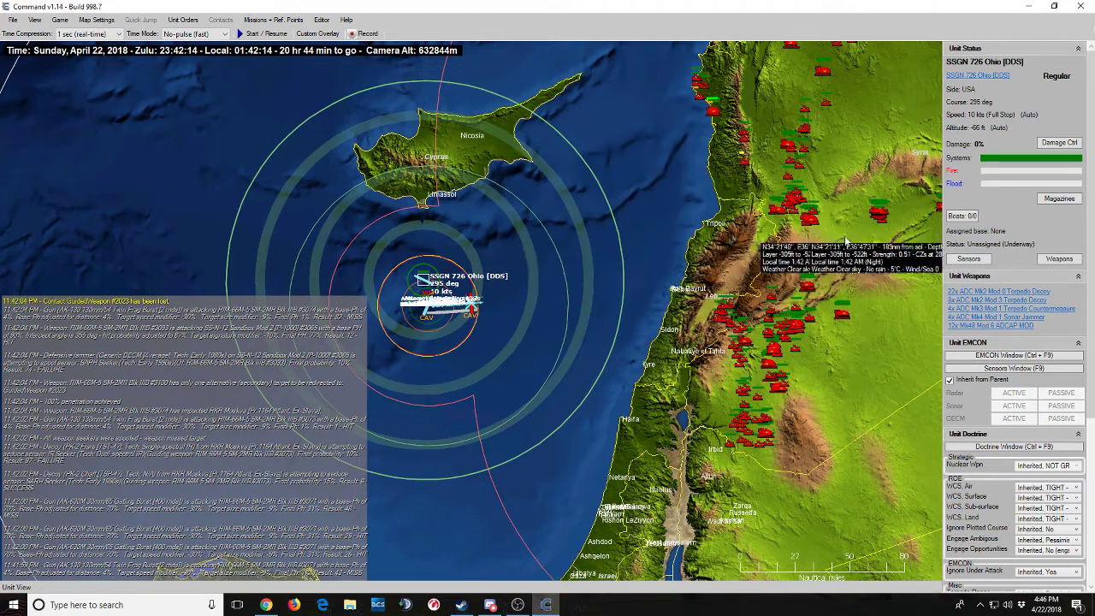
{"action": "left_click", "coordinate": [425, 281]}
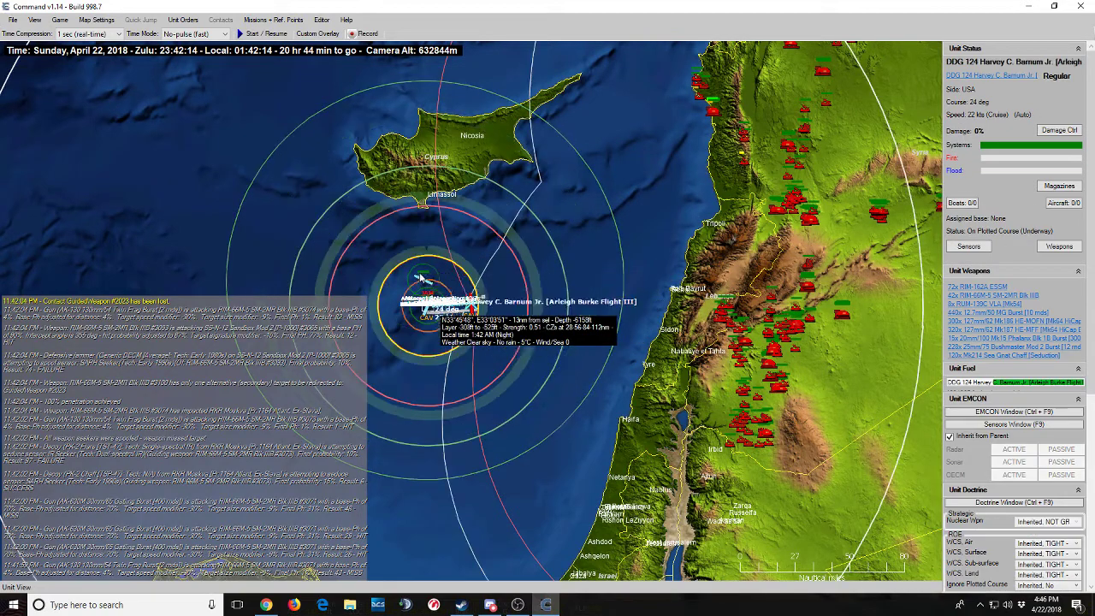
{"action": "left_click", "coordinate": [425, 280]}
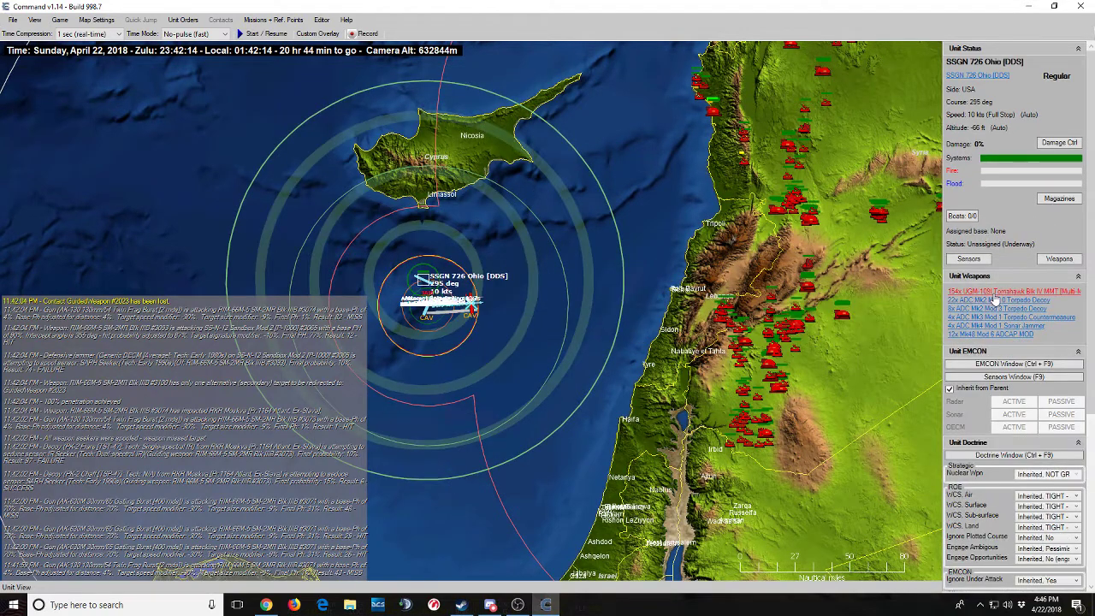
Examine the database entry for the Ohio's UGM-109I Tomahawk Blk IV MMT, including its range, guidance, sensors and defensive ECM.
{"action": "left_click", "coordinate": [995, 295]}
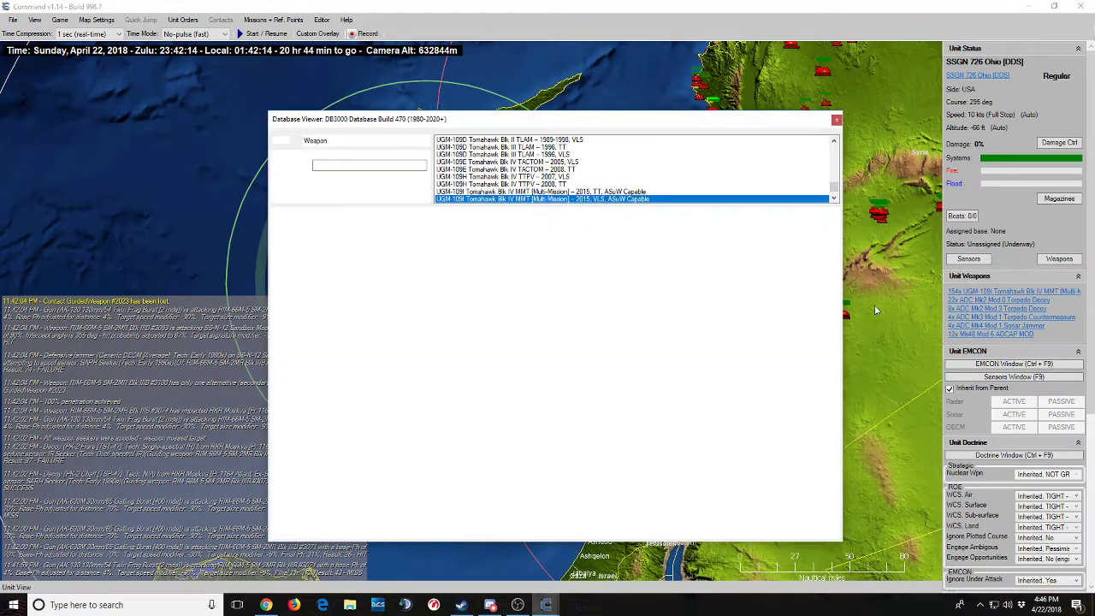
{"action": "scroll", "coordinate": [385, 417], "scroll_direction": "down", "scroll_amount": 1}
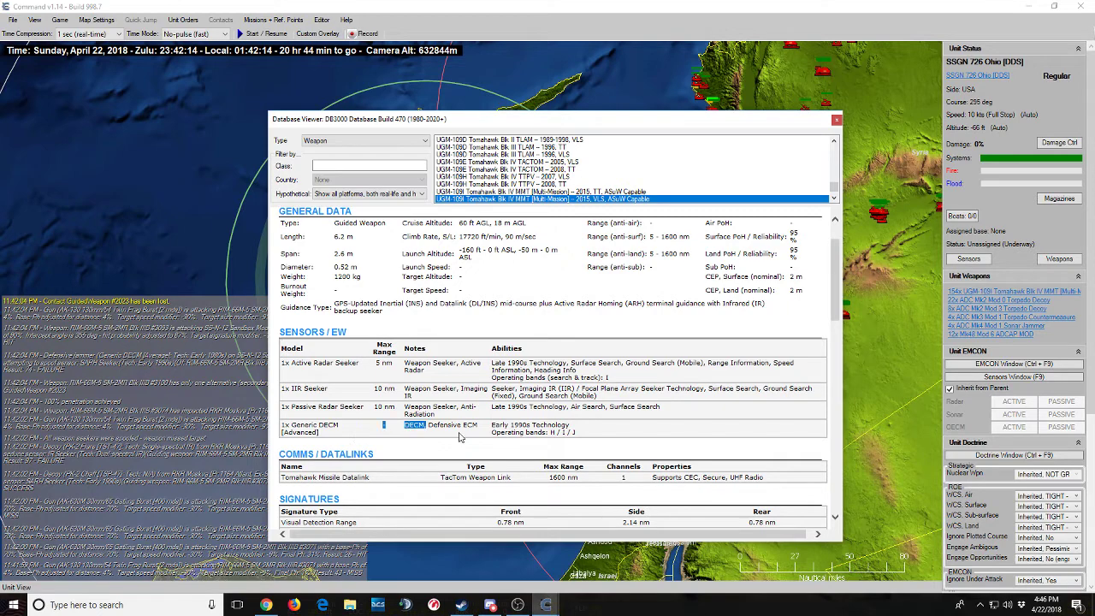
{"action": "left_click", "coordinate": [835, 120]}
Set the SSGN 726 Ohio's own doctrine for engaging opportunity targets to Yes (engage any contacts).
{"action": "right_click", "coordinate": [424, 283]}
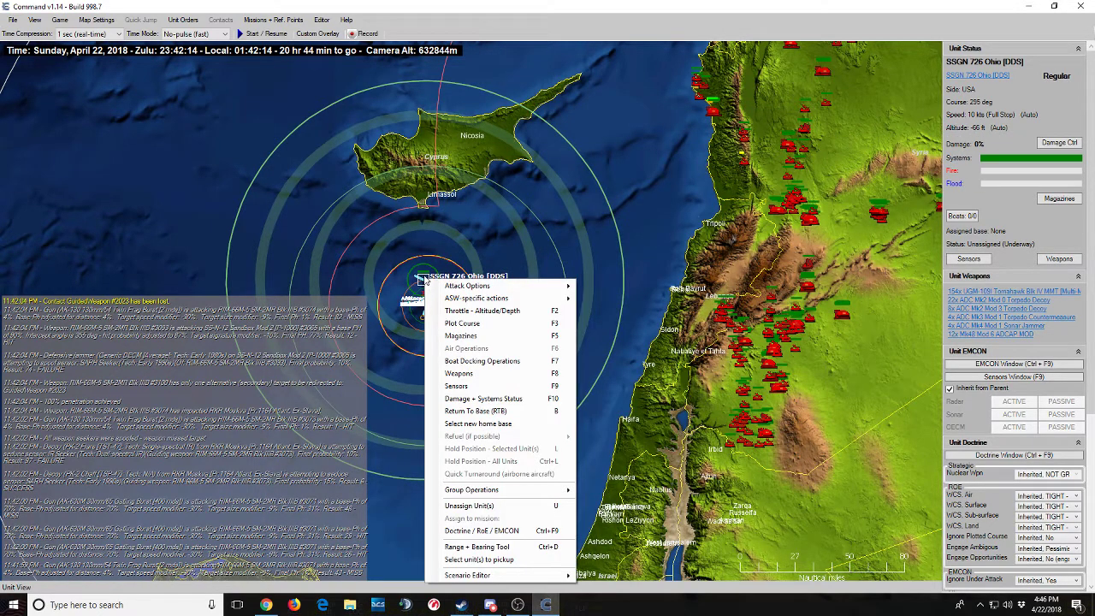
{"action": "left_click", "coordinate": [492, 531]}
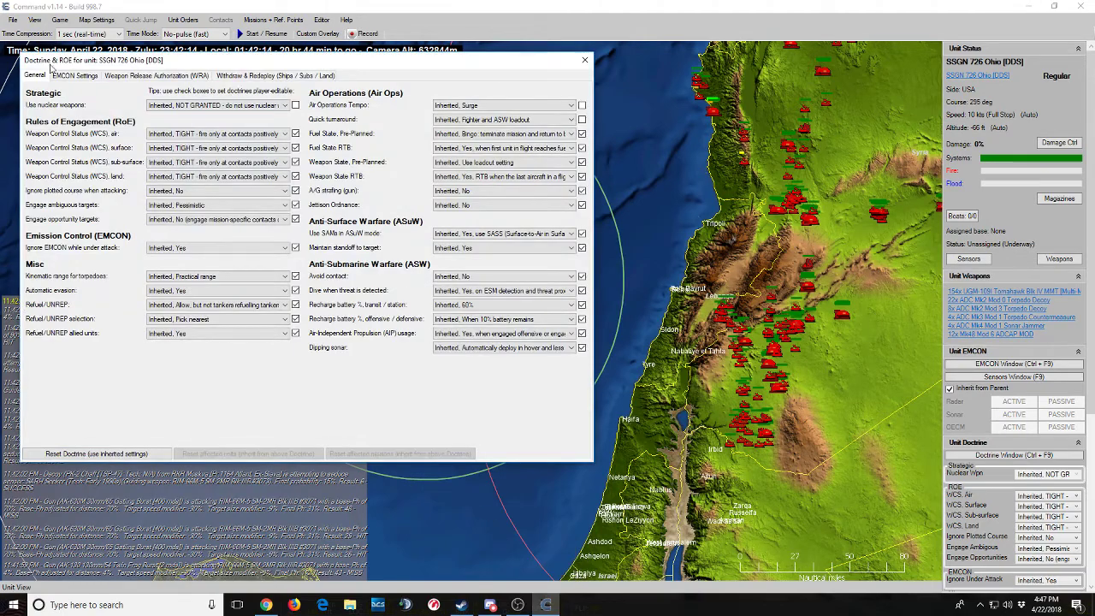
{"action": "left_click_drag", "start_coordinate": [82, 58], "coordinate": [299, 84]}
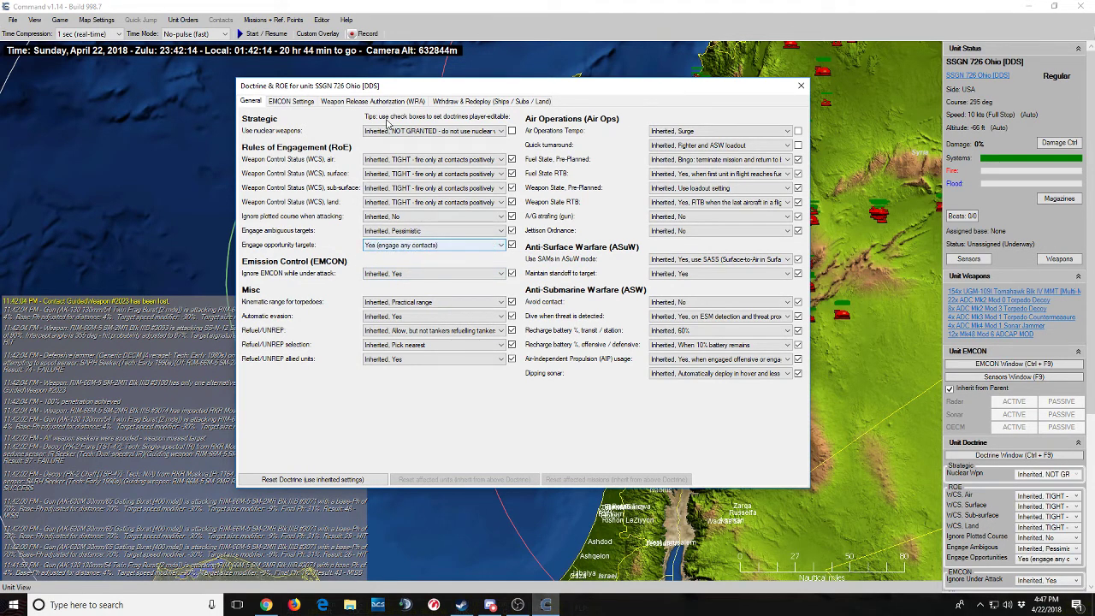
{"action": "key", "text": "Escape"}
Resume the simulation, raise time compression to 30 mins (1800x), and select the DDG 124 destroyer.
{"action": "scroll", "coordinate": [410, 342], "scroll_direction": "up", "scroll_amount": 2}
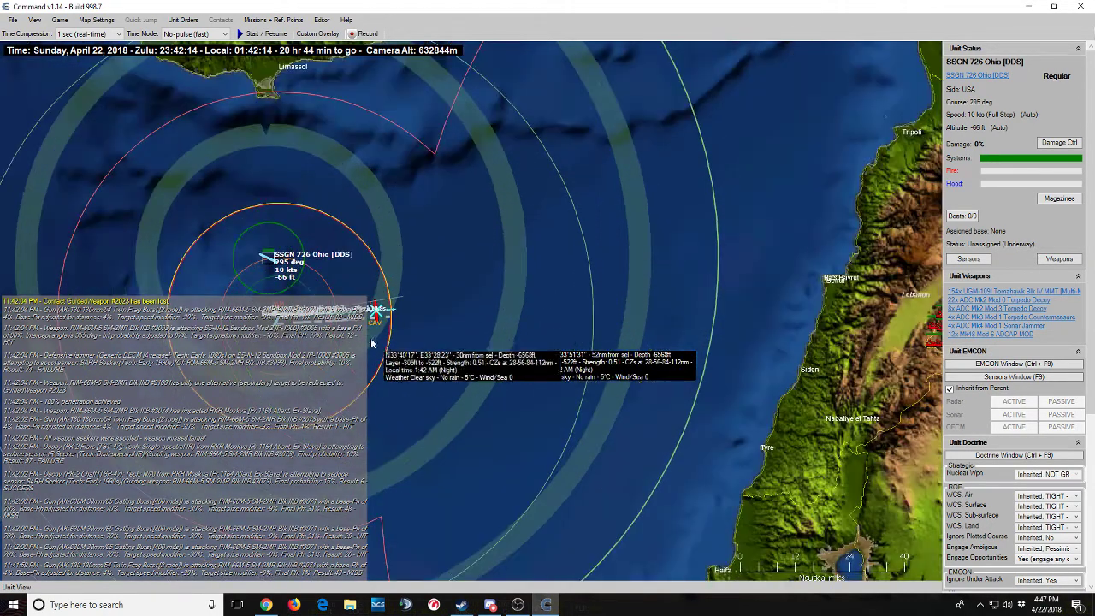
{"action": "key", "text": "space"}
{"action": "scroll", "coordinate": [402, 355], "scroll_direction": "down", "scroll_amount": 1}
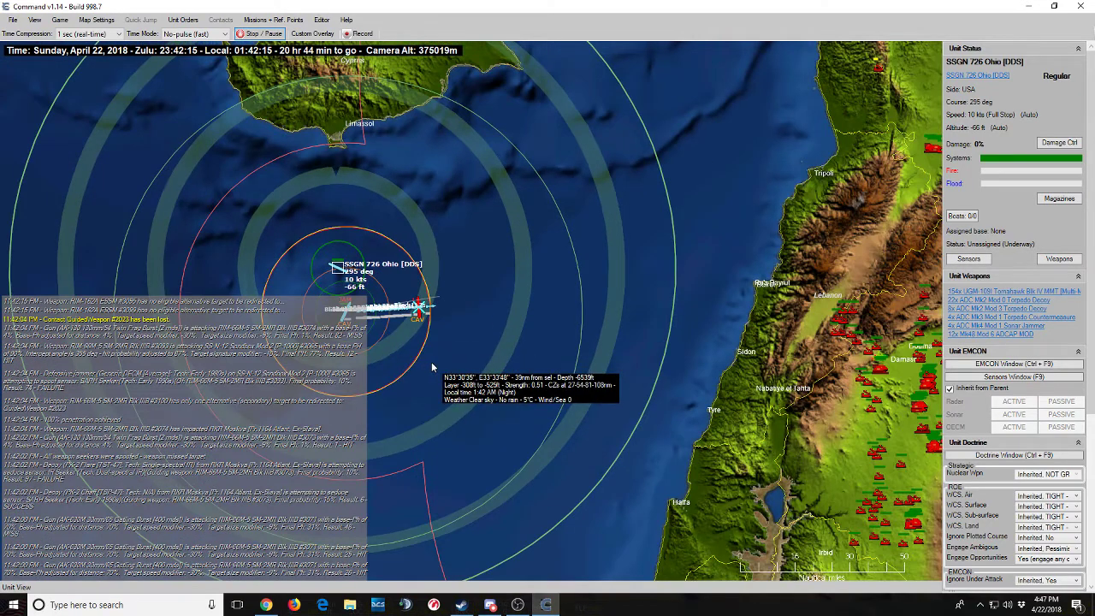
{"action": "key", "text": "KP_Add"}
{"action": "key", "text": "KP_Add"}
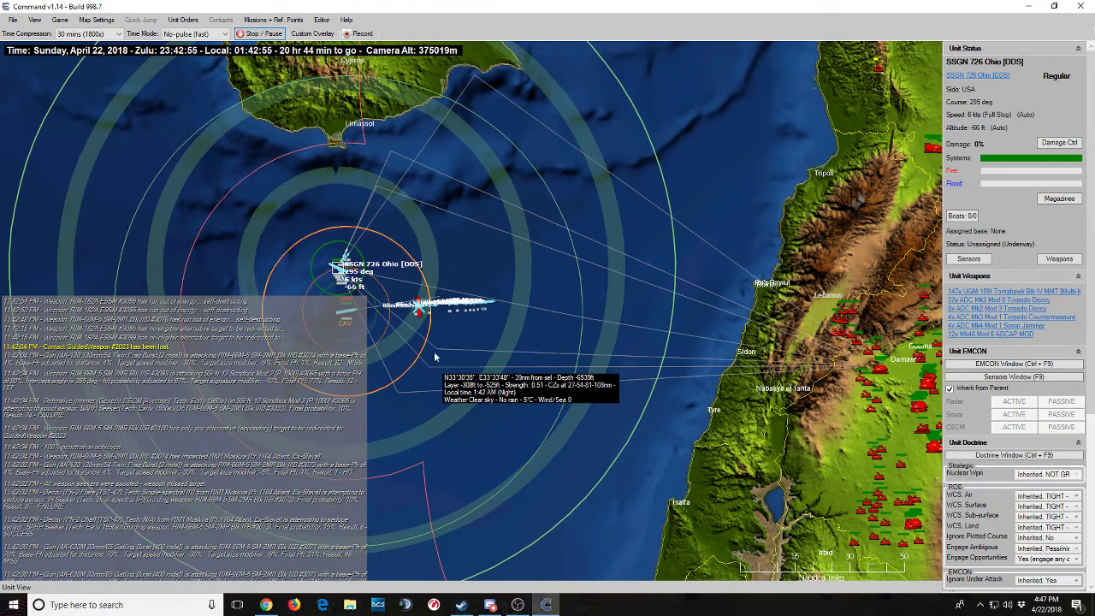
{"action": "left_click", "coordinate": [342, 310]}
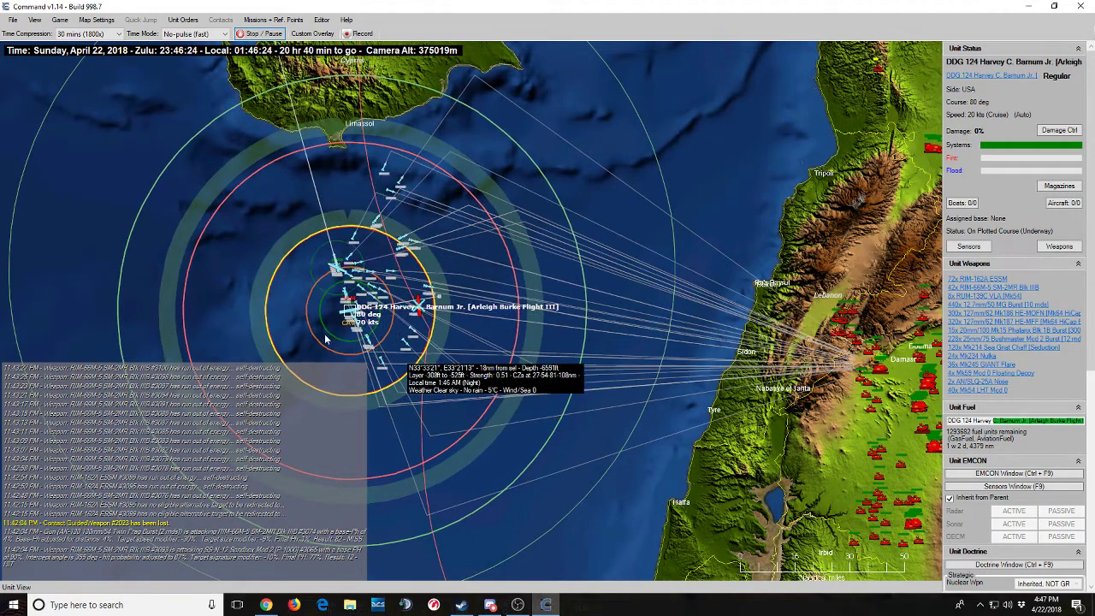
In the USA side's weapon release authorization, set RGM-109E Tomahawk Blk IV TACTOM salvos against Land Contact - Unknown Type to 8 rnds.
{"action": "left_click", "coordinate": [60, 20]}
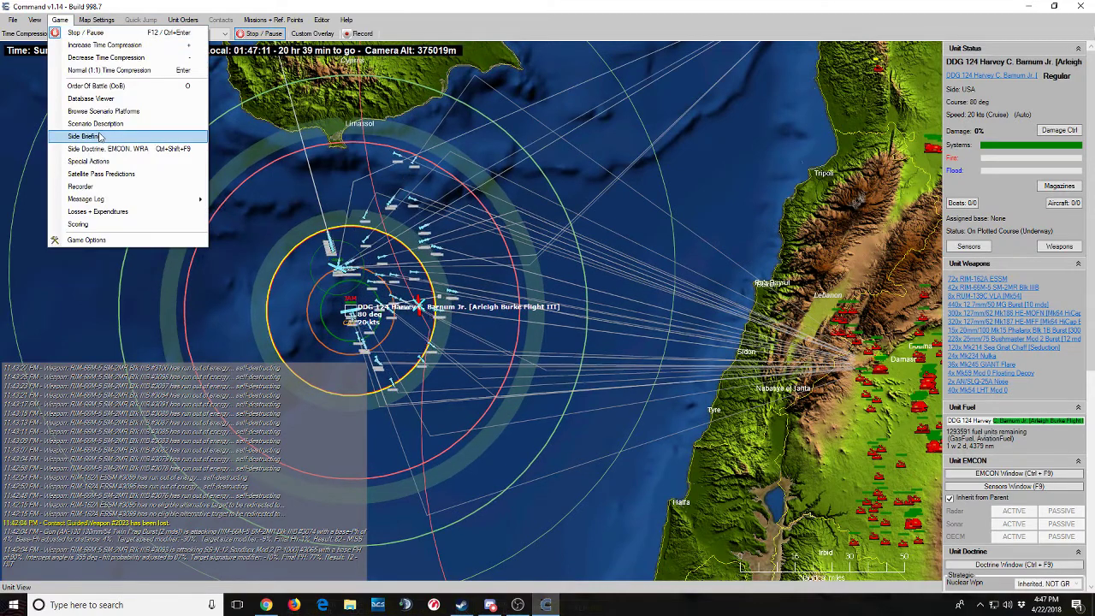
{"action": "left_click", "coordinate": [110, 150]}
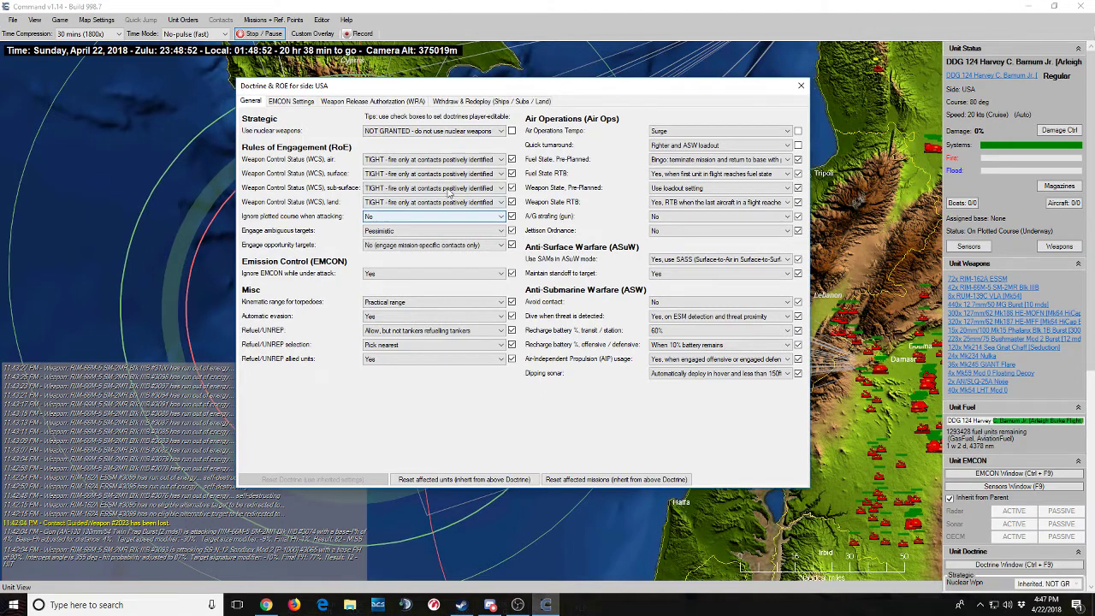
{"action": "left_click", "coordinate": [366, 102]}
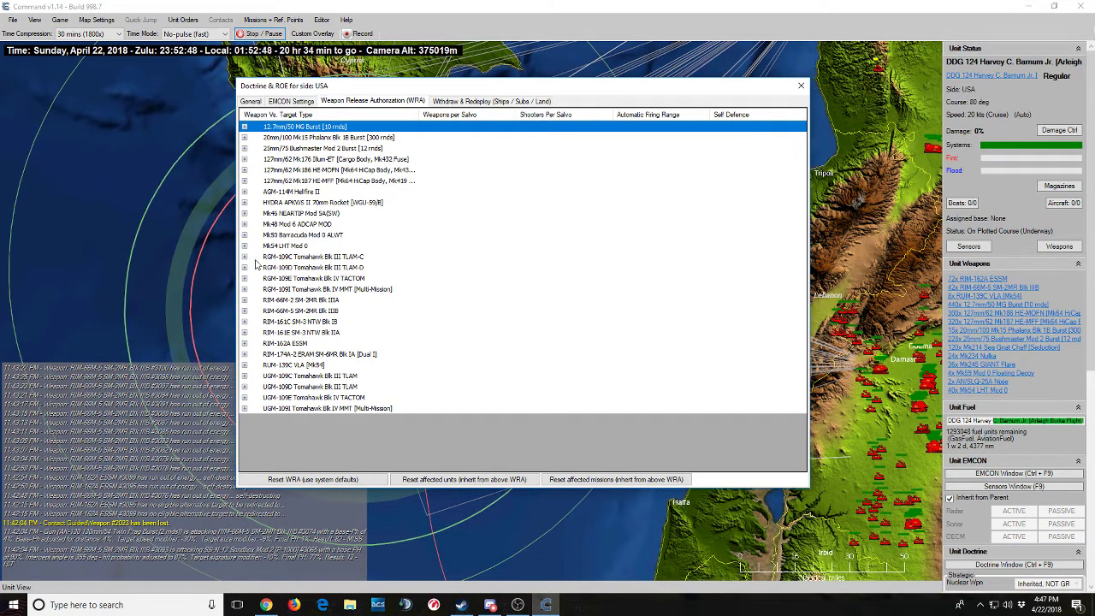
{"action": "double_click", "coordinate": [294, 279]}
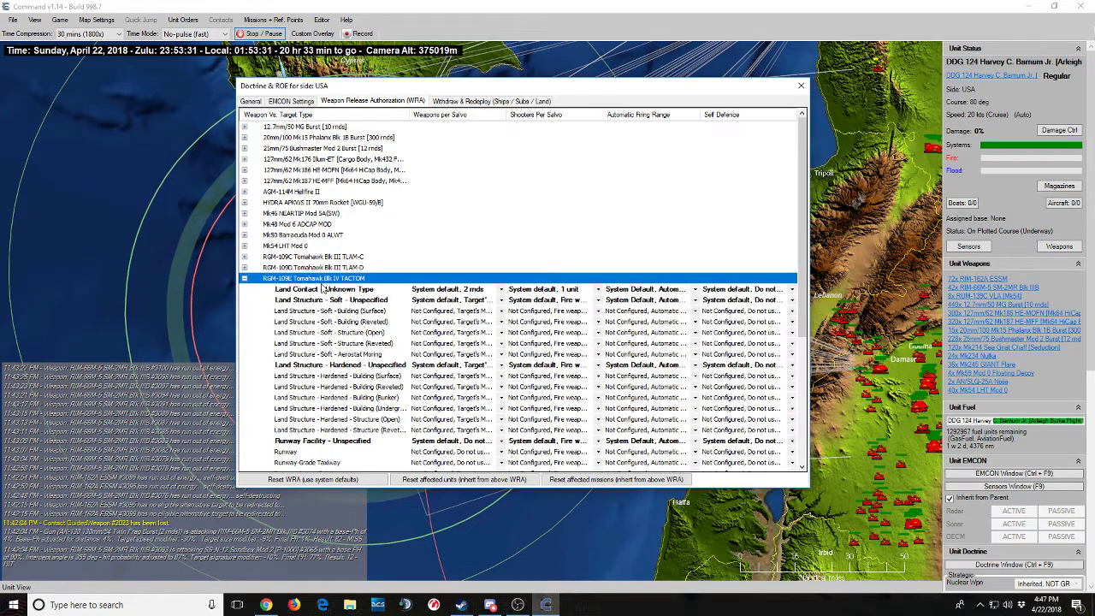
{"action": "left_click", "coordinate": [469, 290]}
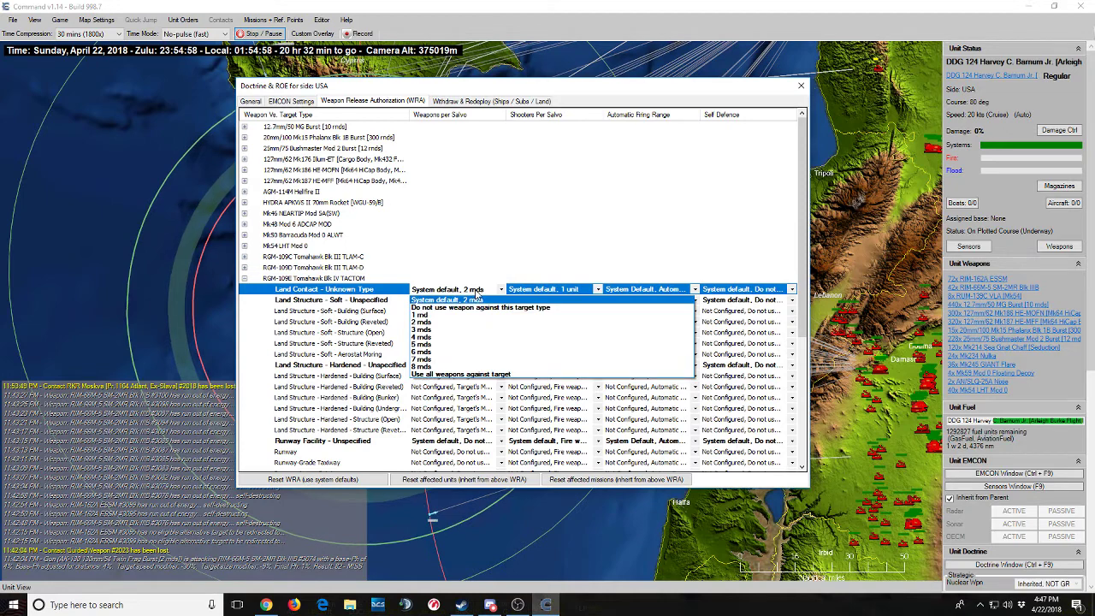
{"action": "left_click", "coordinate": [420, 366]}
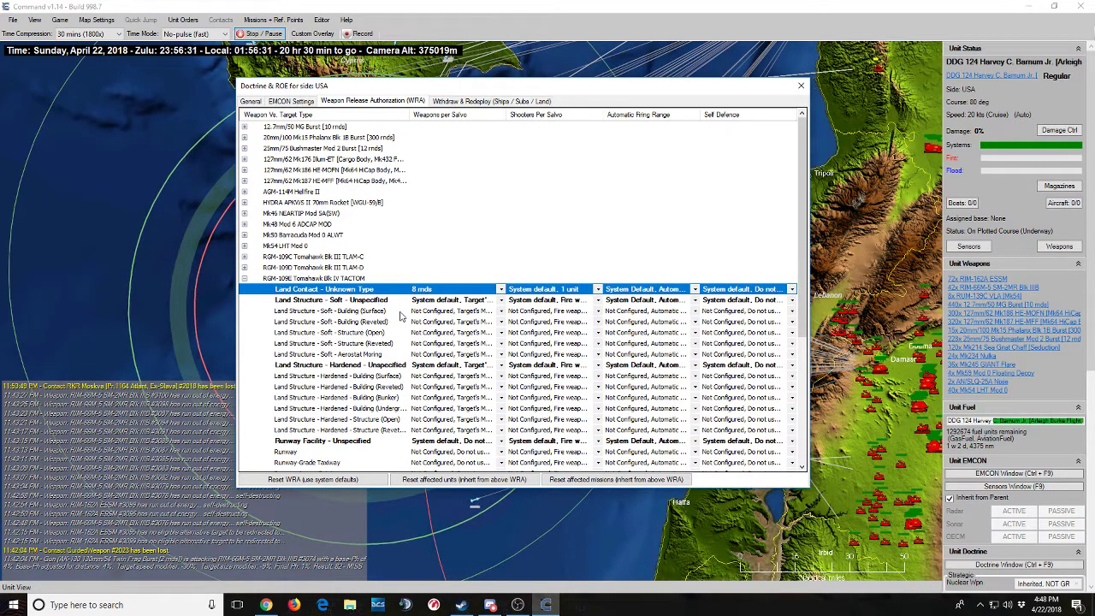
Set the RGM-109E Tomahawk's salvo rule for Land Structure - Hardened - Unspecified to "Do not use weapon against this target type".
{"action": "scroll", "coordinate": [362, 319], "scroll_direction": "down", "scroll_amount": 1}
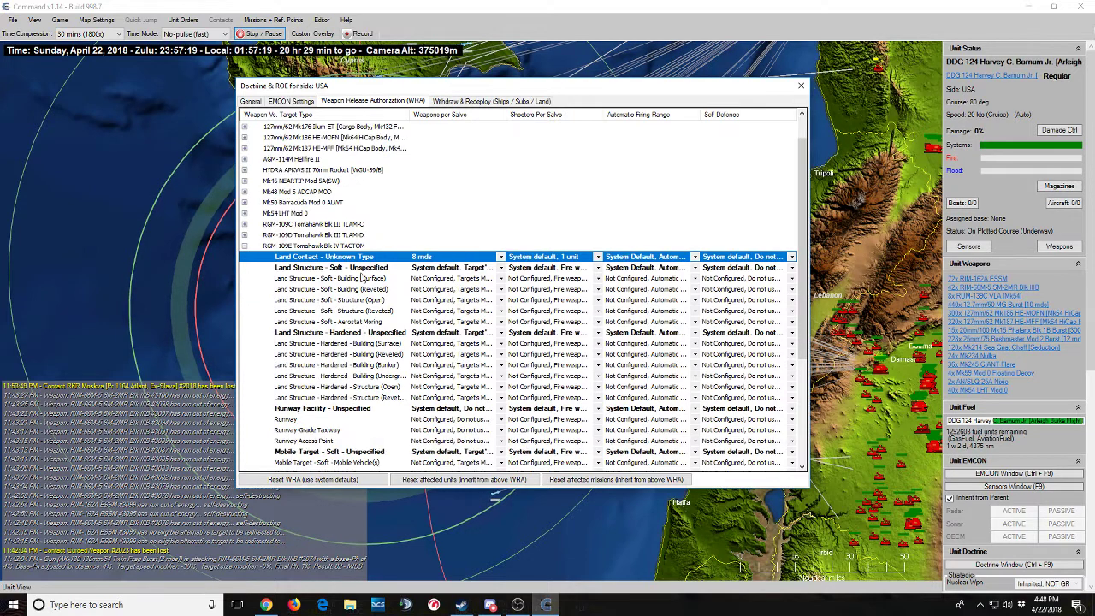
{"action": "left_click", "coordinate": [425, 332]}
{"action": "left_click", "coordinate": [431, 333]}
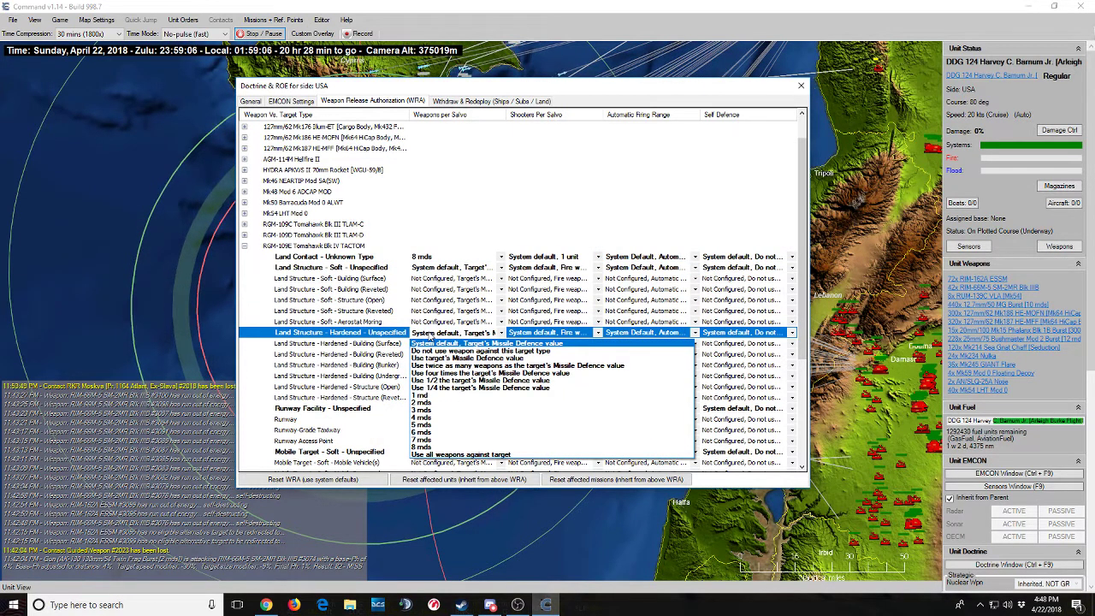
{"action": "left_click", "coordinate": [454, 351]}
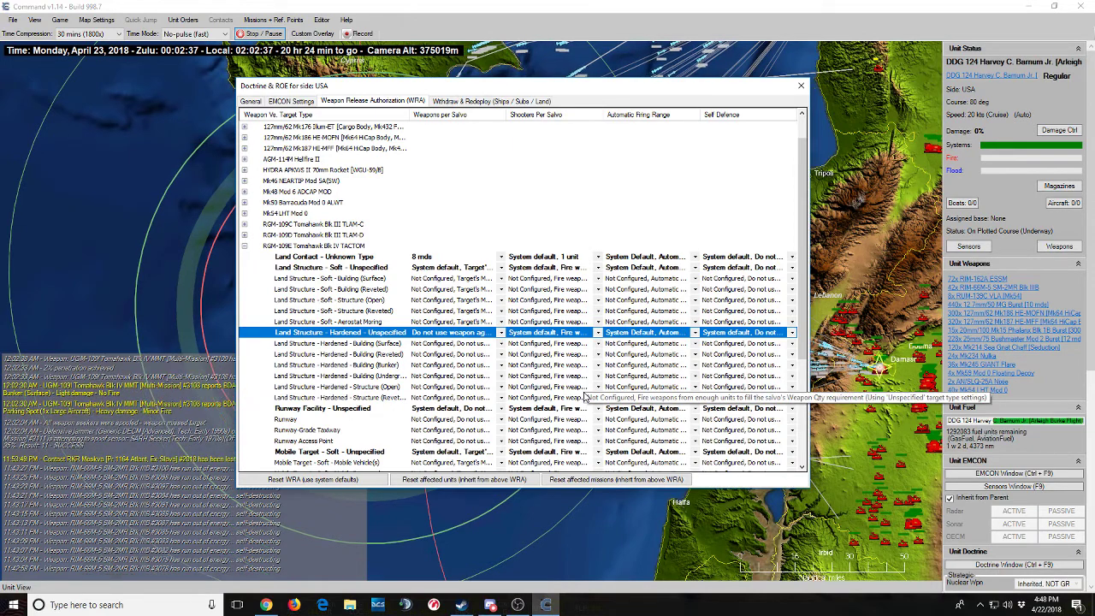
Restore the RGM-109E Tomahawk's salvo size against Land Contact - Unknown Type to System default, 2 rnds.
{"action": "scroll", "coordinate": [367, 398], "scroll_direction": "down", "scroll_amount": 1}
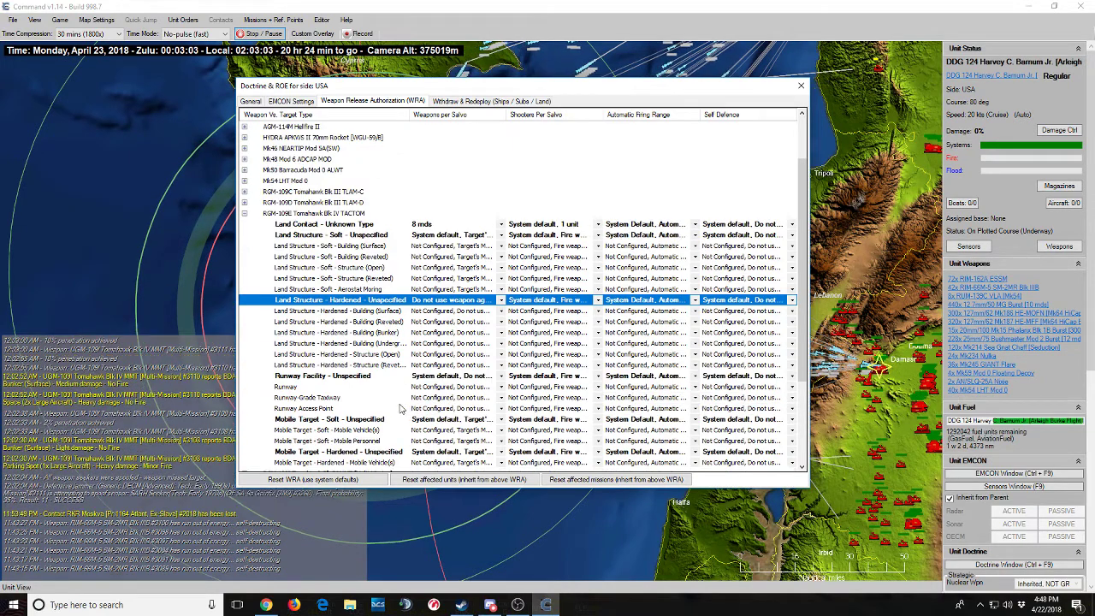
{"action": "scroll", "coordinate": [387, 395], "scroll_direction": "down", "scroll_amount": 2}
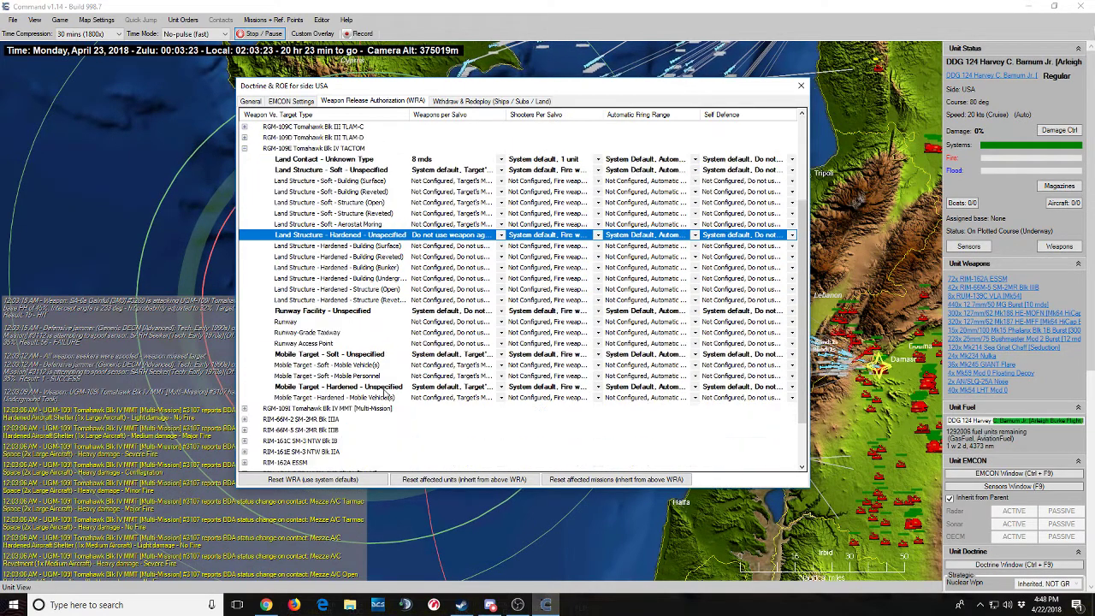
{"action": "left_click", "coordinate": [432, 160]}
{"action": "left_click", "coordinate": [433, 159]}
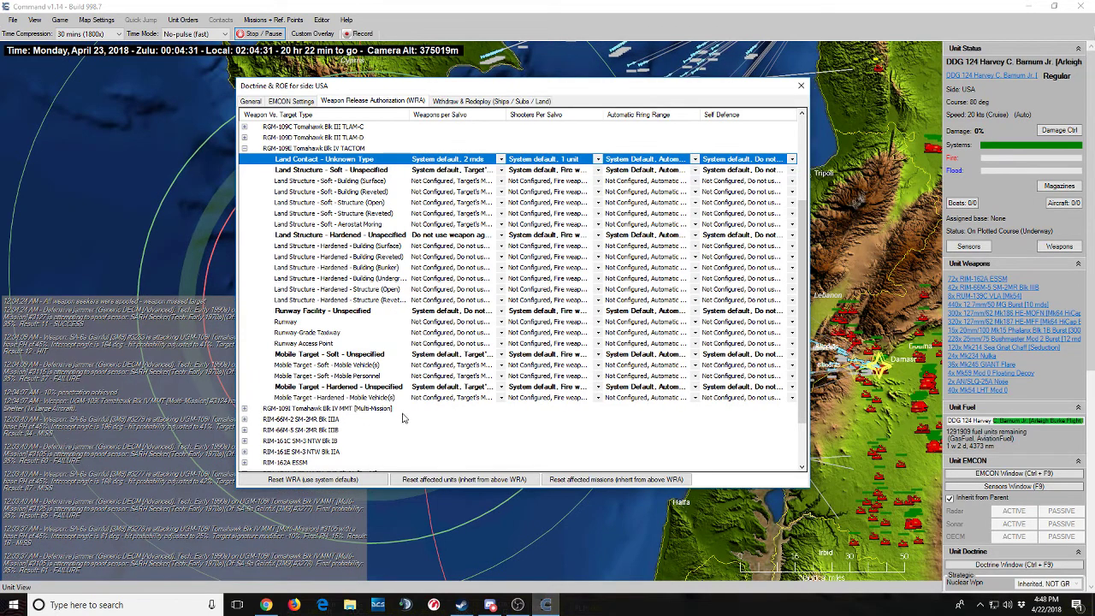
Review the RGM-109I Tomahawk Blk IV MMT release rules for ship, land structure and mobile target types, then close the doctrine settings.
{"action": "left_click", "coordinate": [260, 409]}
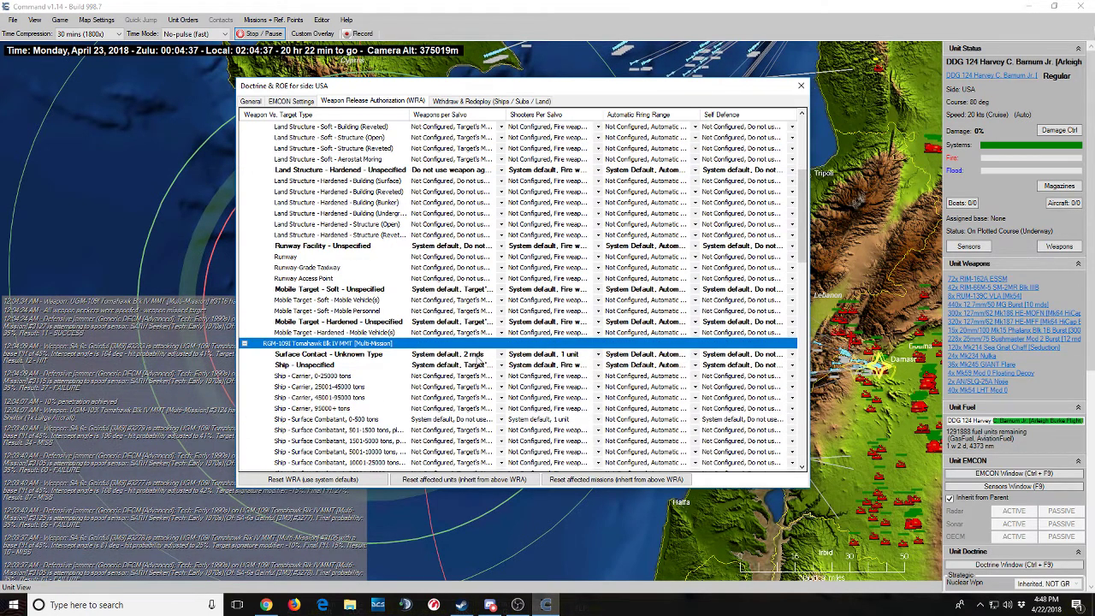
{"action": "scroll", "coordinate": [461, 360], "scroll_direction": "down", "scroll_amount": 10}
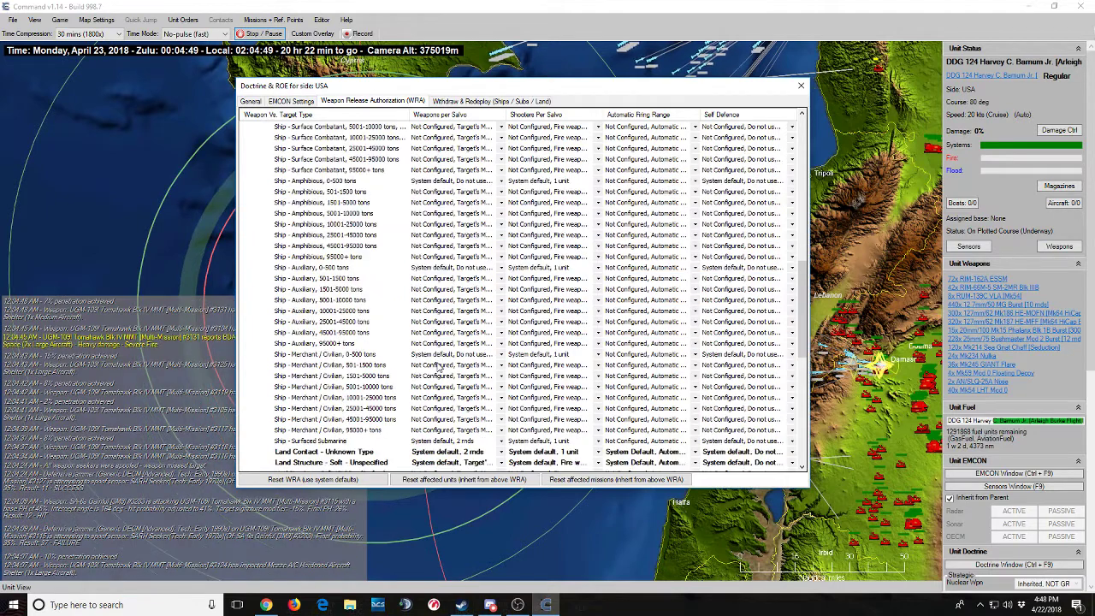
{"action": "scroll", "coordinate": [438, 366], "scroll_direction": "down", "scroll_amount": 2}
{"action": "left_click", "coordinate": [430, 386]}
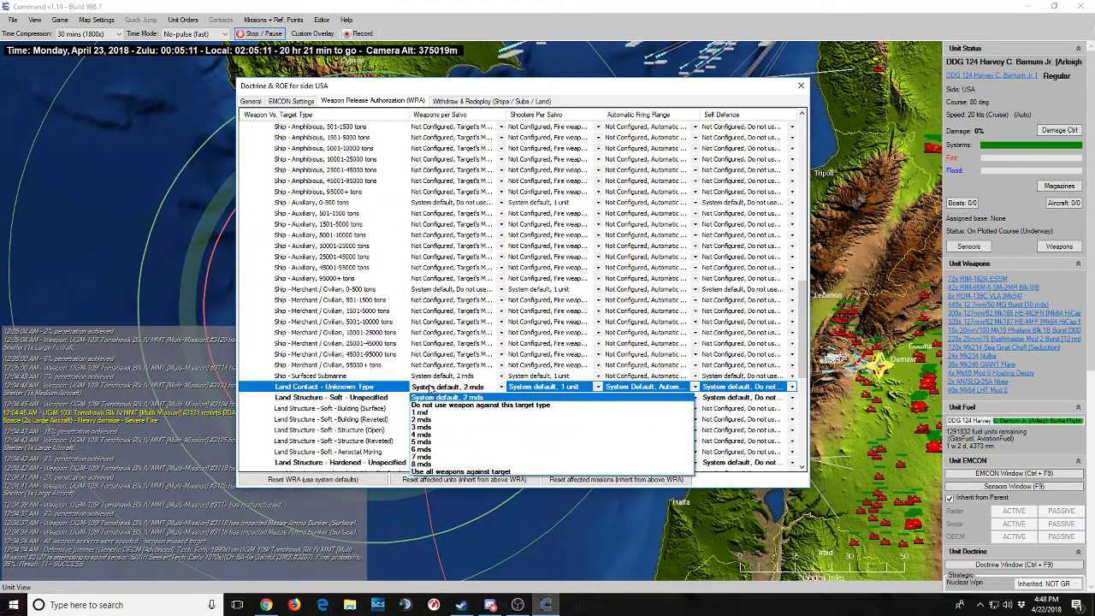
{"action": "scroll", "coordinate": [389, 399], "scroll_direction": "down", "scroll_amount": 3}
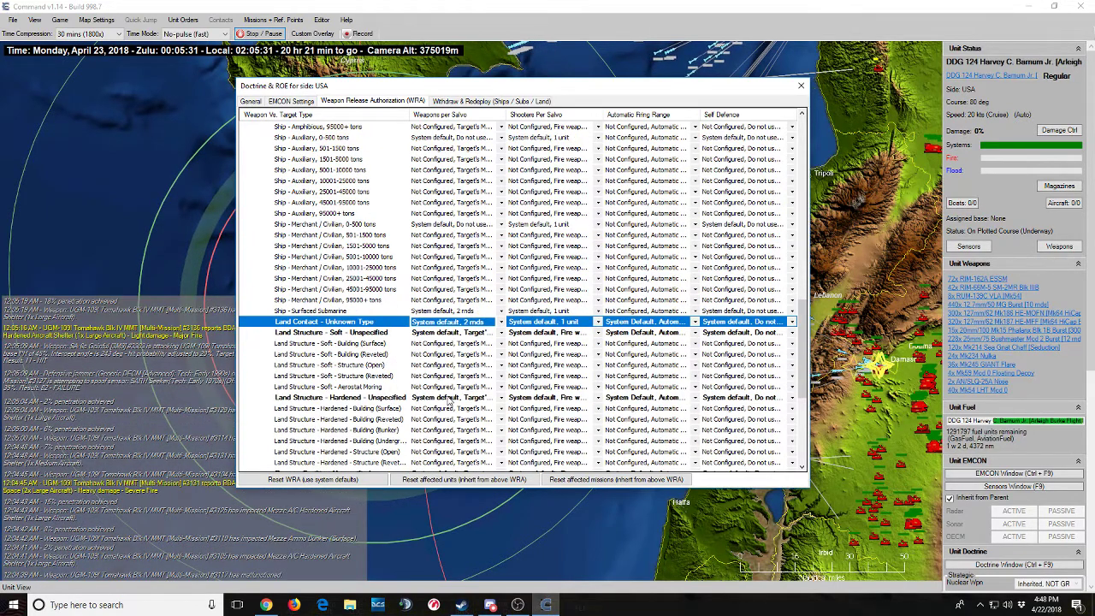
{"action": "scroll", "coordinate": [393, 389], "scroll_direction": "down", "scroll_amount": 5}
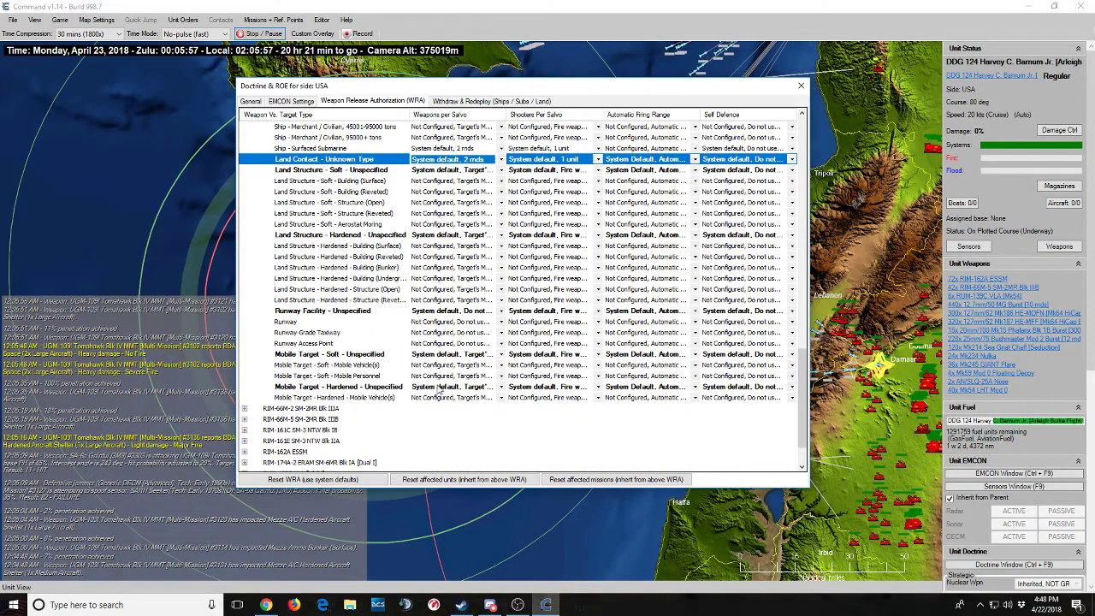
{"action": "scroll", "coordinate": [402, 368], "scroll_direction": "up", "scroll_amount": 4}
{"action": "scroll", "coordinate": [368, 325], "scroll_direction": "down", "scroll_amount": 10}
{"action": "scroll", "coordinate": [358, 306], "scroll_direction": "up", "scroll_amount": 5}
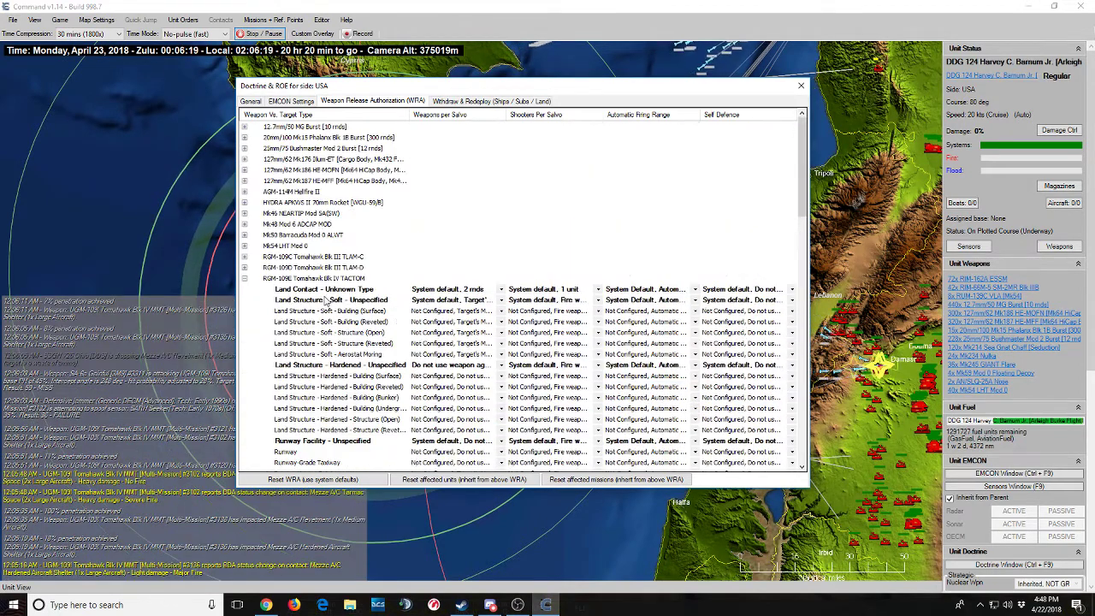
{"action": "double_click", "coordinate": [265, 256]}
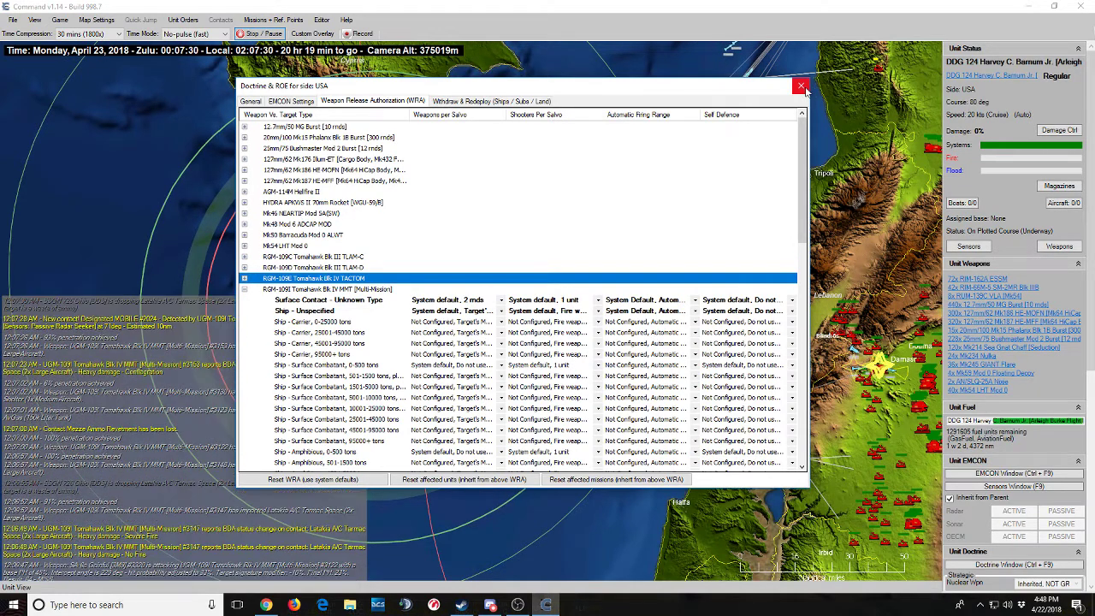
{"action": "key", "text": "Escape"}
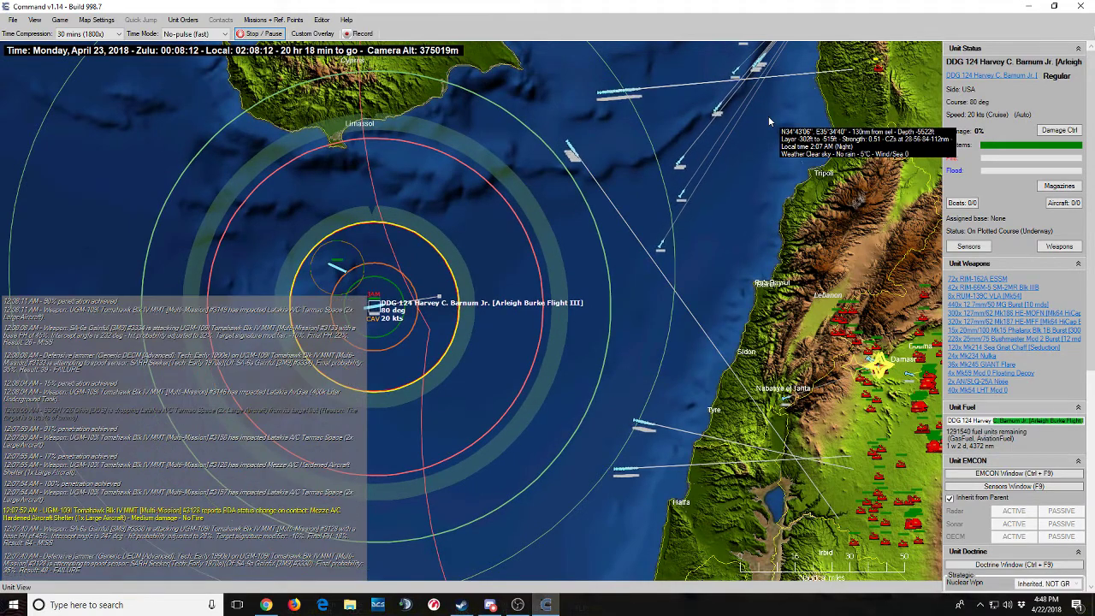
Survey the Tomahawk strikes around Damascus and the northern Syrian coast, then check the area around the destroyer.
{"action": "scroll", "coordinate": [885, 367], "scroll_direction": "up", "scroll_amount": 1}
{"action": "scroll", "coordinate": [773, 385], "scroll_direction": "up", "scroll_amount": 1}
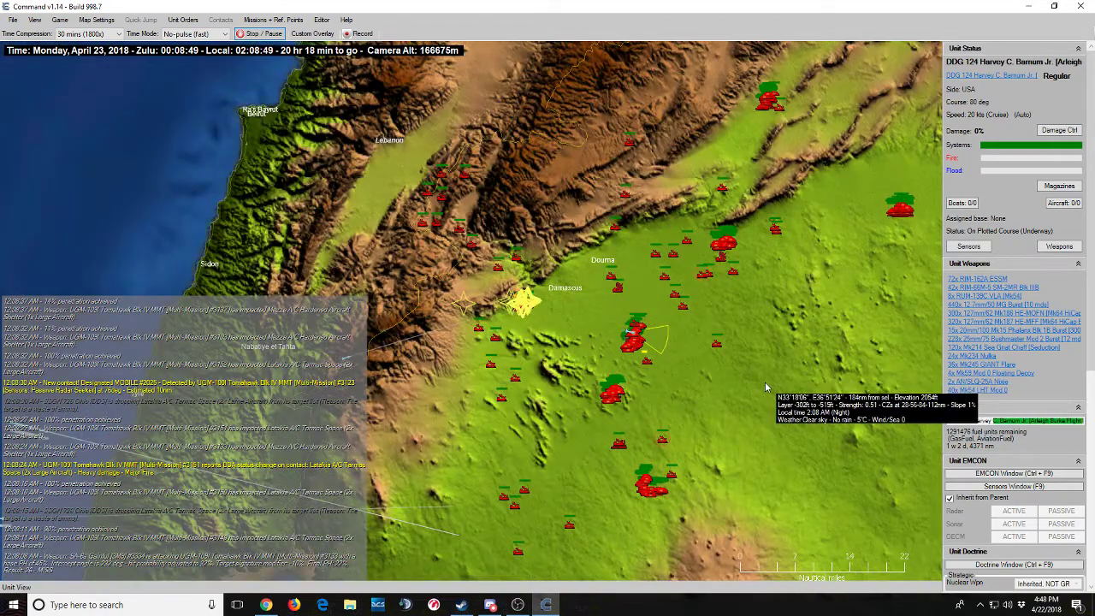
{"action": "scroll", "coordinate": [637, 318], "scroll_direction": "down", "scroll_amount": 1}
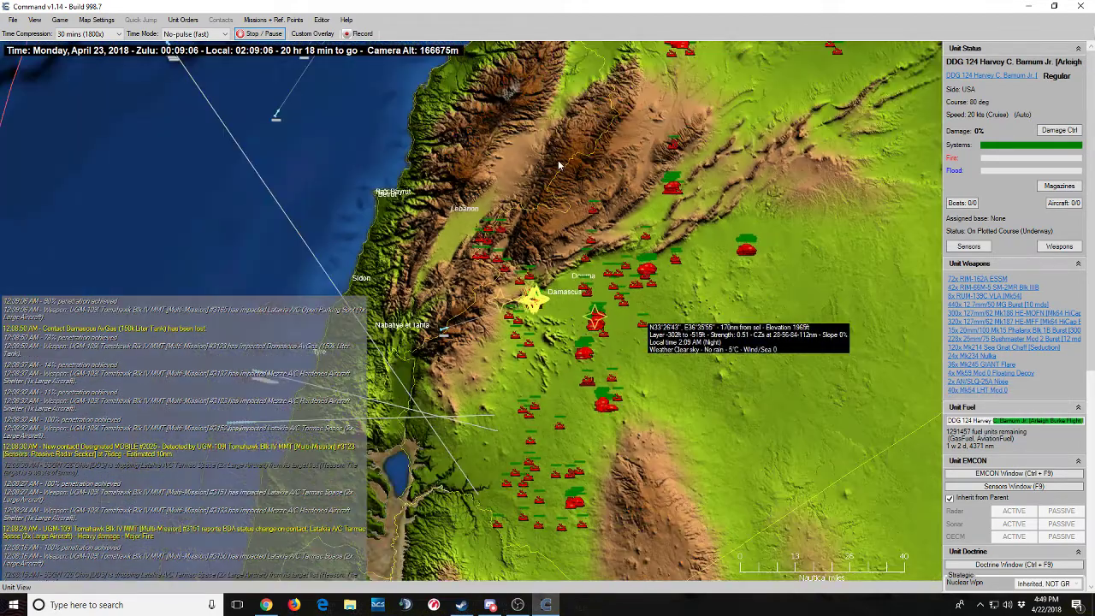
{"action": "scroll", "coordinate": [558, 167], "scroll_direction": "down", "scroll_amount": 3}
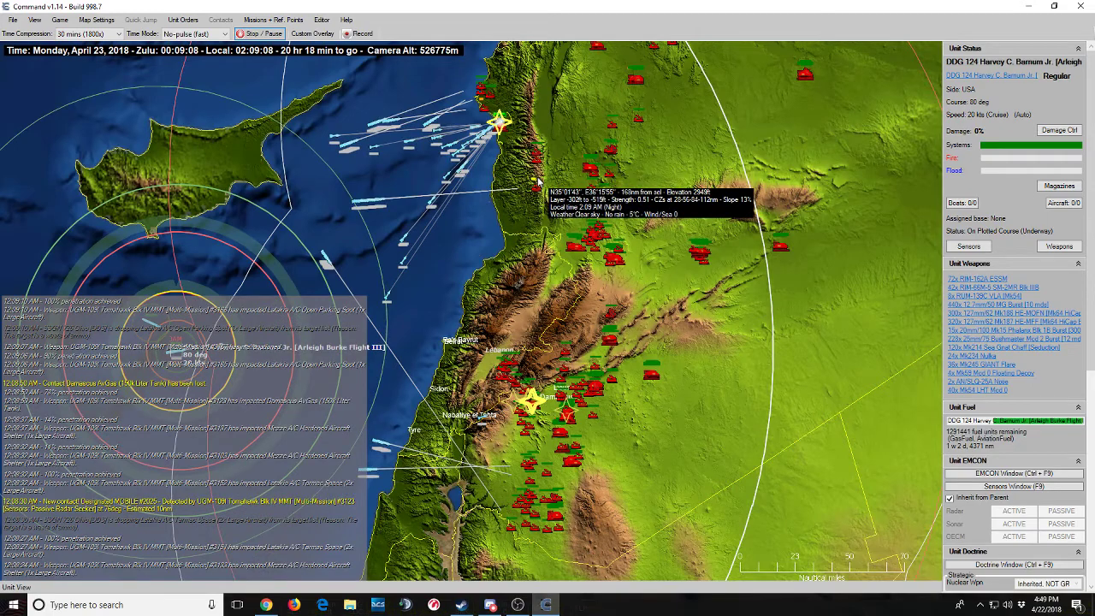
{"action": "scroll", "coordinate": [513, 140], "scroll_direction": "up", "scroll_amount": 2}
{"action": "key", "text": "Left"}
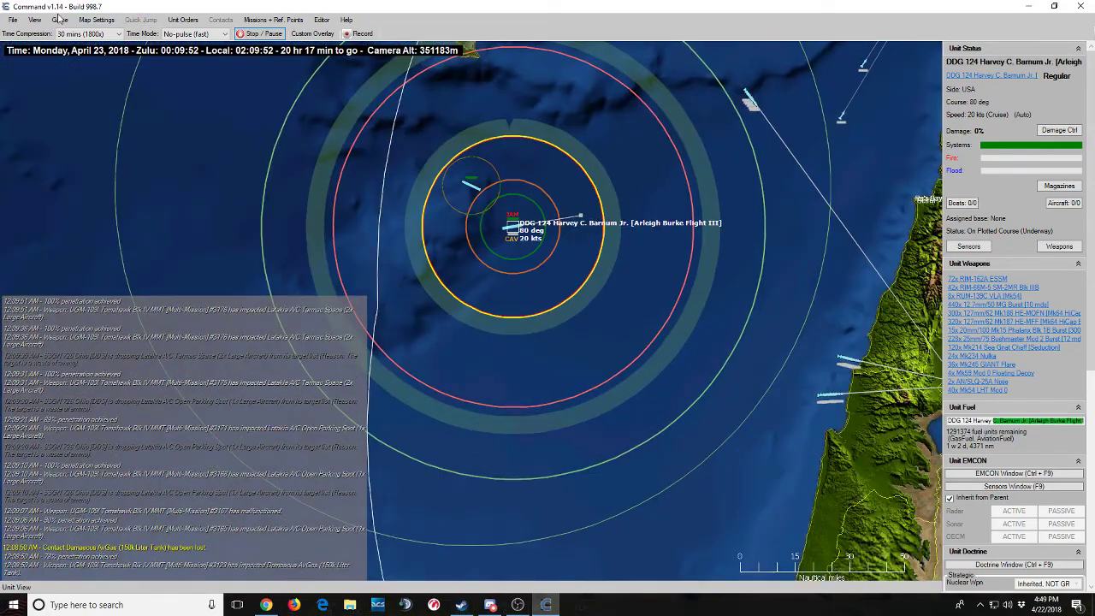
Open the USA side's weapon release authorization and review the RGM-109E Tomahawk's salvo options for unknown land contacts and soft surface buildings.
{"action": "left_click", "coordinate": [61, 23]}
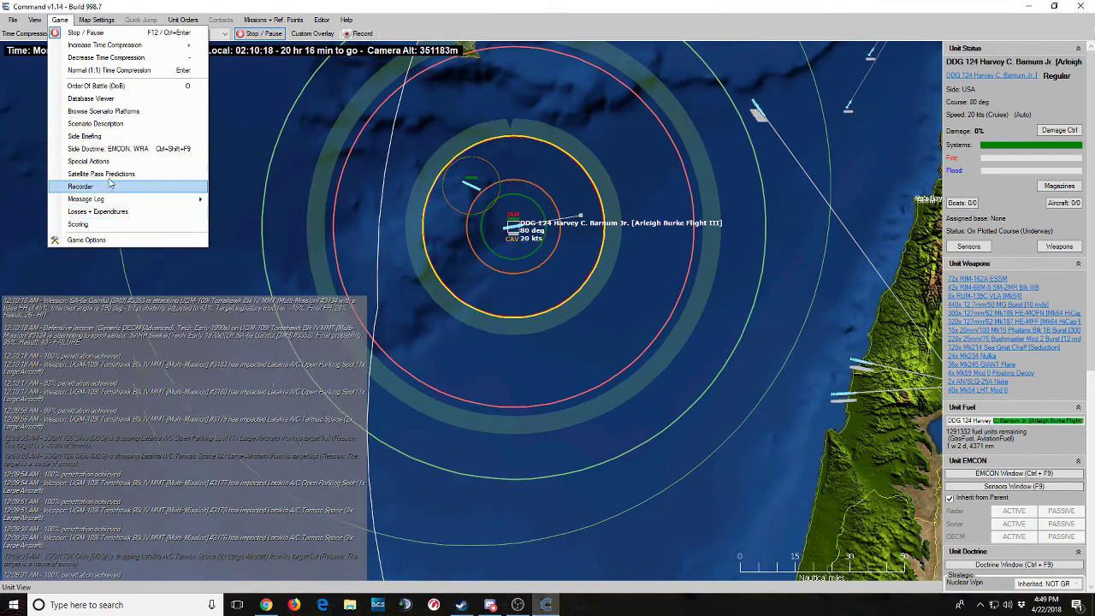
{"action": "left_click", "coordinate": [100, 150]}
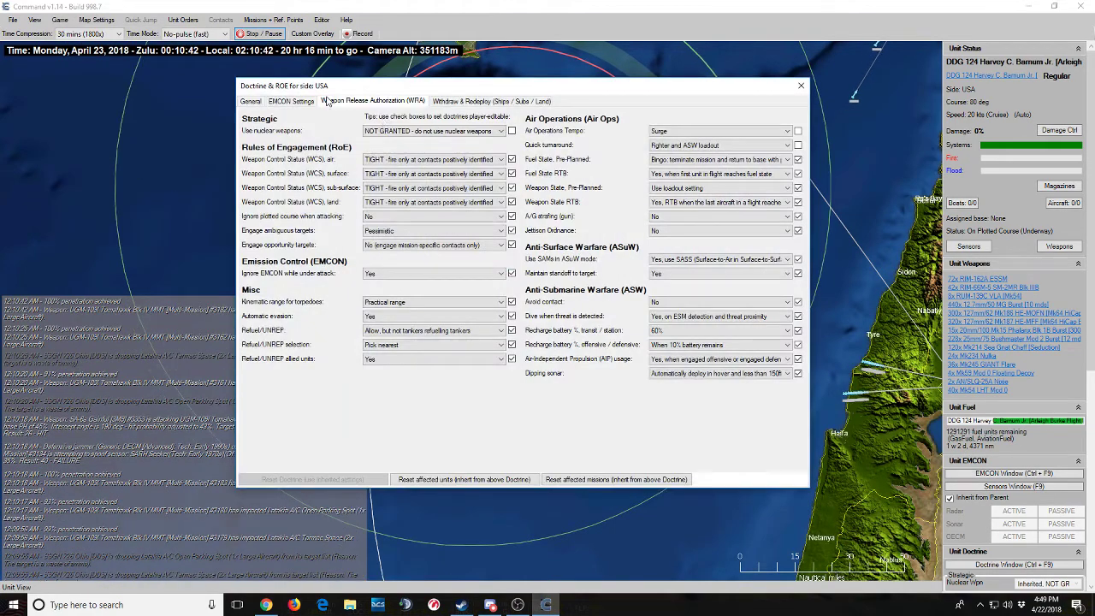
{"action": "left_click", "coordinate": [372, 101]}
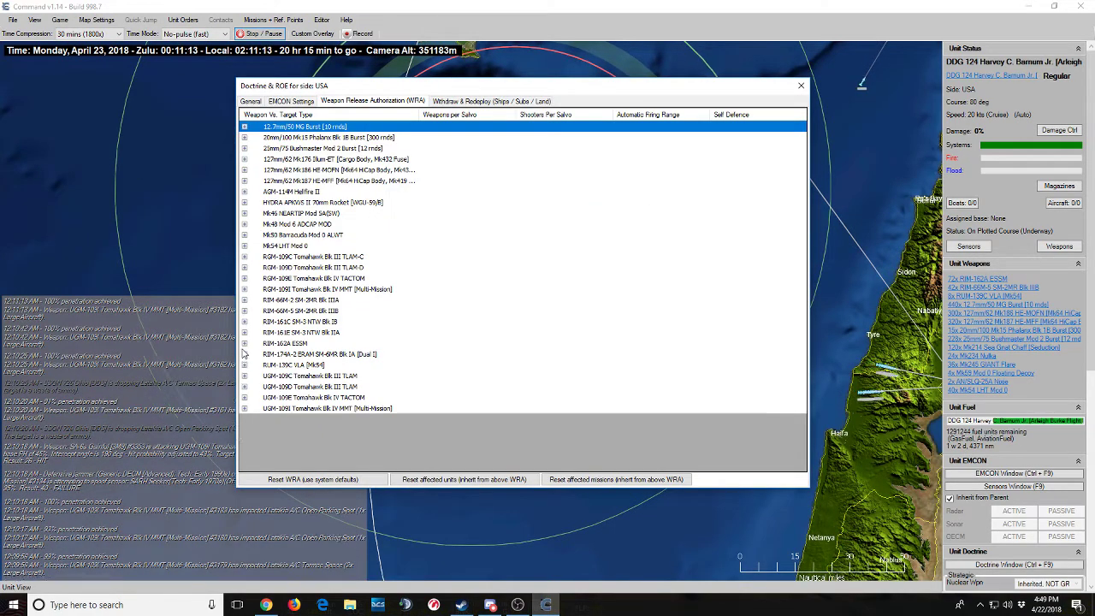
{"action": "left_click", "coordinate": [244, 267]}
{"action": "left_click", "coordinate": [244, 267]}
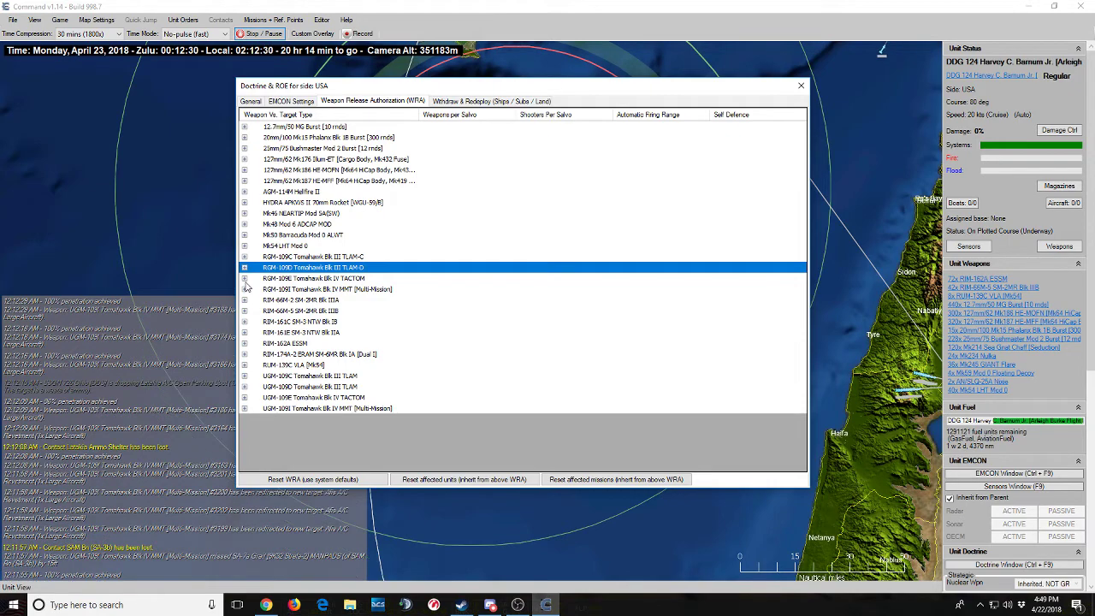
{"action": "left_click", "coordinate": [244, 277]}
{"action": "left_click", "coordinate": [451, 290]}
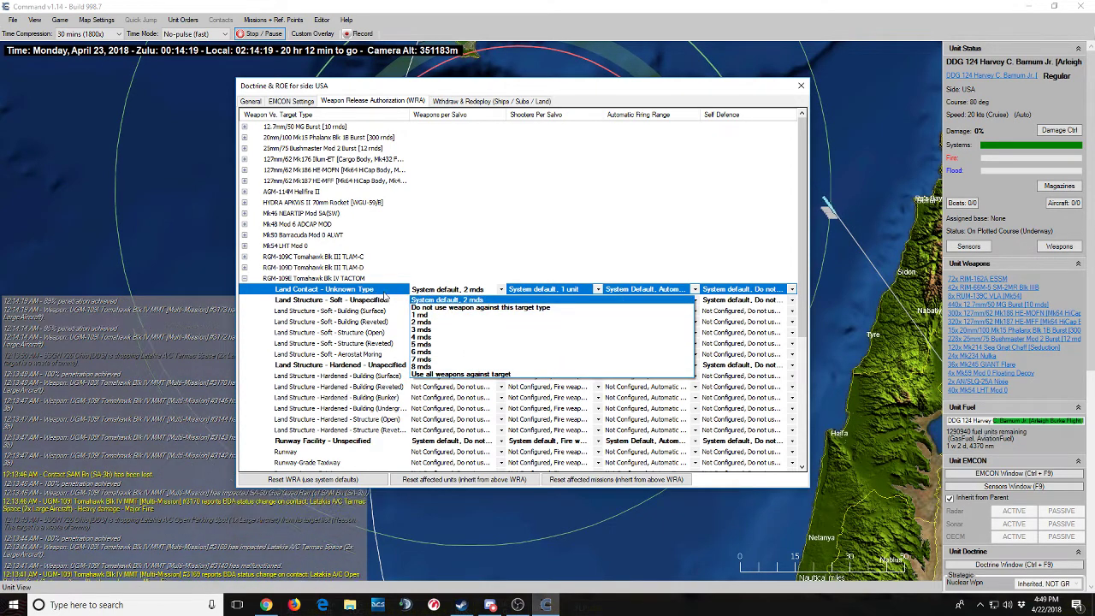
{"action": "left_click", "coordinate": [437, 291]}
{"action": "left_click", "coordinate": [432, 311]}
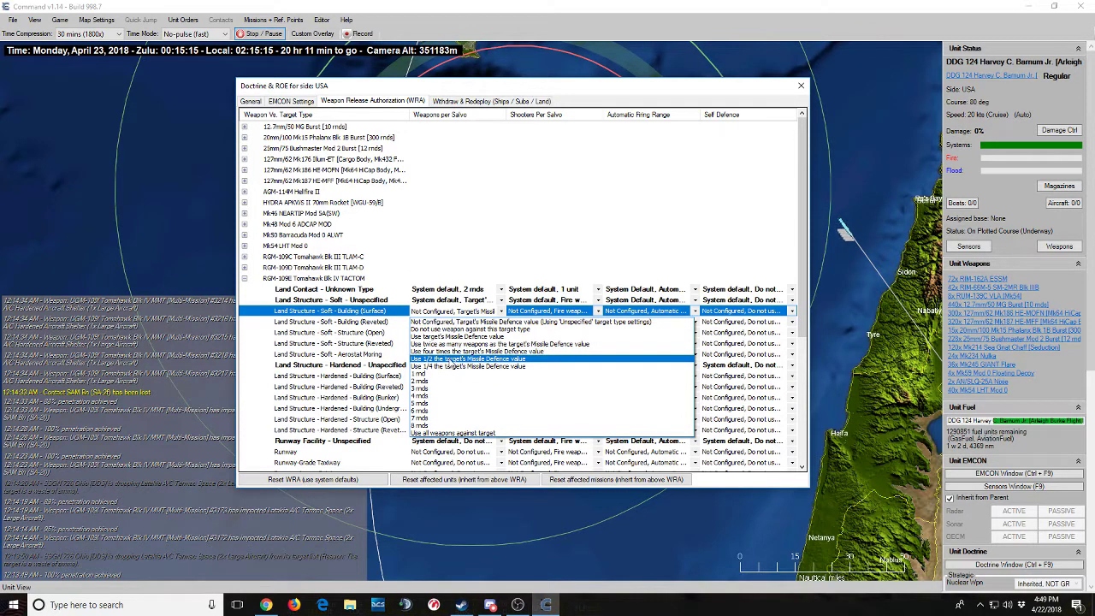
{"action": "left_click", "coordinate": [498, 267]}
{"action": "scroll", "coordinate": [532, 286], "scroll_direction": "down", "scroll_amount": 3}
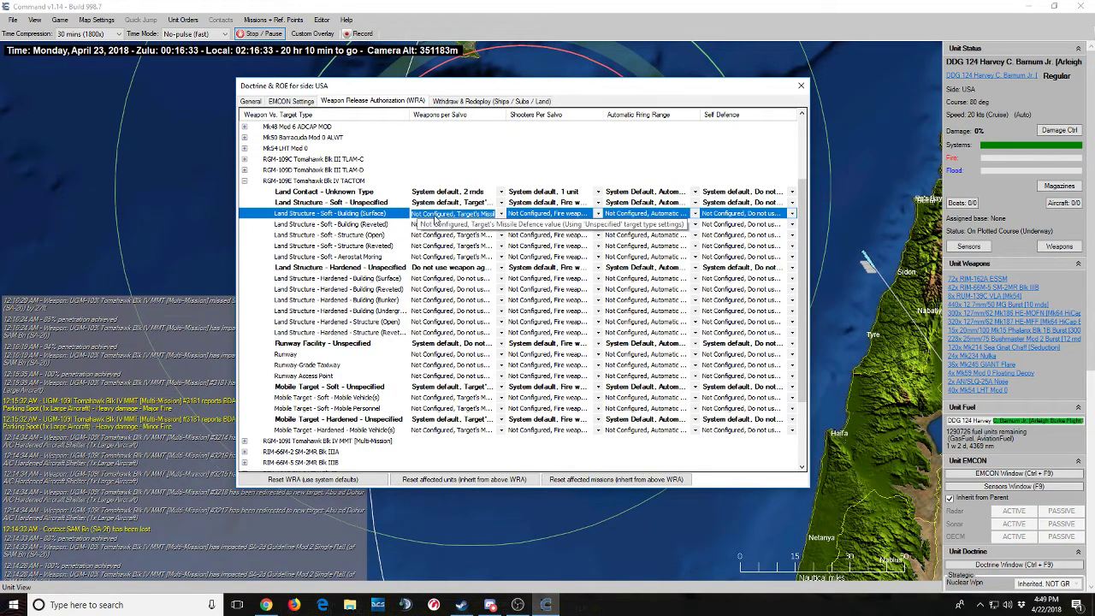
{"action": "double_click", "coordinate": [259, 183]}
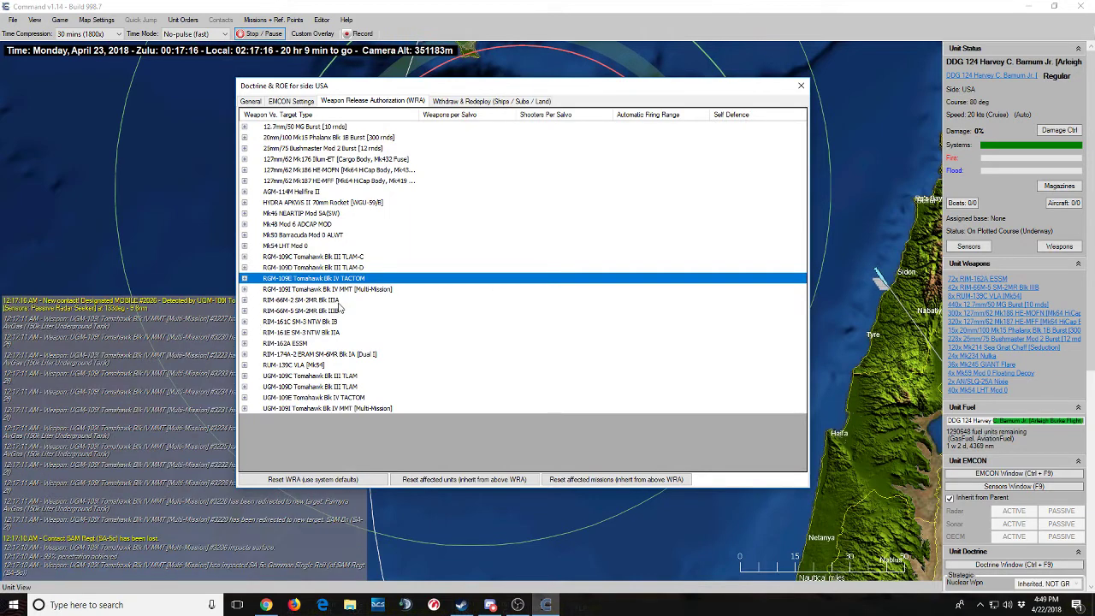
Review the RGM-109I Tomahawk Blk IV MMT release rules from unknown surface contacts through ship classes to surfaced submarines.
{"action": "double_click", "coordinate": [365, 290]}
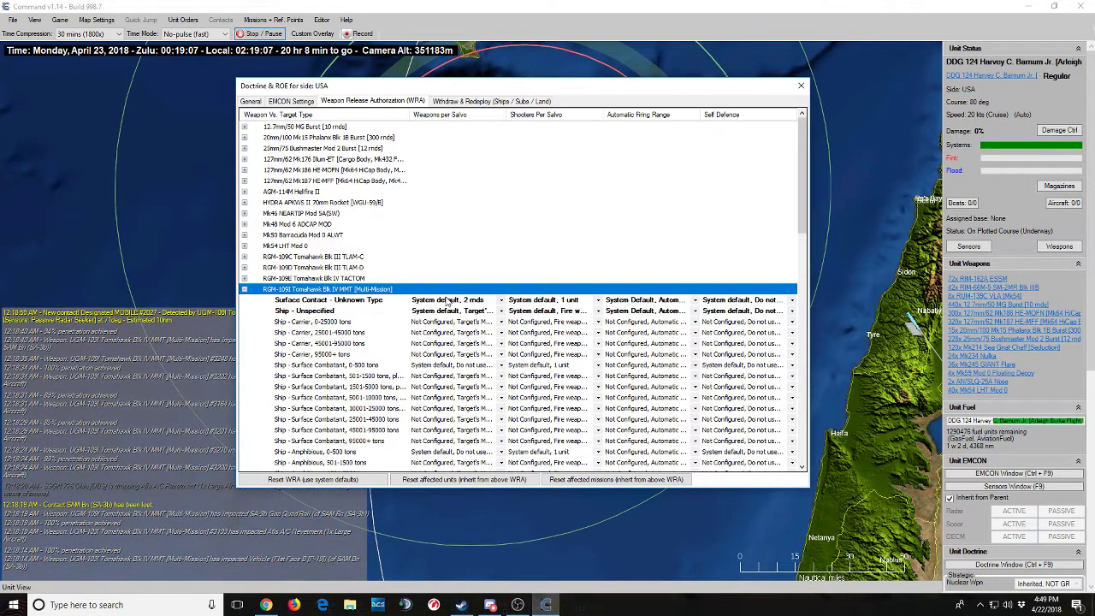
{"action": "left_click", "coordinate": [447, 300]}
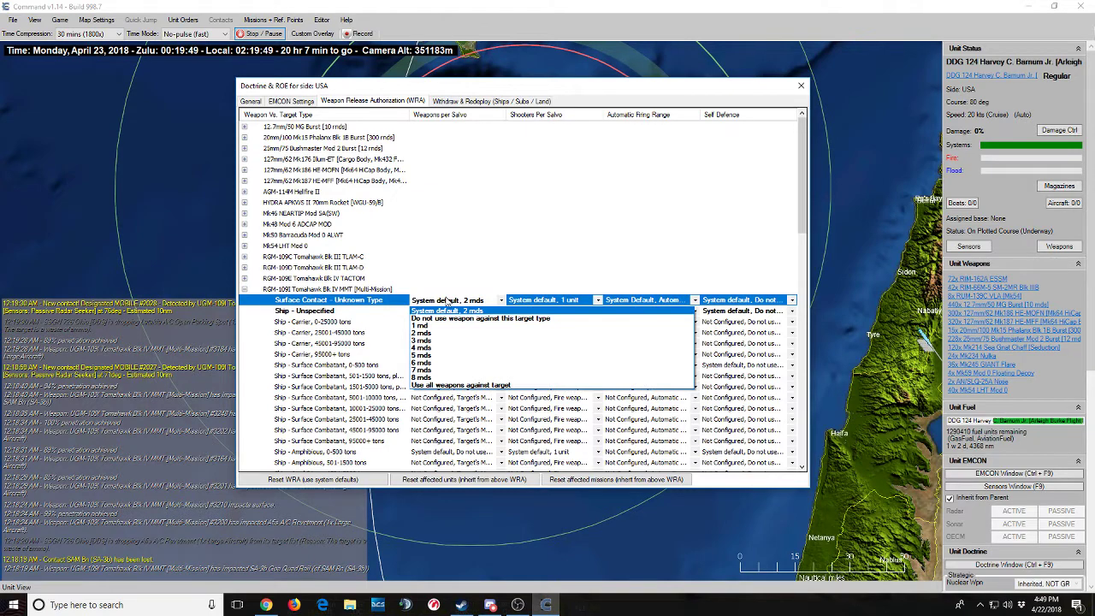
{"action": "left_click", "coordinate": [447, 300]}
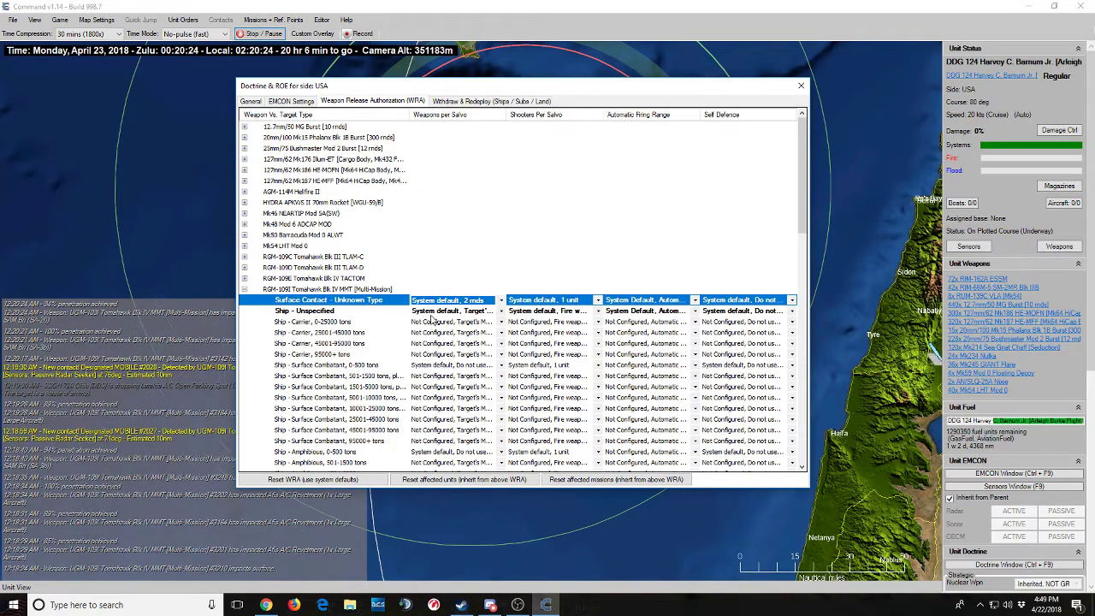
{"action": "scroll", "coordinate": [354, 333], "scroll_direction": "down", "scroll_amount": 3}
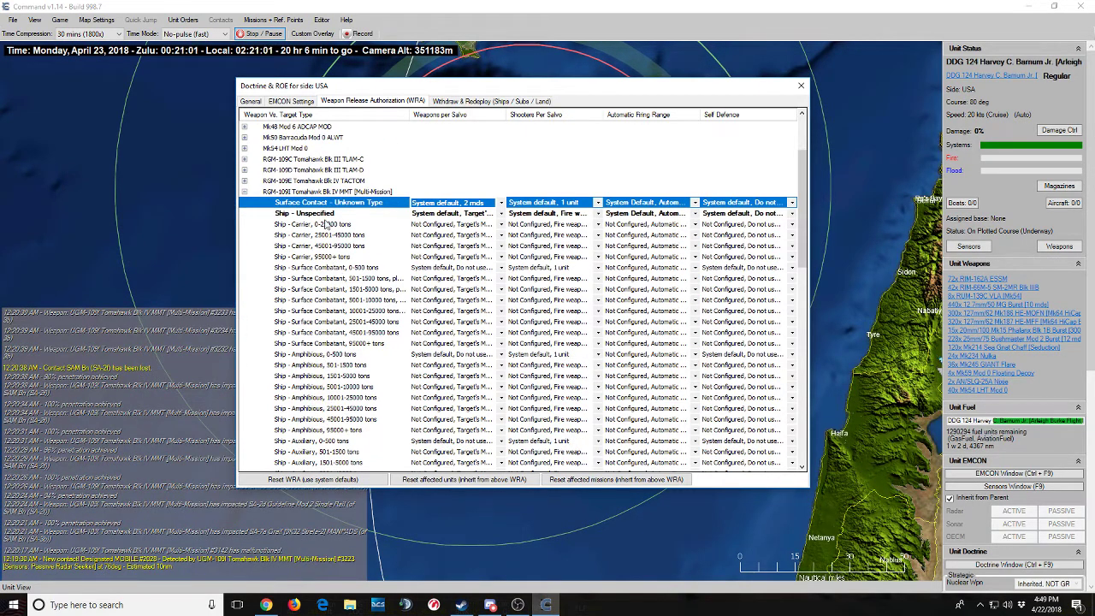
{"action": "scroll", "coordinate": [366, 290], "scroll_direction": "down", "scroll_amount": 9}
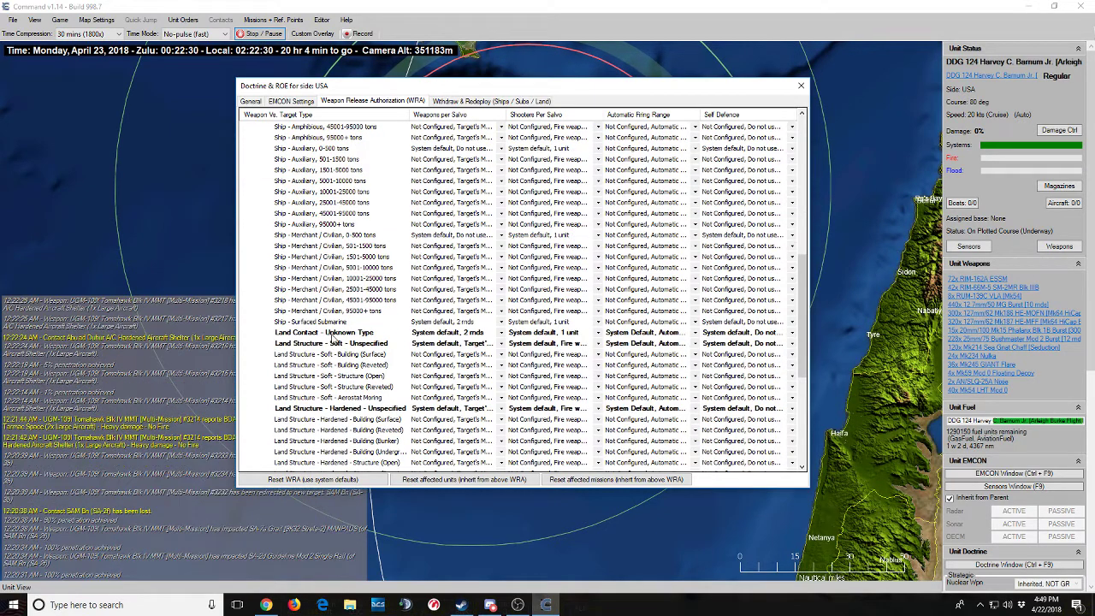
{"action": "left_click", "coordinate": [343, 322]}
{"action": "scroll", "coordinate": [367, 319], "scroll_direction": "up", "scroll_amount": 1}
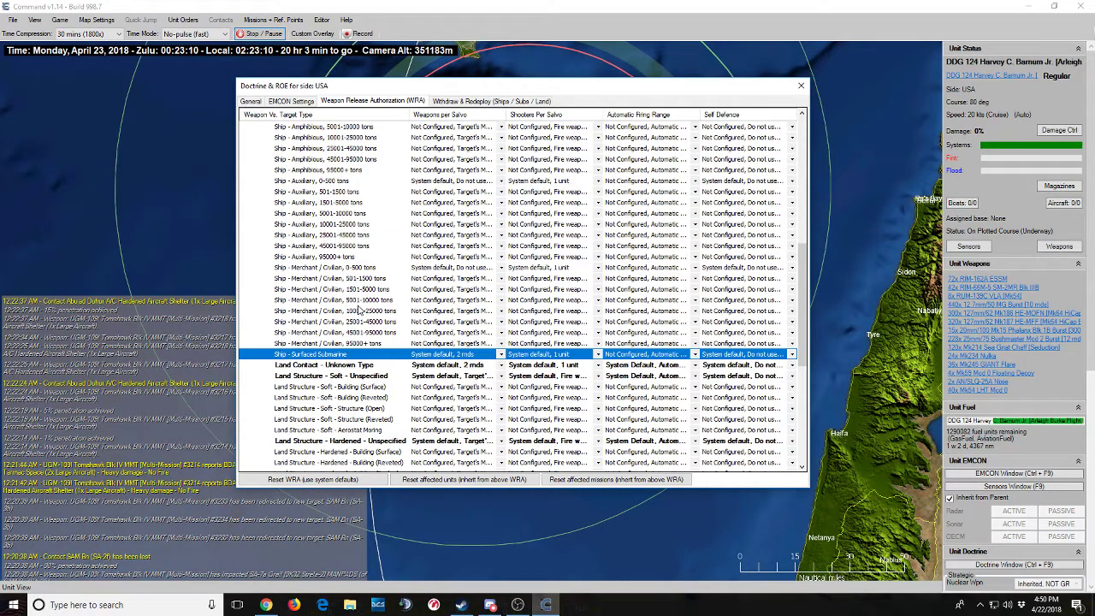
{"action": "scroll", "coordinate": [378, 328], "scroll_direction": "up", "scroll_amount": 1}
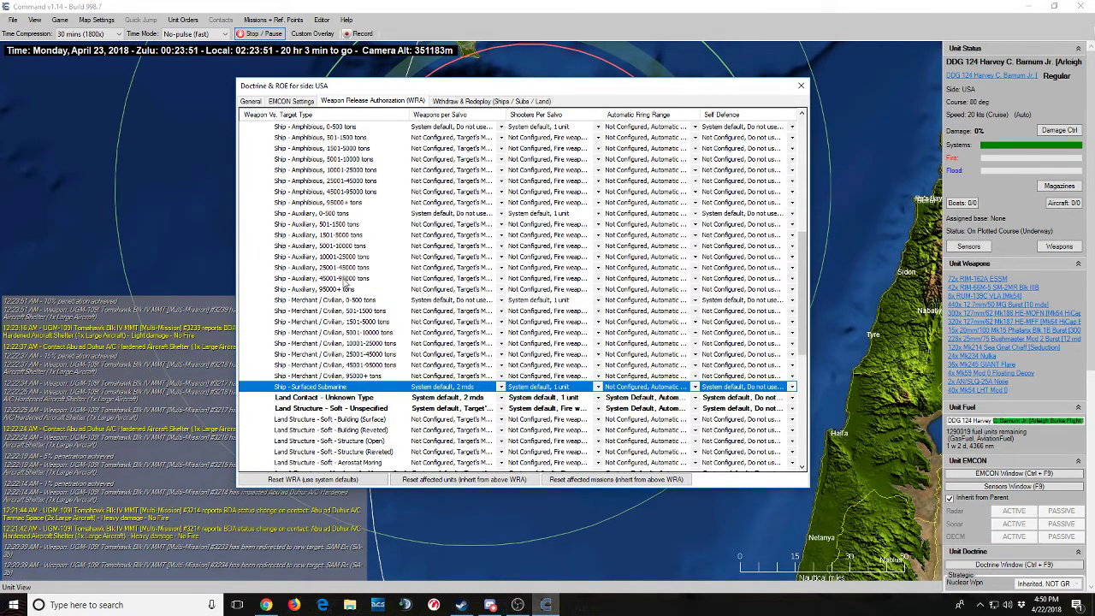
{"action": "scroll", "coordinate": [346, 310], "scroll_direction": "up", "scroll_amount": 3}
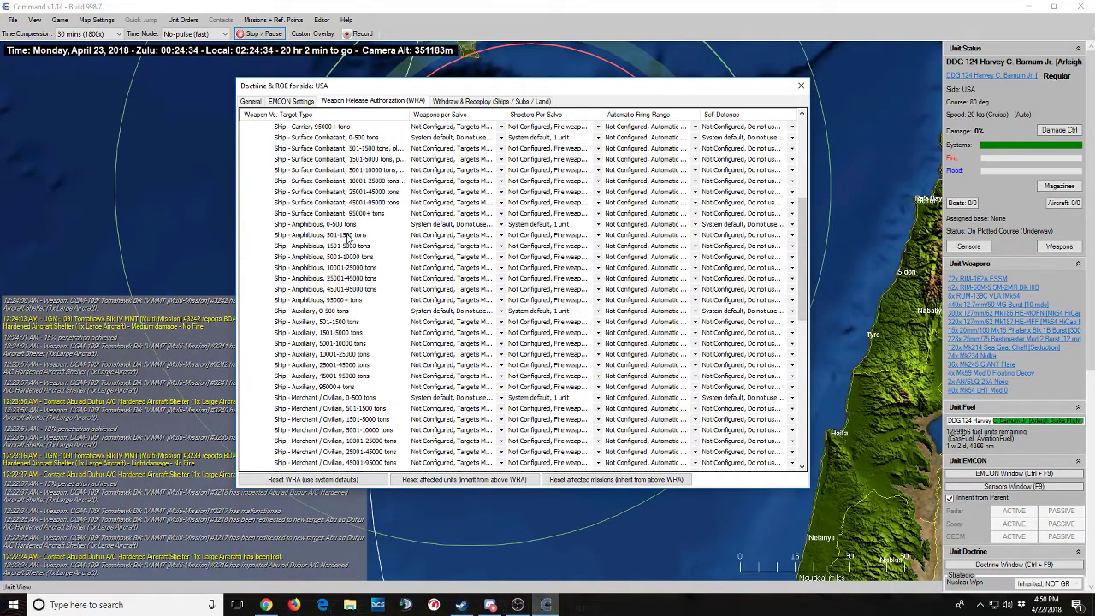
Check the RGM-109I Tomahawk's salvo options against surface combatants of 95000+ tons, then close the side doctrine settings.
{"action": "left_click", "coordinate": [351, 216]}
{"action": "left_click", "coordinate": [434, 218]}
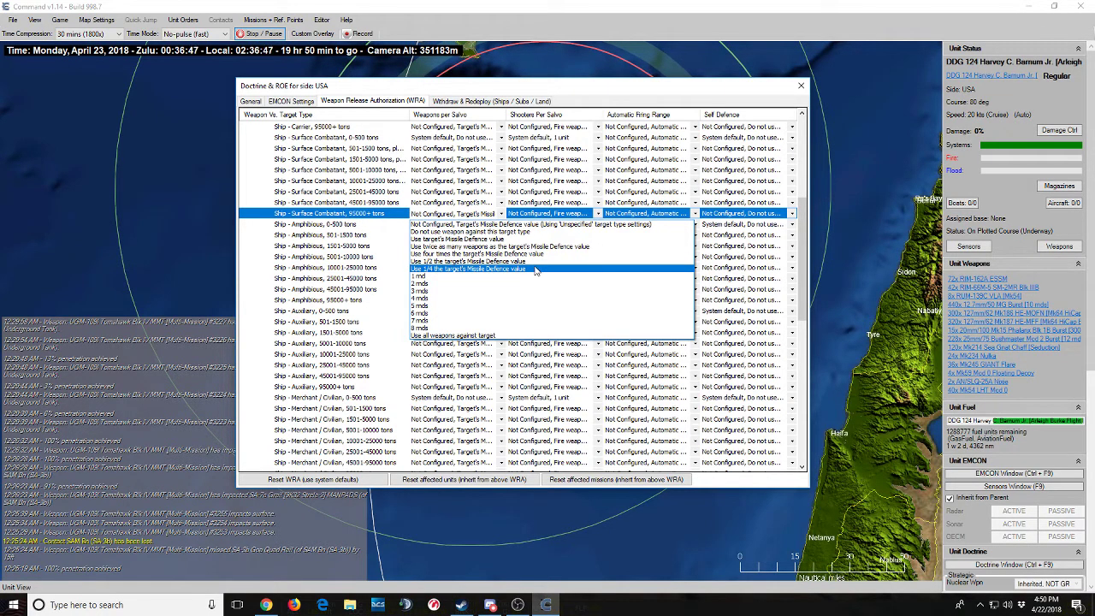
{"action": "key", "text": "Up"}
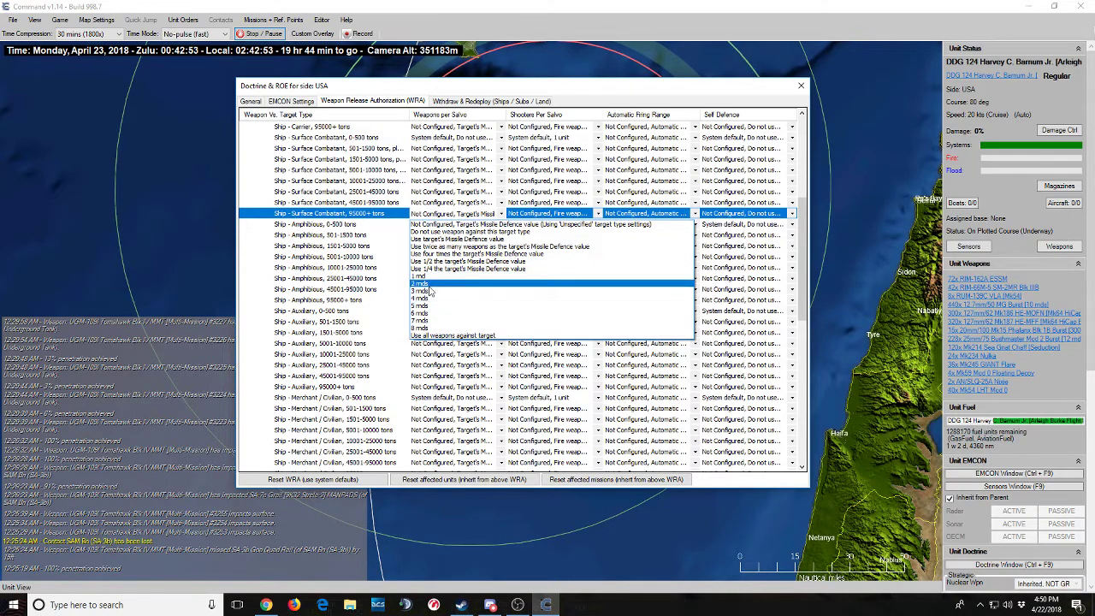
{"action": "left_click", "coordinate": [800, 88]}
{"action": "left_click", "coordinate": [801, 86]}
Select the SSGN 726 Ohio submarine near the destroyer southwest of Cyprus.
{"action": "scroll", "coordinate": [731, 223], "scroll_direction": "down", "scroll_amount": 2}
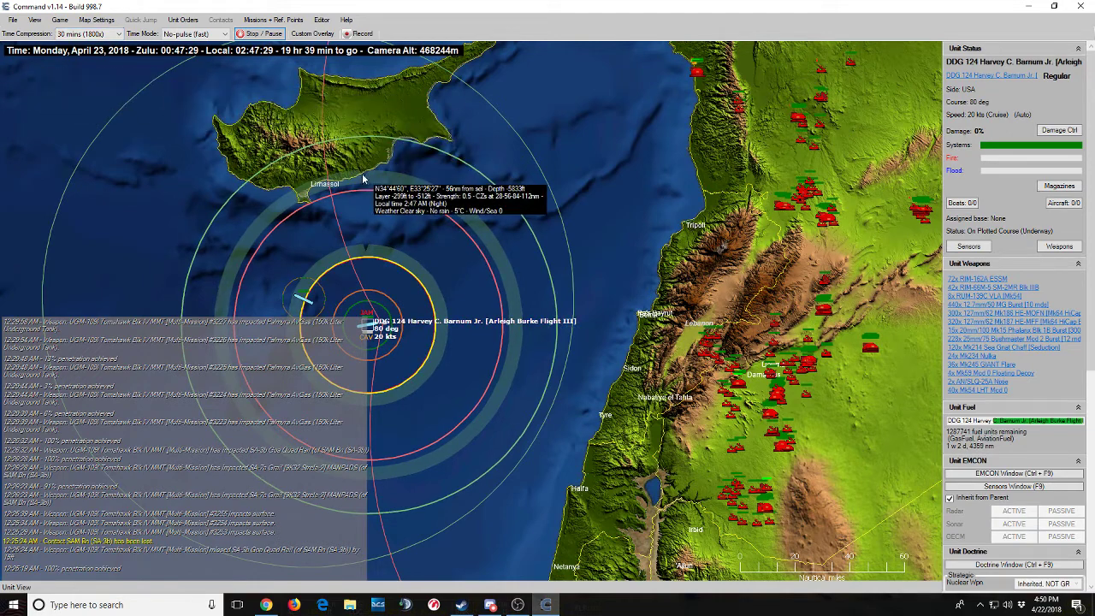
{"action": "scroll", "coordinate": [332, 299], "scroll_direction": "down", "scroll_amount": 1}
{"action": "left_click_drag", "start_coordinate": [331, 299], "coordinate": [589, 349]}
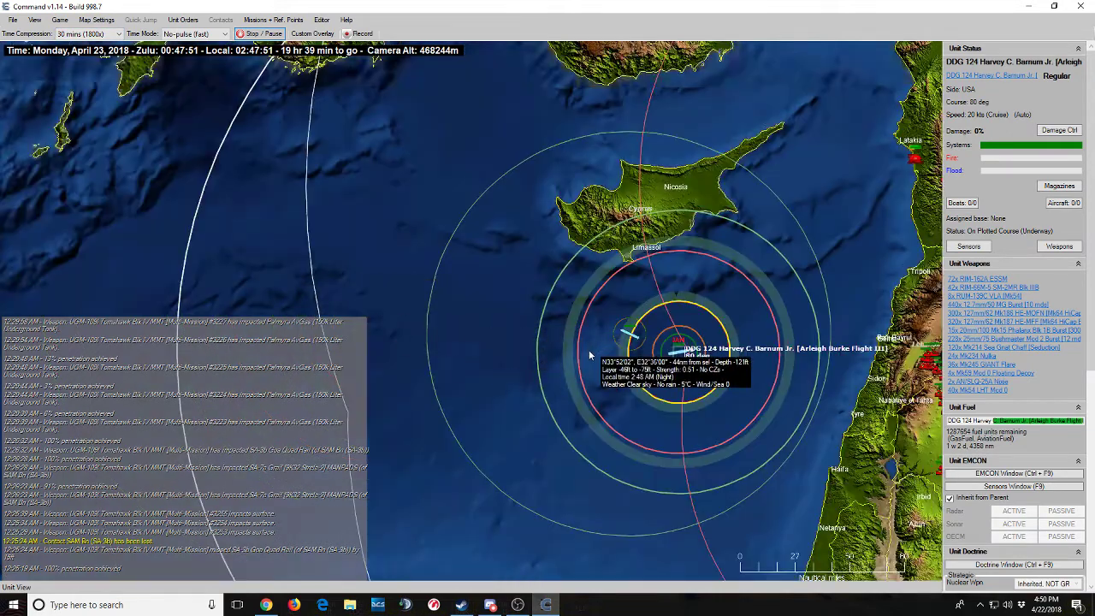
{"action": "scroll", "coordinate": [589, 349], "scroll_direction": "up", "scroll_amount": 2}
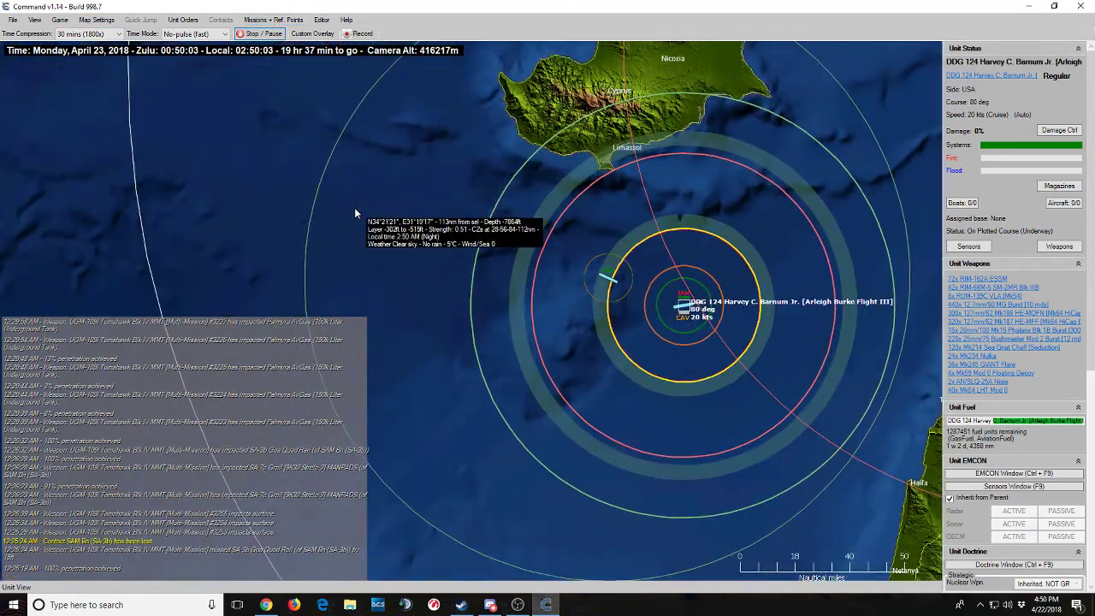
{"action": "left_click_drag", "start_coordinate": [370, 205], "coordinate": [571, 283]}
{"action": "scroll", "coordinate": [574, 284], "scroll_direction": "down", "scroll_amount": 1}
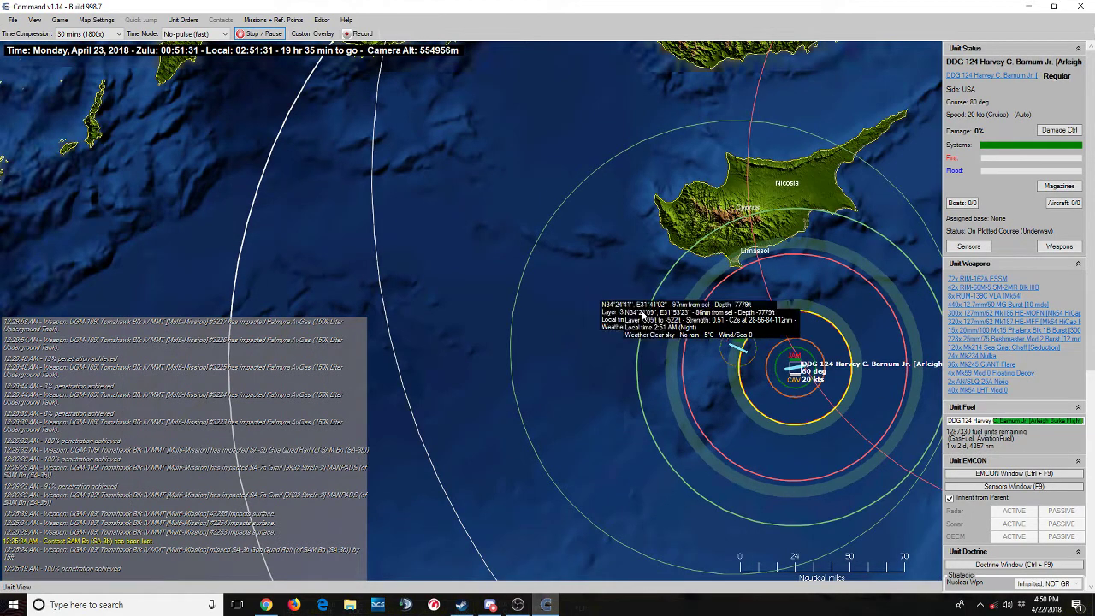
{"action": "left_click_drag", "start_coordinate": [736, 420], "coordinate": [555, 370]}
{"action": "left_click", "coordinate": [573, 295]}
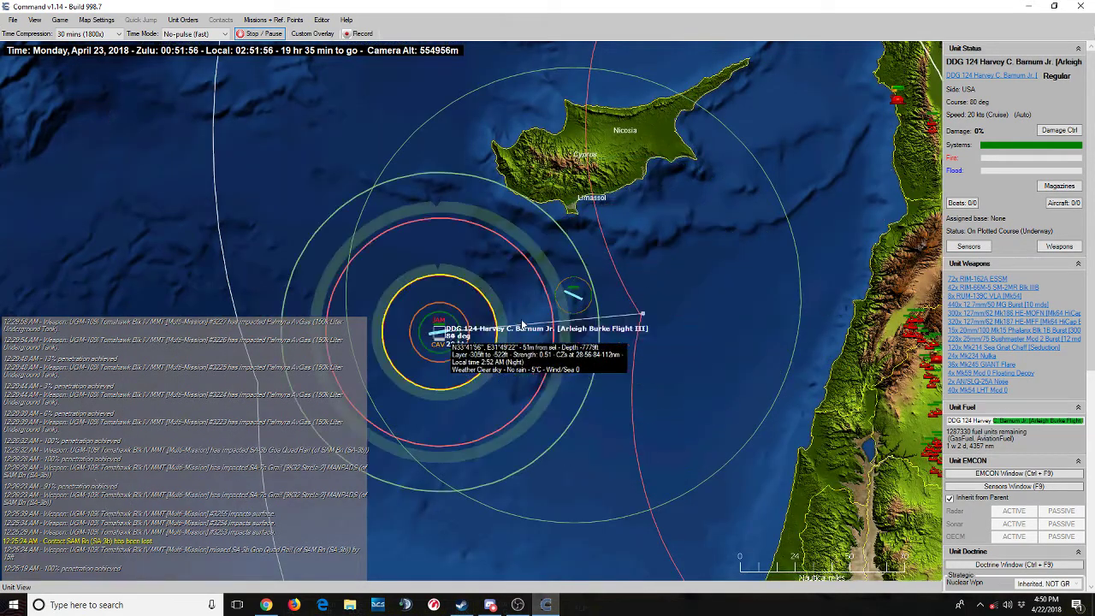
{"action": "left_click", "coordinate": [430, 286]}
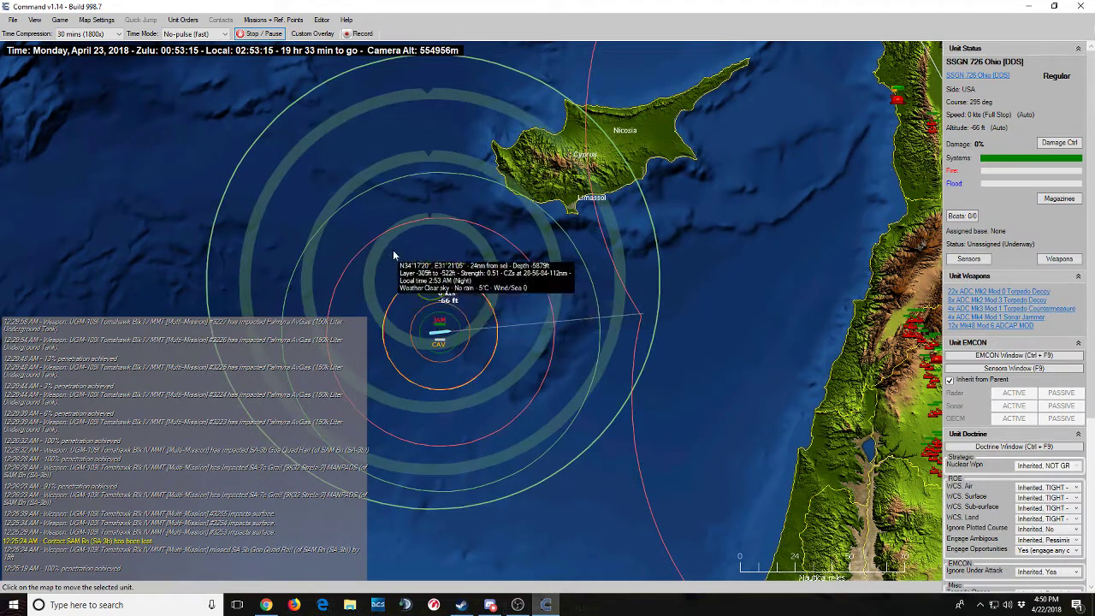
{"action": "scroll", "coordinate": [411, 273], "scroll_direction": "up", "scroll_amount": 1}
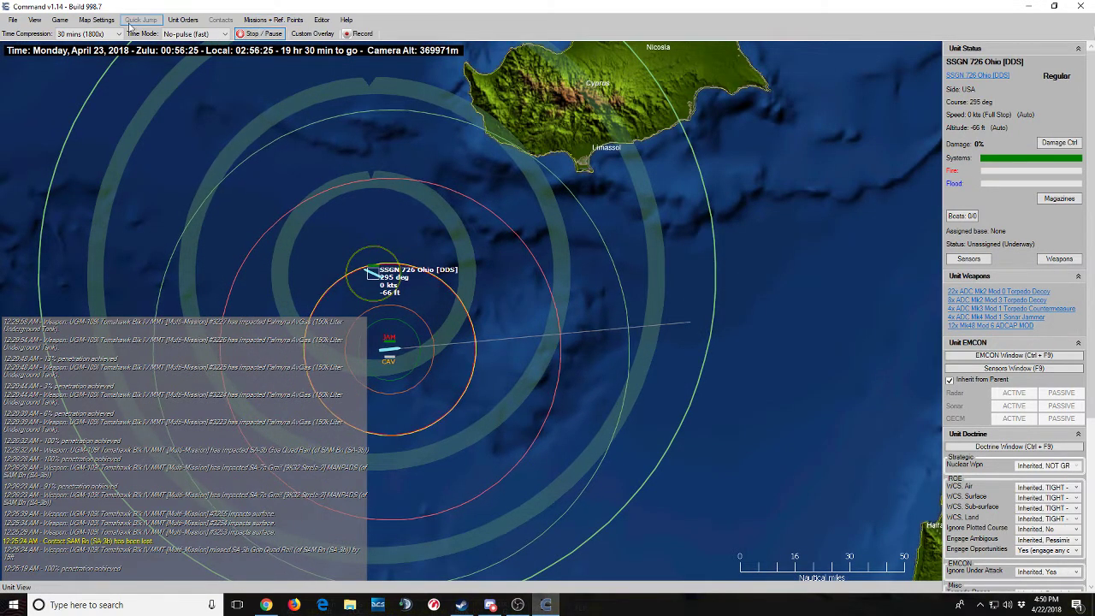
Start adding reference points and pause the simulation.
{"action": "left_click", "coordinate": [58, 19]}
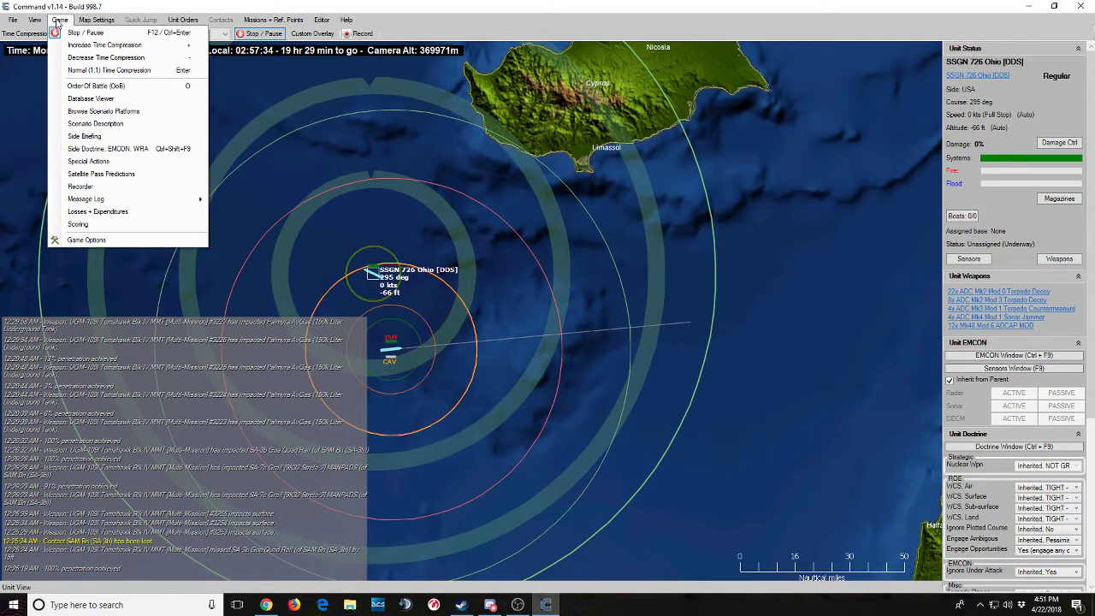
{"action": "left_click", "coordinate": [58, 20]}
{"action": "left_click", "coordinate": [272, 20]}
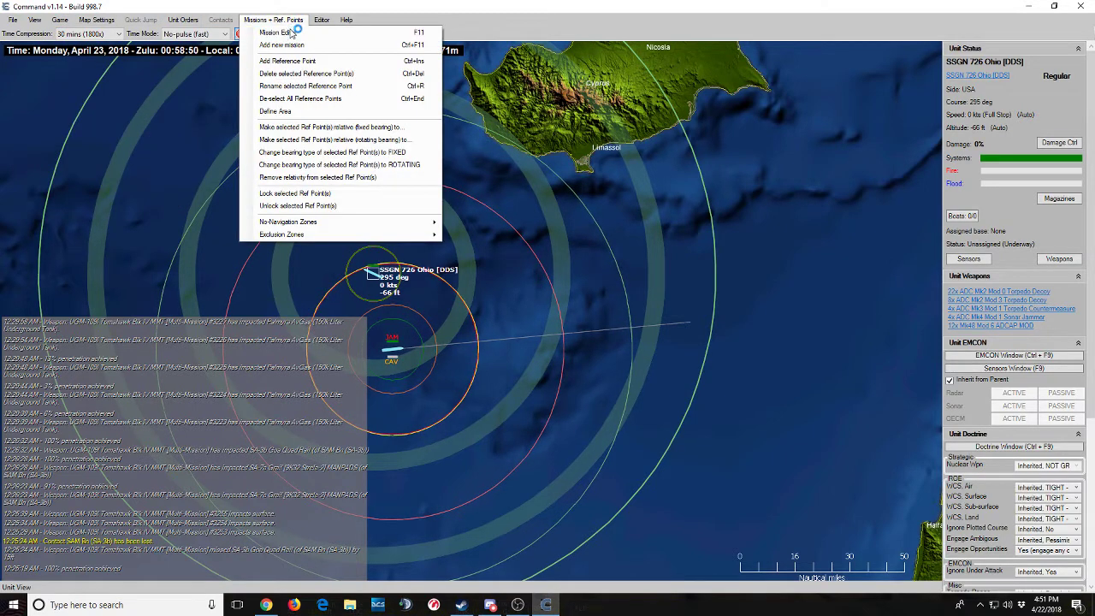
{"action": "left_click", "coordinate": [320, 61]}
{"action": "scroll", "coordinate": [505, 368], "scroll_direction": "down", "scroll_amount": 2}
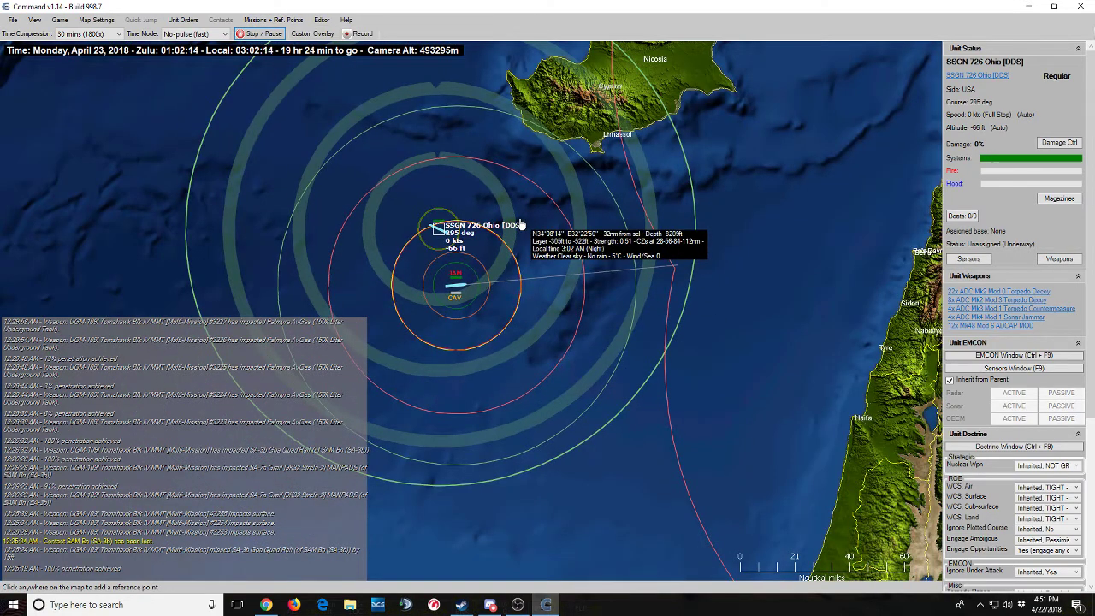
{"action": "scroll", "coordinate": [637, 235], "scroll_direction": "down", "scroll_amount": 1}
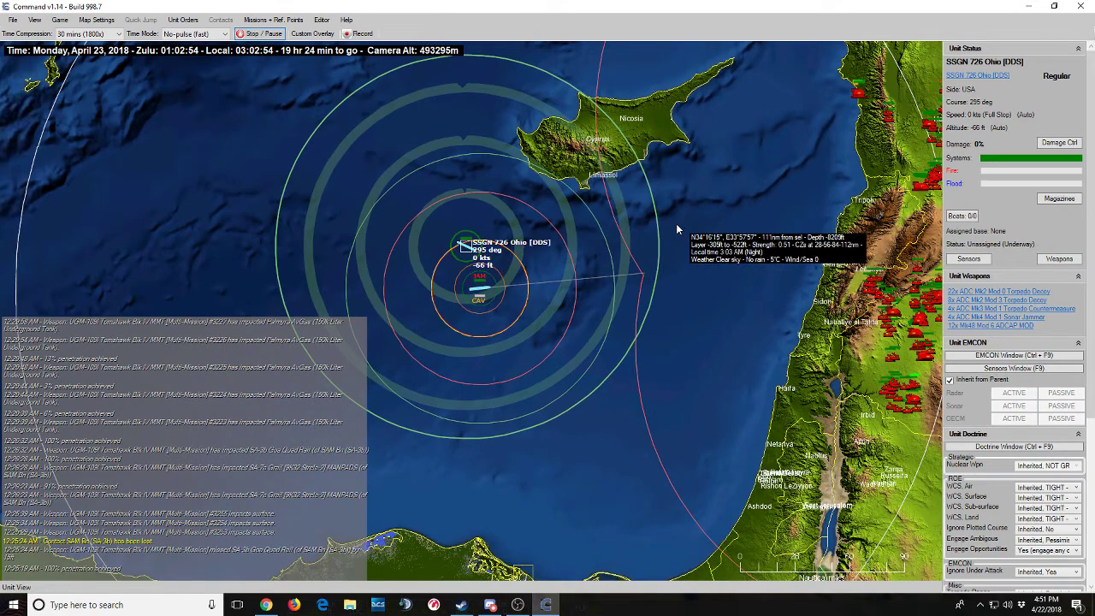
{"action": "scroll", "coordinate": [675, 223], "scroll_direction": "down", "scroll_amount": 1}
{"action": "key", "text": "space"}
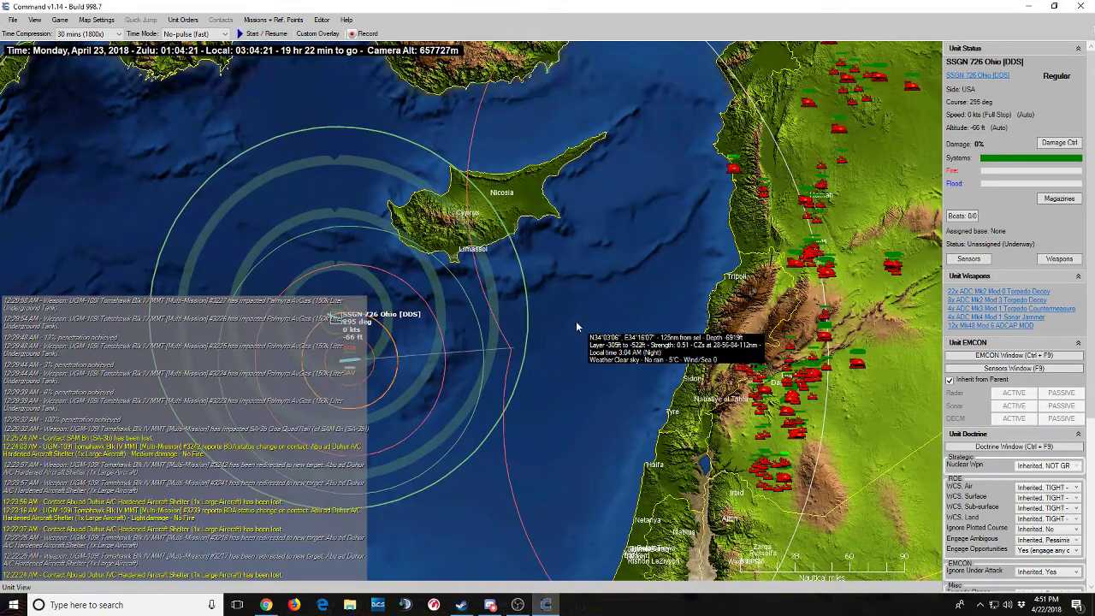
Place four reference points in a box enclosing the Ohio submarine and the destroyer, and lock them.
{"action": "left_click_drag", "start_coordinate": [362, 436], "coordinate": [428, 366]}
{"action": "scroll", "coordinate": [452, 342], "scroll_direction": "up", "scroll_amount": 1}
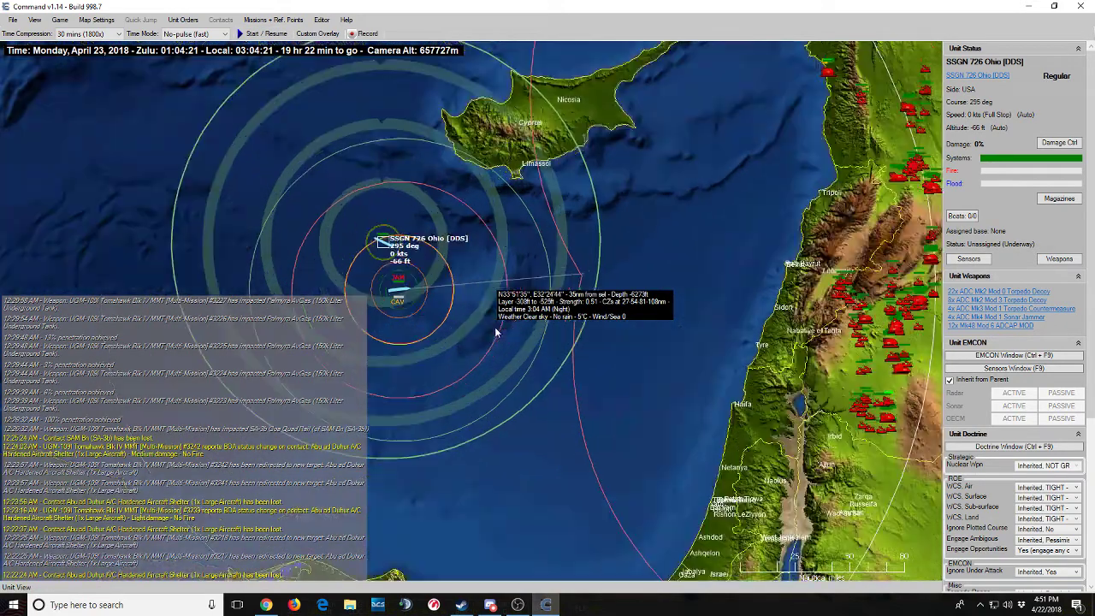
{"action": "left_click", "coordinate": [463, 245]}
{"action": "left_click", "coordinate": [465, 347]}
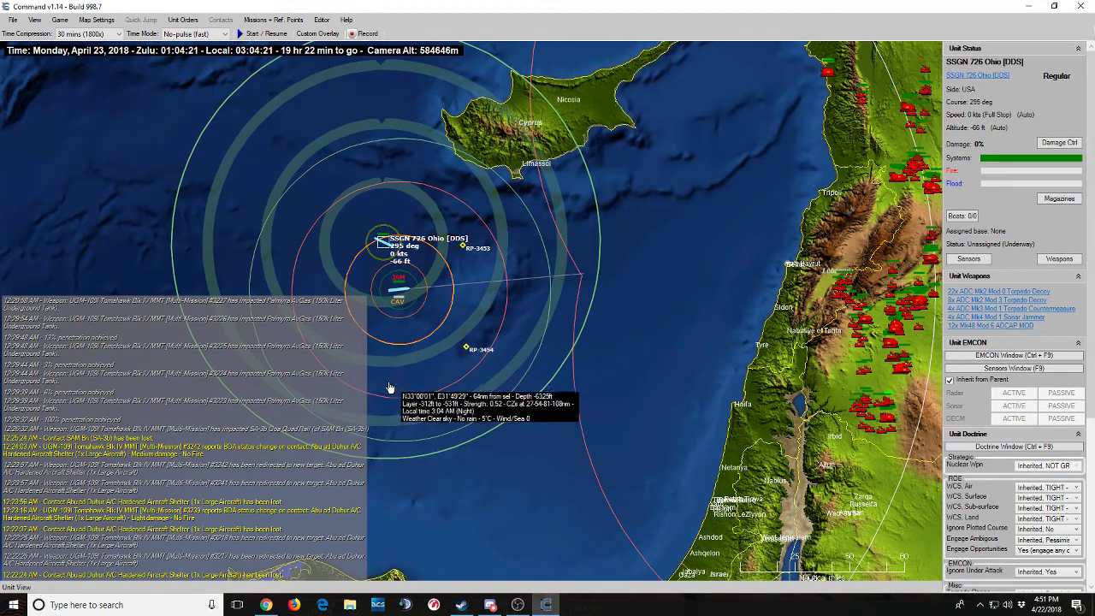
{"action": "left_click", "coordinate": [373, 162]}
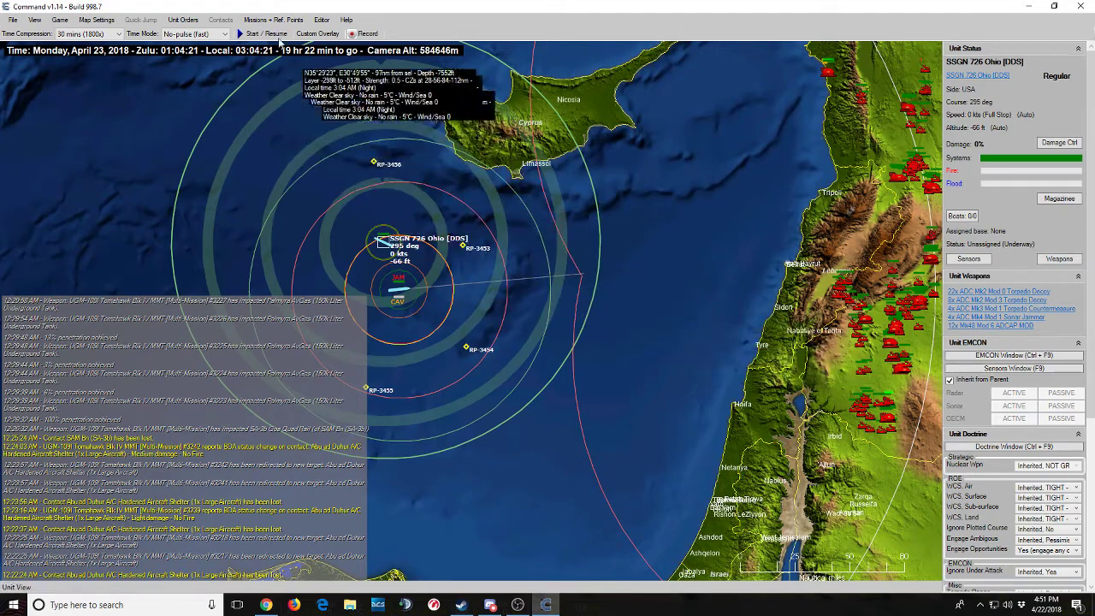
{"action": "left_click", "coordinate": [292, 21]}
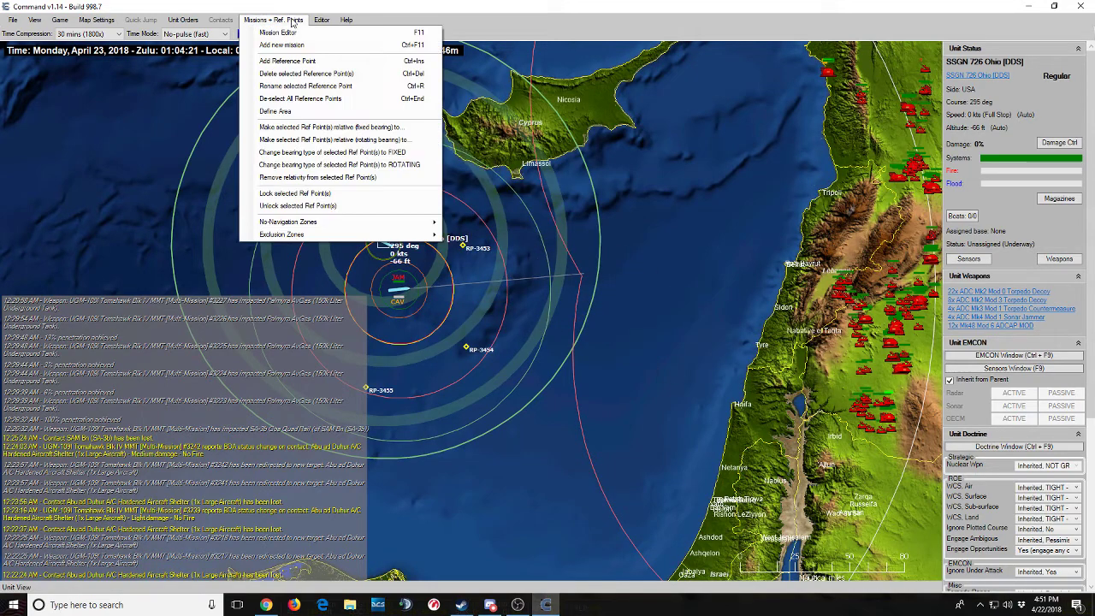
{"action": "left_click", "coordinate": [335, 196]}
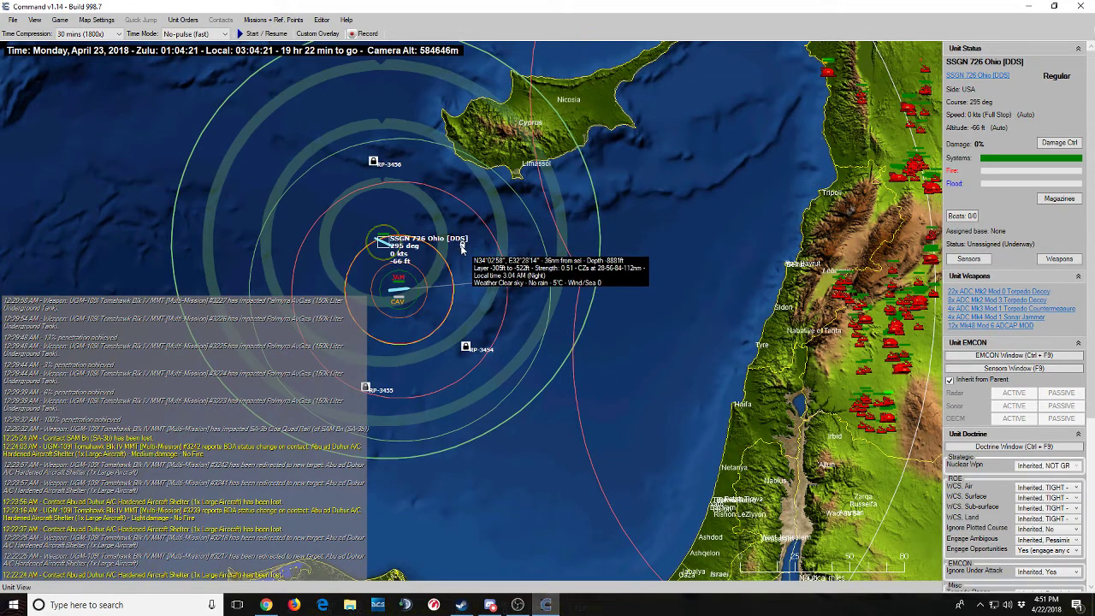
Try to rename the four selected reference points together, then dismiss the notice and resume the simulation.
{"action": "key", "text": "ctrl+r"}
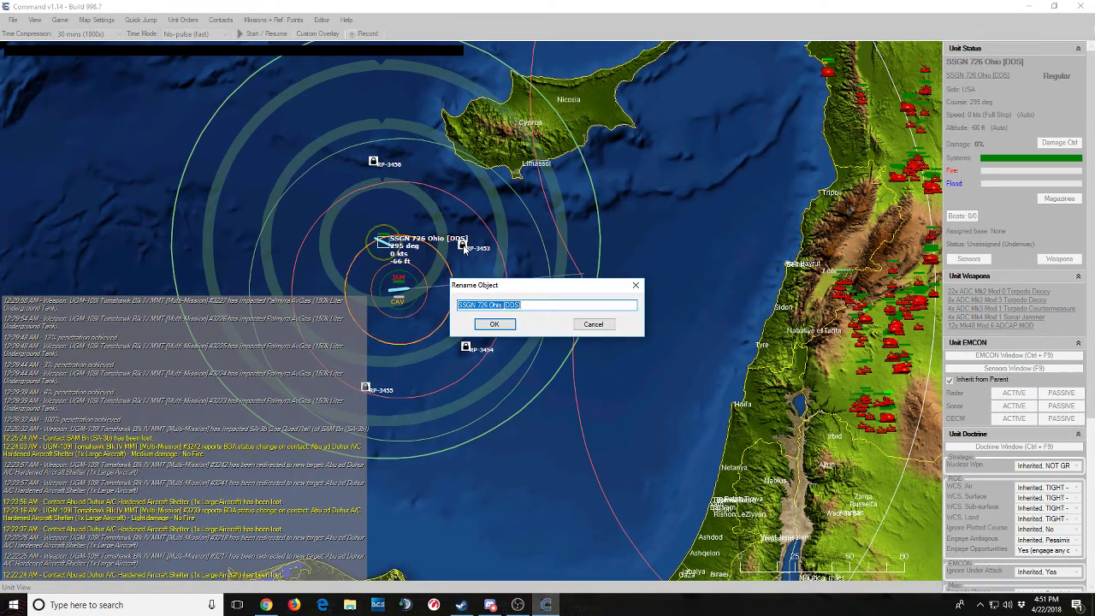
{"action": "key", "text": "Escape"}
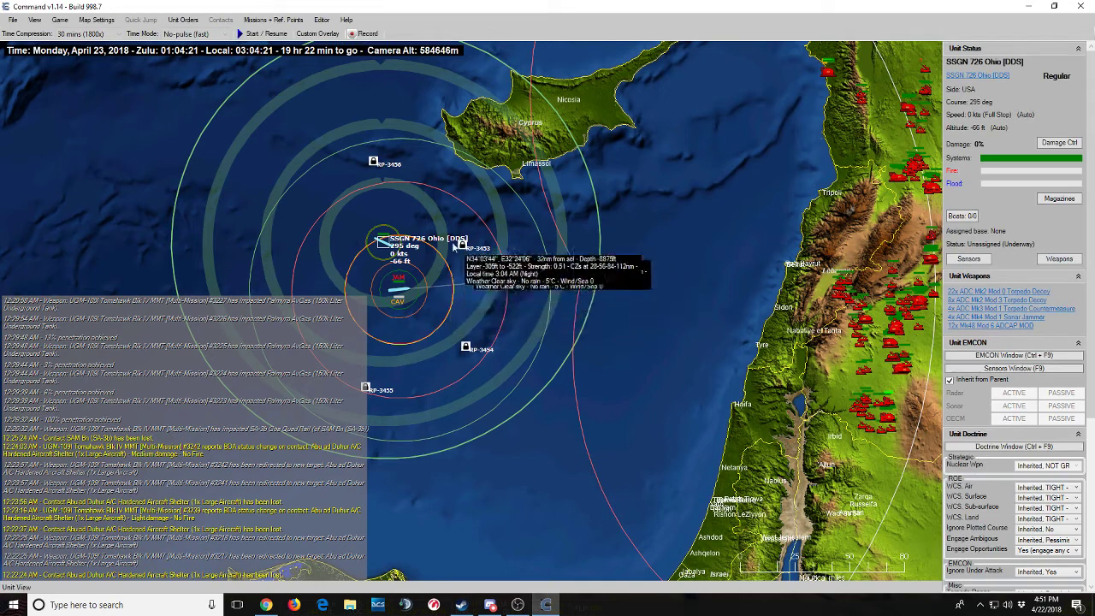
{"action": "left_click", "coordinate": [273, 19]}
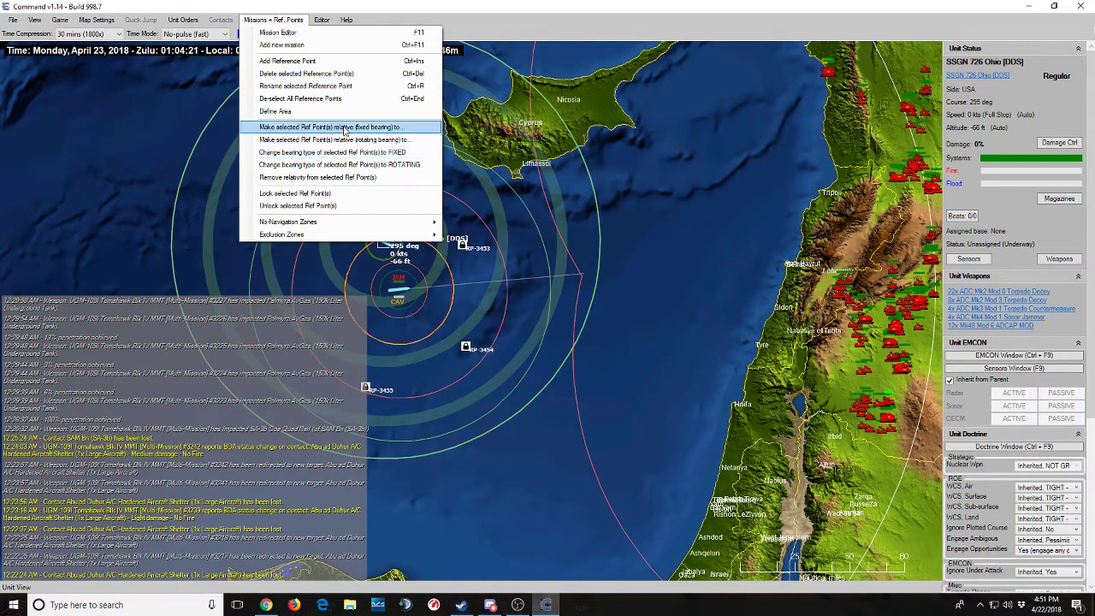
{"action": "left_click", "coordinate": [342, 85]}
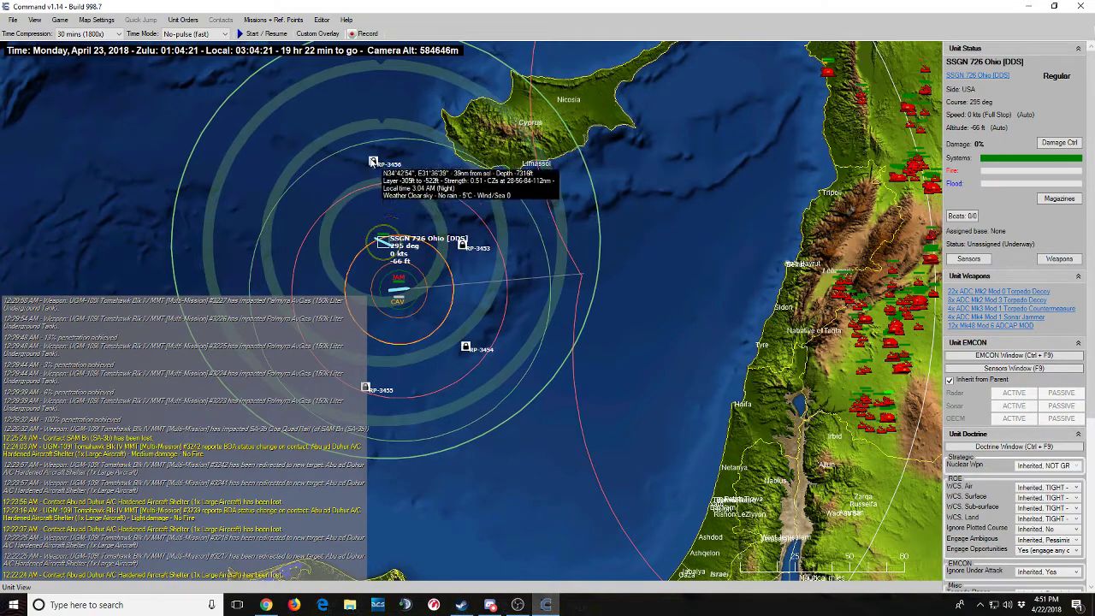
{"action": "left_click_drag", "start_coordinate": [292, 116], "coordinate": [536, 407]}
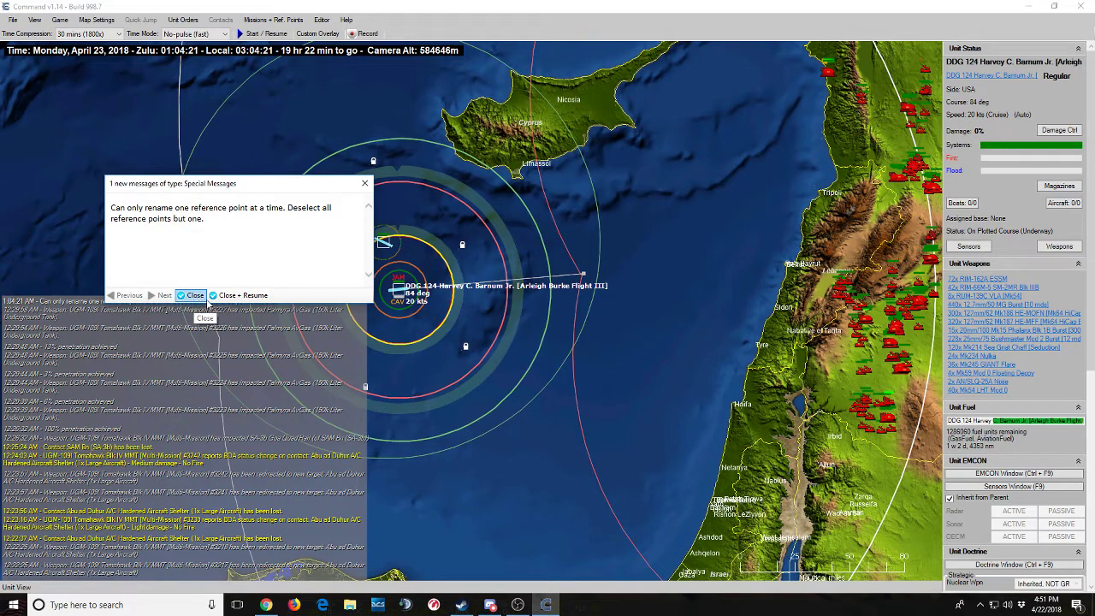
{"action": "left_click", "coordinate": [232, 295]}
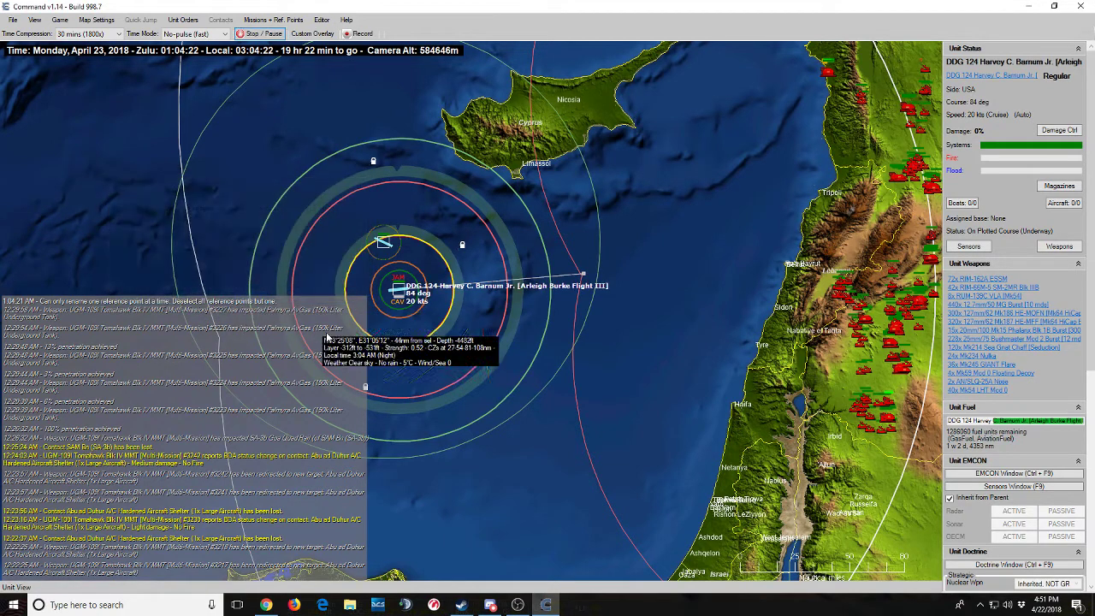
Rename the southwestern reference point of the box around the submarine and destroyer as "Patrol area".
{"action": "left_click", "coordinate": [365, 386]}
{"action": "left_click", "coordinate": [273, 19]}
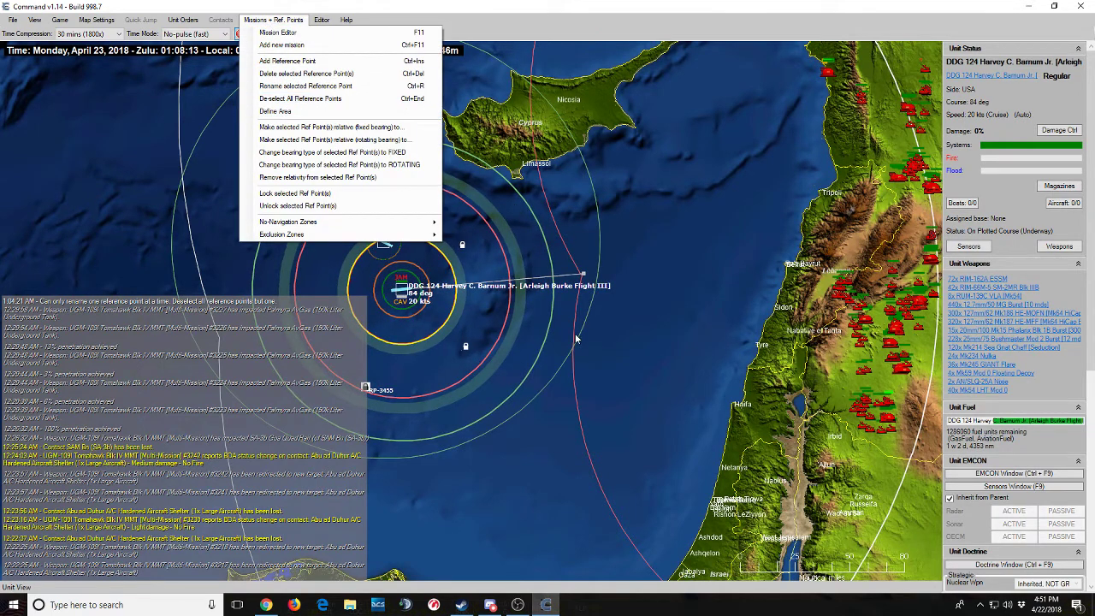
{"action": "left_click", "coordinate": [308, 99]}
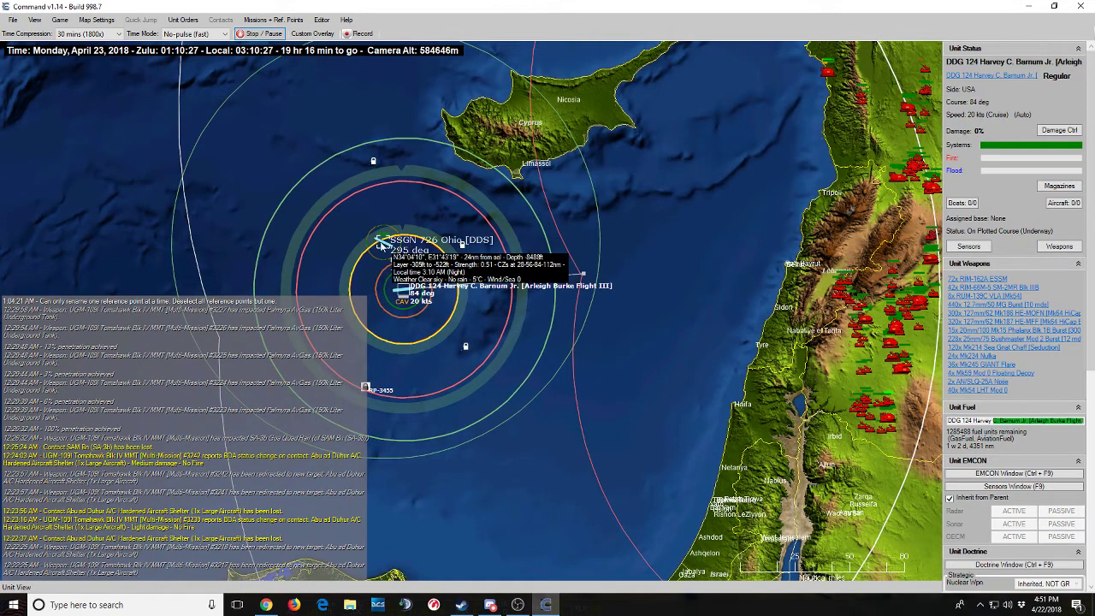
{"action": "left_click", "coordinate": [389, 245]}
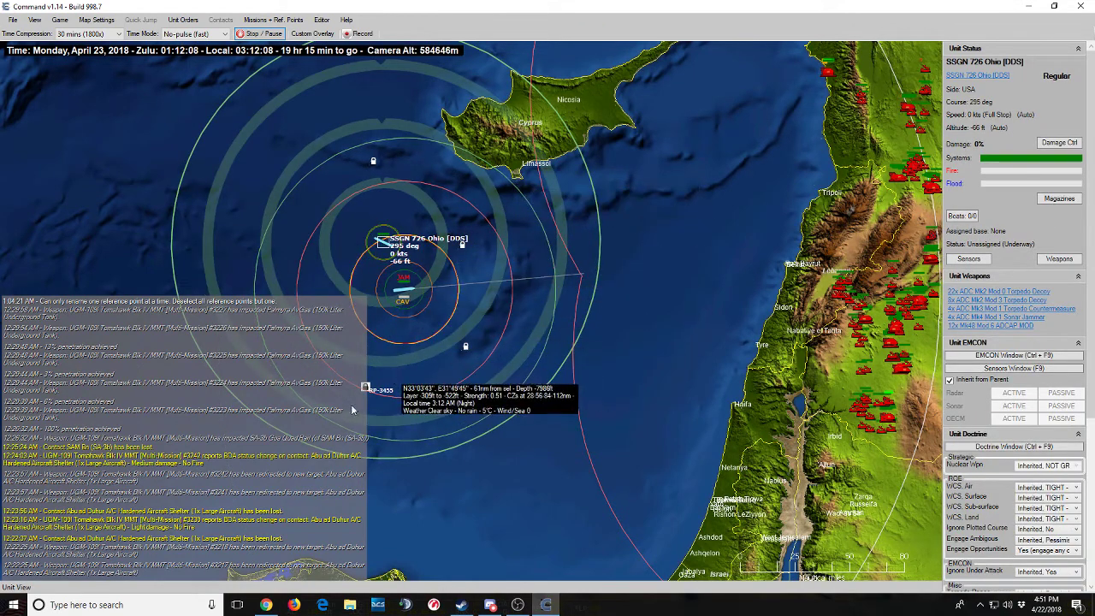
{"action": "key", "text": "ctrl+r"}
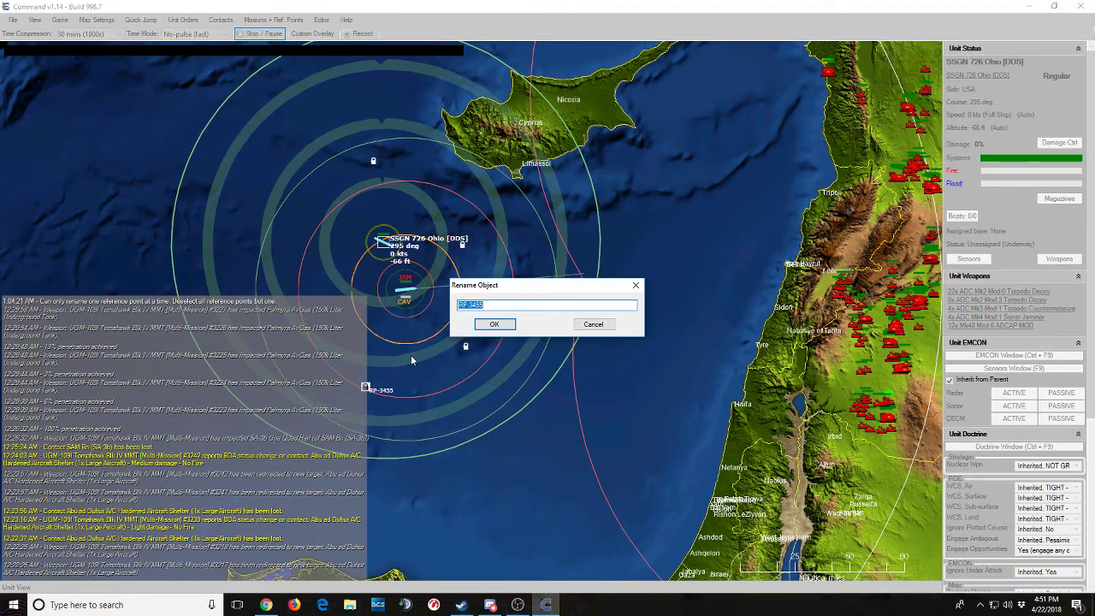
{"action": "key", "text": "Escape"}
{"action": "key", "text": "ctrl+r"}
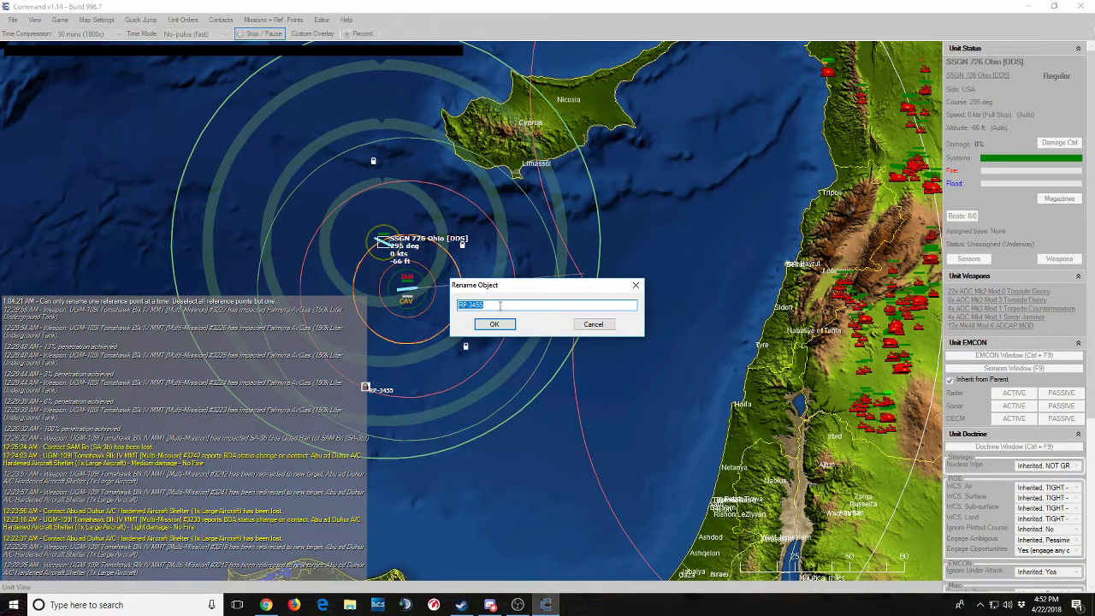
{"action": "type", "text": "Patrol area"}
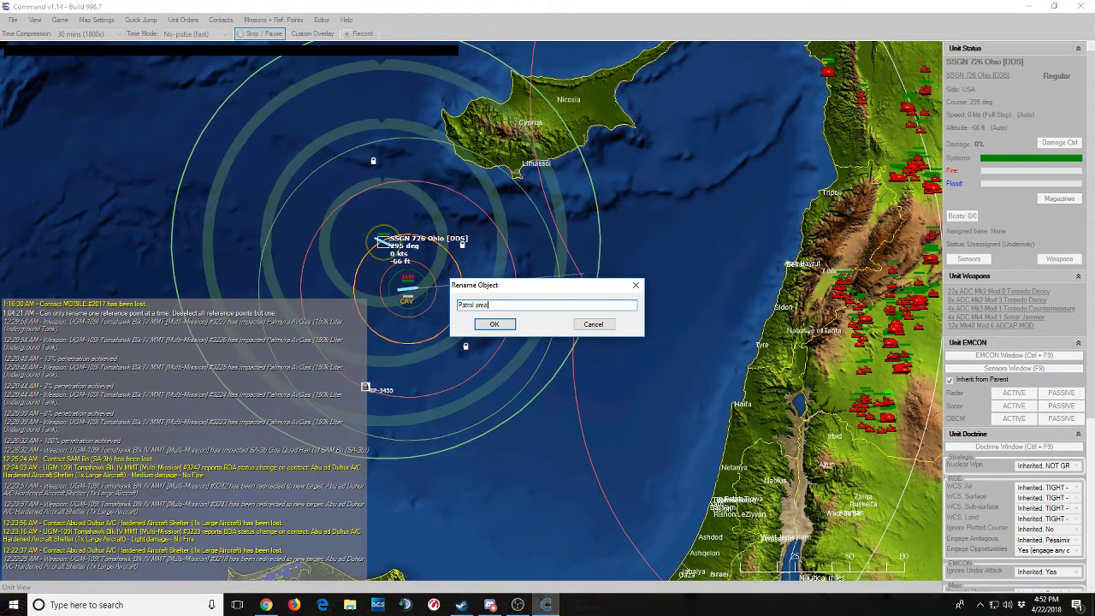
{"action": "key", "text": "Return"}
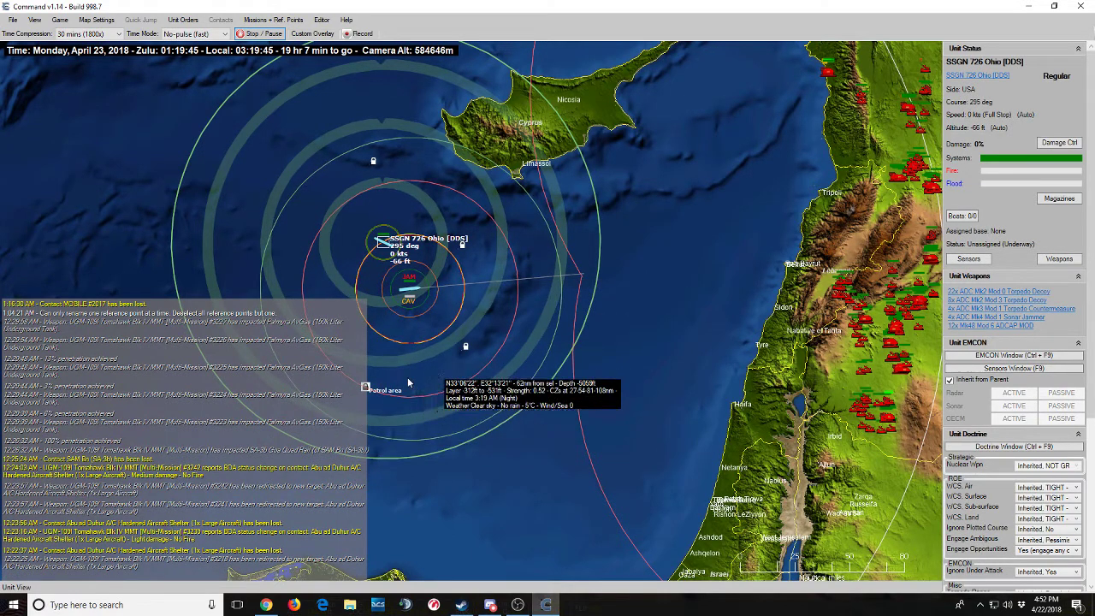
Rename the southeastern and northeastern reference points of the box each as "Patrol area".
{"action": "left_click_drag", "start_coordinate": [441, 365], "coordinate": [517, 309]}
{"action": "key", "text": "ctrl+r"}
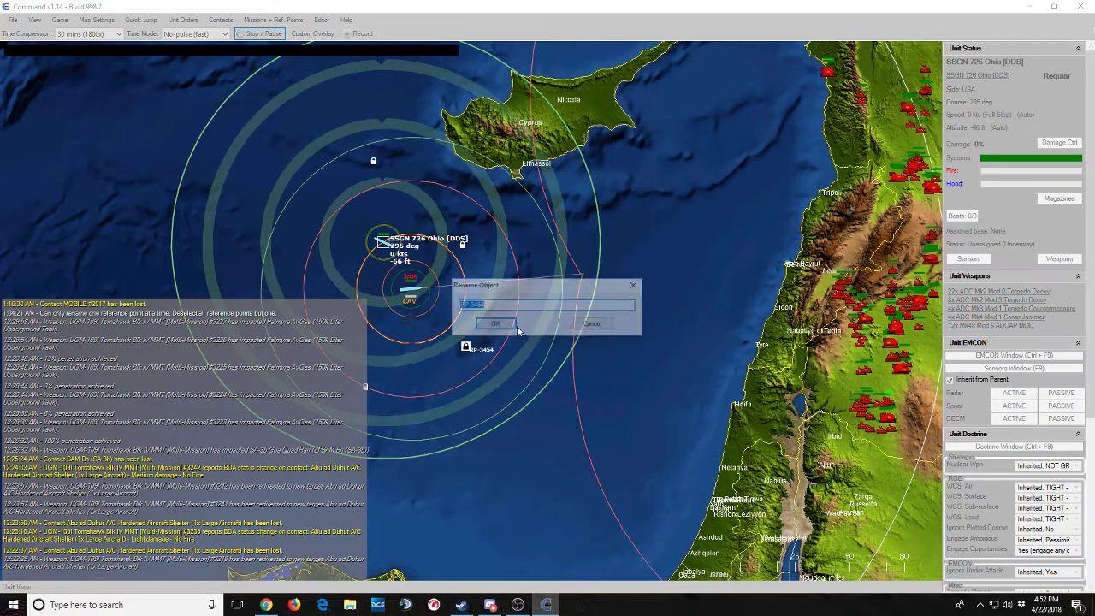
{"action": "type", "text": "P"}
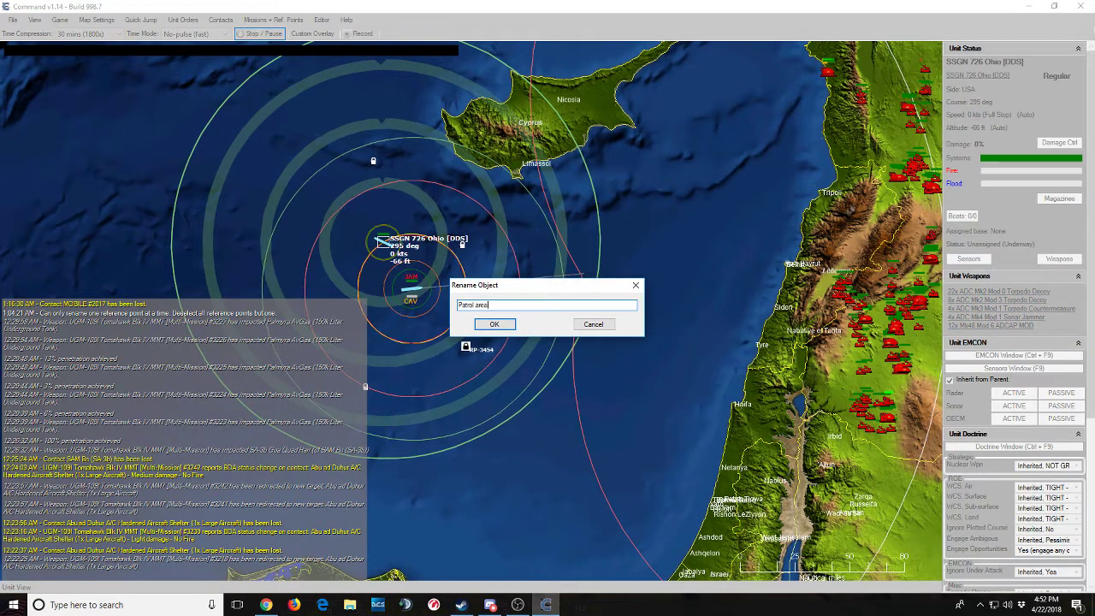
{"action": "type", "text": "atrol area"}
{"action": "key", "text": "Return"}
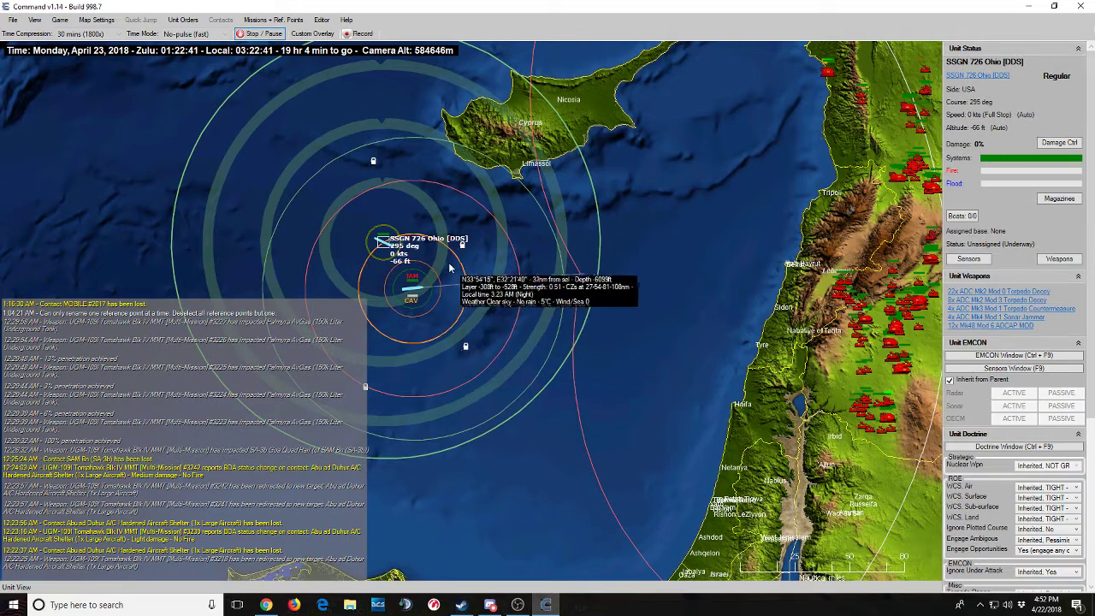
{"action": "key", "text": "ctrl+r"}
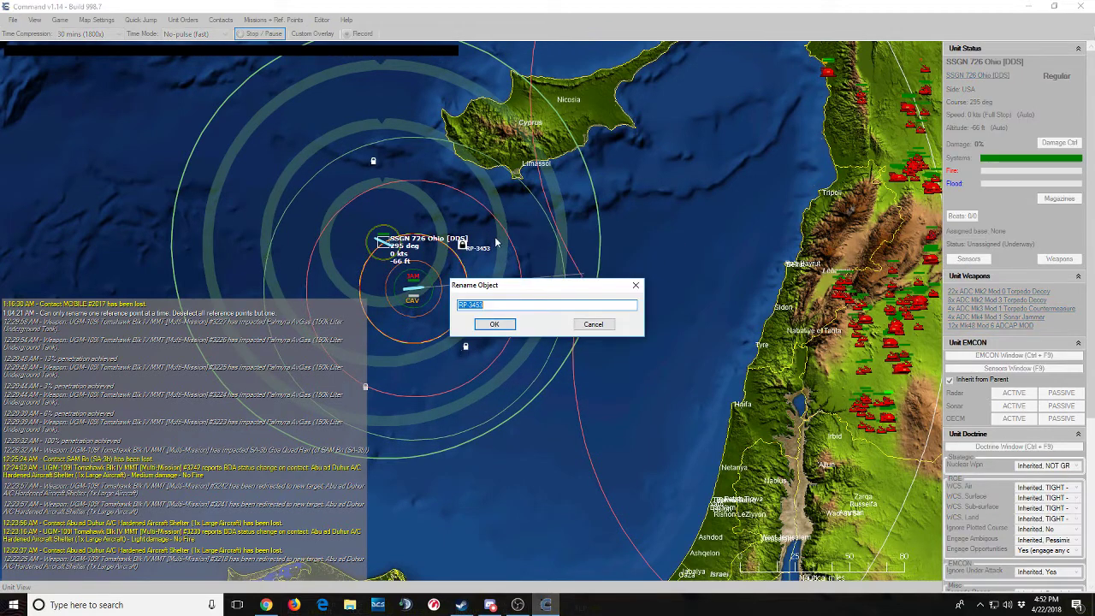
{"action": "type", "text": "Patrol area"}
{"action": "key", "text": "Return"}
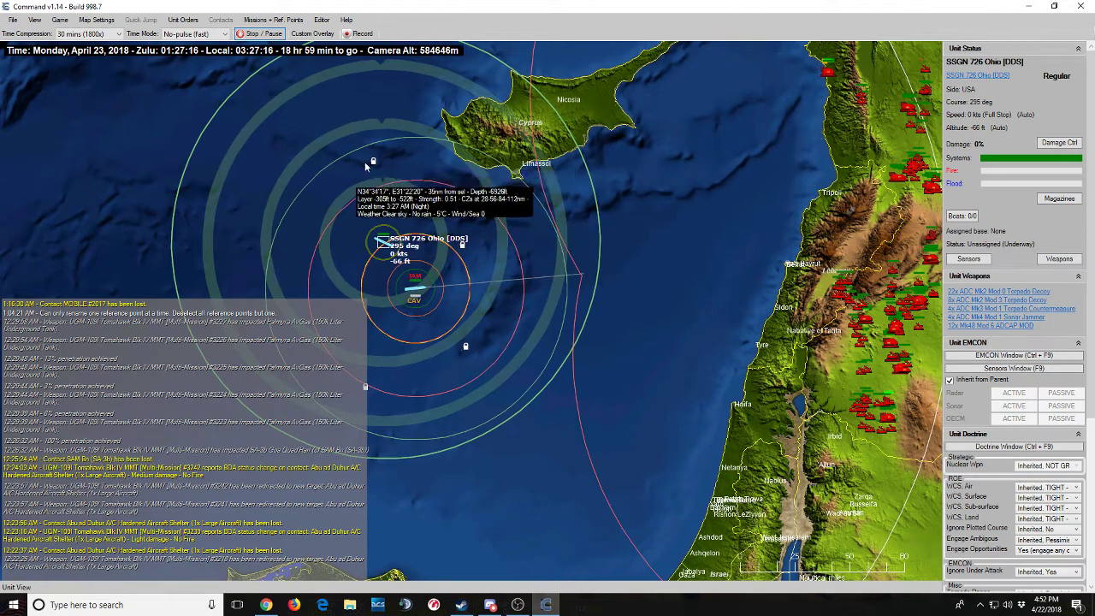
Rename the northwestern reference point of the box as "patrol area".
{"action": "left_click_drag", "start_coordinate": [411, 139], "coordinate": [356, 179]}
{"action": "key", "text": "ctrl+r"}
{"action": "type", "text": "pa"}
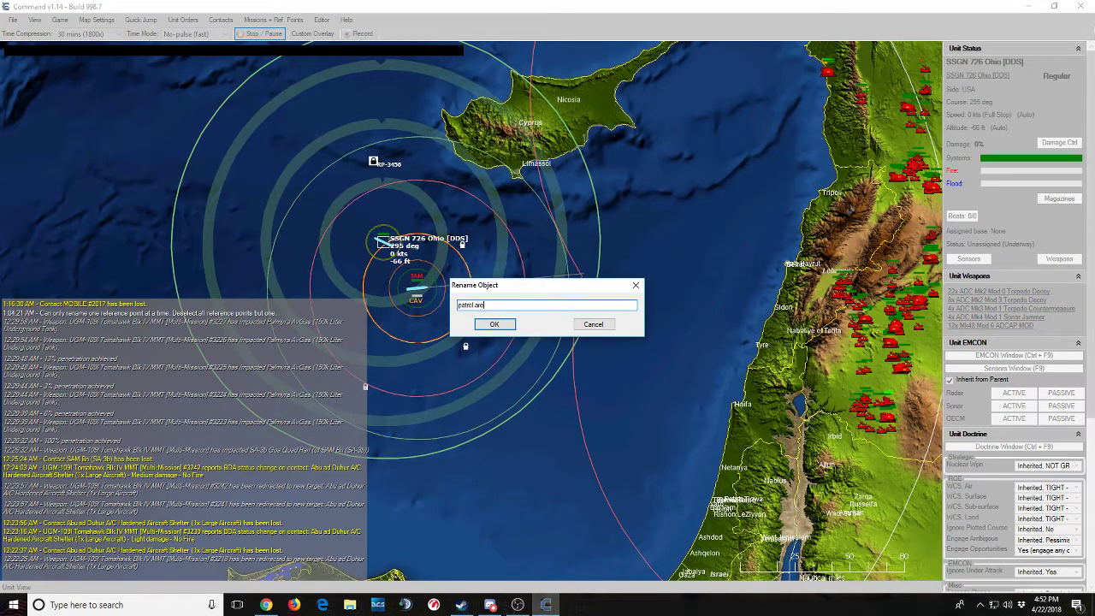
{"action": "type", "text": "trol area"}
{"action": "key", "text": "Return"}
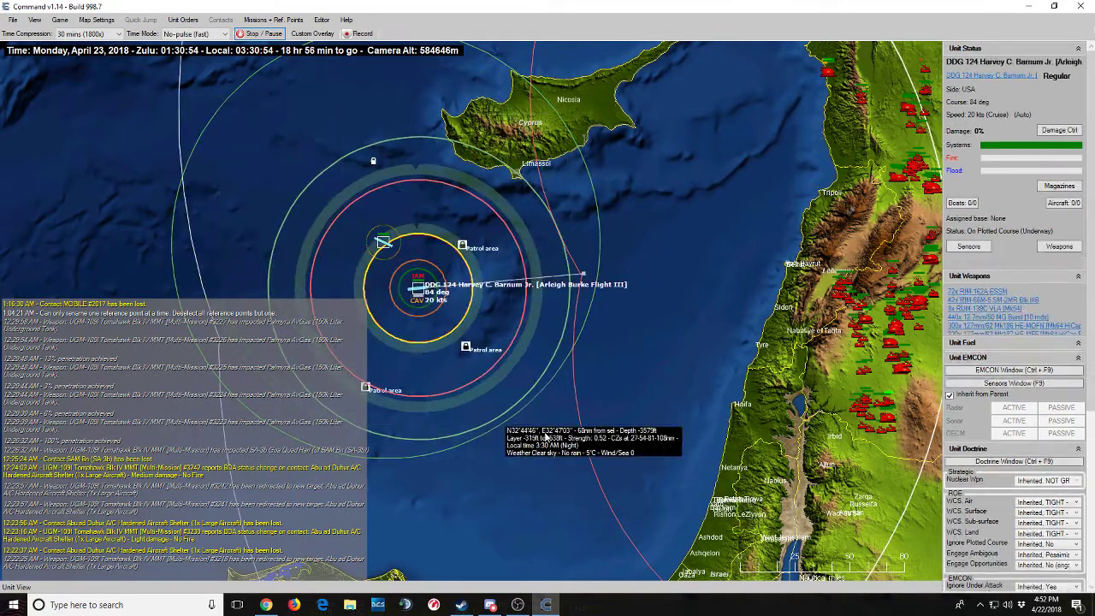
Add a single reference point at the southeastern coast of Cyprus, east of Limassol.
{"action": "scroll", "coordinate": [694, 353], "scroll_direction": "down", "scroll_amount": 2}
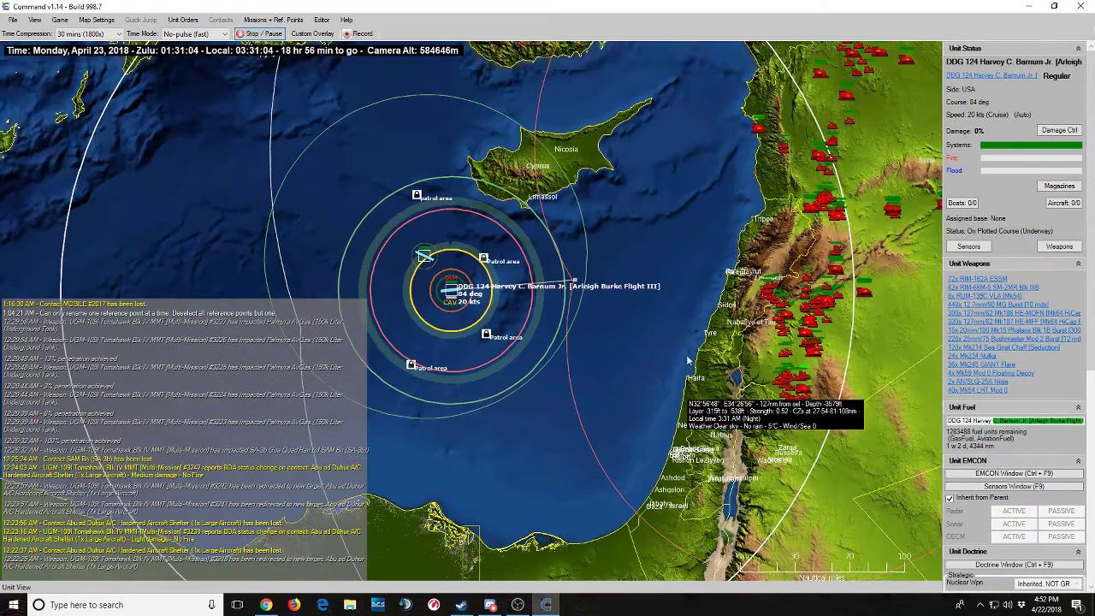
{"action": "scroll", "coordinate": [695, 352], "scroll_direction": "down", "scroll_amount": 2}
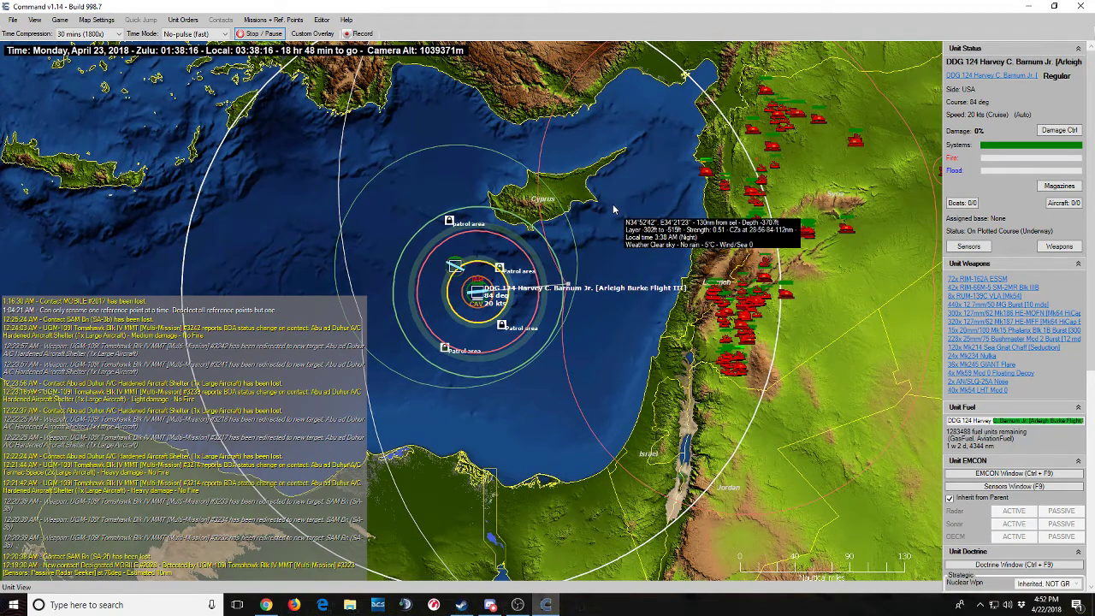
{"action": "scroll", "coordinate": [607, 205], "scroll_direction": "up", "scroll_amount": 2}
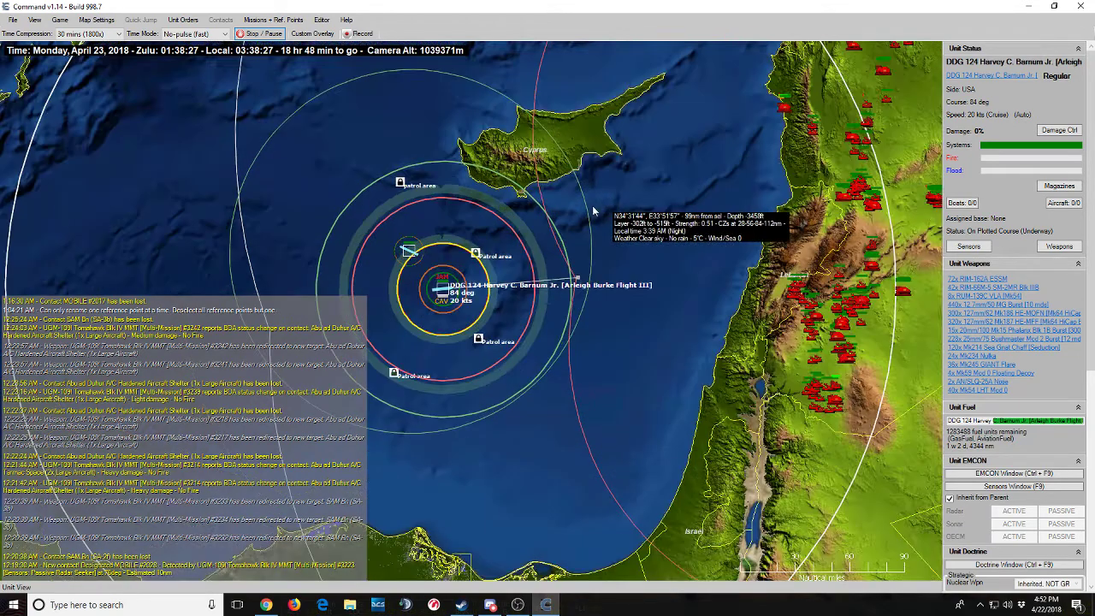
{"action": "left_click", "coordinate": [575, 160]}
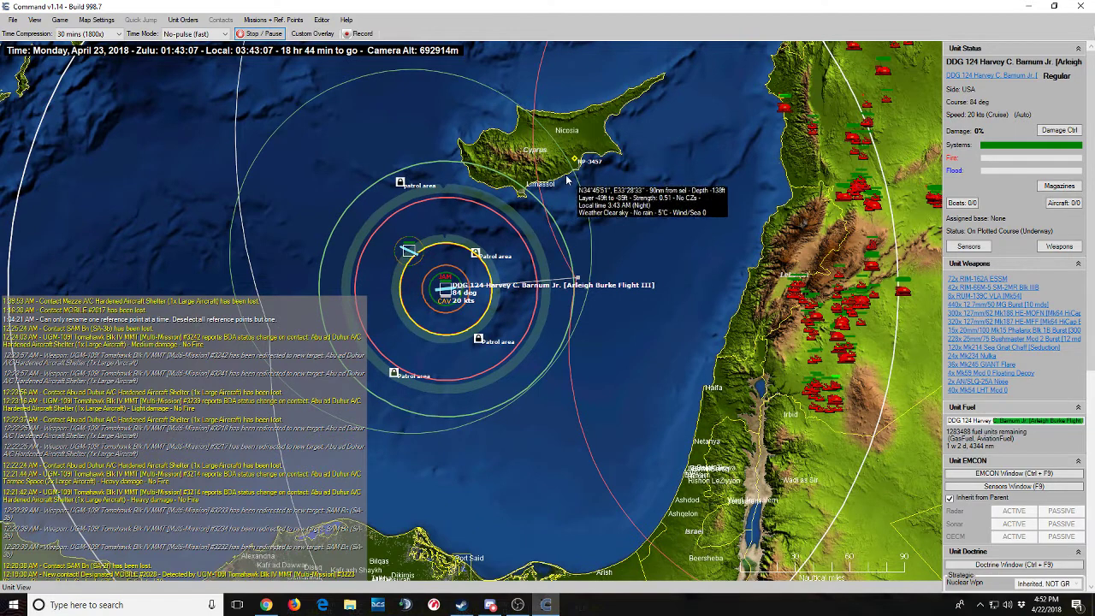
Define a rectangular area around the northeastern peninsula of Cyprus.
{"action": "right_click", "coordinate": [640, 251]}
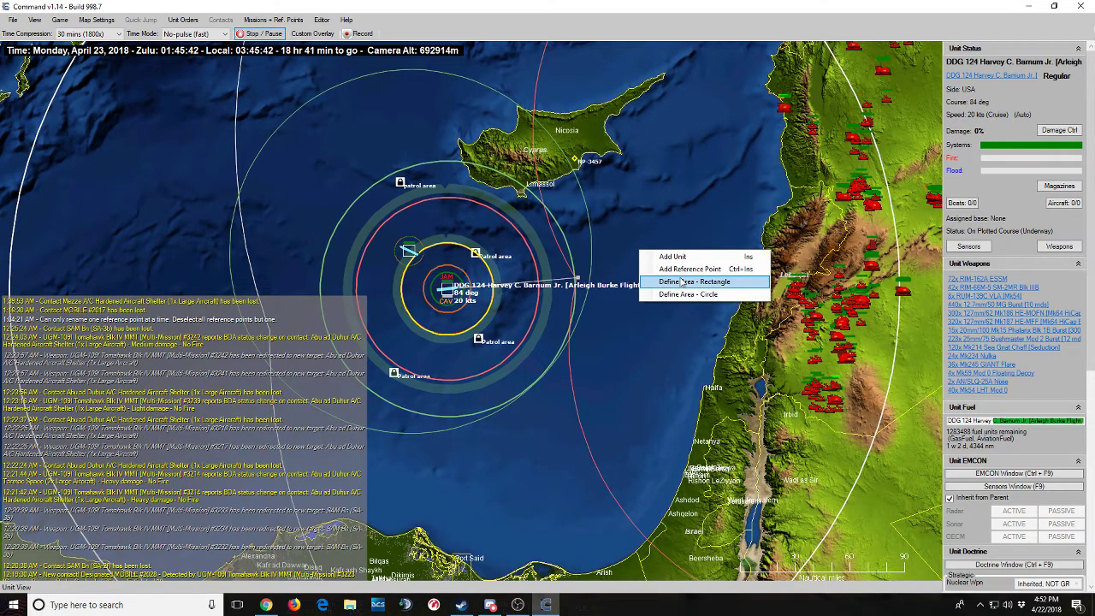
{"action": "left_click", "coordinate": [676, 286]}
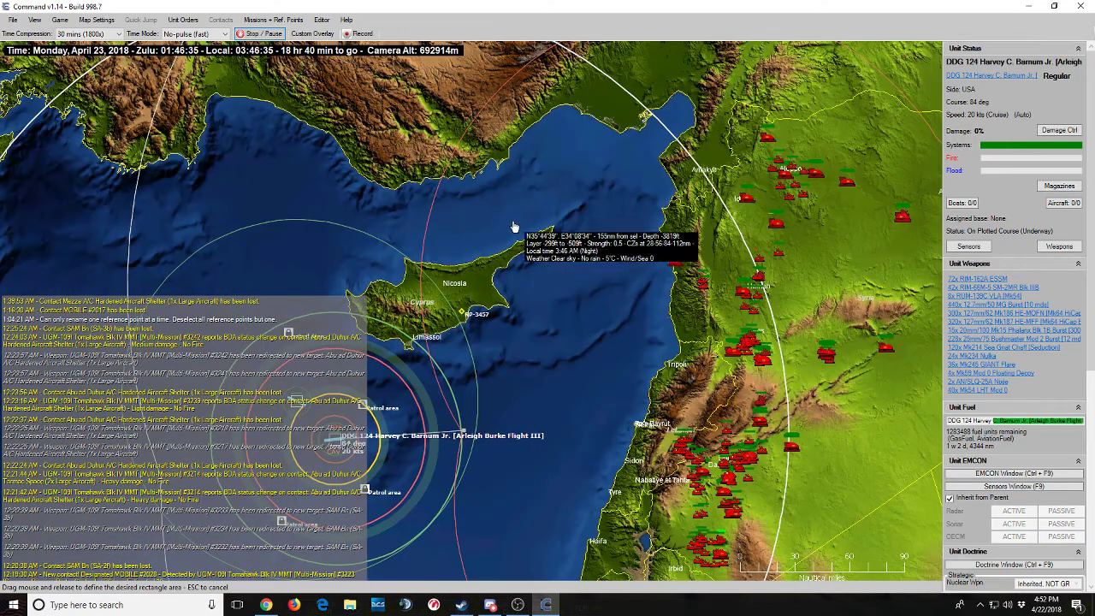
{"action": "left_click_drag", "start_coordinate": [477, 230], "coordinate": [542, 254]}
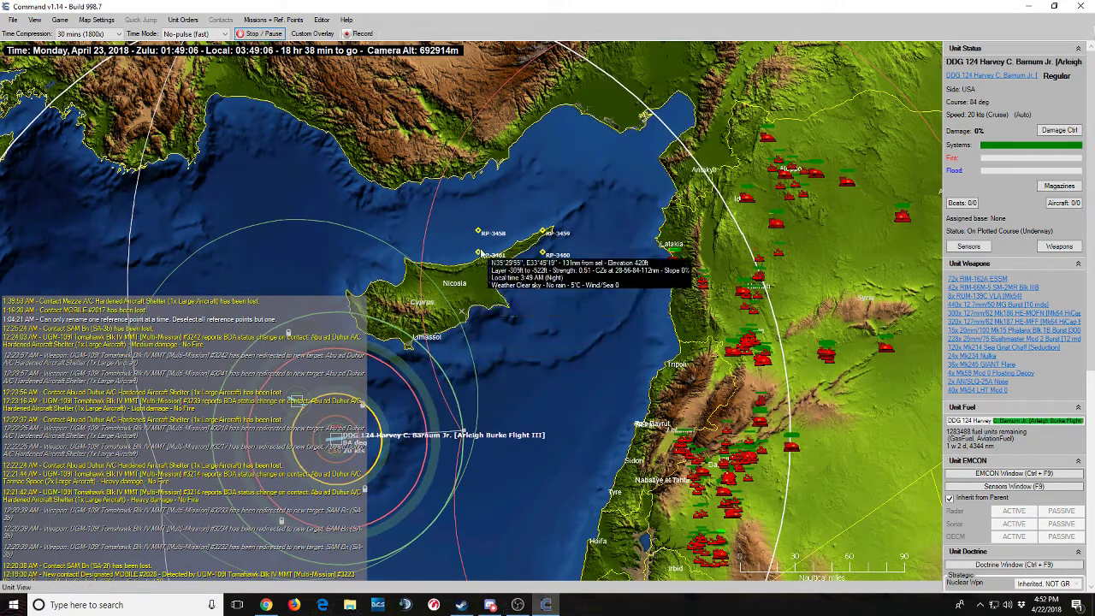
Rename the northwestern corner point of the rectangle over northeastern Cyprus as "Target popped up".
{"action": "left_click_drag", "start_coordinate": [454, 266], "coordinate": [563, 246]}
{"action": "key", "text": "Delete"}
{"action": "left_click", "coordinate": [276, 20]}
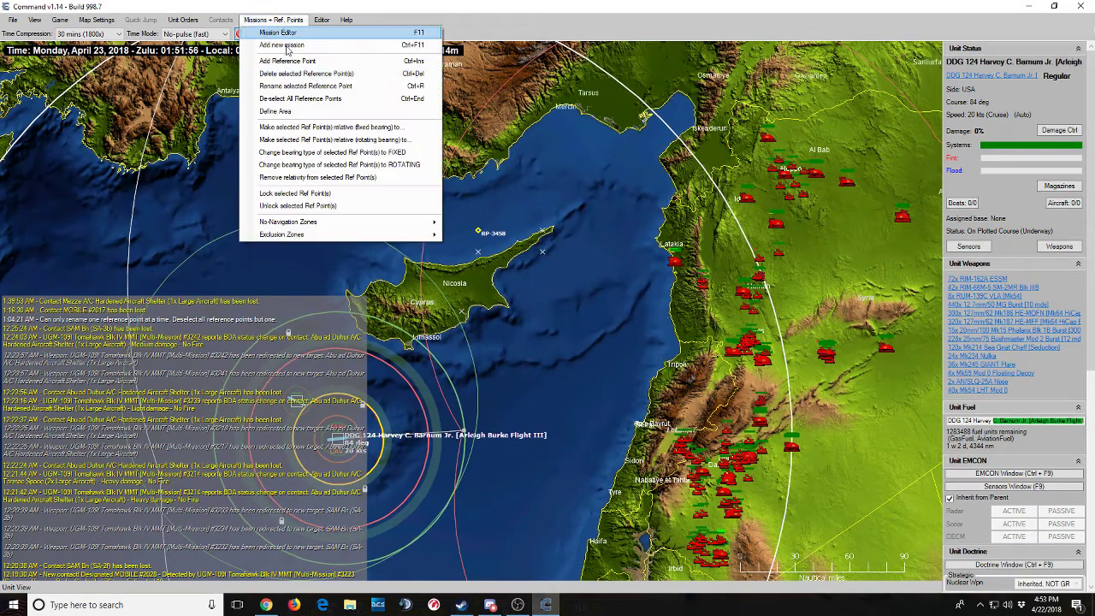
{"action": "left_click", "coordinate": [324, 87]}
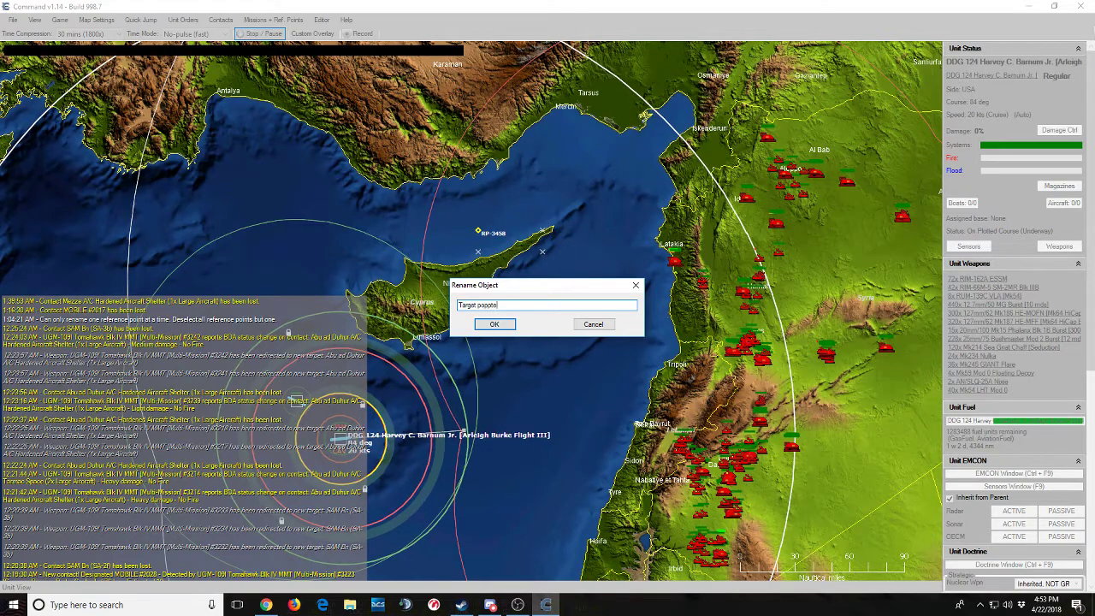
{"action": "type", "text": "Target popped up"}
{"action": "key", "text": "Return"}
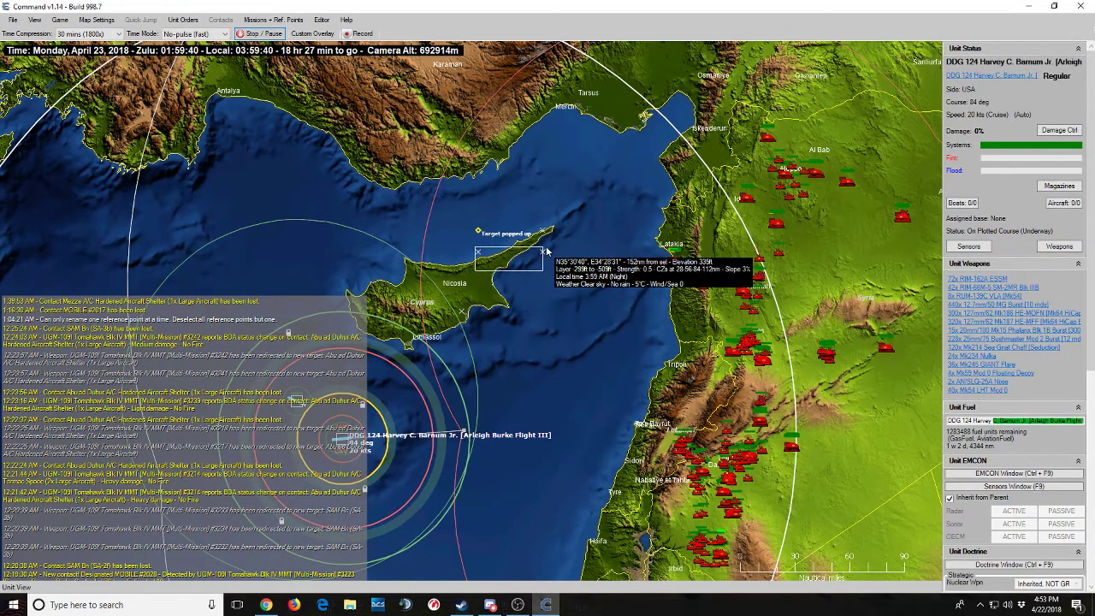
Select all four corner points of the rectangle over northeastern Cyprus and lock them.
{"action": "left_click", "coordinate": [541, 232], "text": "ctrl"}
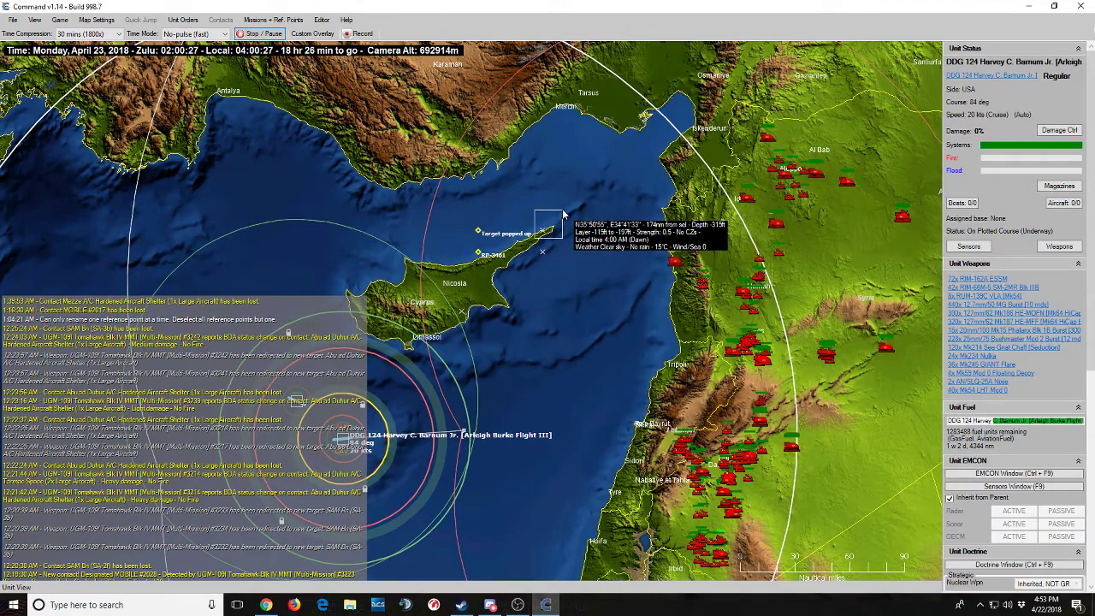
{"action": "left_click", "coordinate": [541, 254], "text": "ctrl"}
{"action": "left_click", "coordinate": [273, 19]}
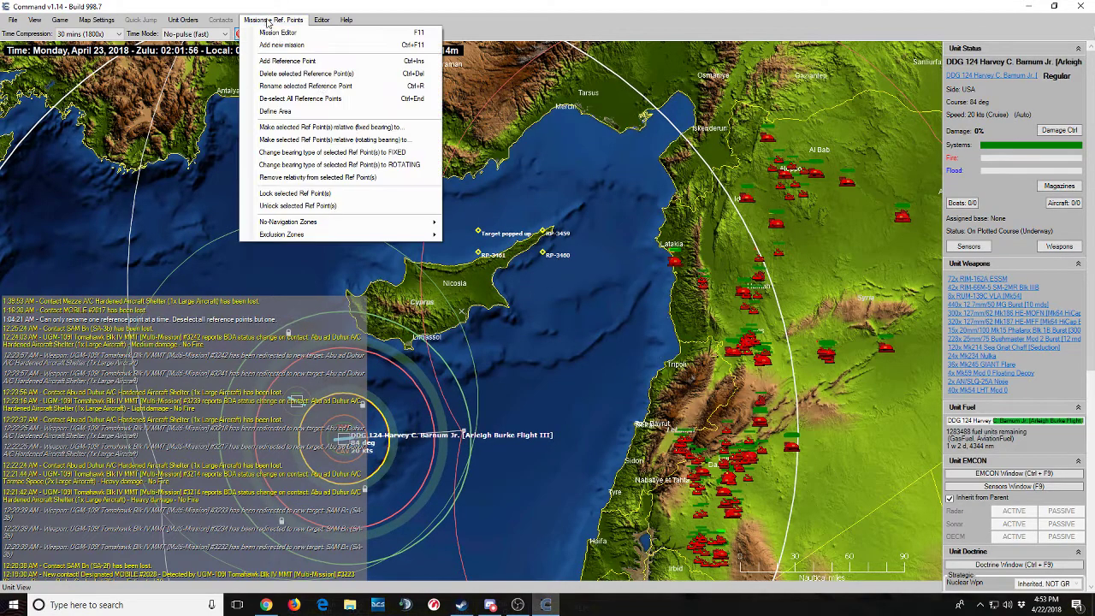
{"action": "left_click", "coordinate": [325, 193]}
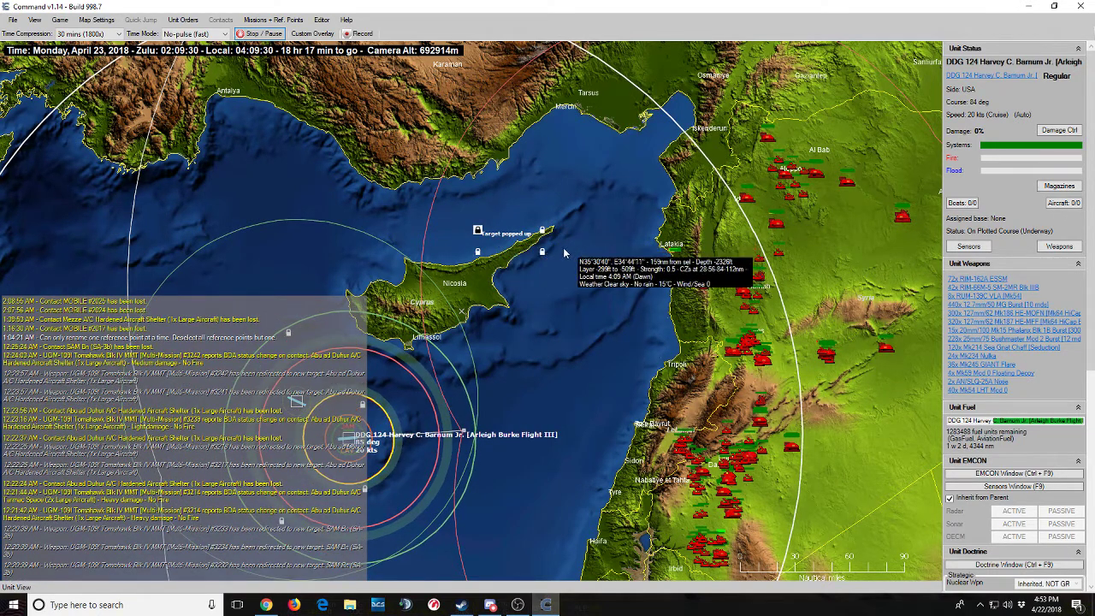
{"action": "key", "text": "Left"}
{"action": "key", "text": "Down"}
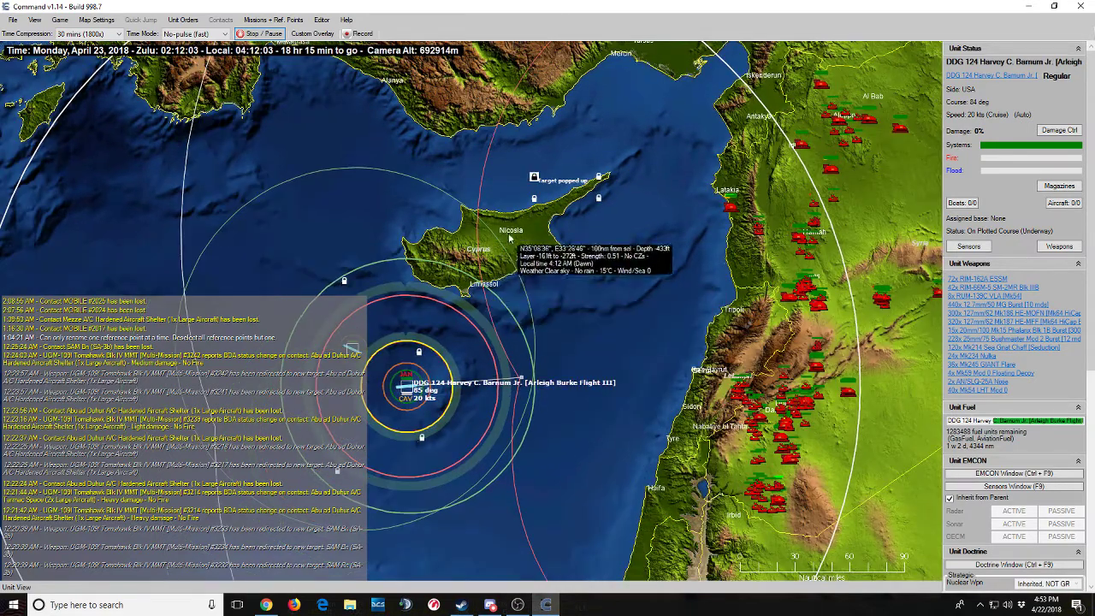
{"action": "key", "text": "Up"}
{"action": "key", "text": "Up"}
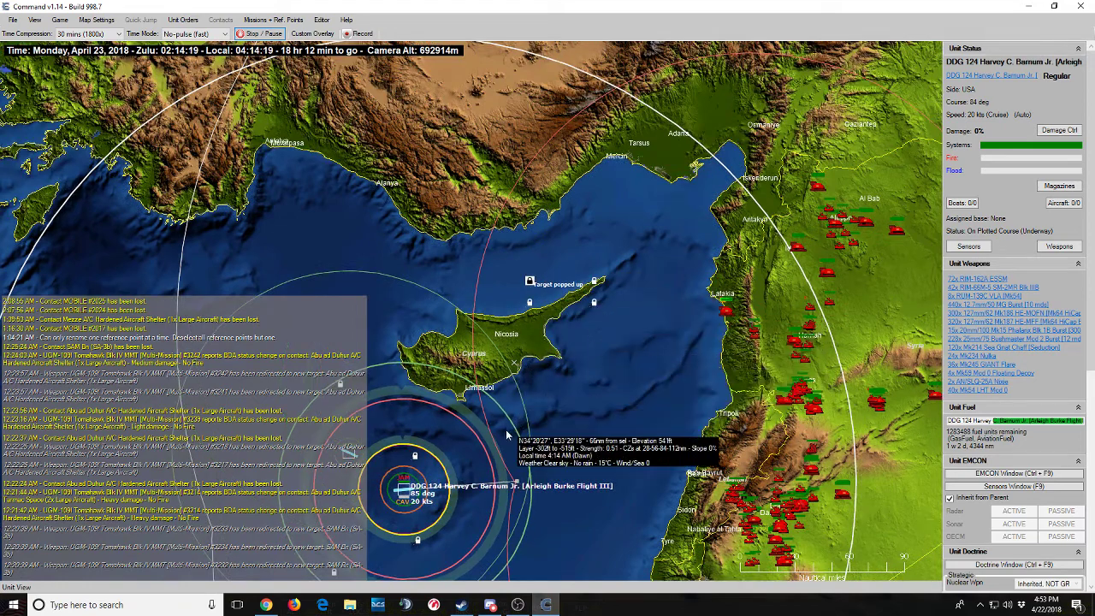
{"action": "key", "text": "Down"}
{"action": "key", "text": "Down"}
{"action": "key", "text": "Left"}
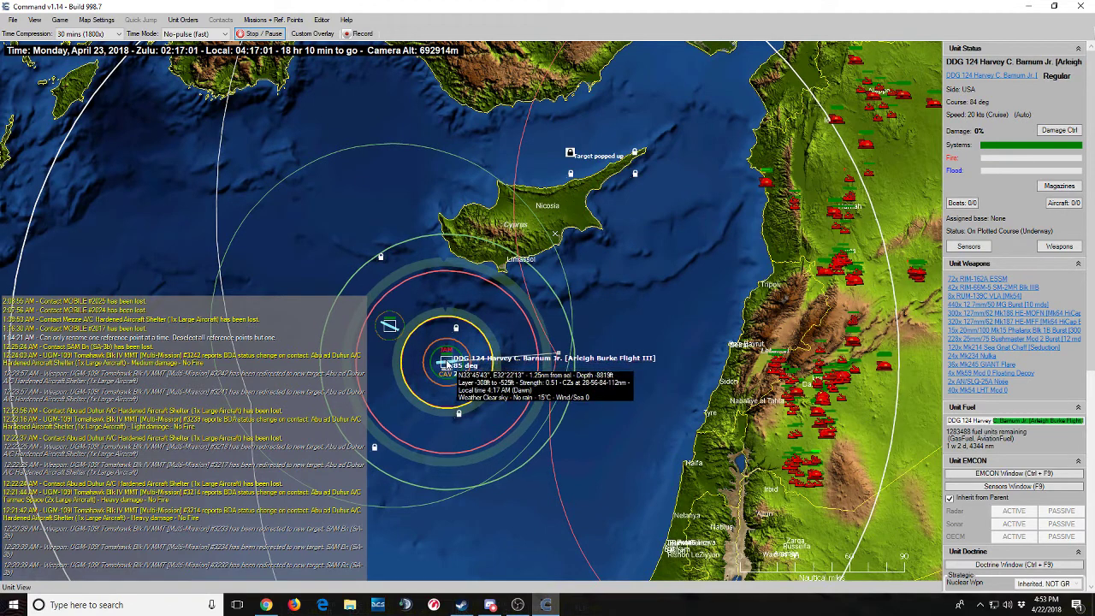
{"action": "left_click", "coordinate": [291, 21]}
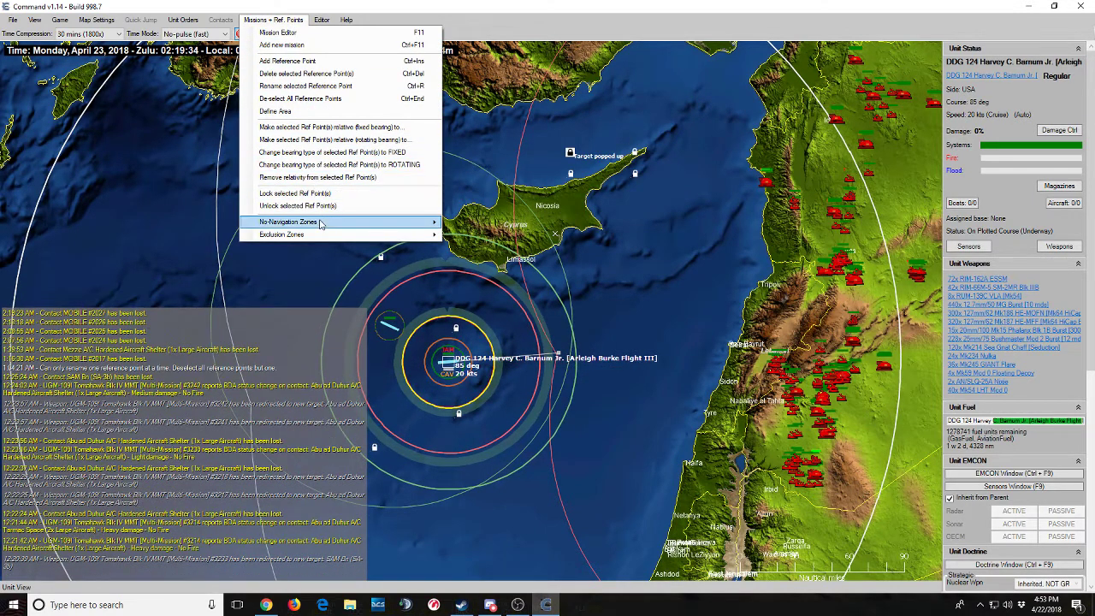
{"action": "mouse_move", "coordinate": [322, 224]}
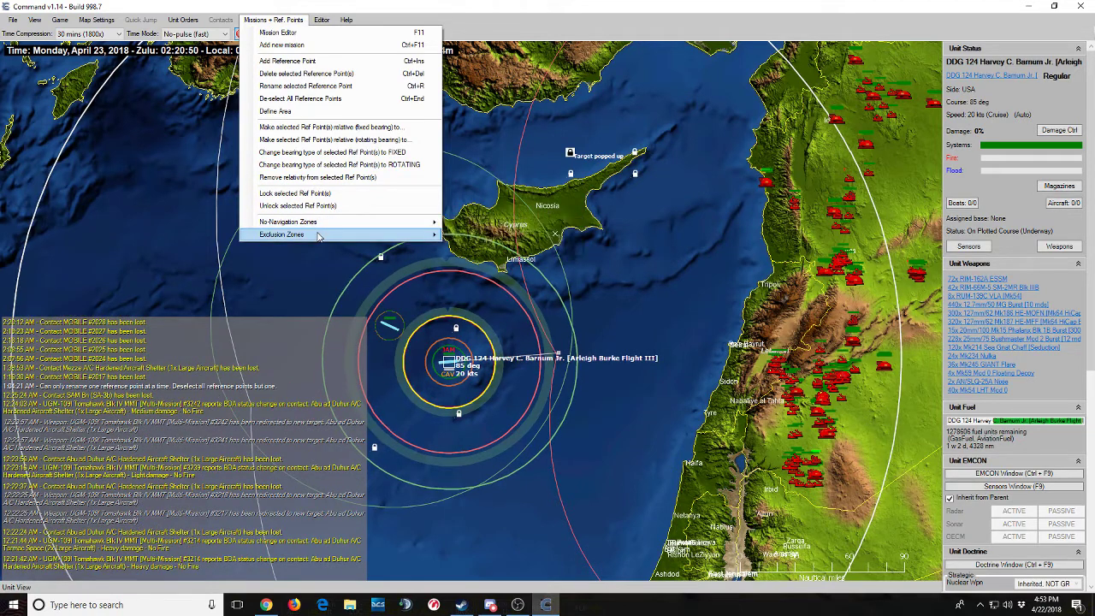
{"action": "left_click", "coordinate": [296, 295]}
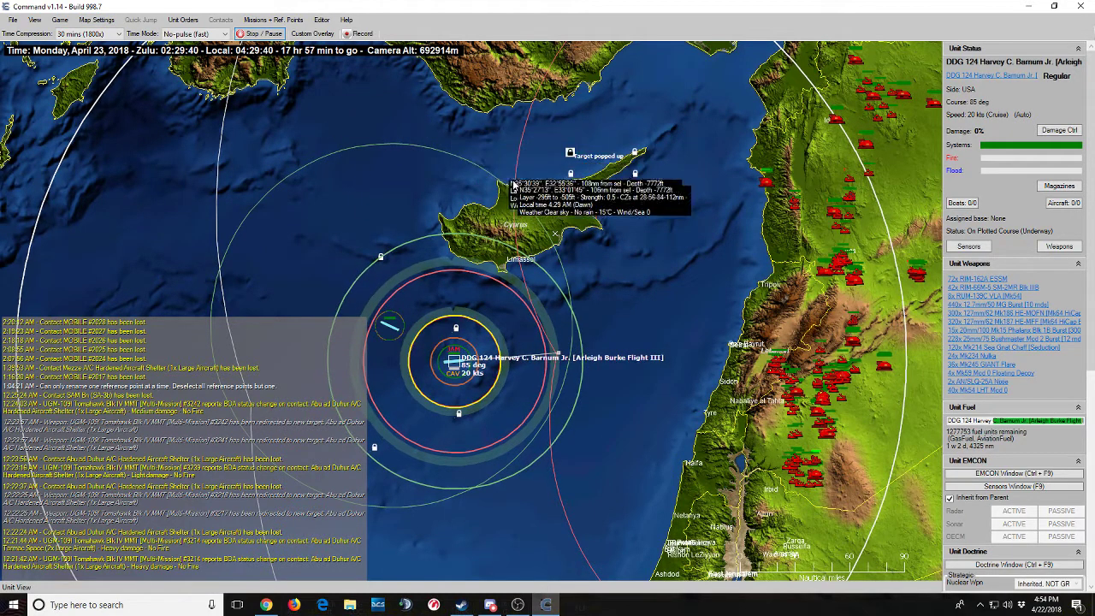
{"action": "key", "text": "Right"}
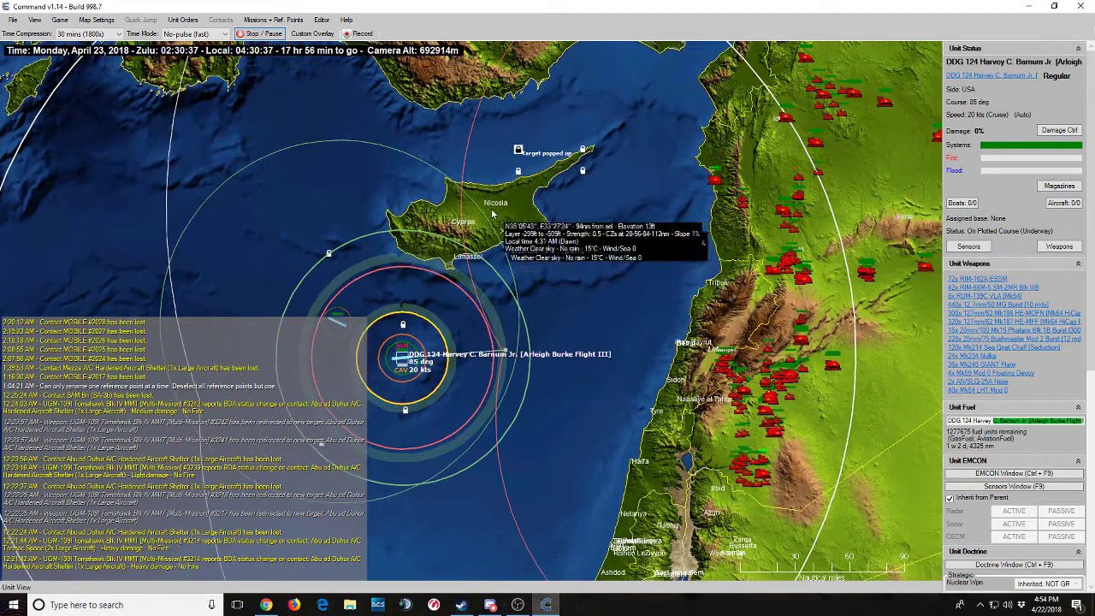
Select the SSGN 726 Ohio submarine west of the destroyer and switch to the Syria side to view its map around Cyprus.
{"action": "left_click", "coordinate": [337, 324]}
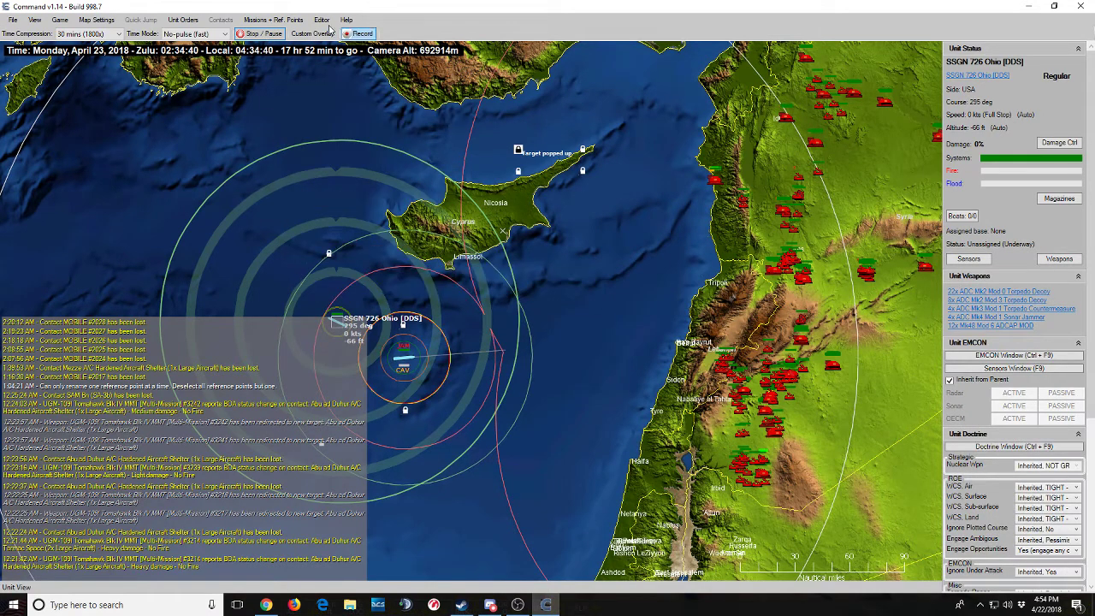
{"action": "left_click", "coordinate": [323, 20]}
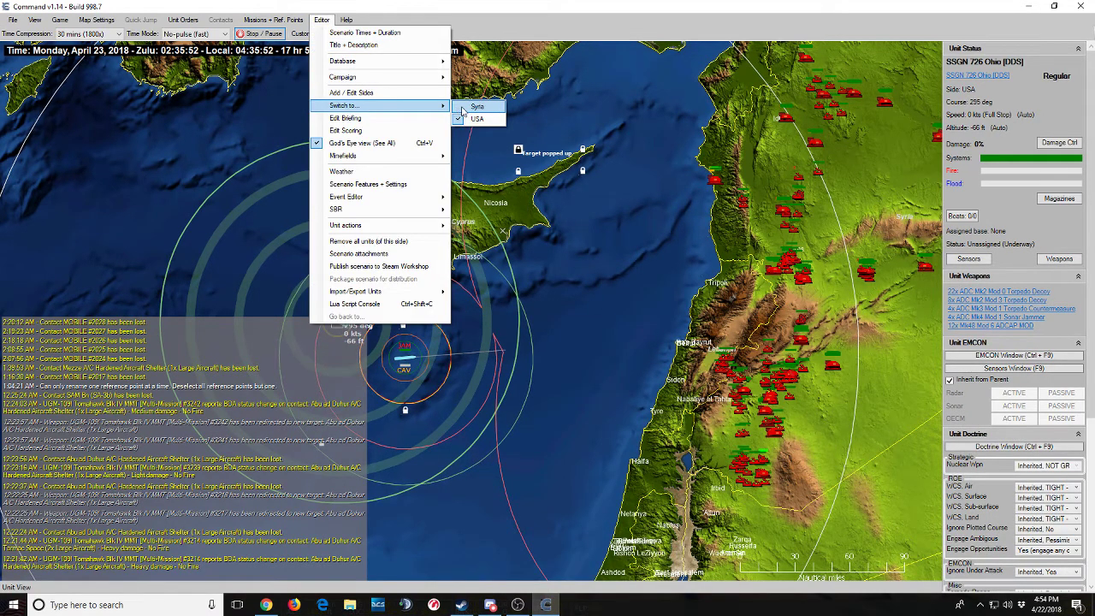
{"action": "left_click", "coordinate": [463, 111]}
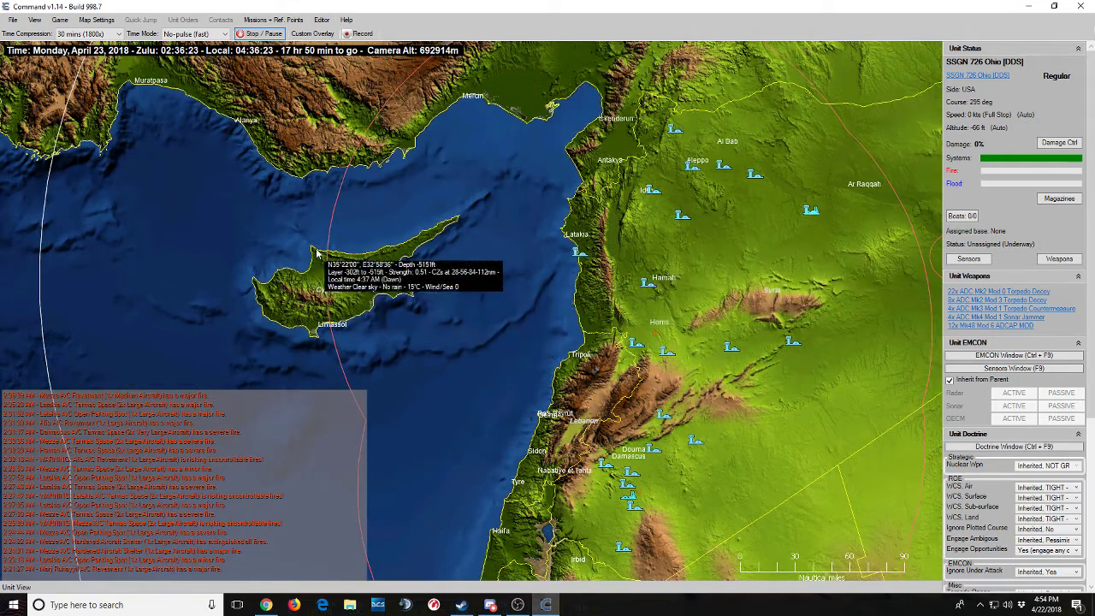
{"action": "left_click_drag", "start_coordinate": [316, 252], "coordinate": [340, 395]}
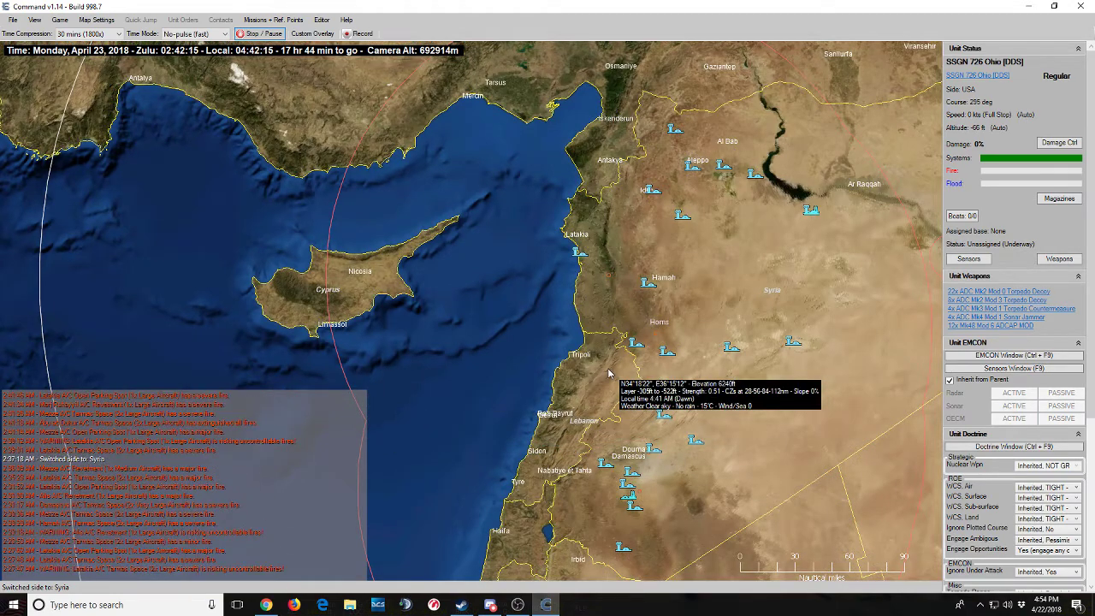
Switch the played side back to USA and bring the ships south of Cyprus into view.
{"action": "left_click", "coordinate": [321, 20]}
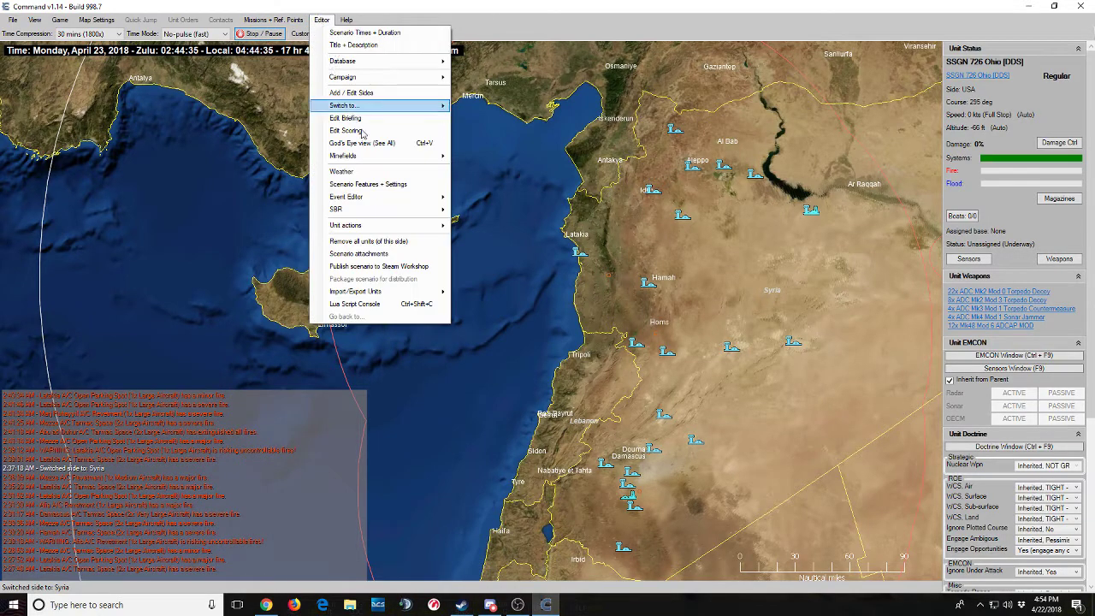
{"action": "mouse_move", "coordinate": [426, 106]}
{"action": "left_click", "coordinate": [459, 124]}
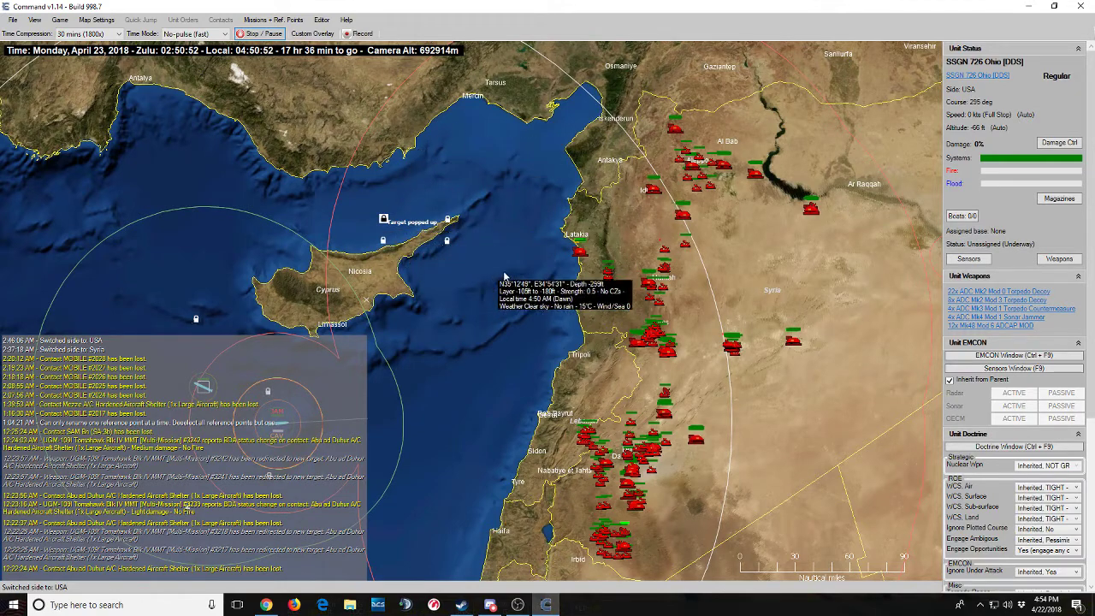
{"action": "left_click_drag", "start_coordinate": [320, 353], "coordinate": [420, 278]}
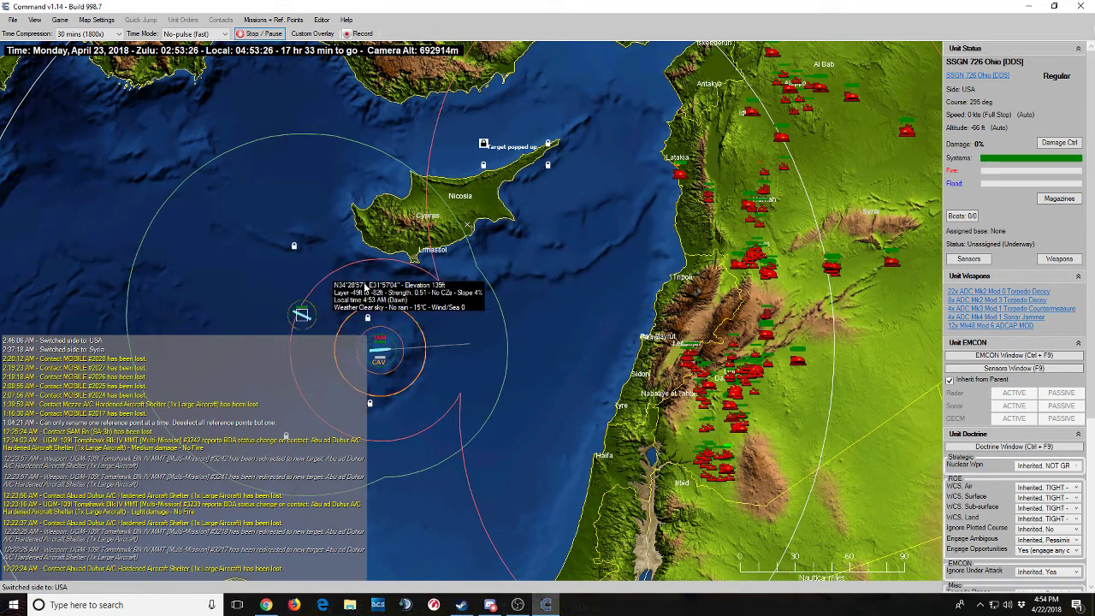
{"action": "left_click", "coordinate": [299, 21]}
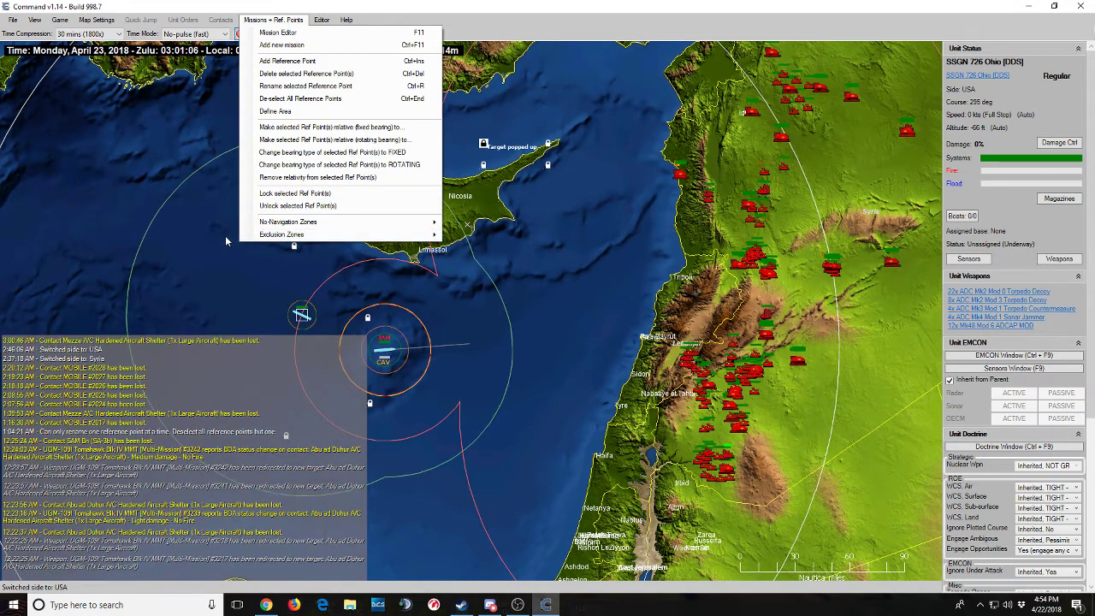
{"action": "left_click", "coordinate": [168, 205]}
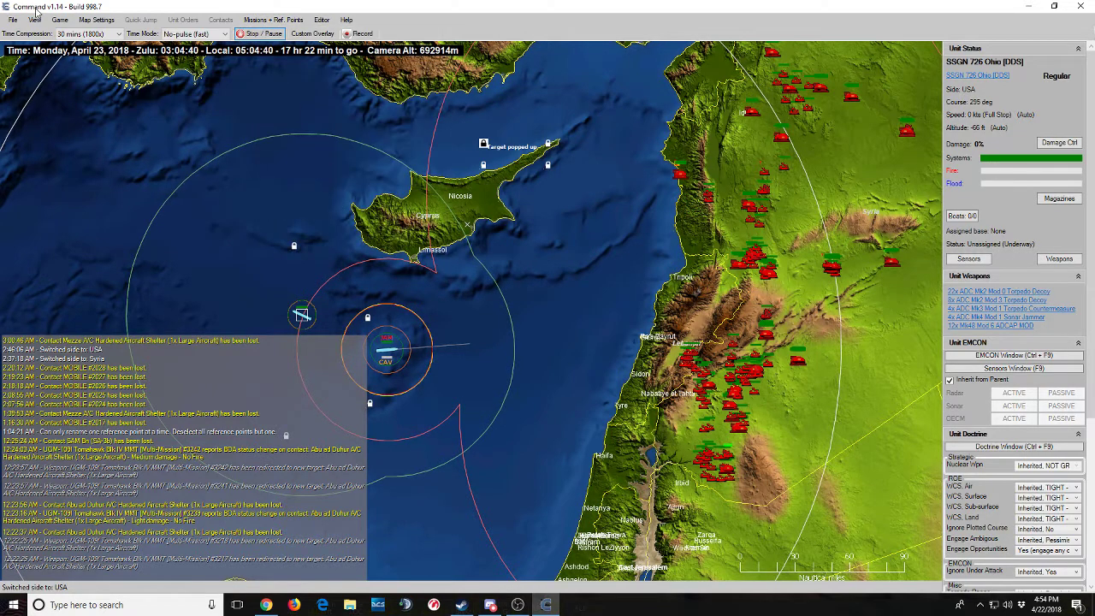